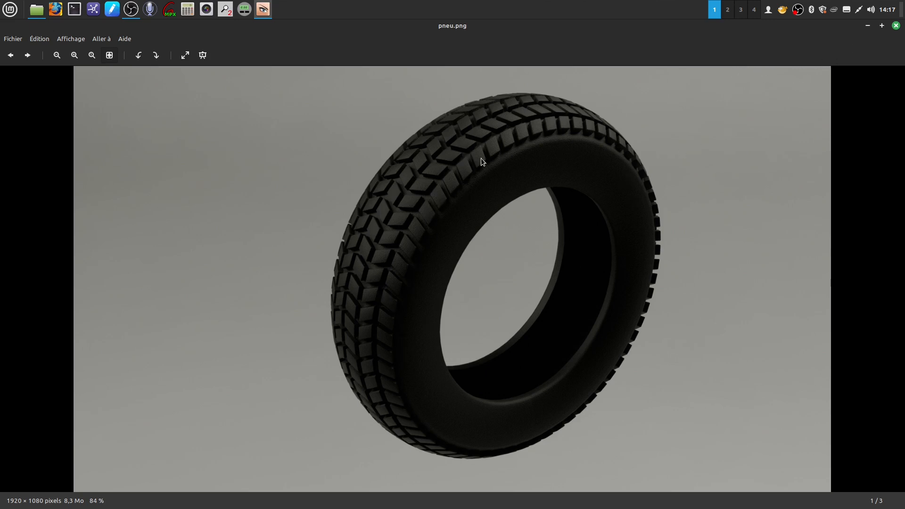
Close the open tire render, view pneu 2.png from the USB drive, and close the viewer and file manager.
{"action": "left_click", "coordinate": [896, 26]}
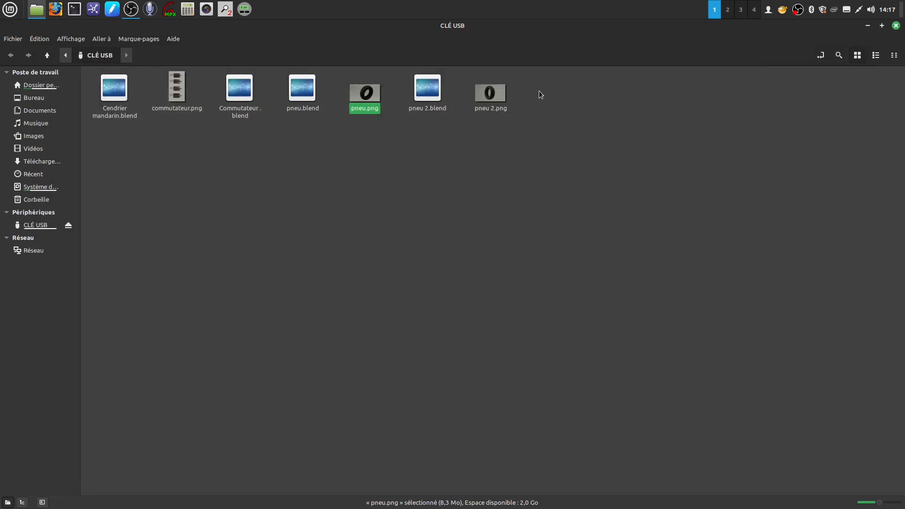
{"action": "double_click", "coordinate": [495, 97]}
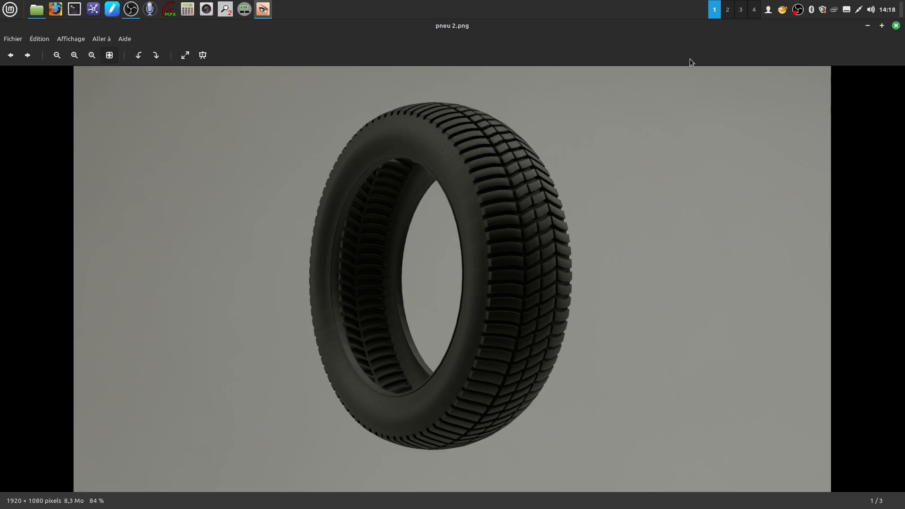
{"action": "left_click", "coordinate": [897, 26]}
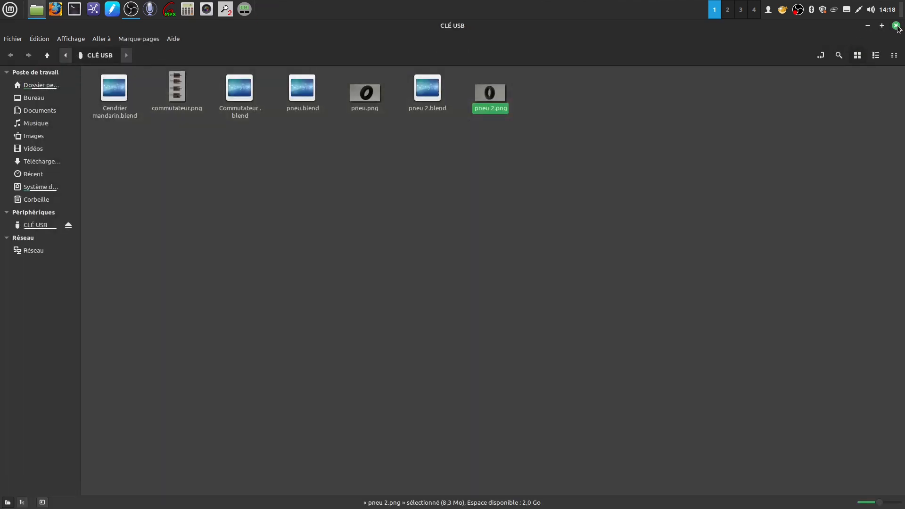
{"action": "left_click", "coordinate": [897, 26]}
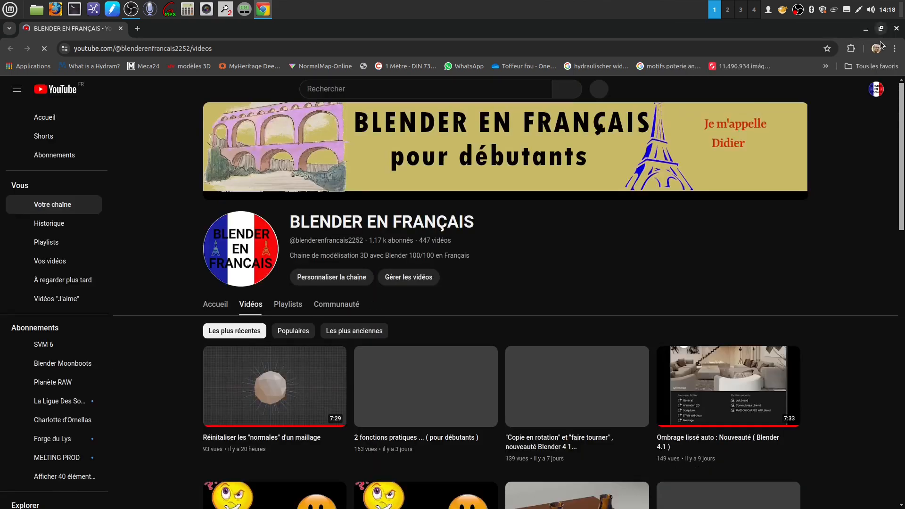
Open the SVM 6 YouTube channel and search its videos for "pneu".
{"action": "left_click", "coordinate": [55, 347]}
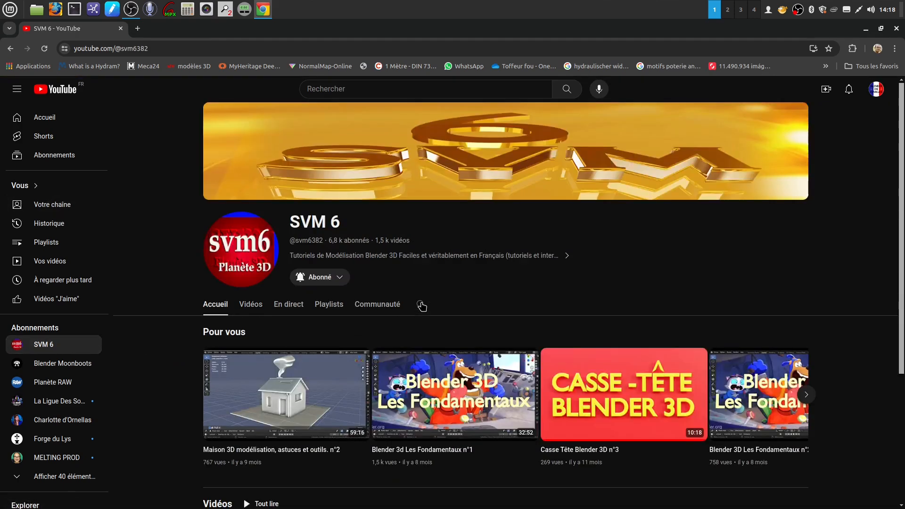
{"action": "left_click", "coordinate": [420, 306]}
{"action": "key", "text": "Return"}
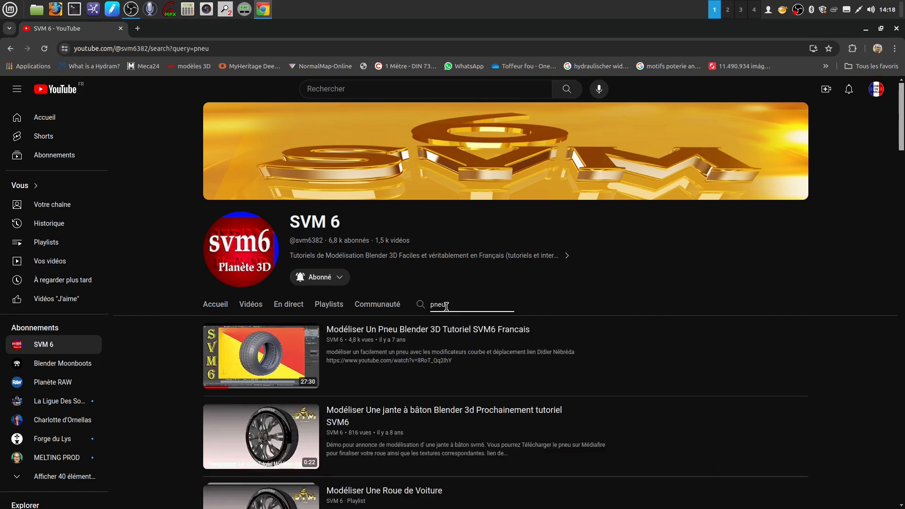
Look through the SVM 6 channel's search results for tire and wheel modelling tutorials.
{"action": "scroll", "coordinate": [445, 362], "scroll_direction": "down", "scroll_amount": 2}
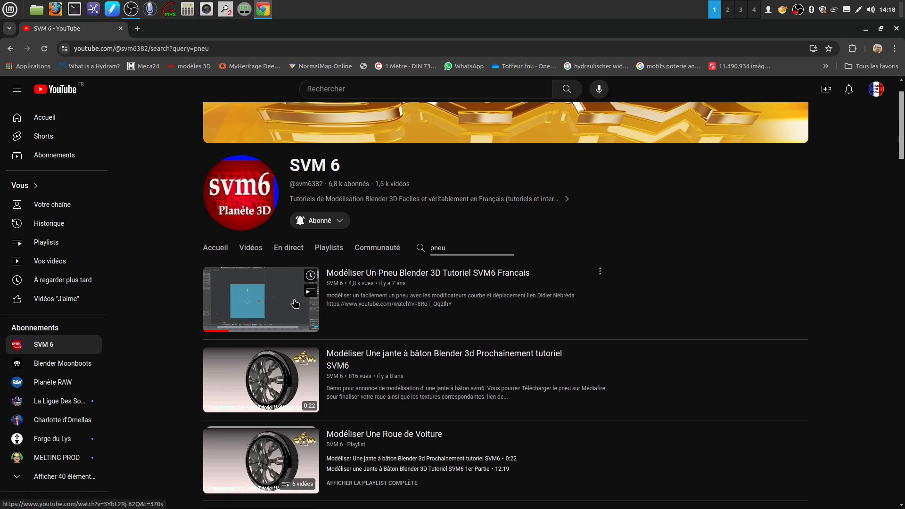
{"action": "scroll", "coordinate": [410, 312], "scroll_direction": "down", "scroll_amount": 2}
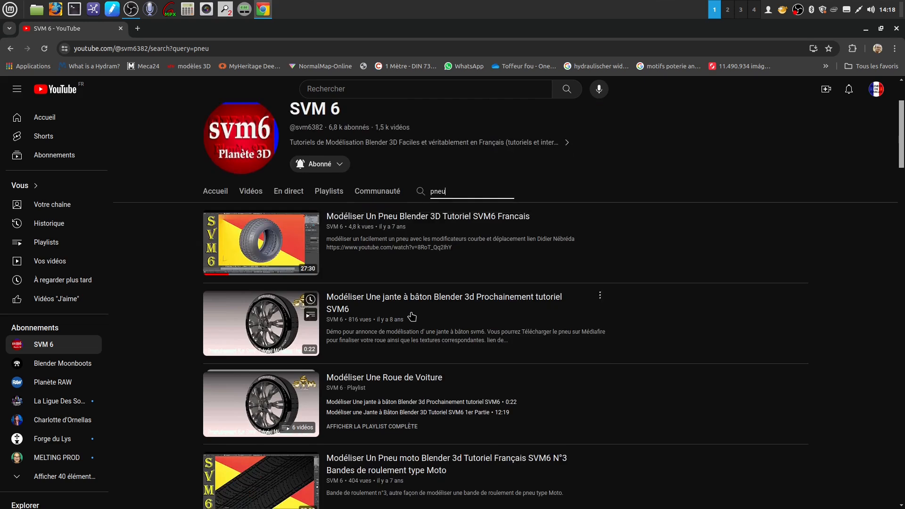
{"action": "scroll", "coordinate": [292, 307], "scroll_direction": "down", "scroll_amount": 2}
{"action": "scroll", "coordinate": [267, 301], "scroll_direction": "up", "scroll_amount": 4}
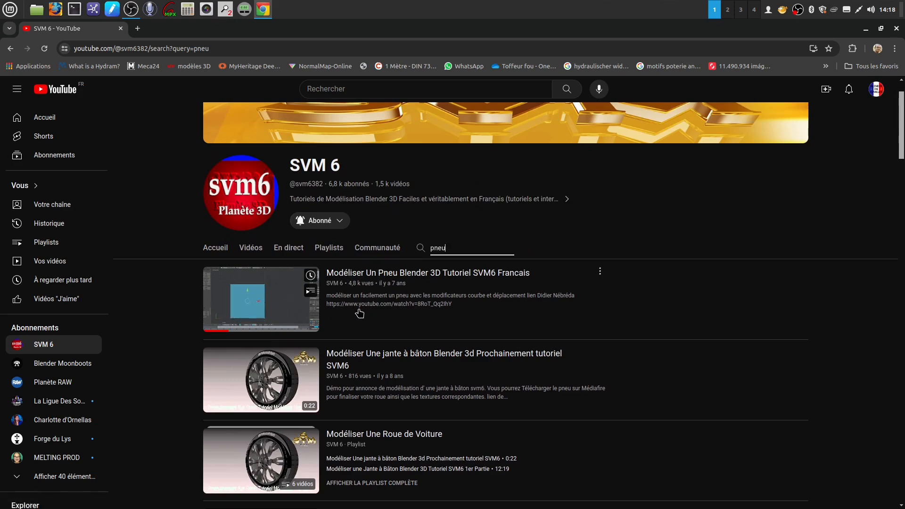
{"action": "scroll", "coordinate": [399, 306], "scroll_direction": "down", "scroll_amount": 1}
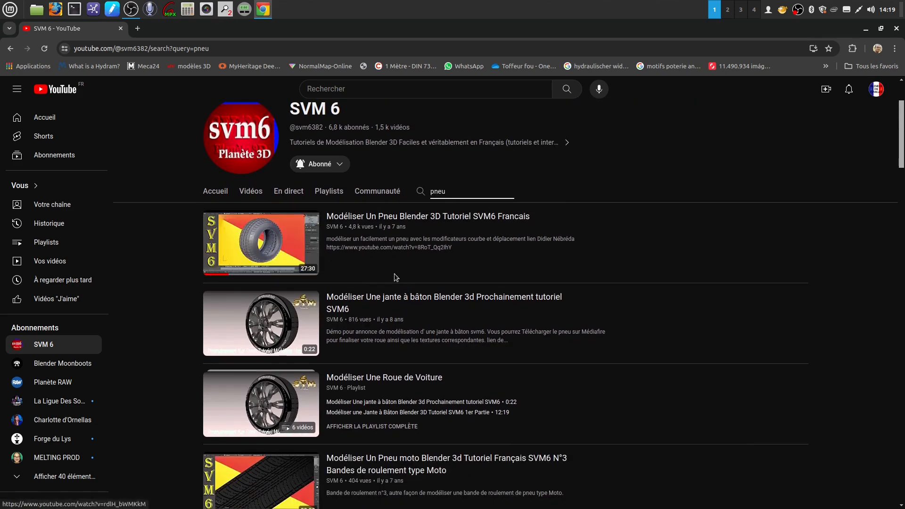
{"action": "scroll", "coordinate": [388, 273], "scroll_direction": "down", "scroll_amount": 3}
{"action": "scroll", "coordinate": [384, 286], "scroll_direction": "down", "scroll_amount": 3}
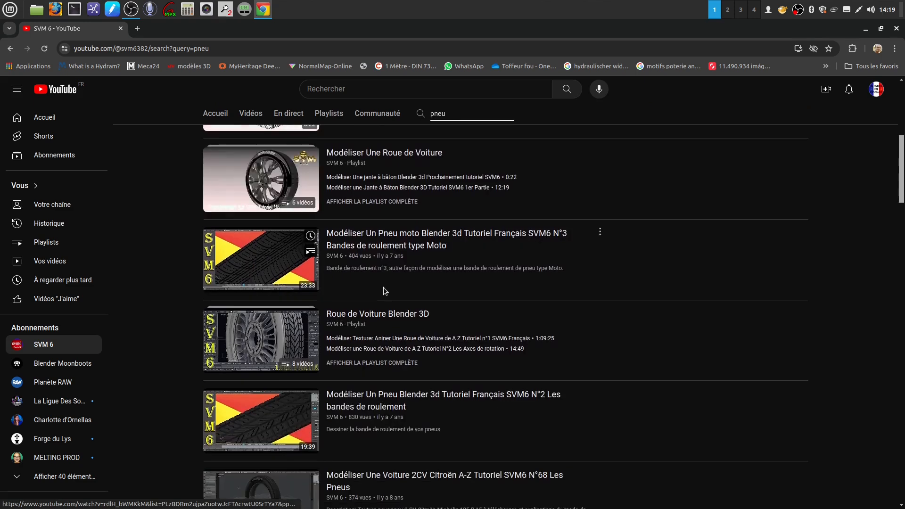
{"action": "scroll", "coordinate": [364, 305], "scroll_direction": "down", "scroll_amount": 10}
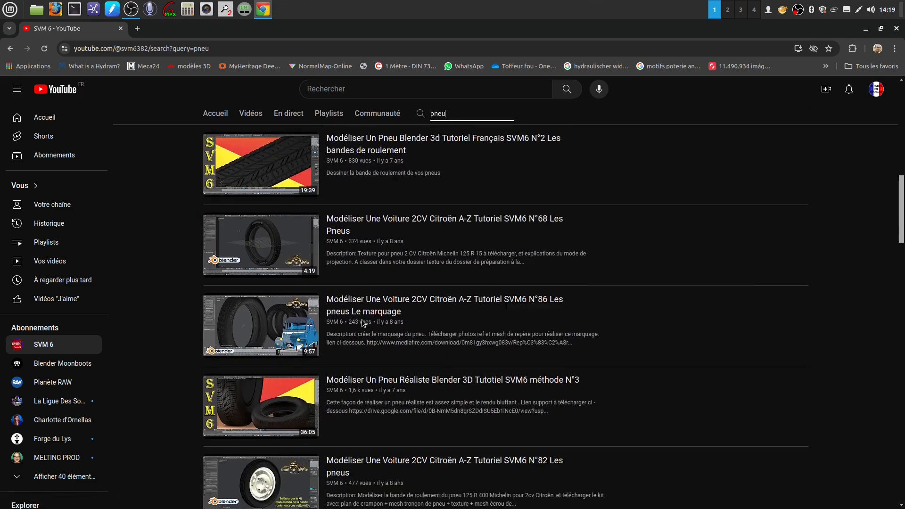
{"action": "scroll", "coordinate": [363, 322], "scroll_direction": "down", "scroll_amount": 7}
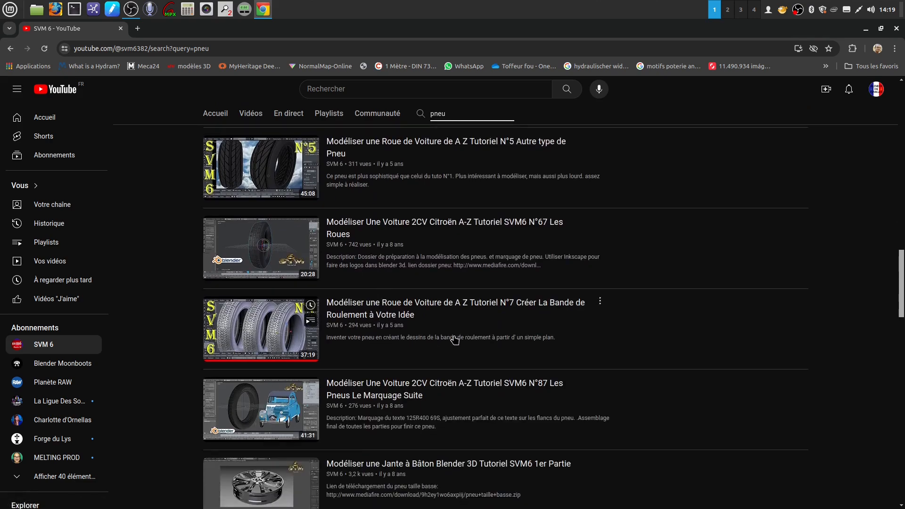
{"action": "scroll", "coordinate": [389, 343], "scroll_direction": "down", "scroll_amount": 4}
{"action": "scroll", "coordinate": [389, 343], "scroll_direction": "up", "scroll_amount": 20}
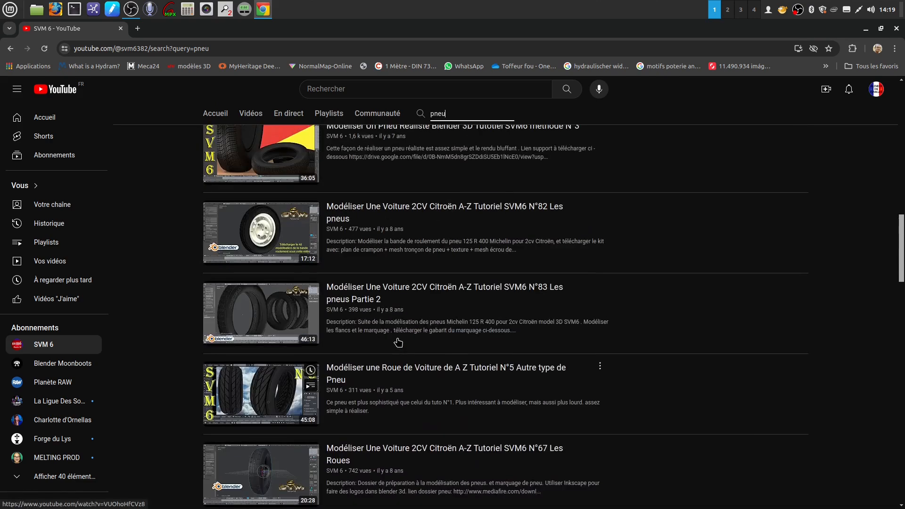
{"action": "scroll", "coordinate": [398, 327], "scroll_direction": "up", "scroll_amount": 1}
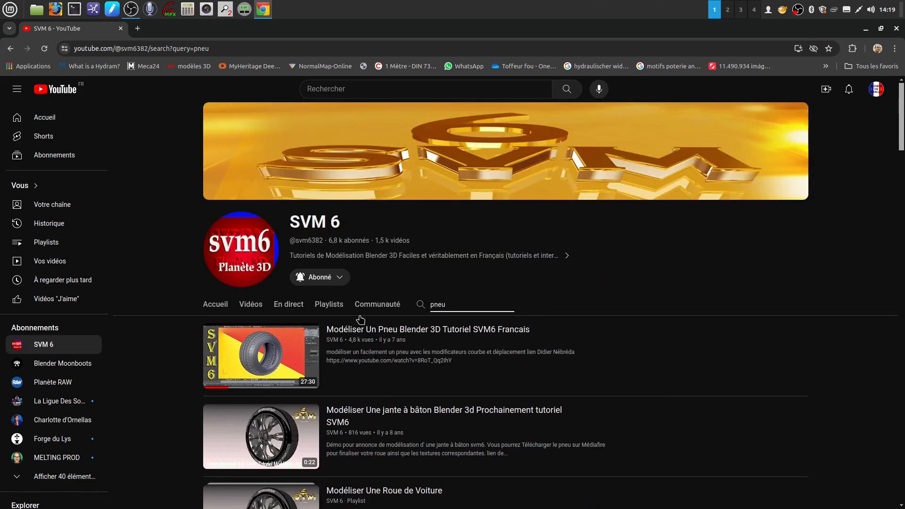
Open the SVM 6 channel's playlists and search the channel again for "pneu".
{"action": "left_click", "coordinate": [323, 306]}
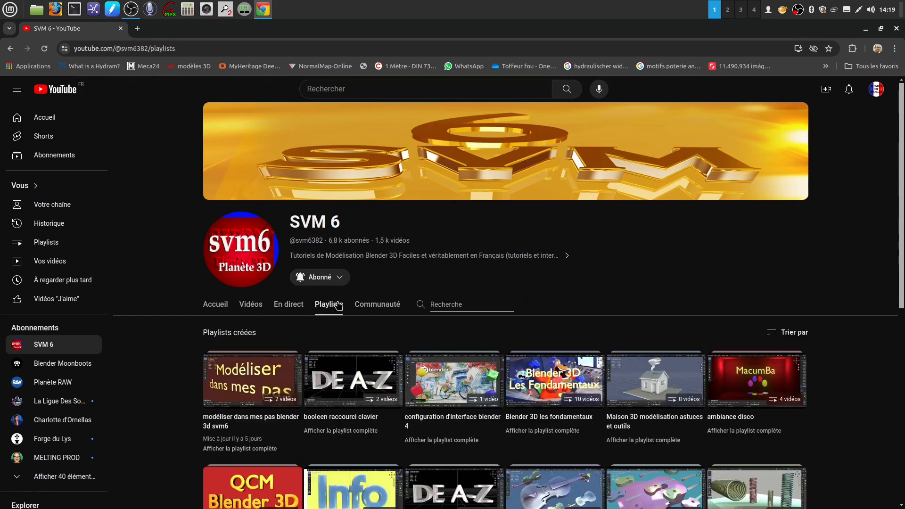
{"action": "left_click", "coordinate": [443, 304]}
{"action": "type", "text": "pneu"}
{"action": "key", "text": "Return"}
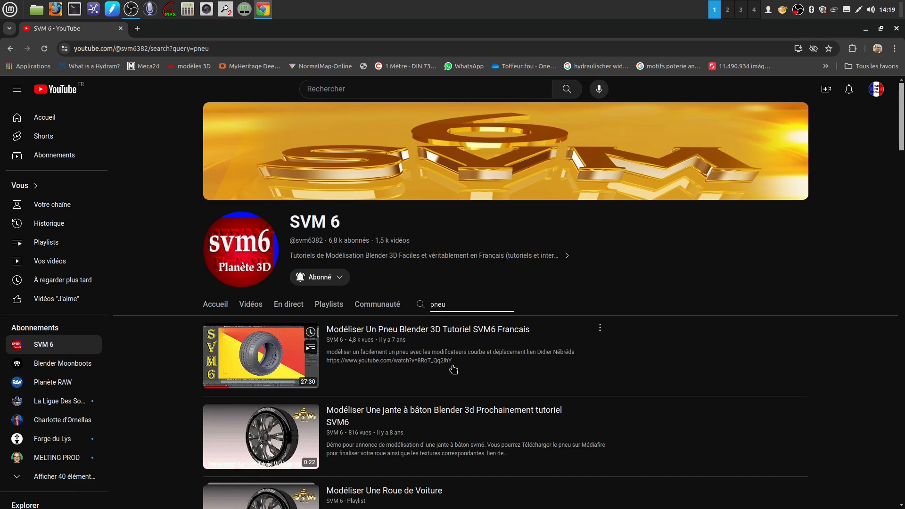
Review the listed tire tutorials once more and close the browser.
{"action": "scroll", "coordinate": [453, 367], "scroll_direction": "down", "scroll_amount": 2}
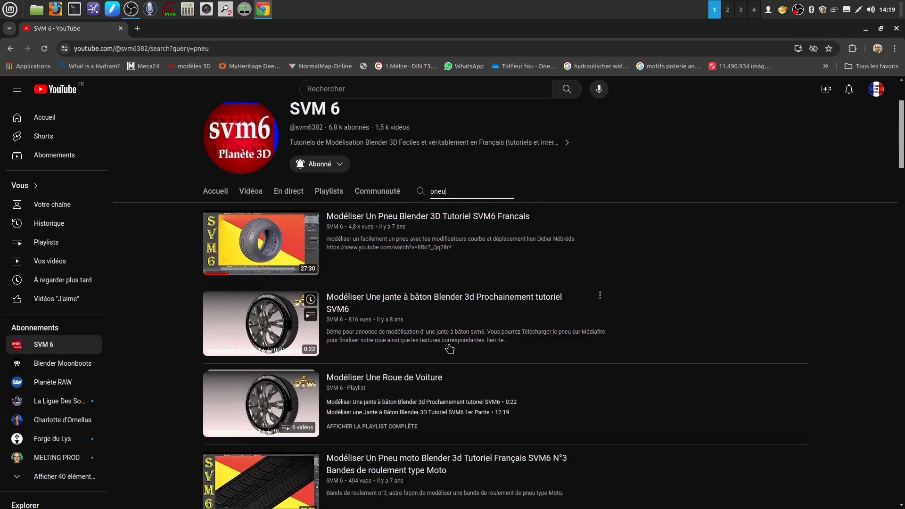
{"action": "scroll", "coordinate": [451, 359], "scroll_direction": "down", "scroll_amount": 3}
{"action": "scroll", "coordinate": [440, 373], "scroll_direction": "down", "scroll_amount": 10}
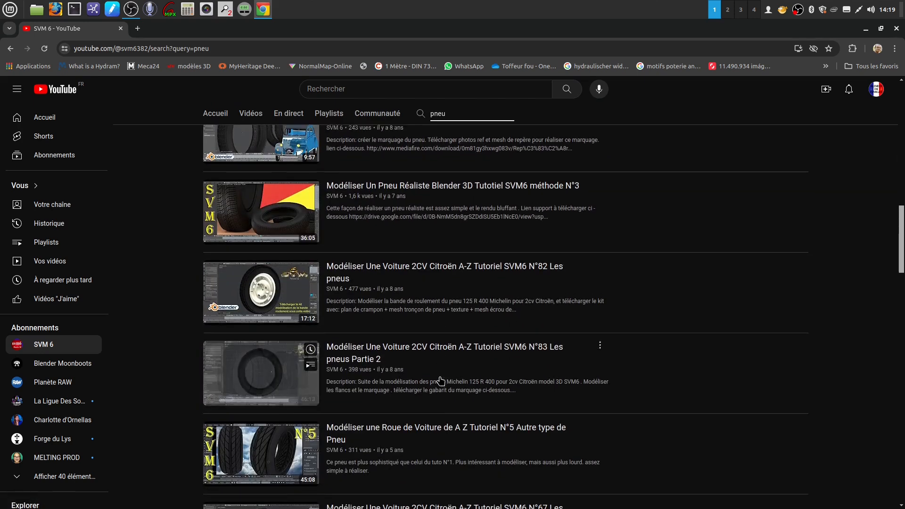
{"action": "scroll", "coordinate": [453, 406], "scroll_direction": "up", "scroll_amount": 15}
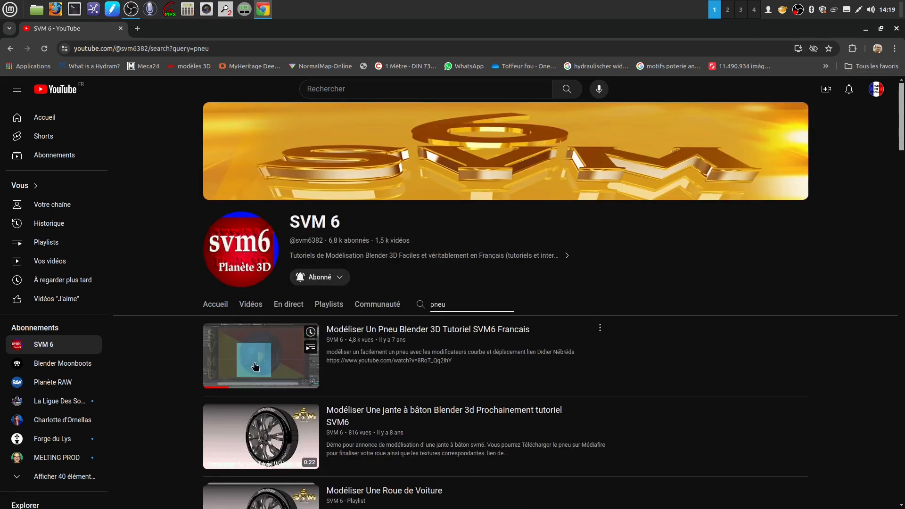
{"action": "left_click", "coordinate": [899, 29]}
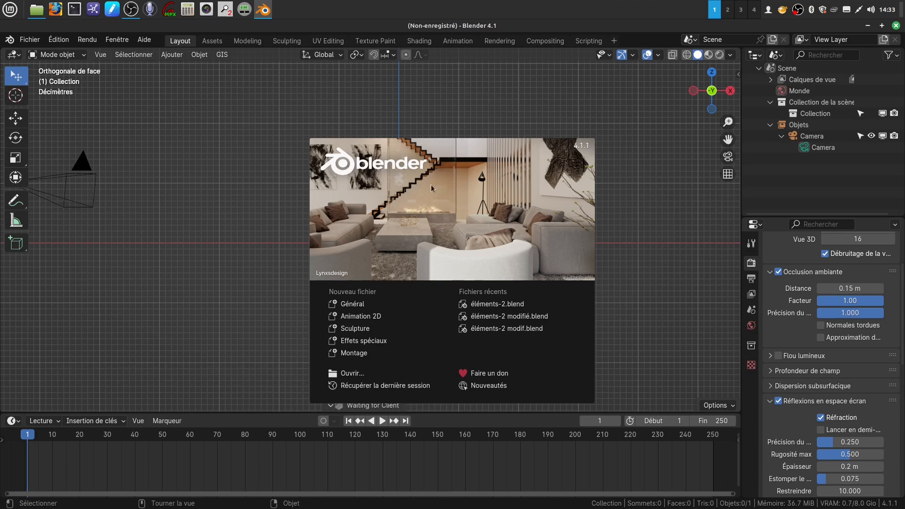
Switch to Blender, dismiss the splash screen and add free-tire-marks-vector.png as a reference image in the front view.
{"action": "left_click", "coordinate": [243, 276]}
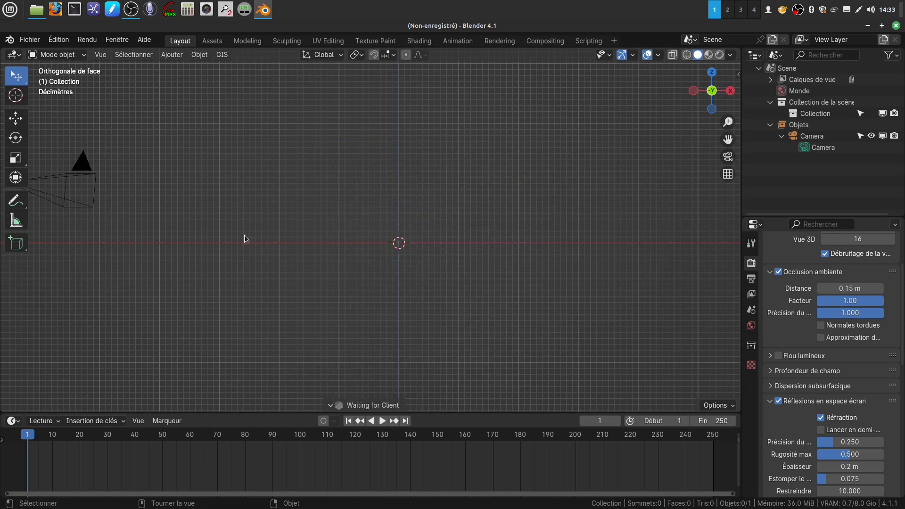
{"action": "left_click", "coordinate": [174, 57]}
{"action": "mouse_move", "coordinate": [199, 190]}
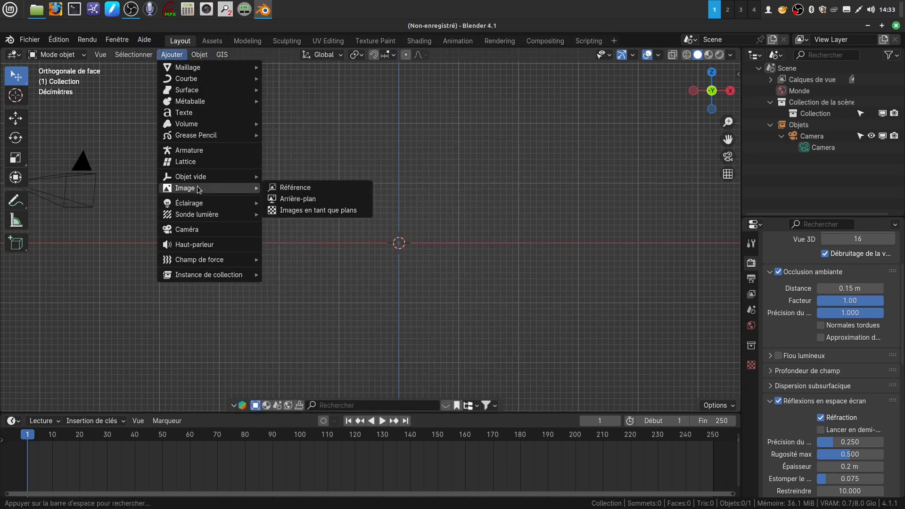
{"action": "left_click", "coordinate": [298, 187]}
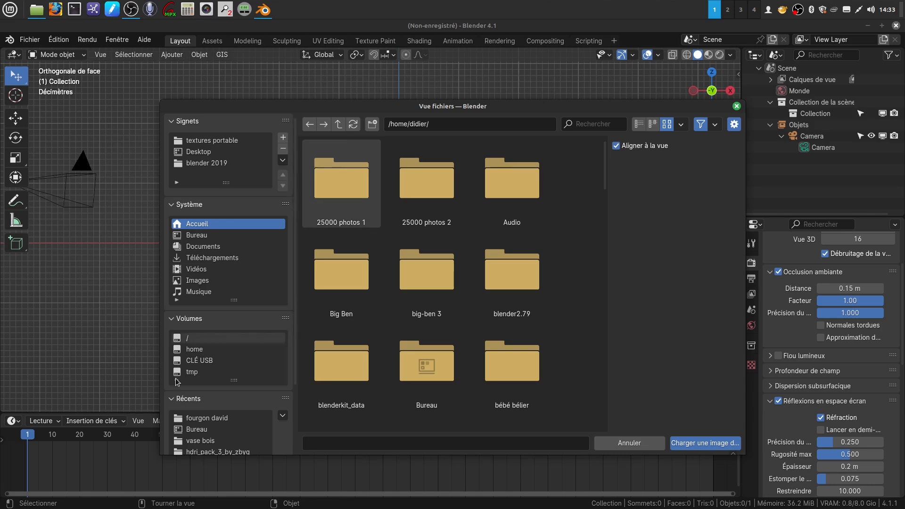
{"action": "left_click", "coordinate": [223, 420]}
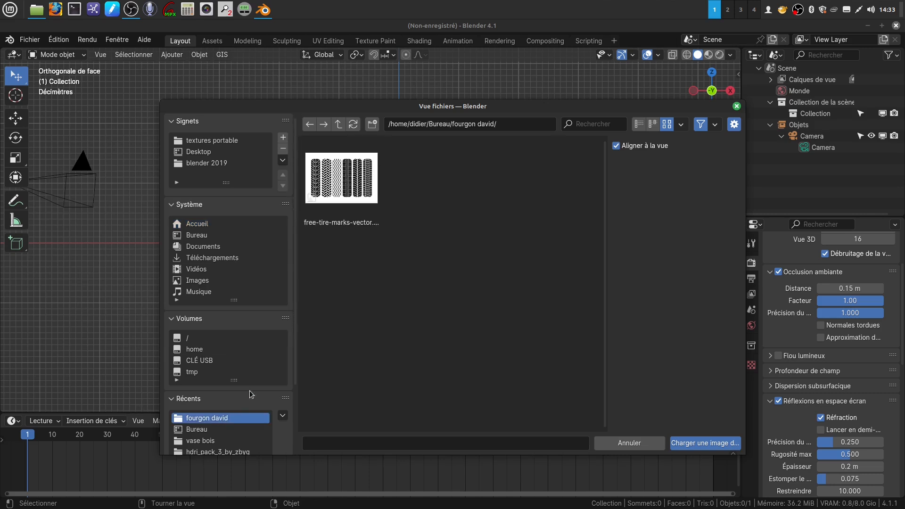
{"action": "left_click", "coordinate": [354, 205]}
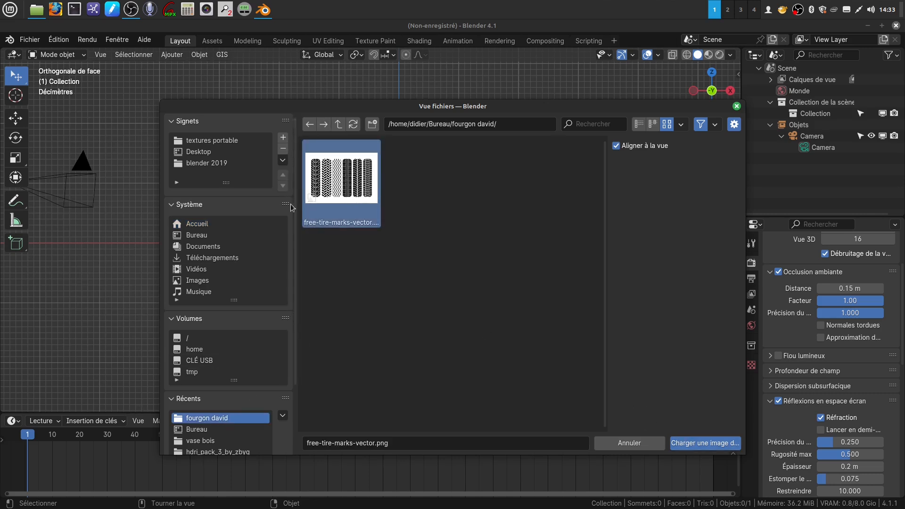
{"action": "left_click", "coordinate": [688, 443]}
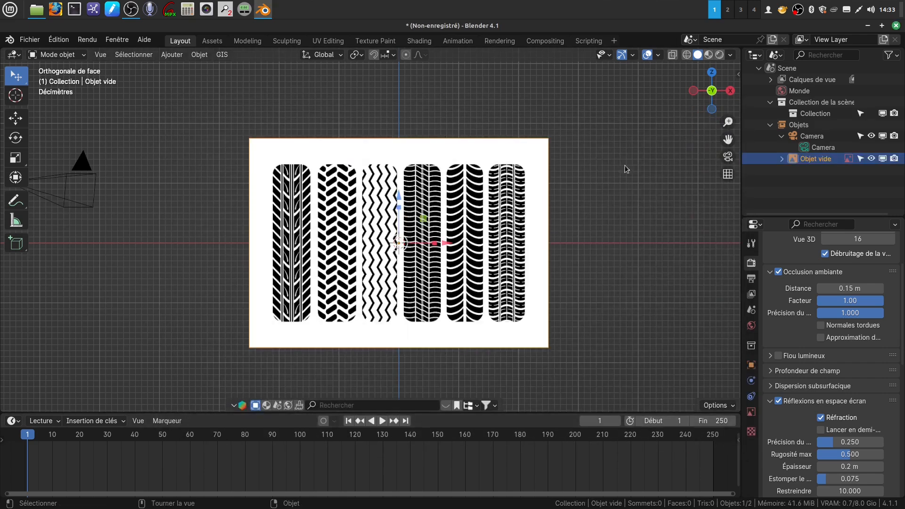
Move the tire marks reference image back along the Y axis, away from the origin, and return to the front view.
{"action": "middle_click_drag", "start_coordinate": [613, 160], "coordinate": [484, 236]}
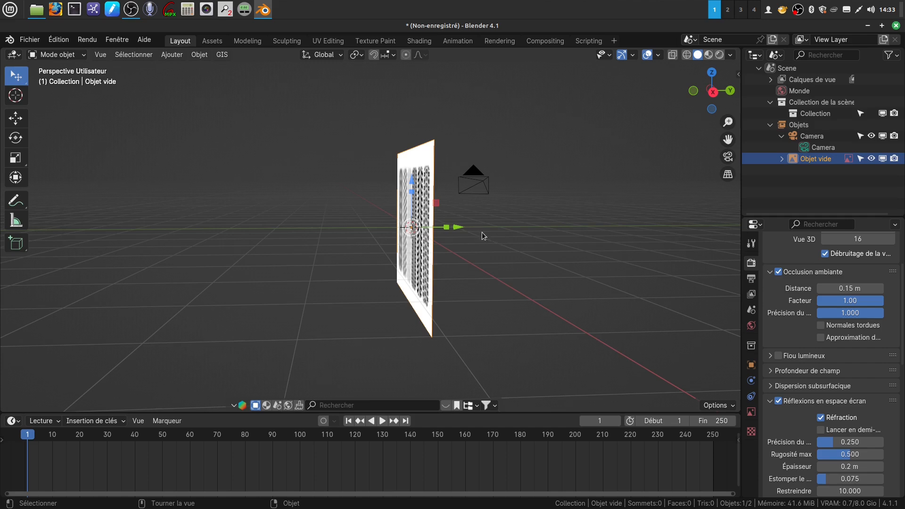
{"action": "left_click_drag", "start_coordinate": [458, 231], "coordinate": [547, 235]}
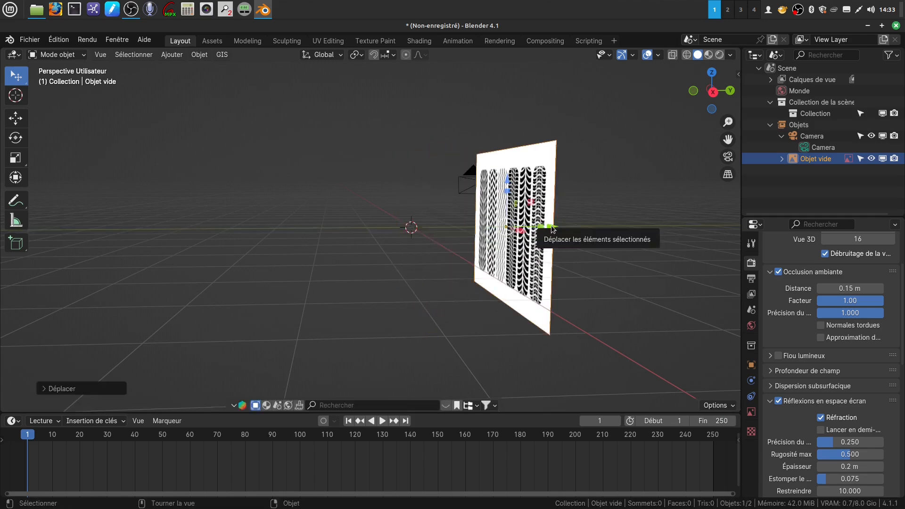
{"action": "key", "text": "KP_1"}
Examine the tread patterns on the reference image up close, especially the fourth one with the central grooves.
{"action": "middle_click_drag", "start_coordinate": [567, 193], "coordinate": [682, 185], "text": "shift"}
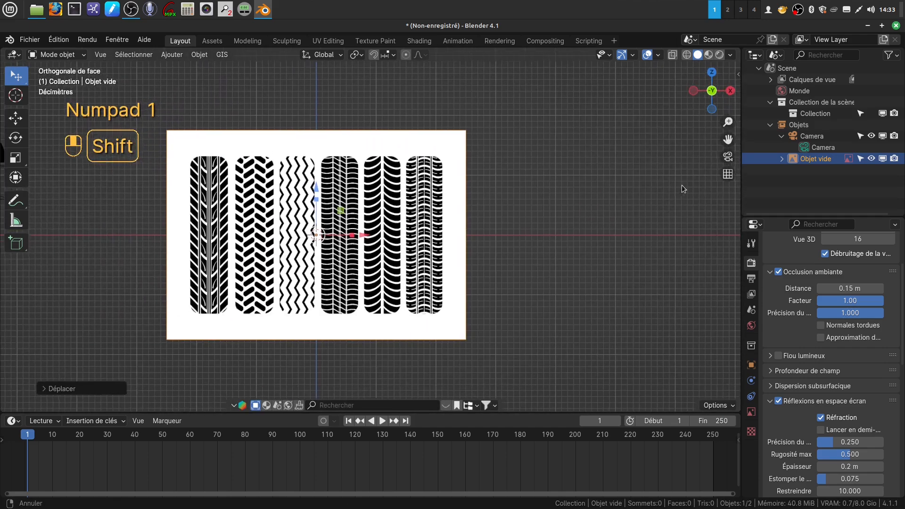
{"action": "scroll", "coordinate": [491, 312], "scroll_direction": "up", "scroll_amount": 5}
{"action": "middle_click_drag", "start_coordinate": [507, 203], "coordinate": [576, 237], "text": "shift"}
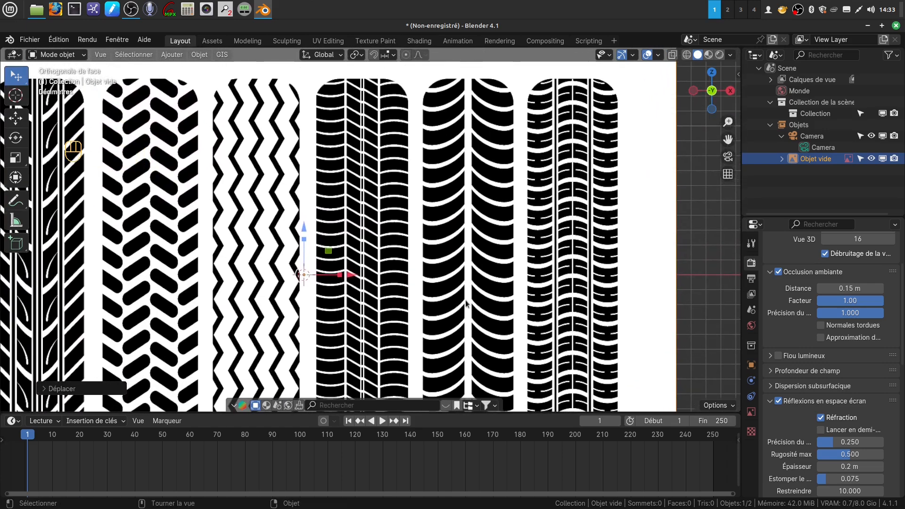
{"action": "scroll", "coordinate": [466, 287], "scroll_direction": "up", "scroll_amount": 2}
{"action": "scroll", "coordinate": [445, 254], "scroll_direction": "down", "scroll_amount": 3}
{"action": "middle_click_drag", "start_coordinate": [402, 280], "coordinate": [416, 272], "text": "shift"}
{"action": "scroll", "coordinate": [416, 272], "scroll_direction": "up", "scroll_amount": 1}
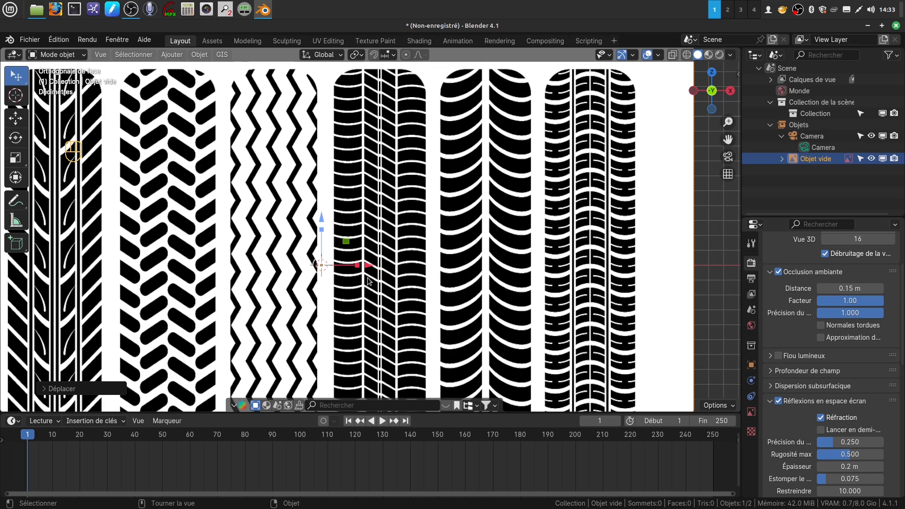
{"action": "scroll", "coordinate": [430, 277], "scroll_direction": "up", "scroll_amount": 2}
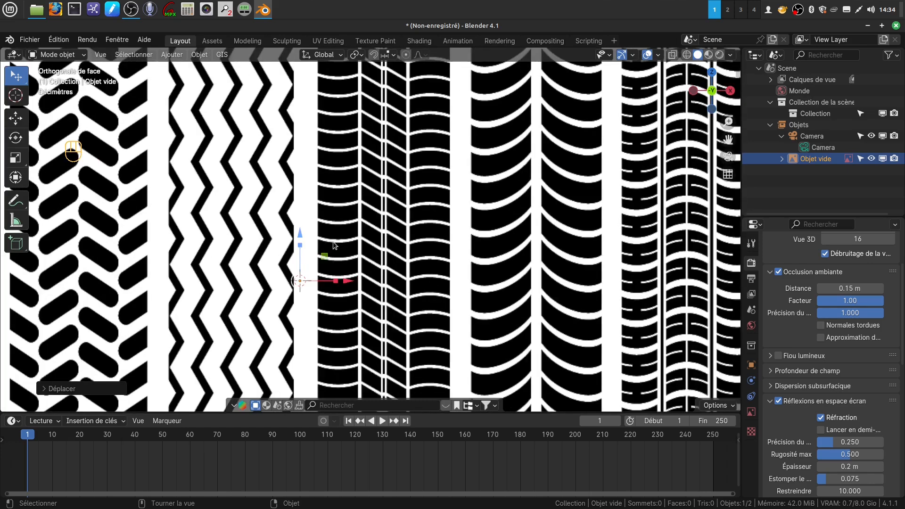
{"action": "key", "text": "shift"}
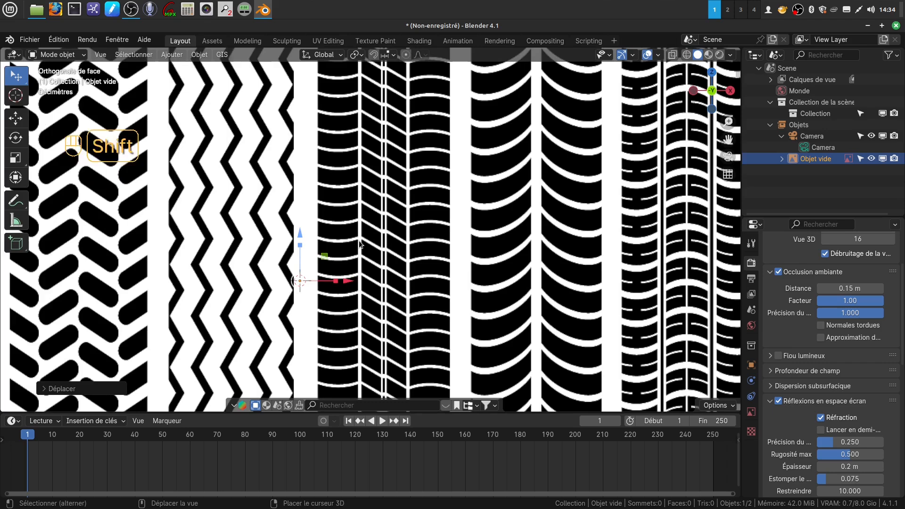
{"action": "scroll", "coordinate": [378, 253], "scroll_direction": "down", "scroll_amount": 2}
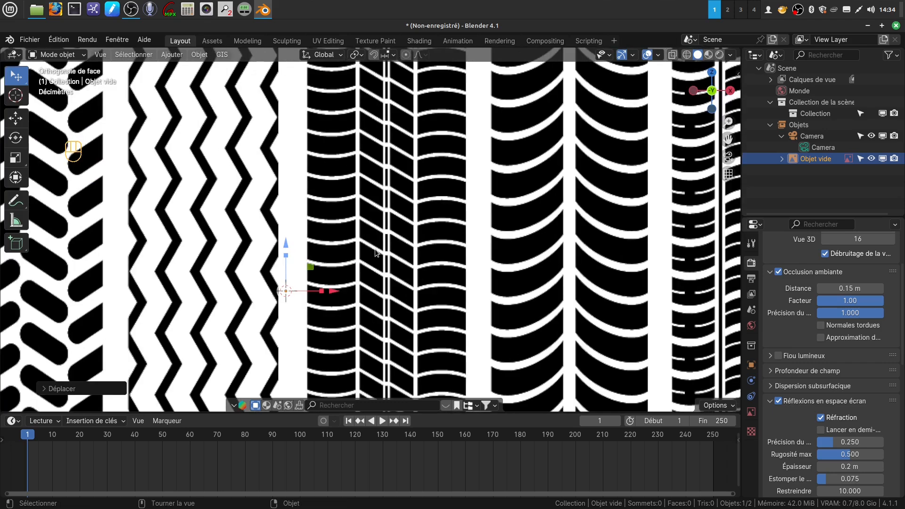
Add a single-vertex mesh object in front of the tire marks reference image.
{"action": "middle_click_drag", "start_coordinate": [377, 250], "coordinate": [375, 229], "text": "shift"}
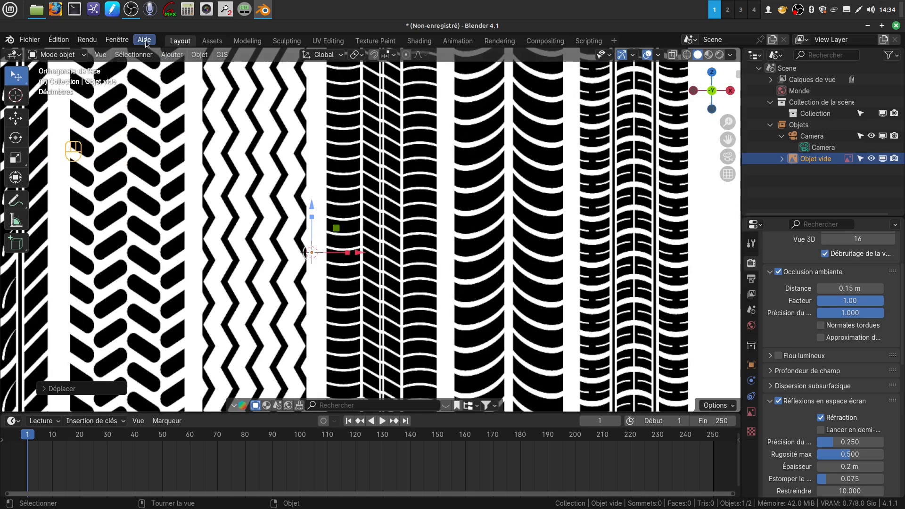
{"action": "left_click", "coordinate": [172, 55]}
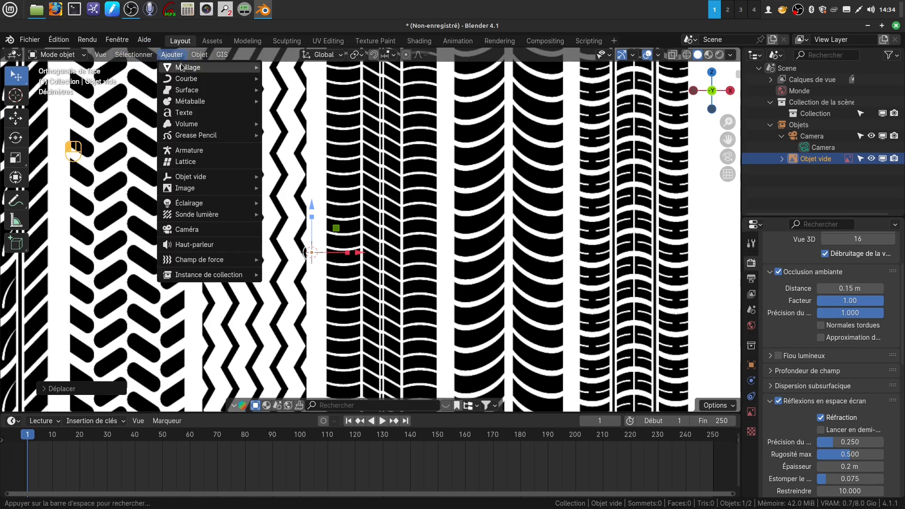
{"action": "mouse_move", "coordinate": [181, 70]}
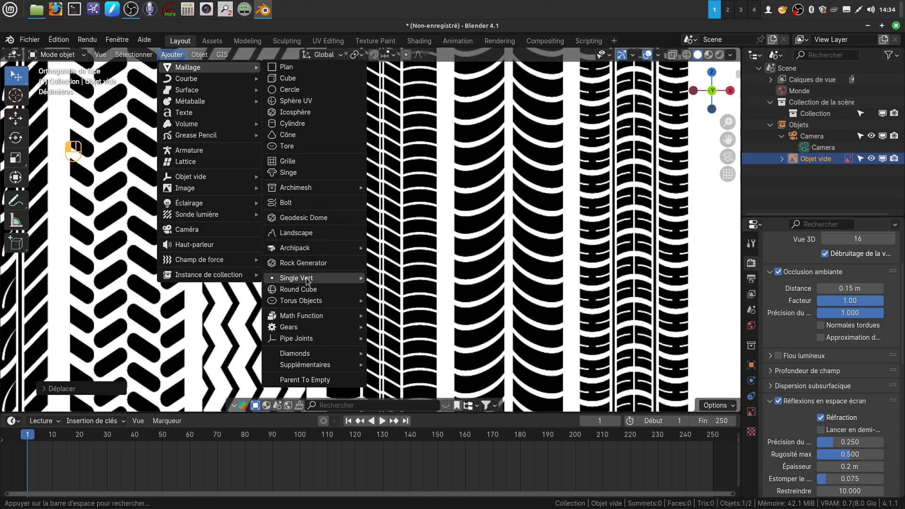
{"action": "mouse_move", "coordinate": [313, 280]}
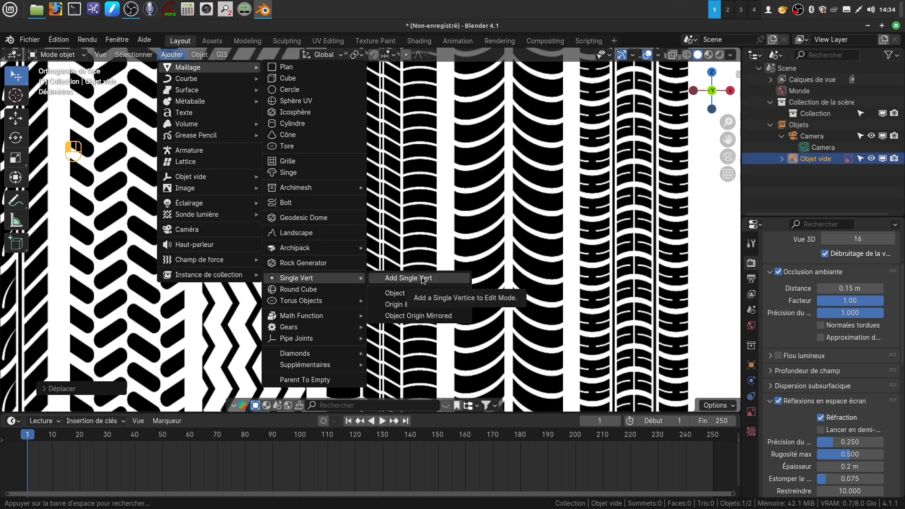
{"action": "left_click", "coordinate": [405, 279]}
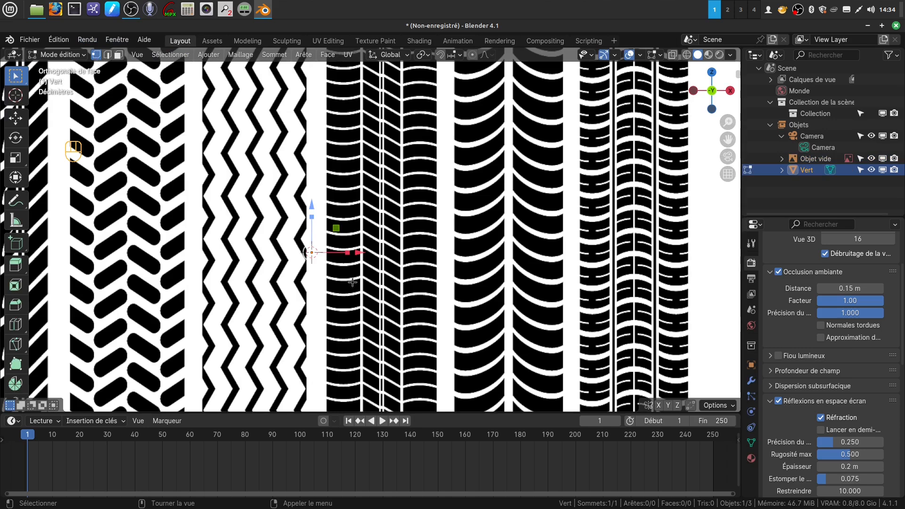
Move the vertex to the upper-left corner of a fourth-pattern tread block and extrude it straight down to the block's lower-left corner.
{"action": "scroll", "coordinate": [405, 320], "scroll_direction": "up", "scroll_amount": 1}
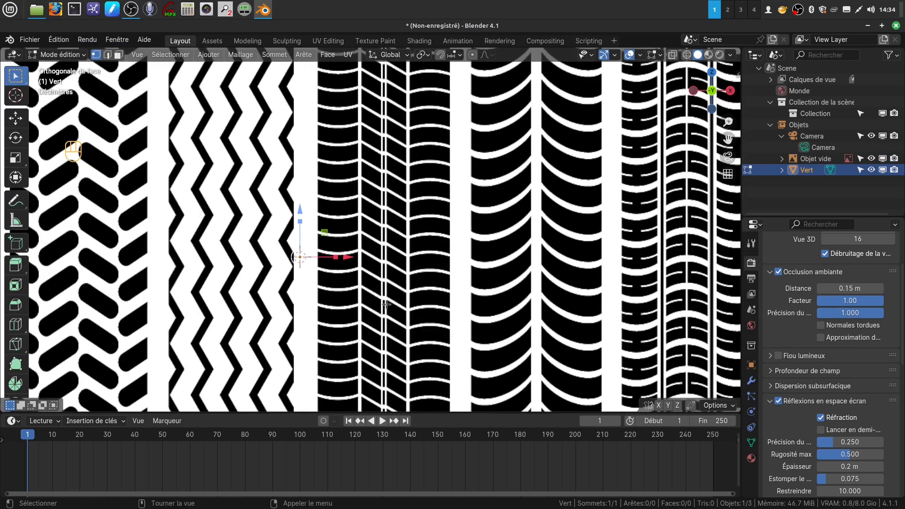
{"action": "scroll", "coordinate": [396, 314], "scroll_direction": "up", "scroll_amount": 1}
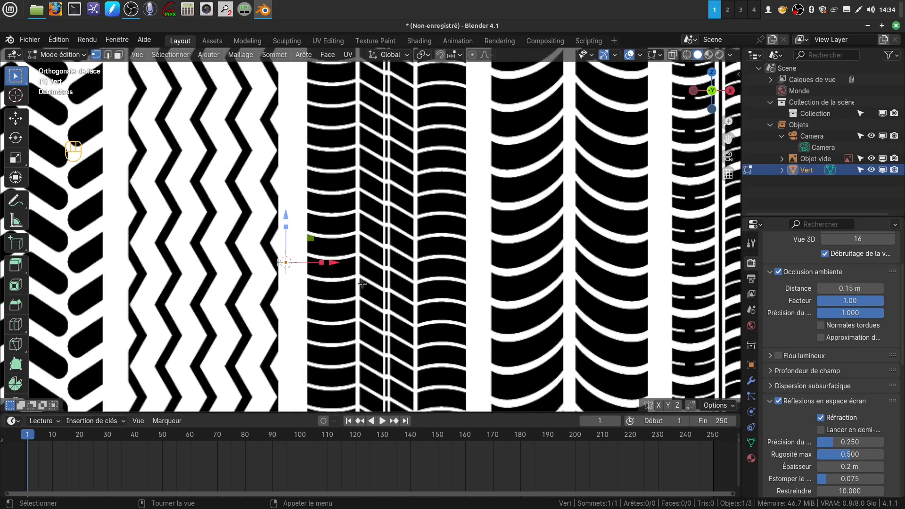
{"action": "key", "text": "g"}
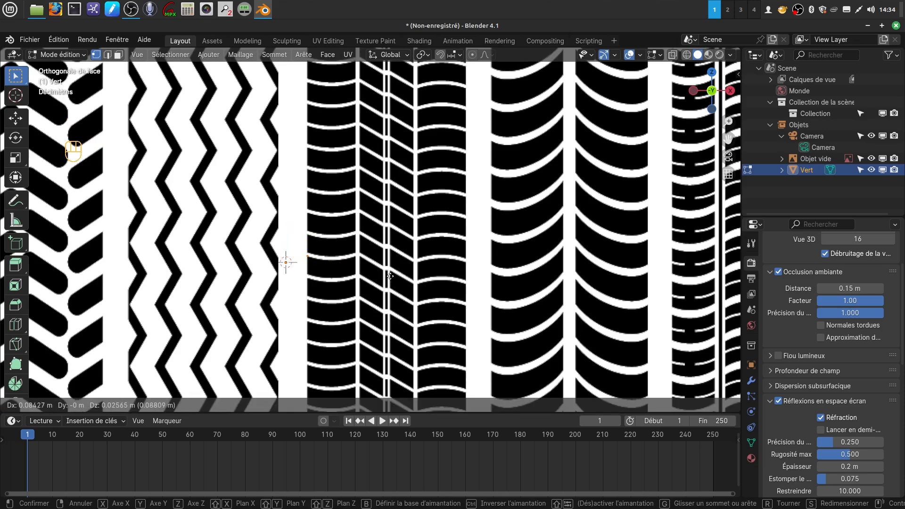
{"action": "left_click", "coordinate": [390, 277]}
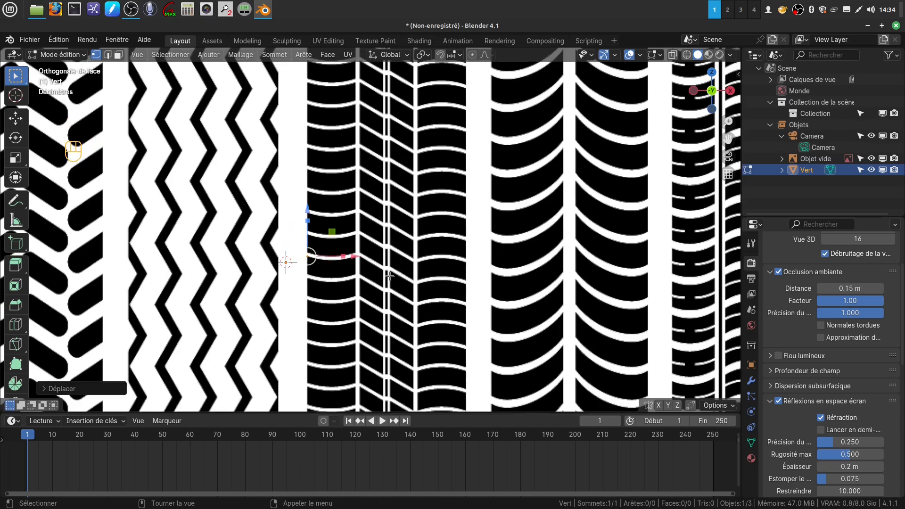
{"action": "key", "text": "e"}
{"action": "left_click", "coordinate": [345, 279]}
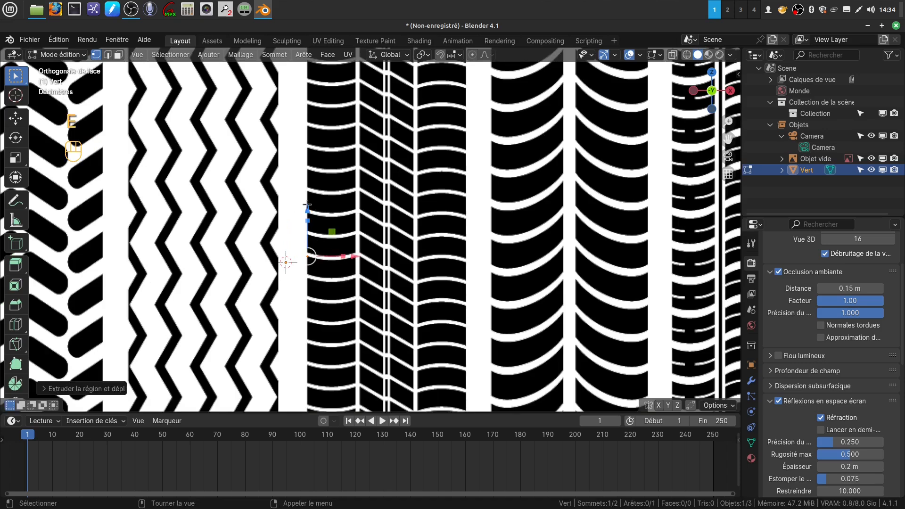
{"action": "left_click_drag", "start_coordinate": [307, 205], "coordinate": [308, 223]}
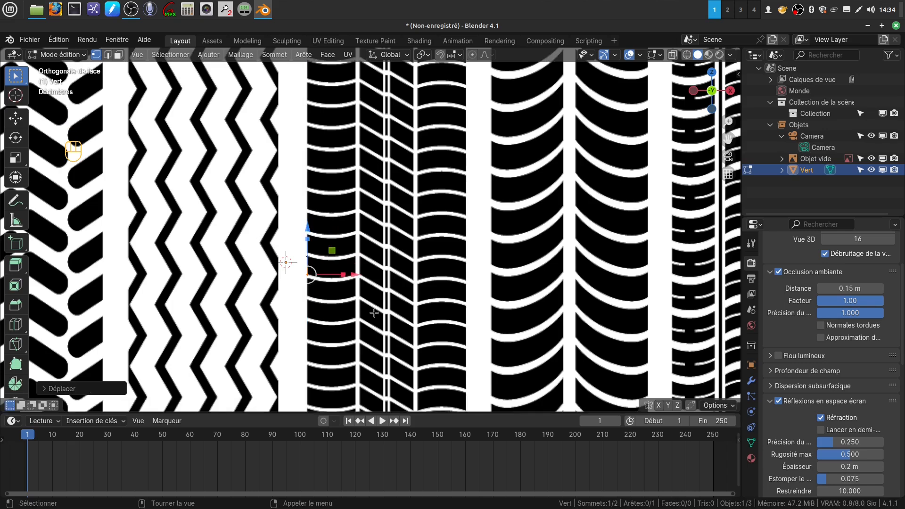
Select the whole edge and extrude it rightward in three segments of about 0.06 m along the curved left tread block.
{"action": "scroll", "coordinate": [366, 311], "scroll_direction": "up", "scroll_amount": 1}
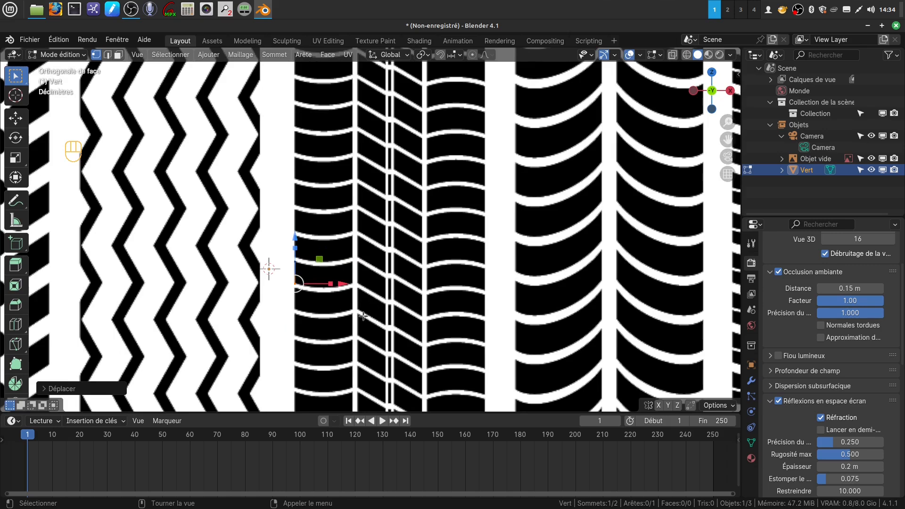
{"action": "key", "text": "a"}
{"action": "key", "text": "a"}
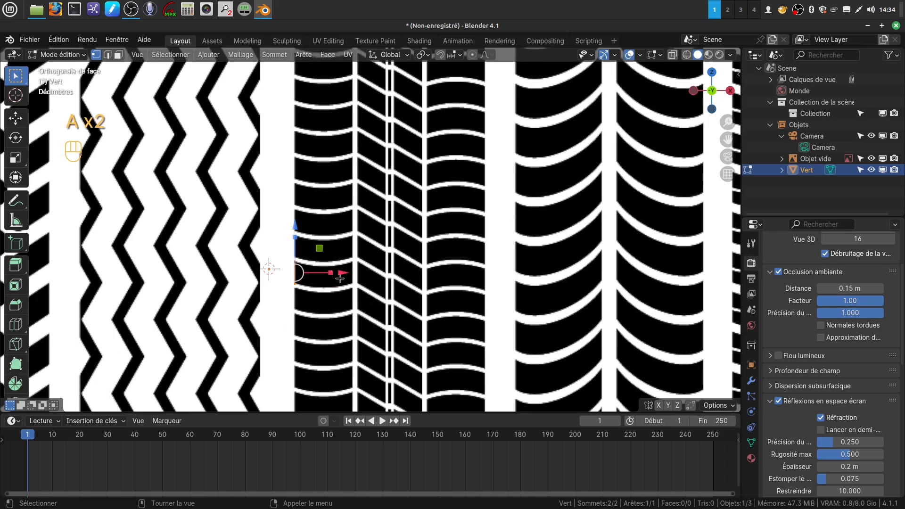
{"action": "key", "text": "e"}
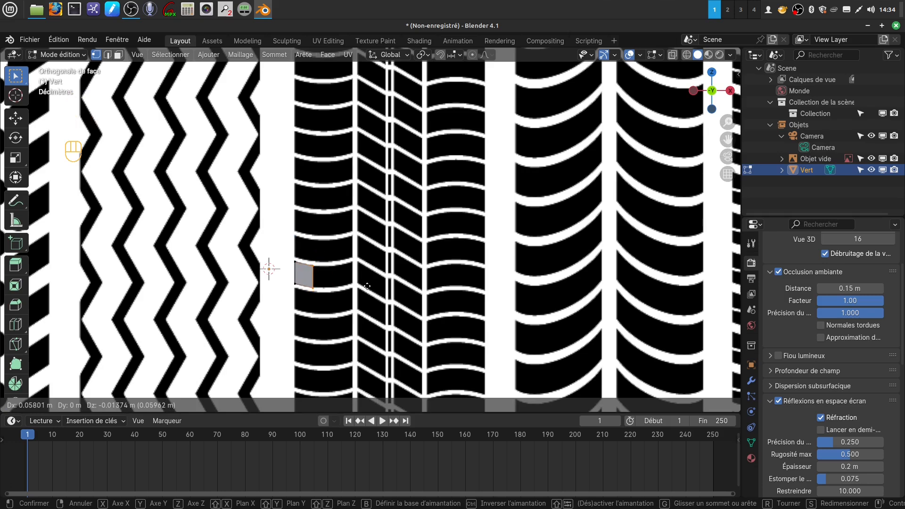
{"action": "left_click", "coordinate": [367, 285]}
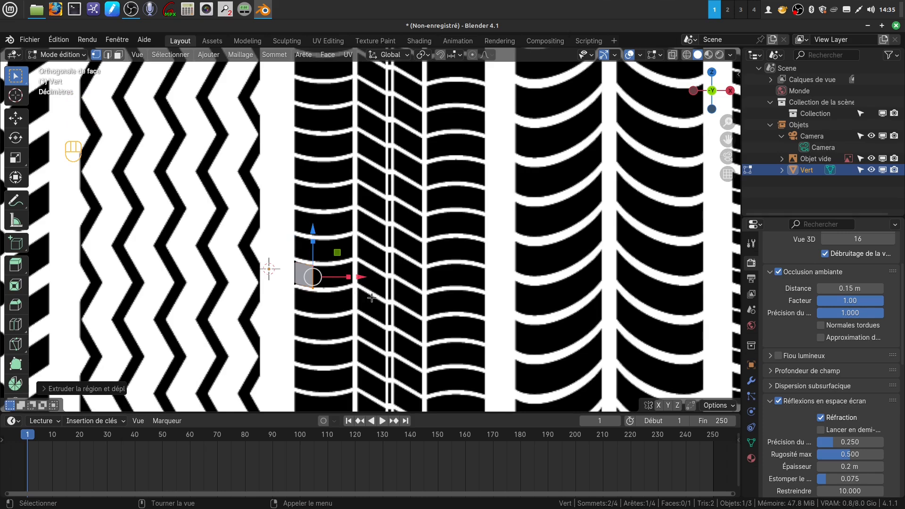
{"action": "key", "text": "e"}
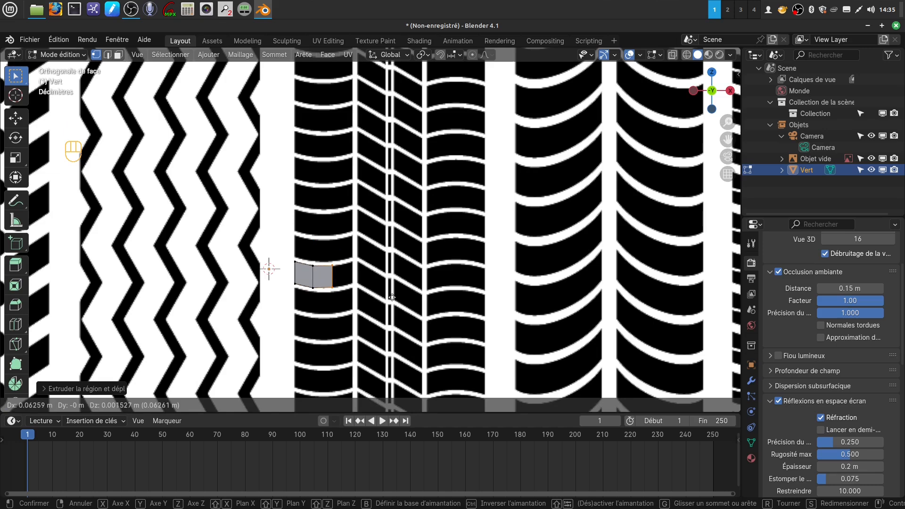
{"action": "left_click", "coordinate": [392, 297]}
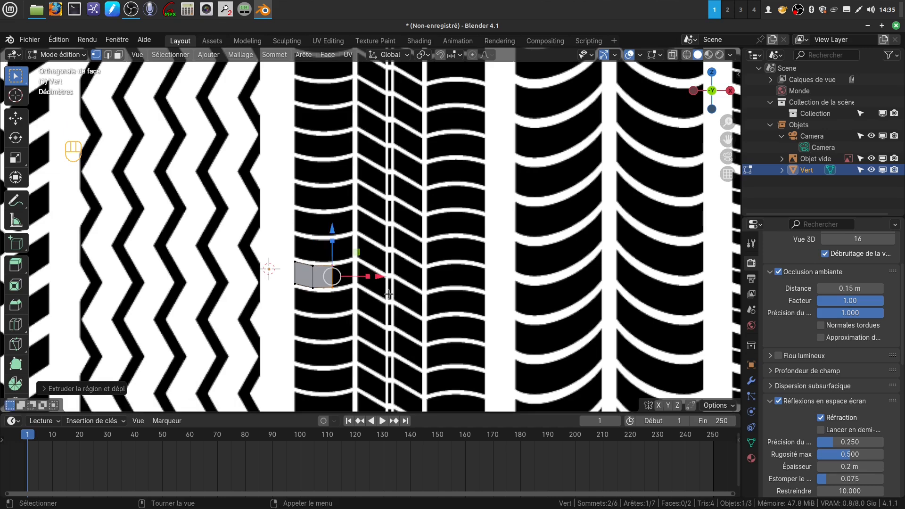
{"action": "key", "text": "e"}
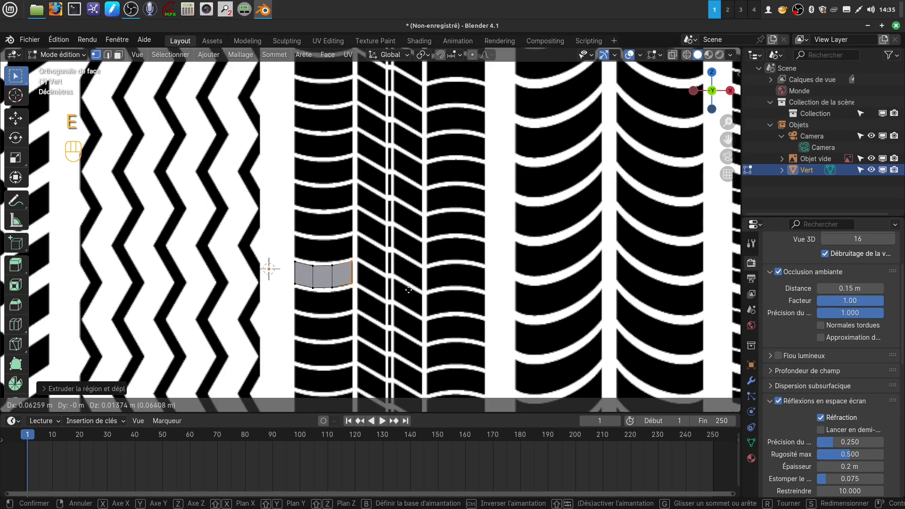
{"action": "left_click", "coordinate": [408, 290]}
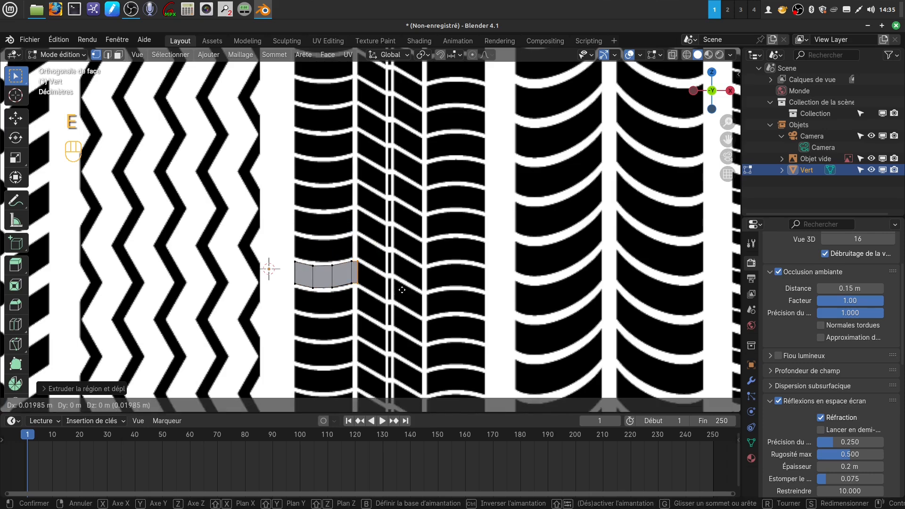
Extrude the end edge about 0.02 m across the left groove and down along the slanted block to the central grooves.
{"action": "left_click", "coordinate": [404, 292]}
{"action": "key", "text": "e"}
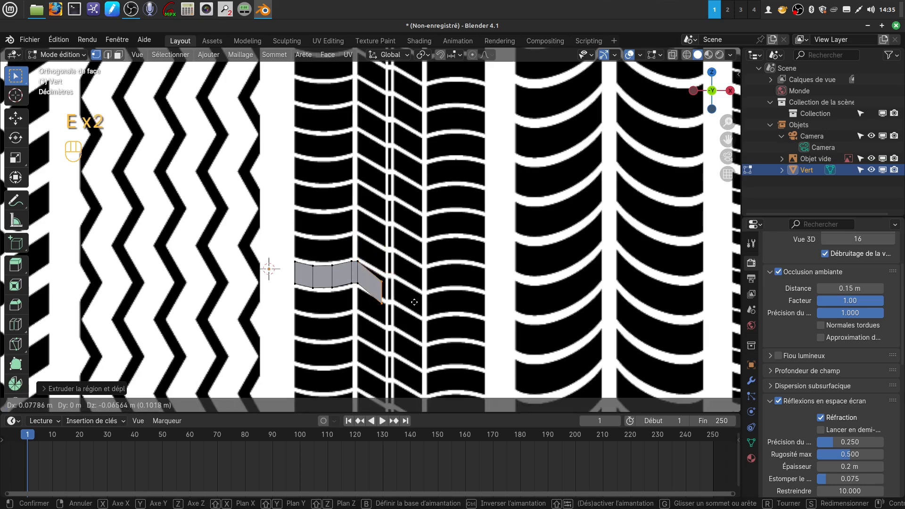
{"action": "left_click", "coordinate": [418, 297]}
Extrude the end edge across the double central groove in three narrow segments of about 0.01 m each.
{"action": "scroll", "coordinate": [475, 325], "scroll_direction": "up", "scroll_amount": 2}
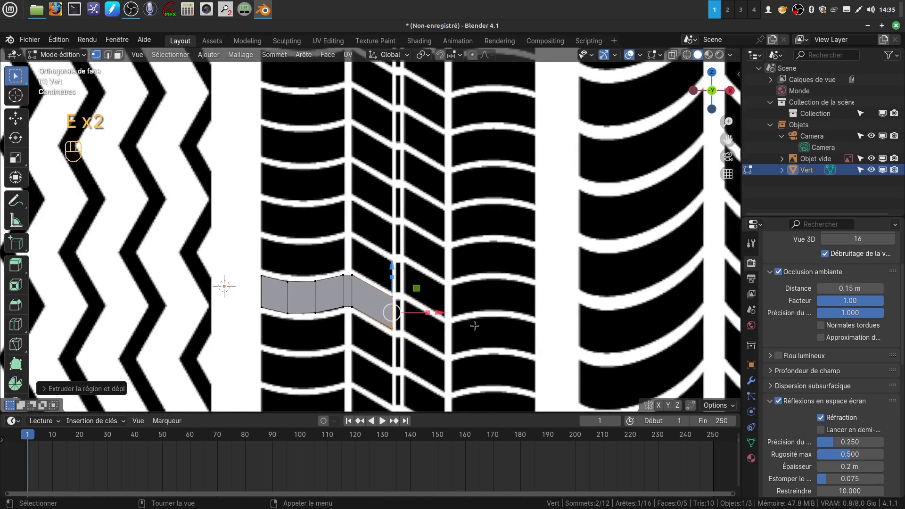
{"action": "key", "text": "e"}
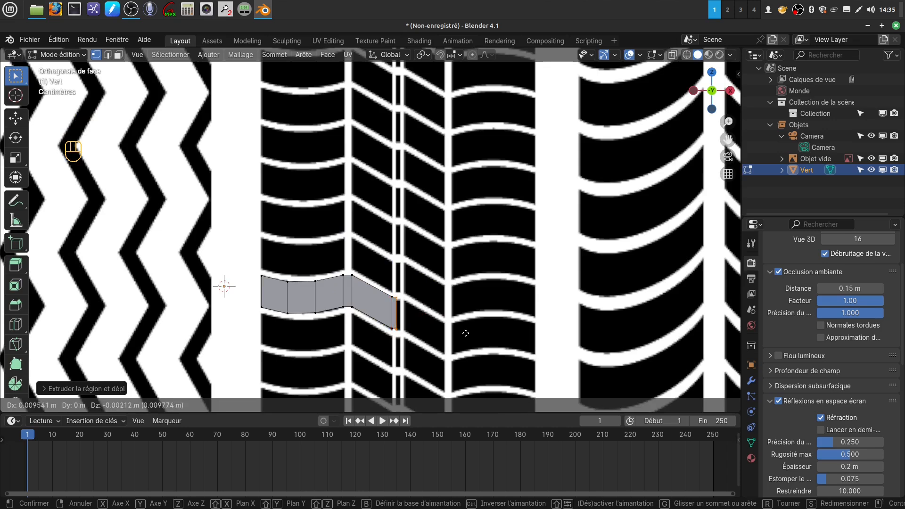
{"action": "left_click", "coordinate": [466, 333]}
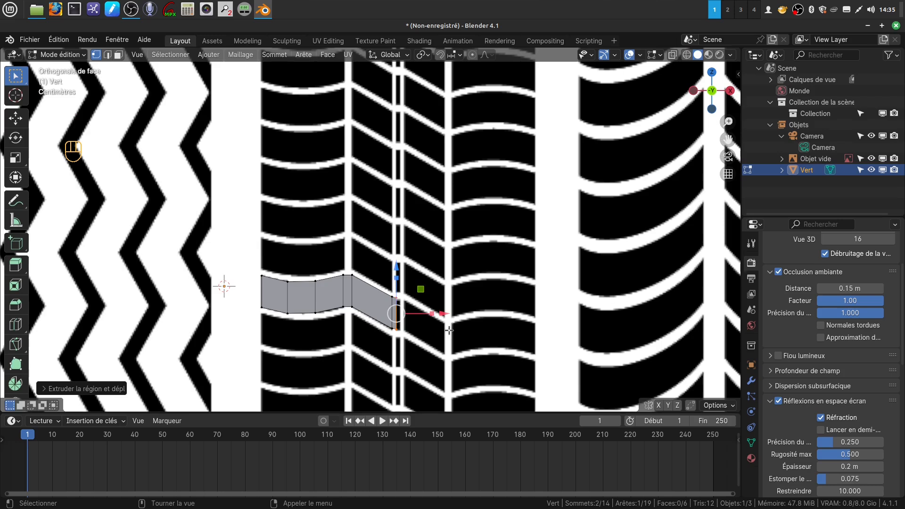
{"action": "key", "text": "e"}
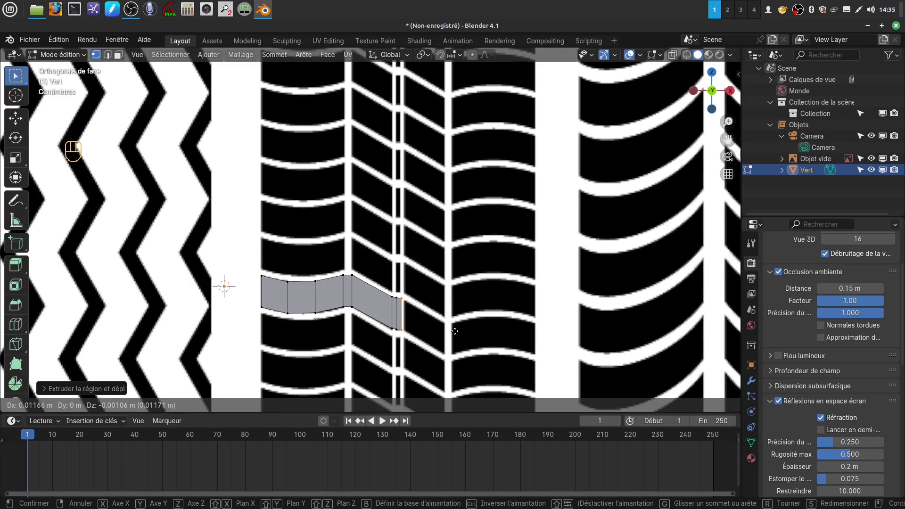
{"action": "left_click", "coordinate": [454, 331]}
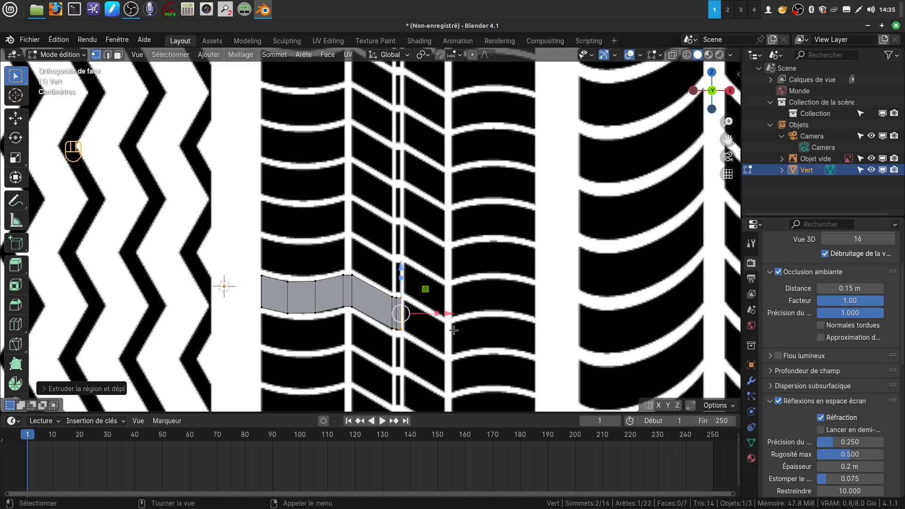
{"action": "key", "text": "e"}
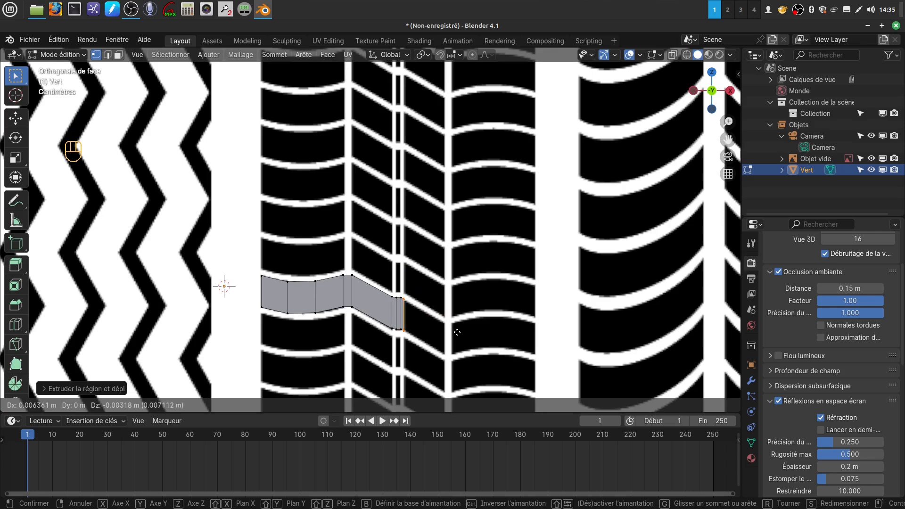
{"action": "left_click", "coordinate": [458, 333]}
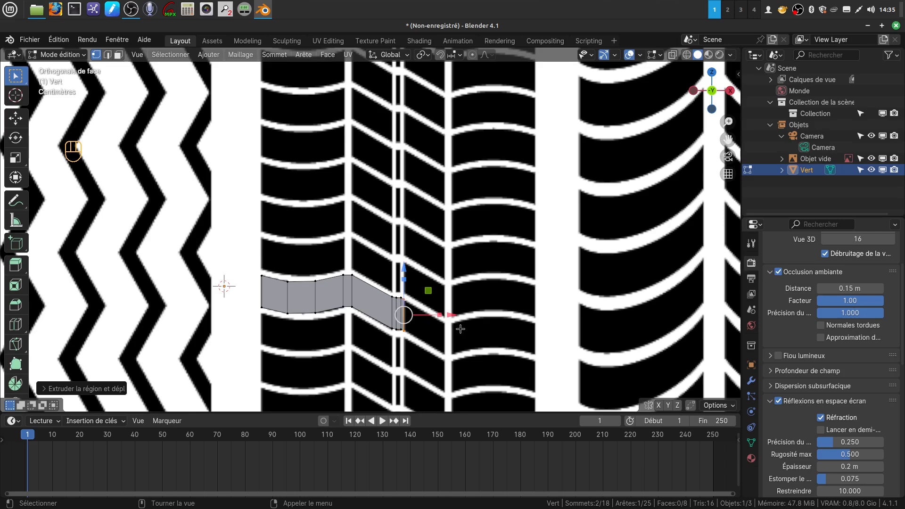
Extrude the end edge about 0.09 m along the second slanted block and about 0.02 m across the right groove.
{"action": "key", "text": "e"}
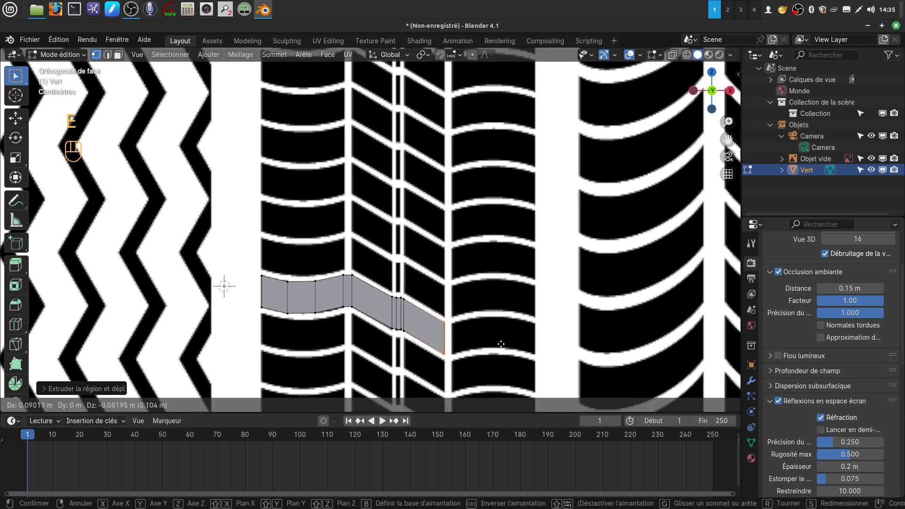
{"action": "left_click", "coordinate": [502, 344]}
{"action": "key", "text": "e"}
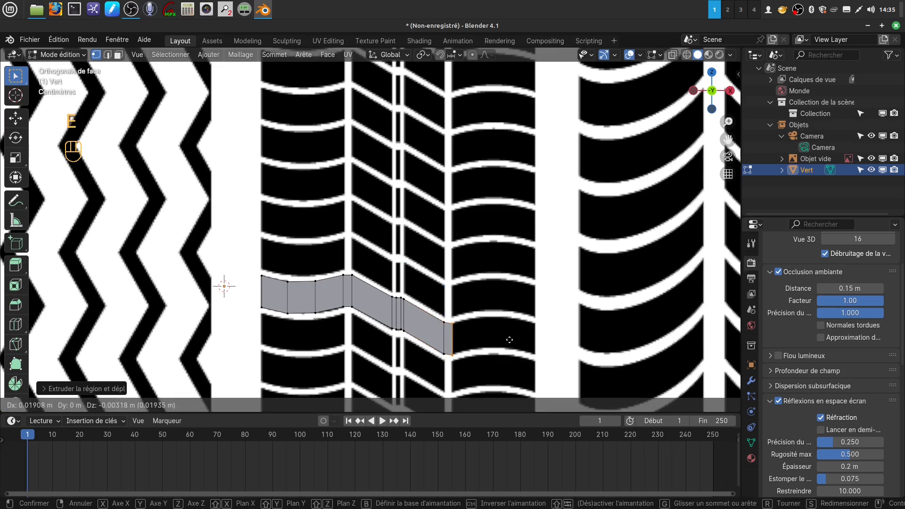
{"action": "left_click", "coordinate": [510, 339]}
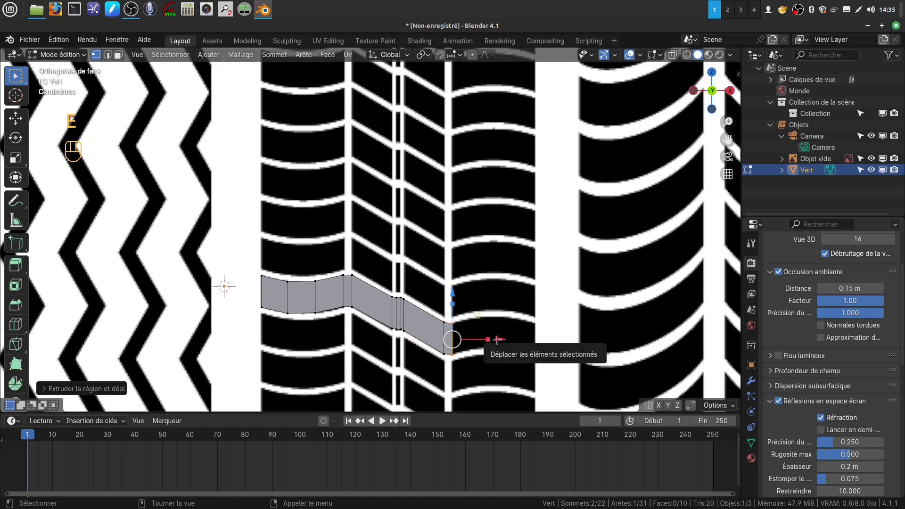
Extrude the end edge in three segments of about 0.06 m along the curved right tread block to the pattern's outer edge.
{"action": "key", "text": "e"}
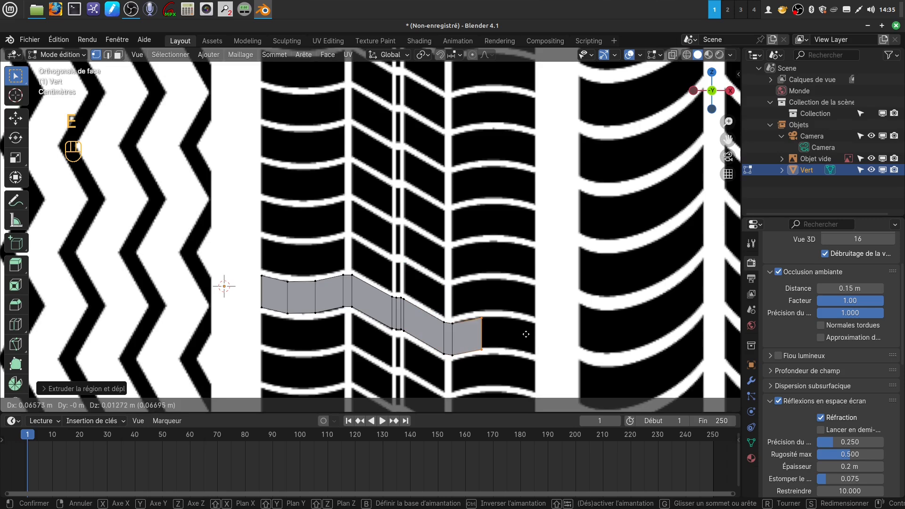
{"action": "left_click", "coordinate": [511, 335]}
{"action": "key", "text": "e"}
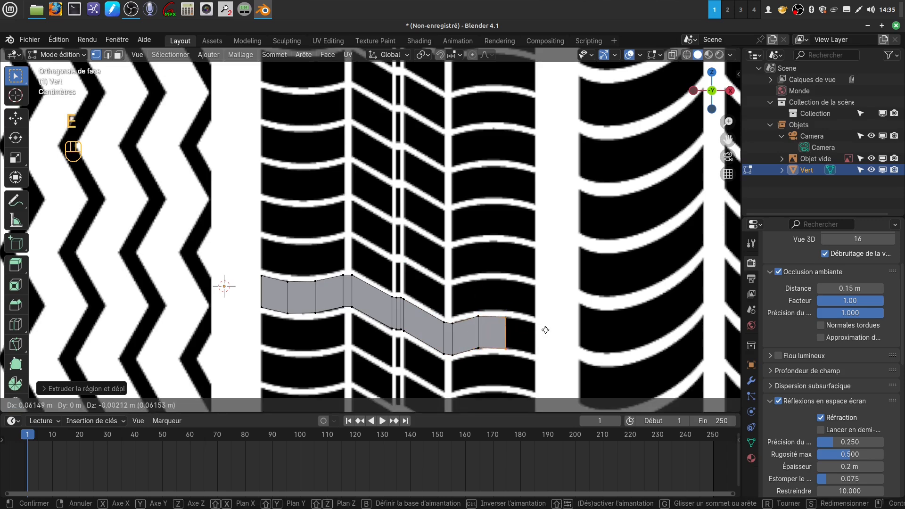
{"action": "left_click", "coordinate": [545, 328]}
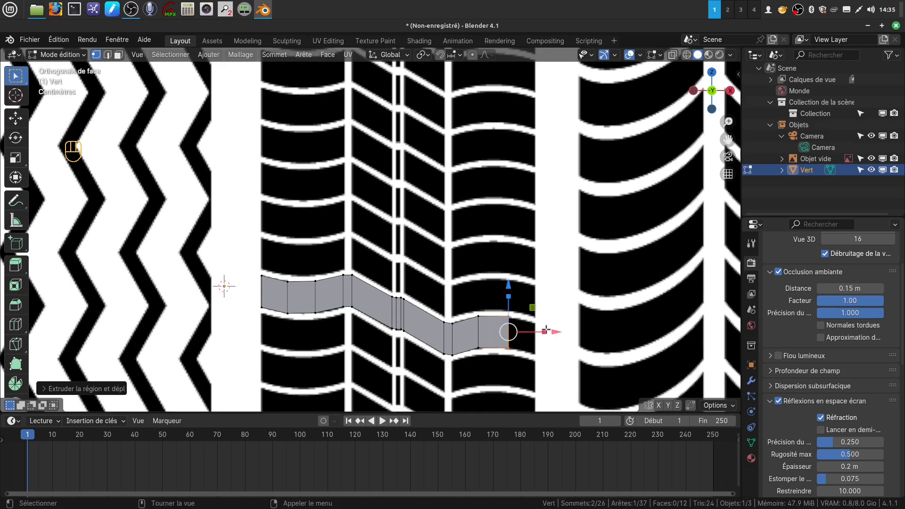
{"action": "key", "text": "e"}
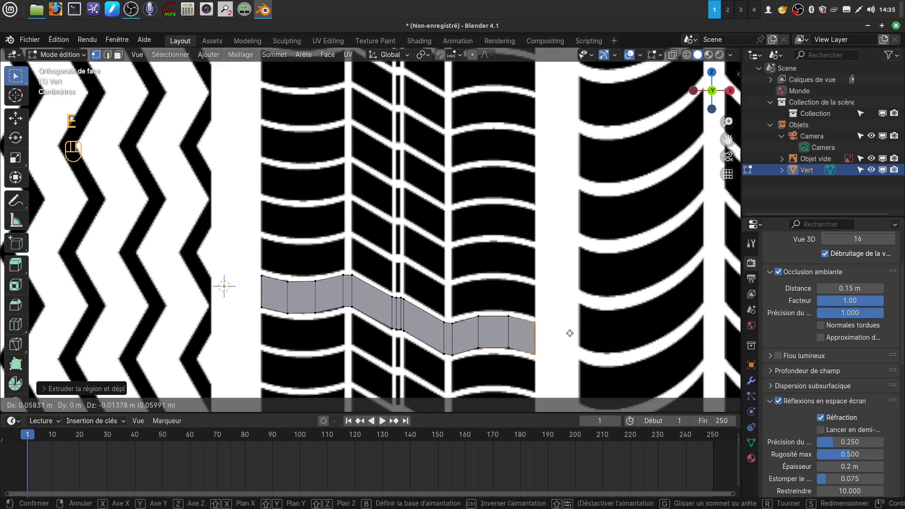
{"action": "left_click", "coordinate": [571, 333]}
{"action": "scroll", "coordinate": [486, 340], "scroll_direction": "down", "scroll_amount": 2}
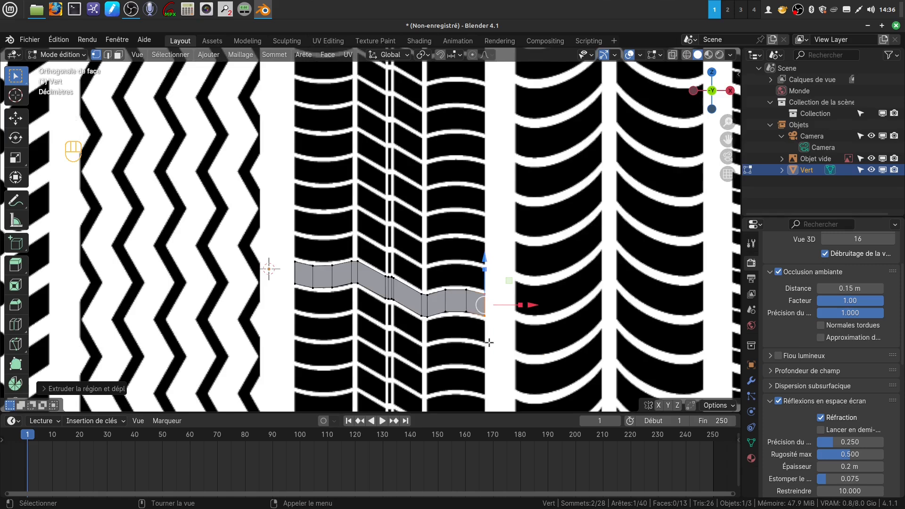
Switch to face selection and select the nine faces over the tread blocks, leaving out the four narrow groove faces.
{"action": "middle_click_drag", "start_coordinate": [475, 354], "coordinate": [476, 325], "text": "shift"}
{"action": "scroll", "coordinate": [449, 302], "scroll_direction": "up", "scroll_amount": 2}
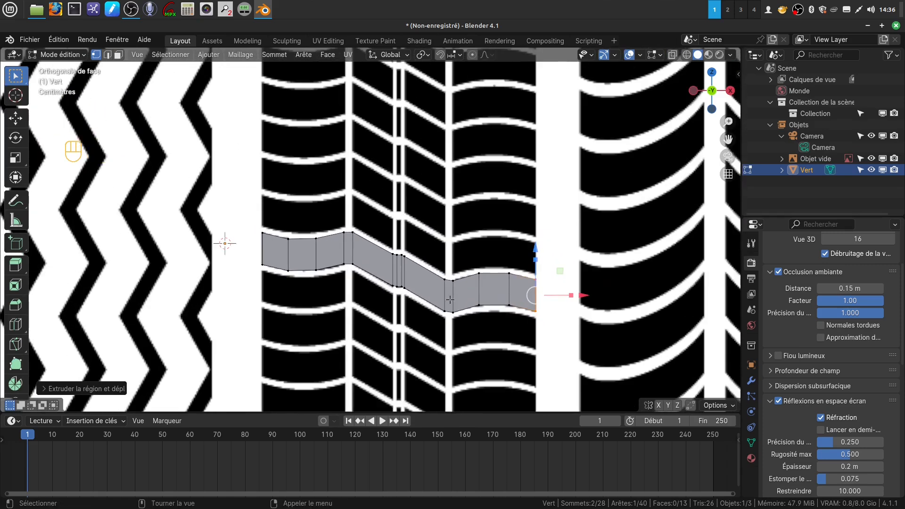
{"action": "middle_click_drag", "start_coordinate": [453, 274], "coordinate": [457, 283], "text": "shift"}
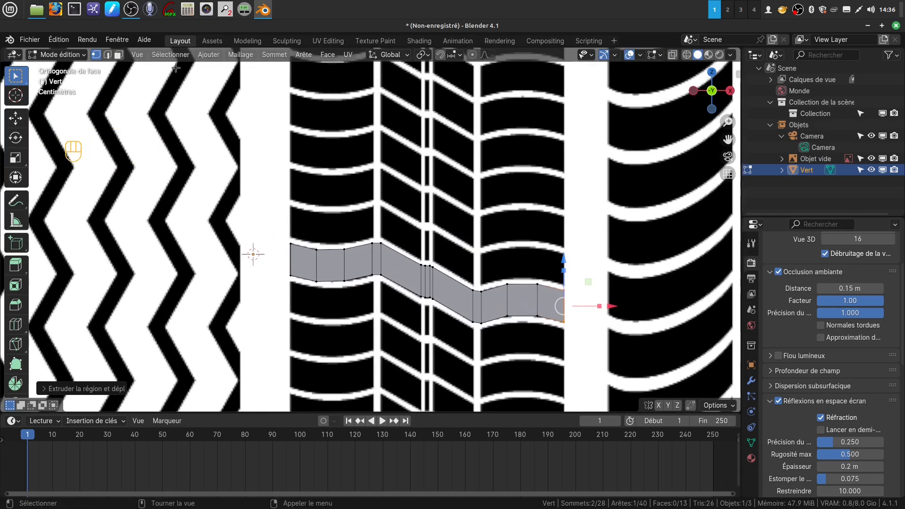
{"action": "left_click", "coordinate": [119, 55]}
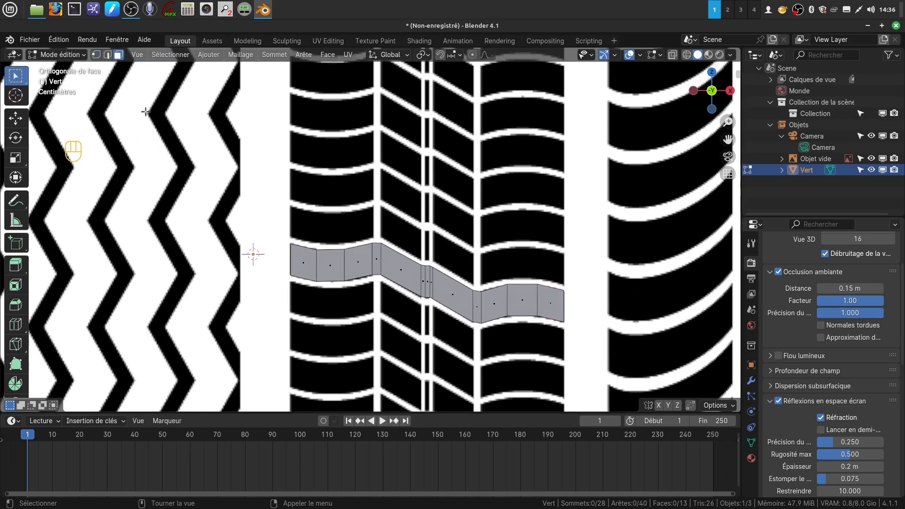
{"action": "left_click", "coordinate": [304, 267]}
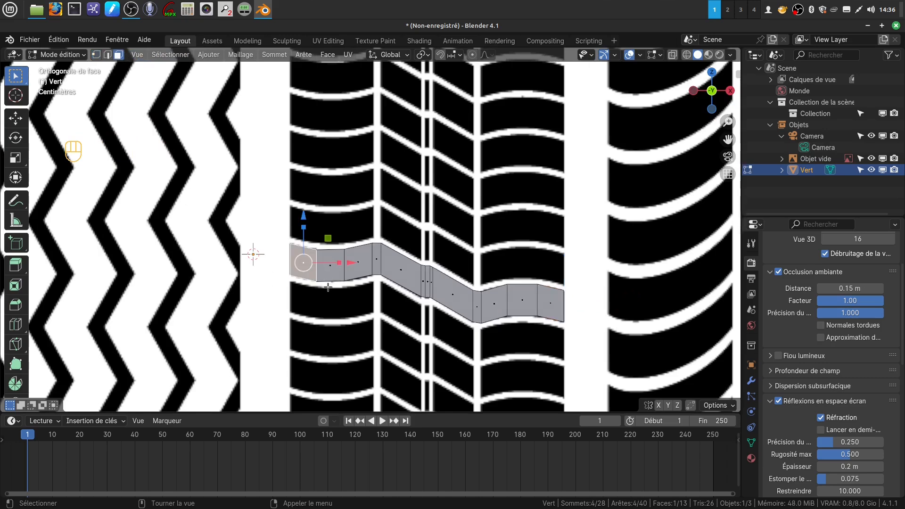
{"action": "scroll", "coordinate": [328, 287], "scroll_direction": "up", "scroll_amount": 2}
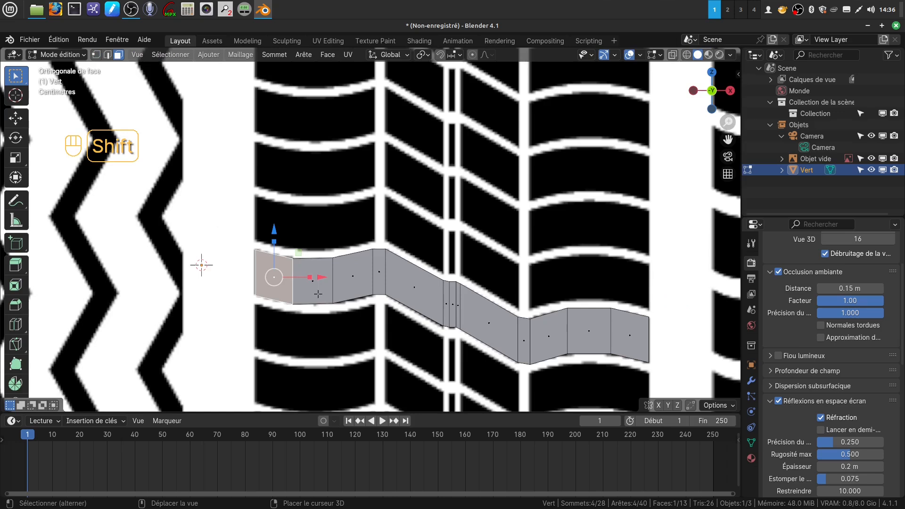
{"action": "left_click", "coordinate": [322, 294], "text": "shift"}
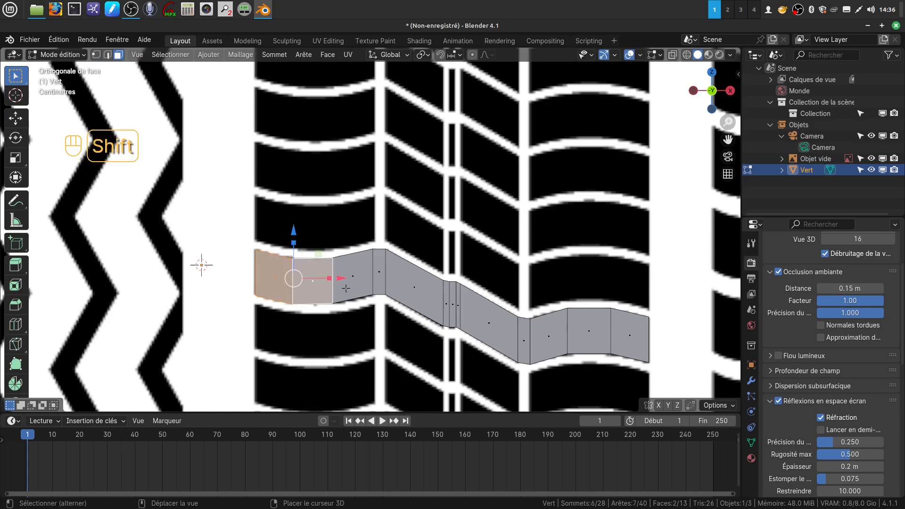
{"action": "left_click", "coordinate": [357, 291], "text": "shift"}
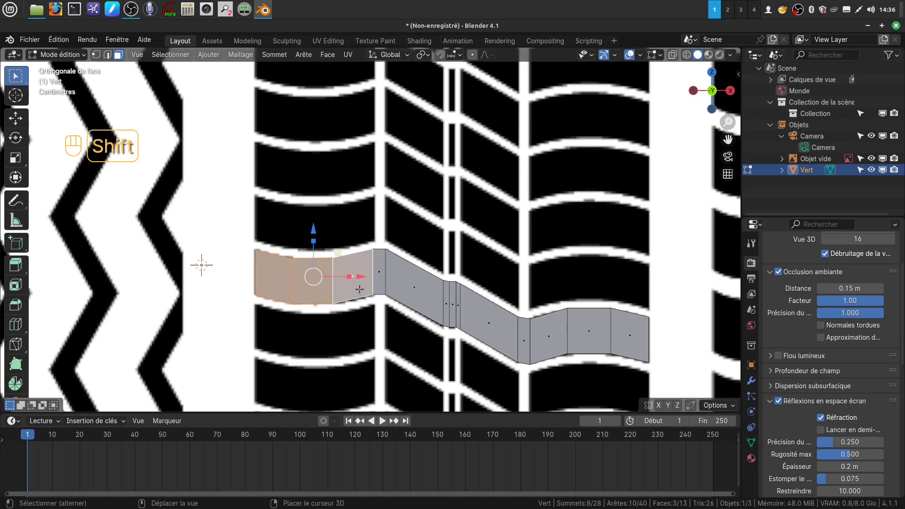
{"action": "left_click", "coordinate": [409, 289], "text": "shift"}
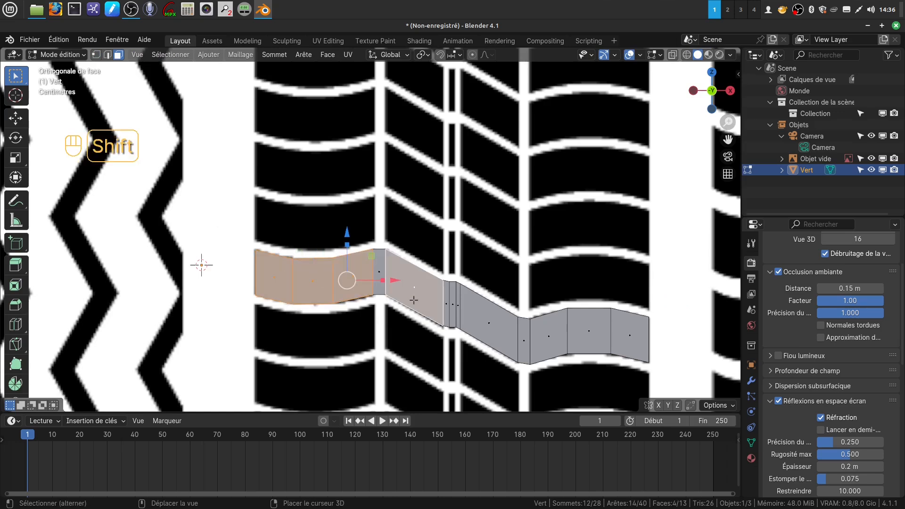
{"action": "left_click", "coordinate": [451, 306], "text": "shift"}
{"action": "left_click", "coordinate": [479, 318], "text": "shift"}
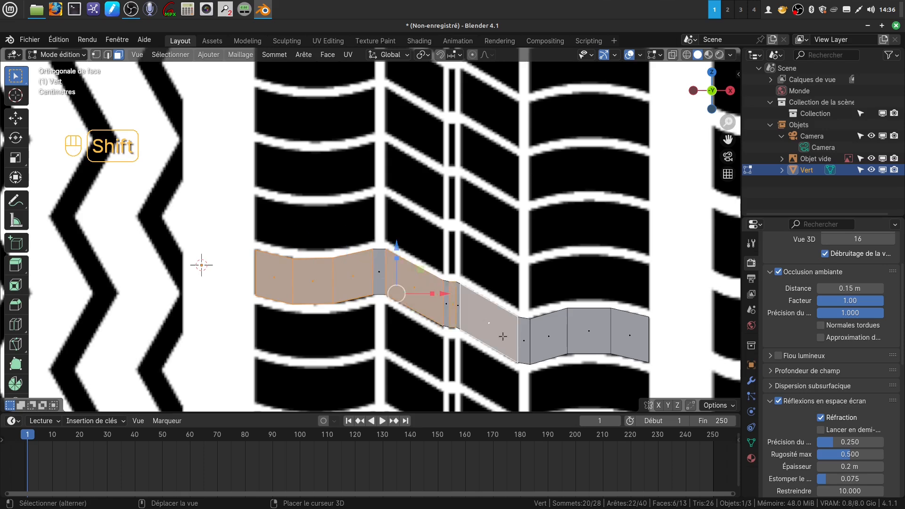
{"action": "left_click", "coordinate": [542, 336], "text": "shift"}
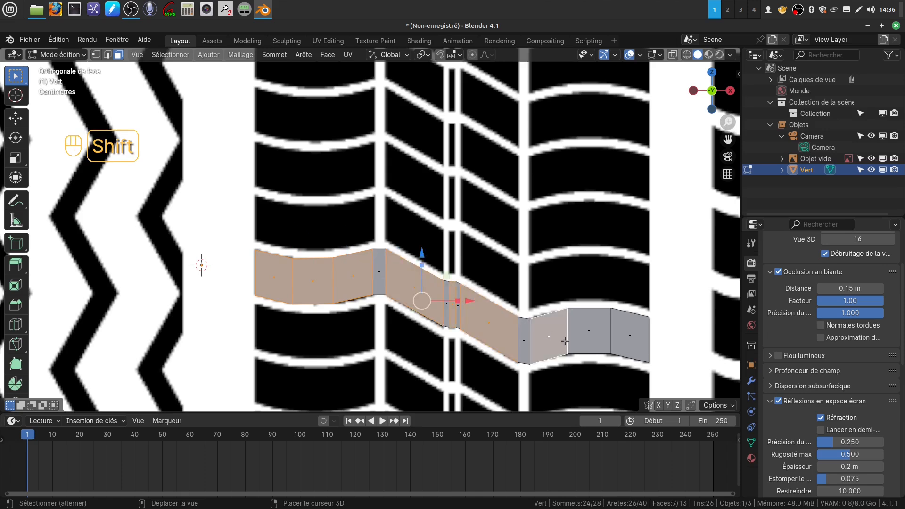
{"action": "left_click", "coordinate": [592, 333], "text": "shift"}
{"action": "left_click", "coordinate": [637, 338], "text": "shift"}
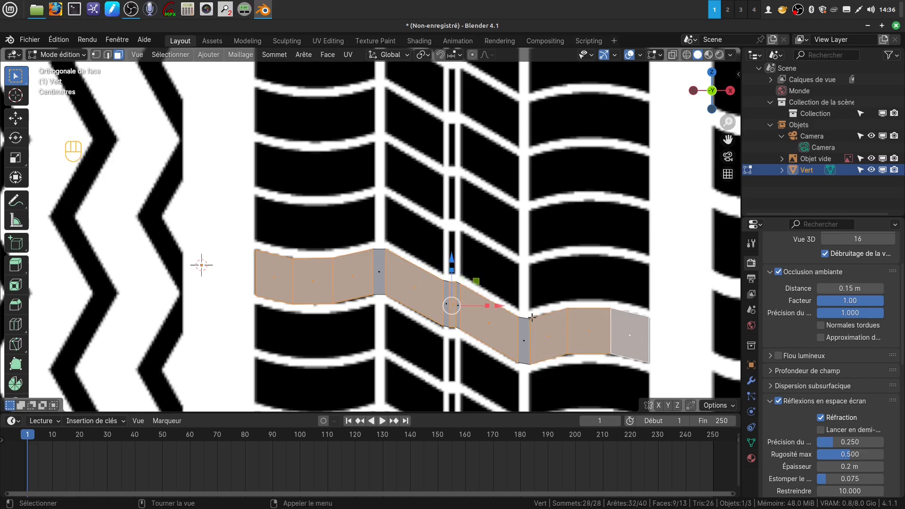
Extrude the selected tread-block faces and move them a short distance toward the front along the Y axis.
{"action": "middle_click_drag", "start_coordinate": [533, 318], "coordinate": [481, 294]}
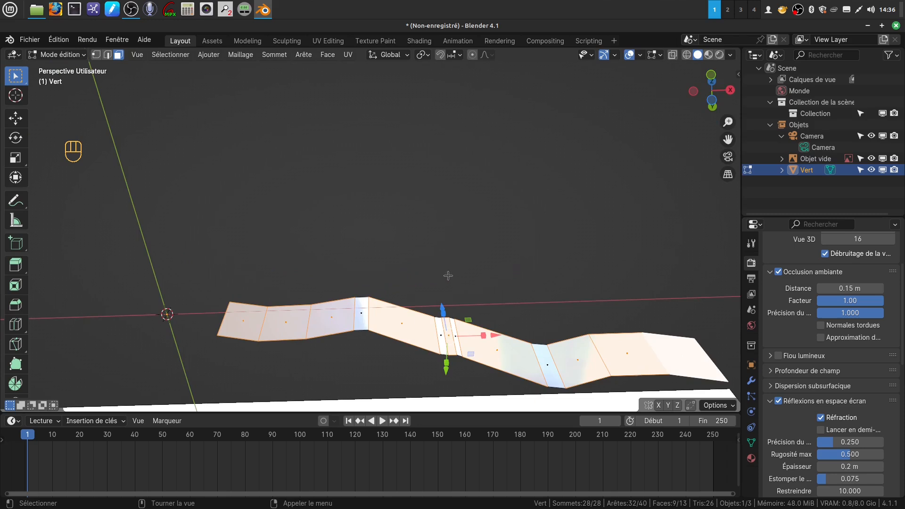
{"action": "middle_click_drag", "start_coordinate": [448, 276], "coordinate": [476, 439]}
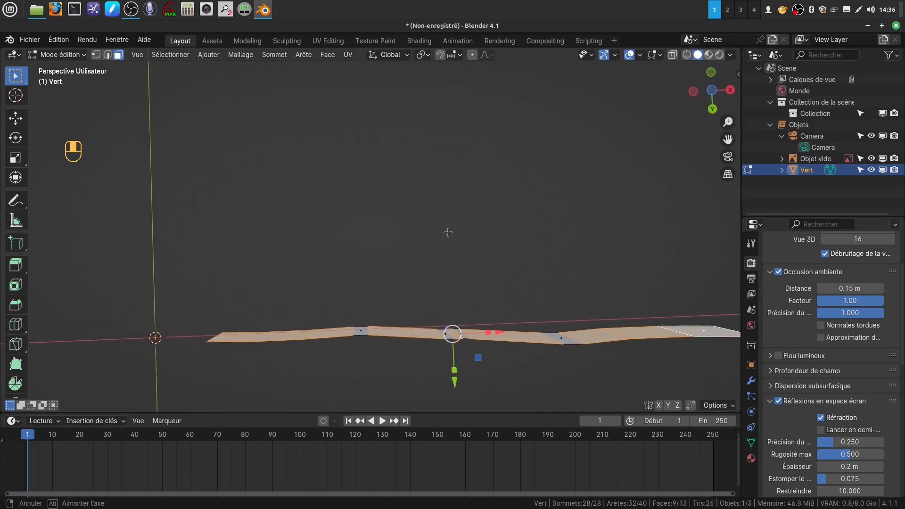
{"action": "key", "text": "e"}
{"action": "left_click", "coordinate": [479, 395]}
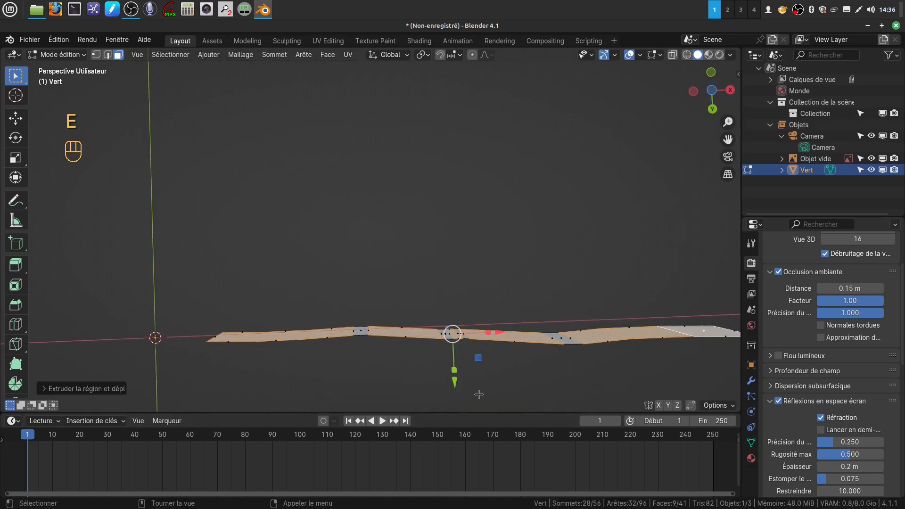
{"action": "left_click_drag", "start_coordinate": [456, 385], "coordinate": [457, 370]}
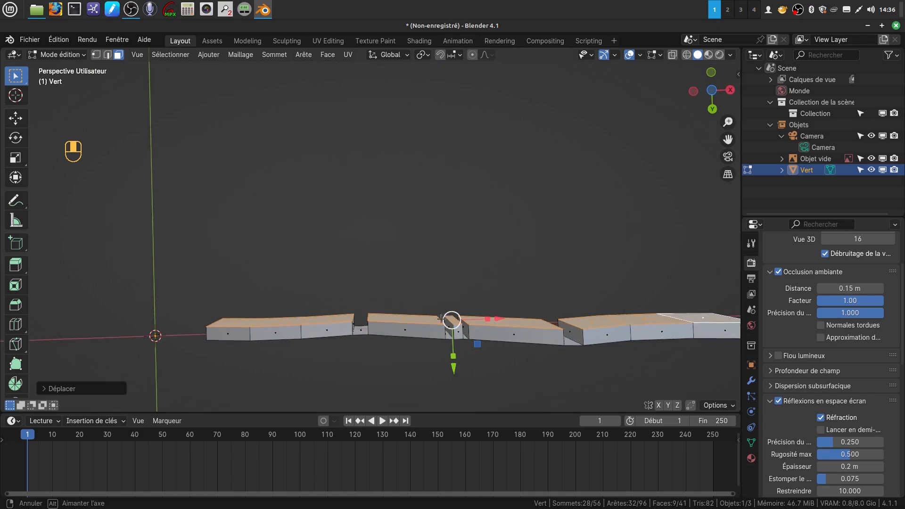
{"action": "middle_click_drag", "start_coordinate": [454, 370], "coordinate": [434, 261]}
{"action": "scroll", "coordinate": [435, 260], "scroll_direction": "up", "scroll_amount": 1}
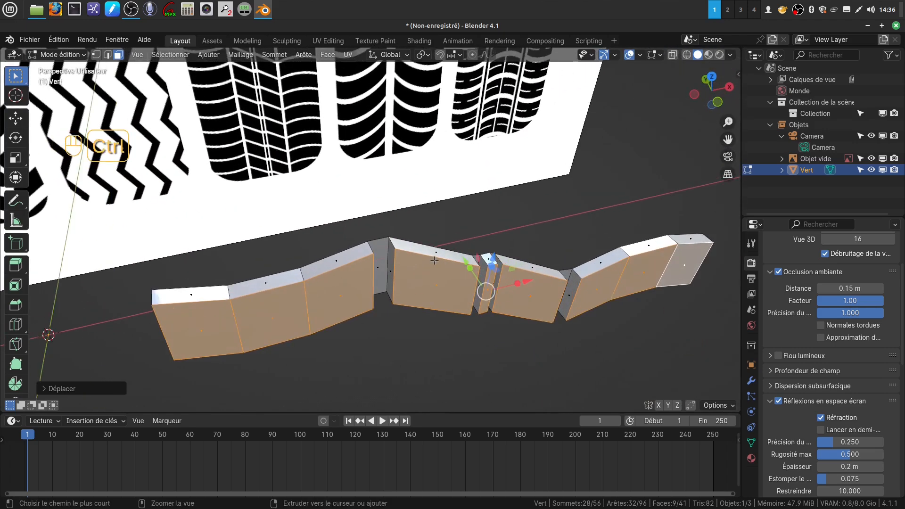
{"action": "key", "text": "ctrl+KP_Add"}
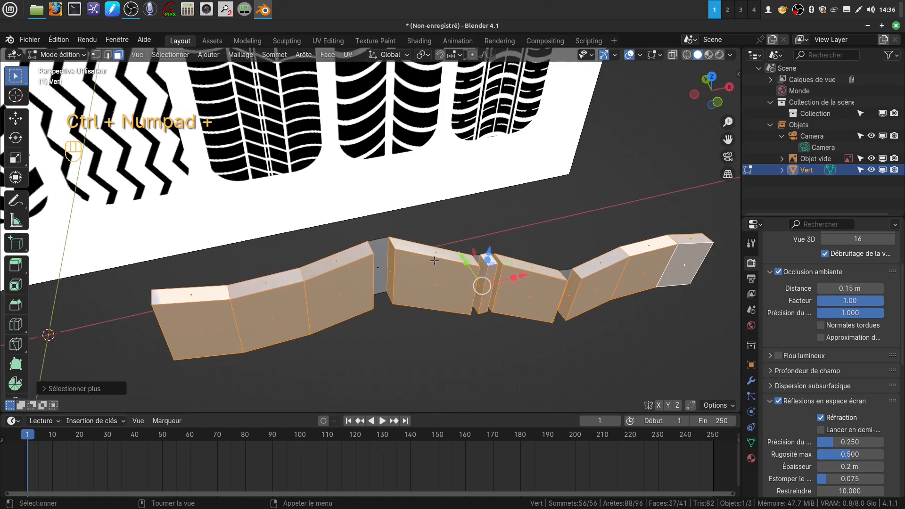
{"action": "middle_click_drag", "start_coordinate": [356, 263], "coordinate": [351, 265]}
{"action": "key", "text": "ctrl"}
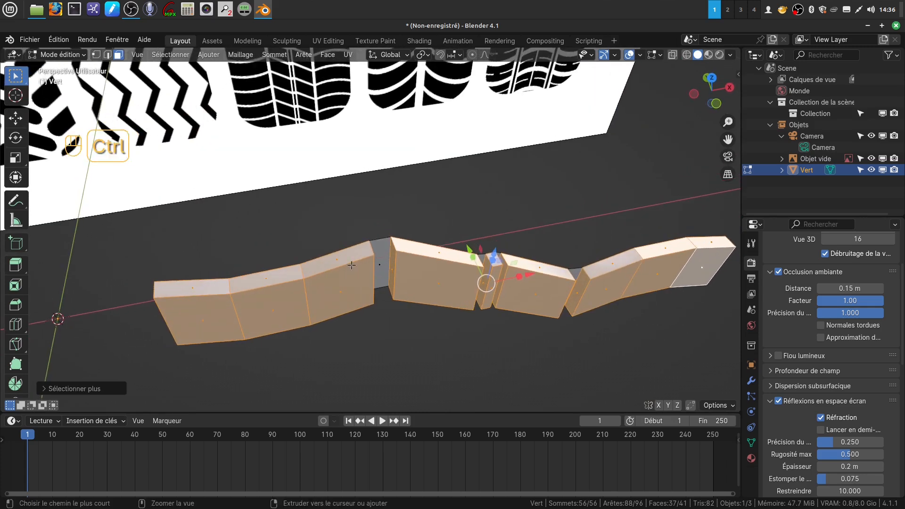
{"action": "key", "text": "ctrl+KP_Subtract"}
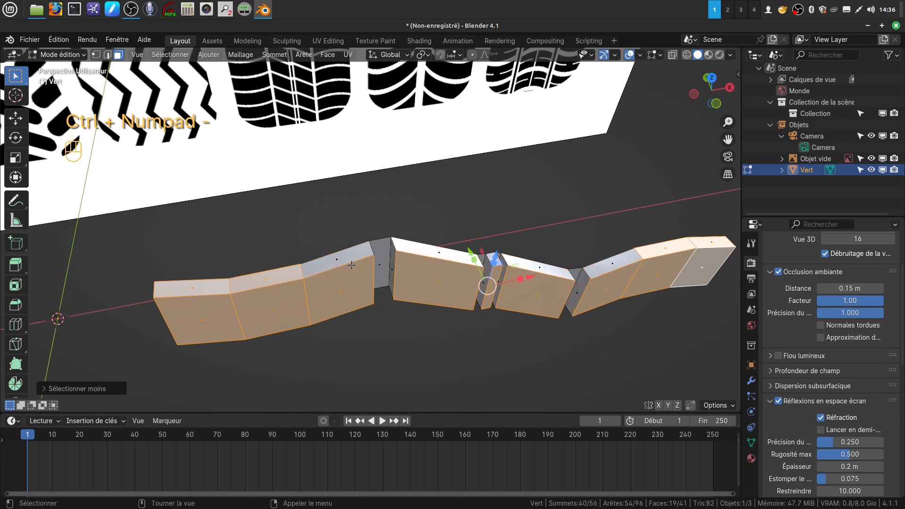
{"action": "key", "text": "ctrl"}
{"action": "key", "text": "ctrl"}
{"action": "key", "text": "ctrl+z"}
{"action": "key", "text": "ctrl+z"}
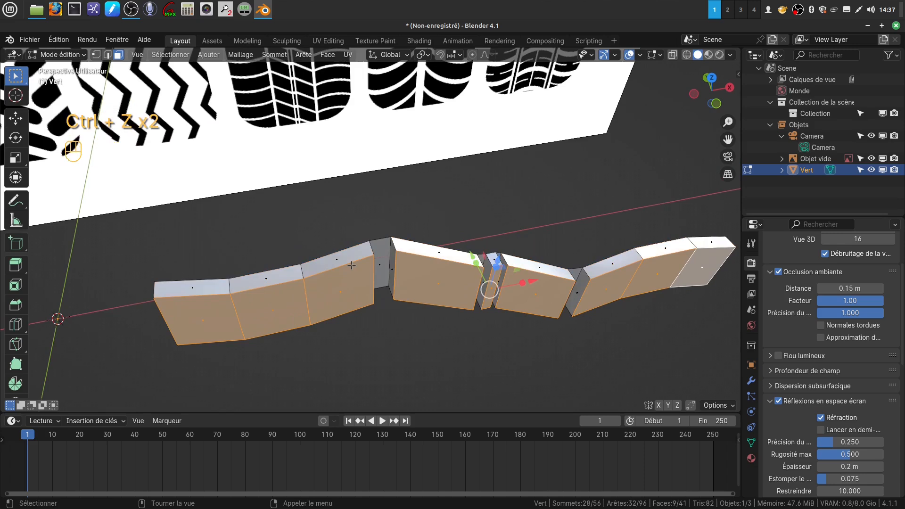
Switch the mesh selection mode to edges.
{"action": "middle_click_drag", "start_coordinate": [320, 164], "coordinate": [321, 294], "text": "shift"}
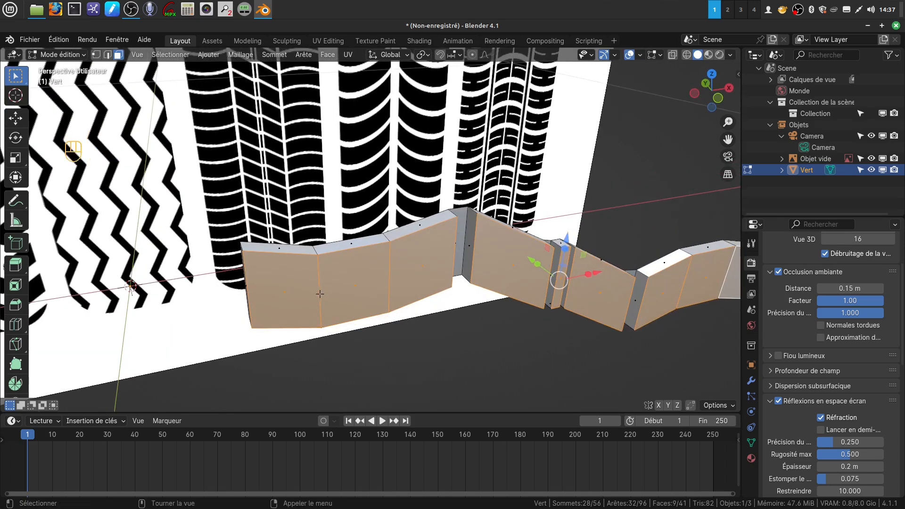
{"action": "left_click", "coordinate": [107, 55]}
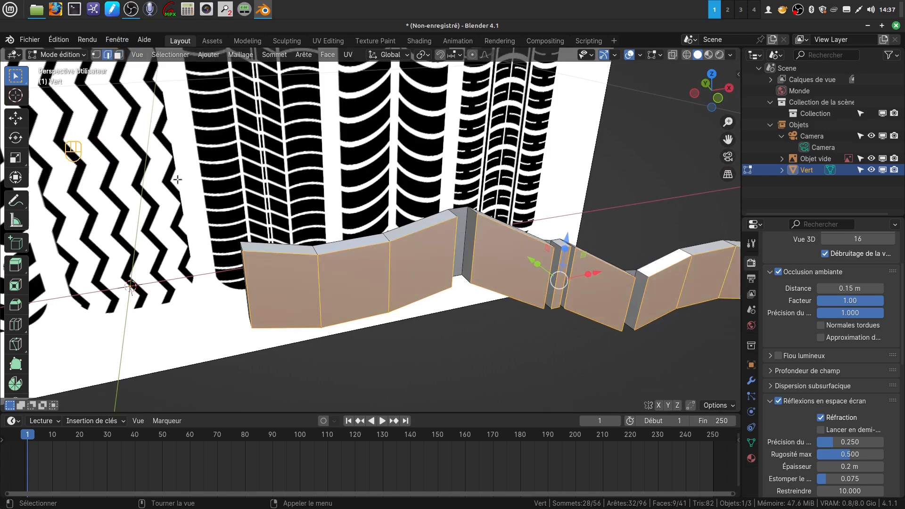
{"action": "left_click", "coordinate": [321, 291], "text": "shift"}
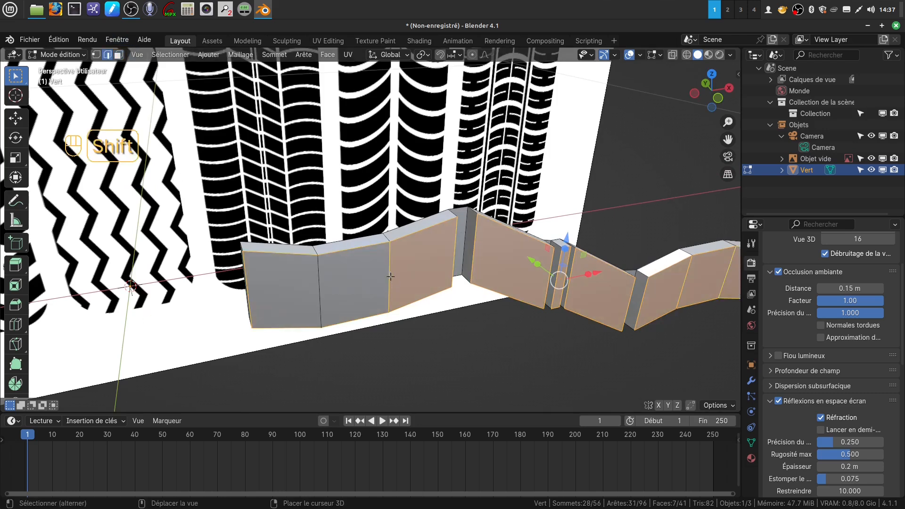
{"action": "left_click", "coordinate": [395, 277], "text": "shift"}
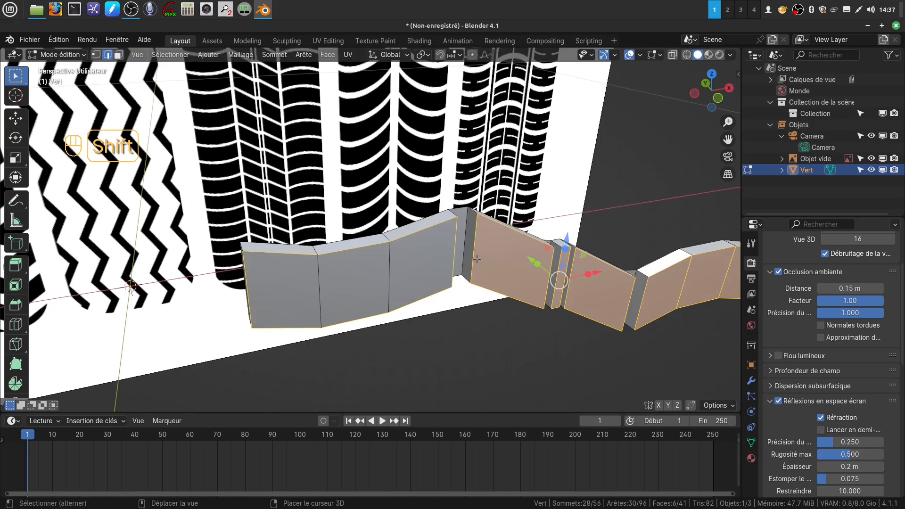
{"action": "left_click", "coordinate": [685, 286], "text": "shift"}
{"action": "left_click", "coordinate": [729, 279], "text": "shift"}
{"action": "middle_click_drag", "start_coordinate": [645, 299], "coordinate": [533, 278]}
{"action": "middle_click_drag", "start_coordinate": [478, 297], "coordinate": [473, 274], "text": "shift"}
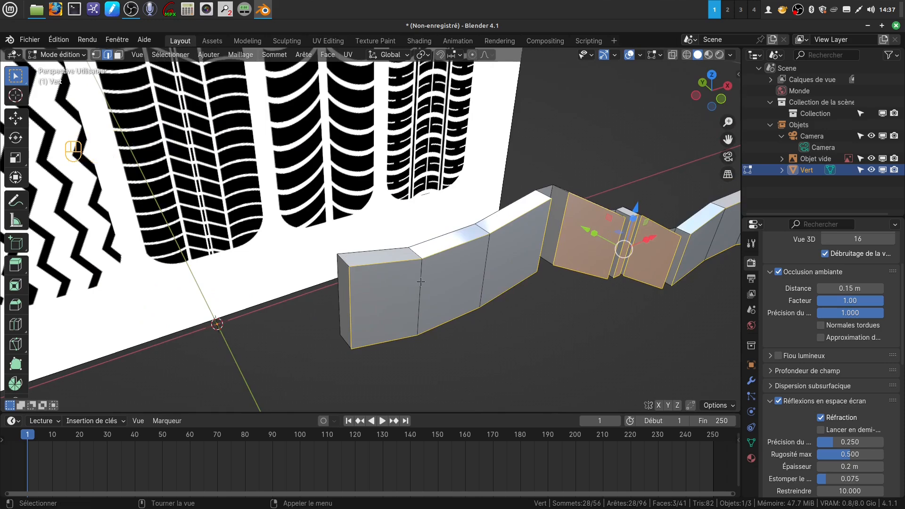
{"action": "middle_click_drag", "start_coordinate": [422, 279], "coordinate": [395, 278], "text": "shift"}
{"action": "key", "text": "a"}
{"action": "key", "text": "a"}
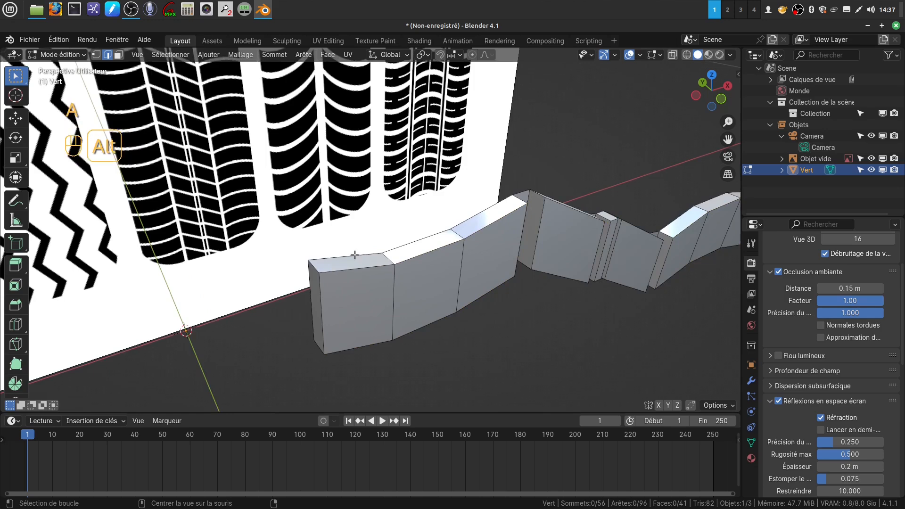
Select the rear outline edge loop of the strip and deselect the vertical edges at both ends.
{"action": "left_click", "coordinate": [355, 255], "text": "alt"}
{"action": "middle_click_drag", "start_coordinate": [387, 255], "coordinate": [334, 320]}
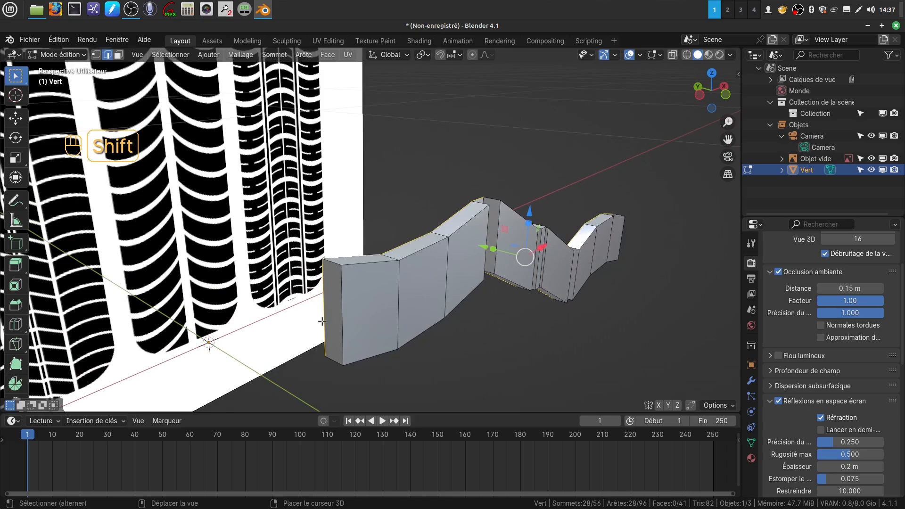
{"action": "left_click", "coordinate": [322, 321], "text": "shift"}
{"action": "scroll", "coordinate": [466, 285], "scroll_direction": "down", "scroll_amount": 2}
{"action": "middle_click_drag", "start_coordinate": [465, 281], "coordinate": [182, 230]}
{"action": "middle_click_drag", "start_coordinate": [379, 285], "coordinate": [312, 283]}
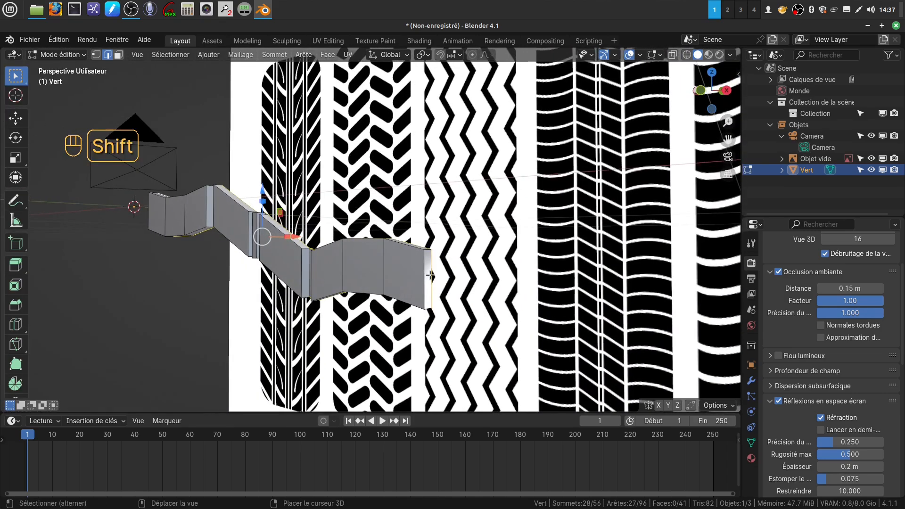
{"action": "left_click", "coordinate": [430, 276], "text": "shift"}
{"action": "middle_click_drag", "start_coordinate": [434, 279], "coordinate": [509, 281]}
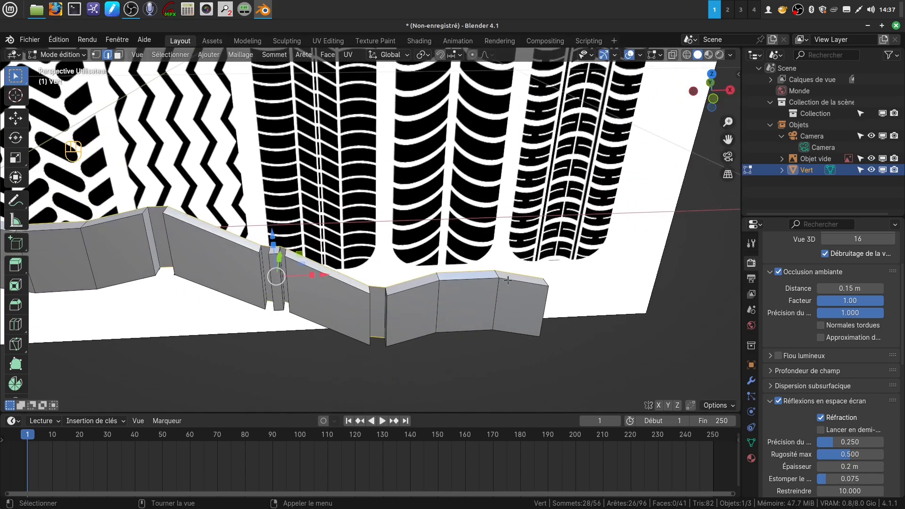
Select the rear upper edge path from end to end, hide the reference image, and extrude the path slightly upward along Z.
{"action": "left_click", "coordinate": [516, 275]}
{"action": "middle_click_drag", "start_coordinate": [184, 255], "coordinate": [376, 287], "text": "shift"}
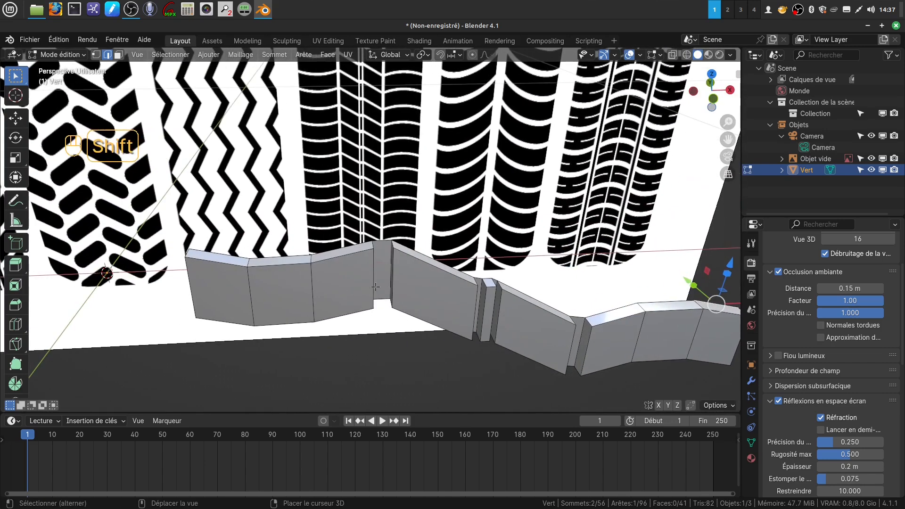
{"action": "left_click", "coordinate": [210, 254], "text": "ctrl"}
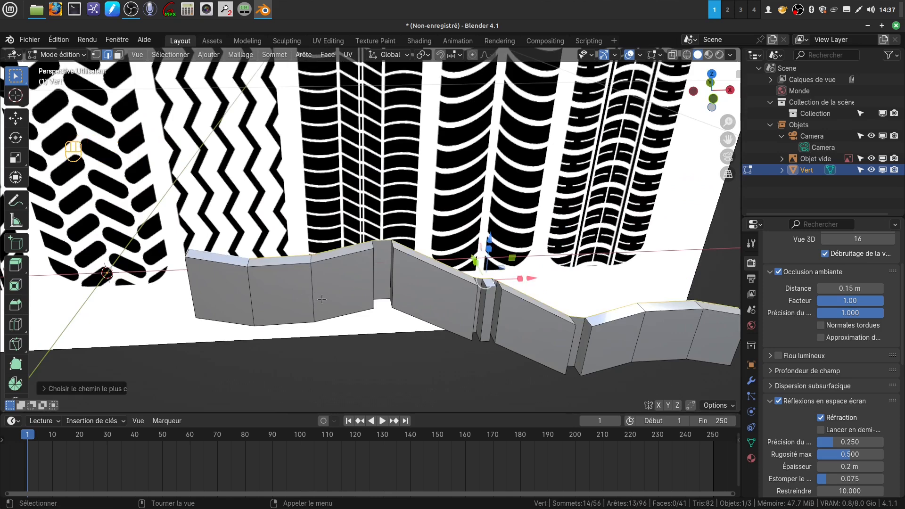
{"action": "key", "text": "KP_1"}
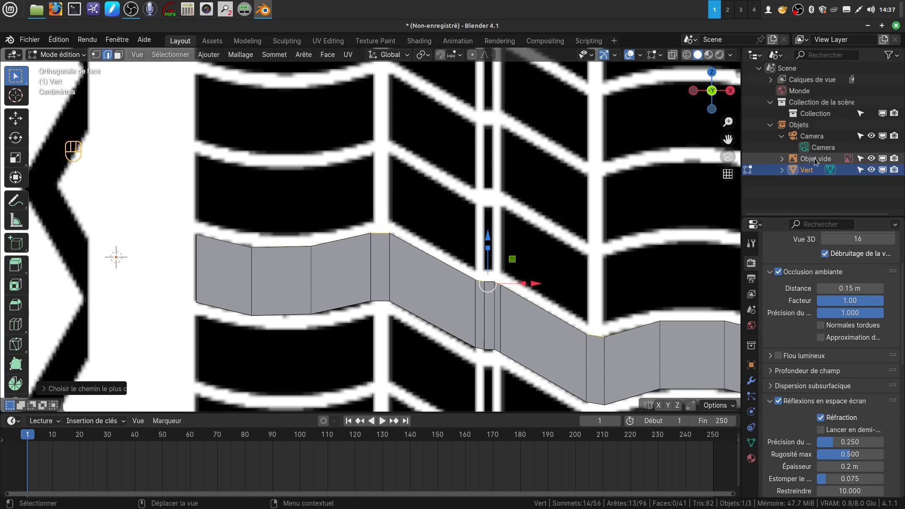
{"action": "left_click", "coordinate": [872, 159]}
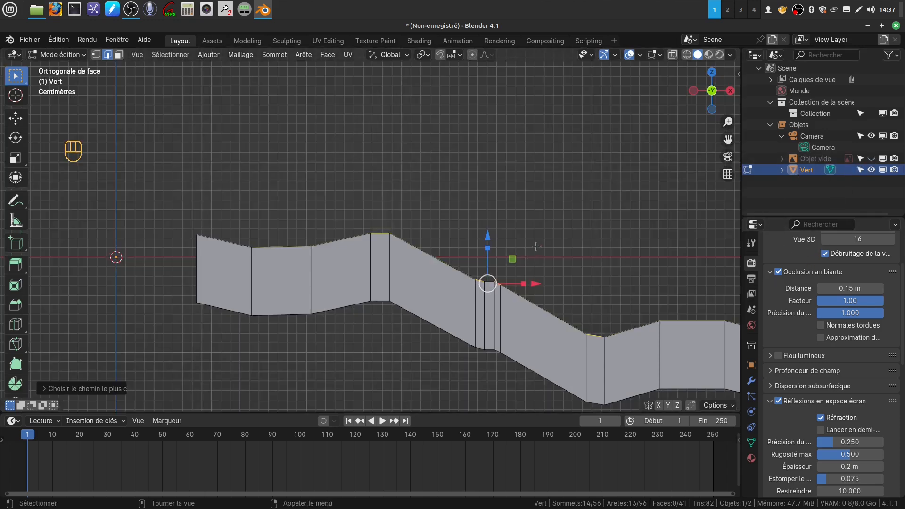
{"action": "scroll", "coordinate": [538, 249], "scroll_direction": "down", "scroll_amount": 1}
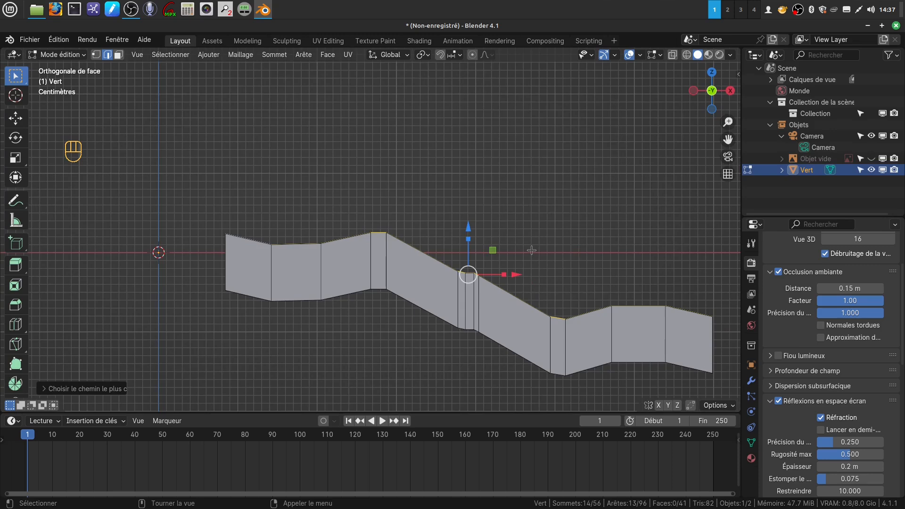
{"action": "key", "text": "e"}
{"action": "right_click", "coordinate": [532, 250]}
{"action": "left_click_drag", "start_coordinate": [470, 226], "coordinate": [470, 220]}
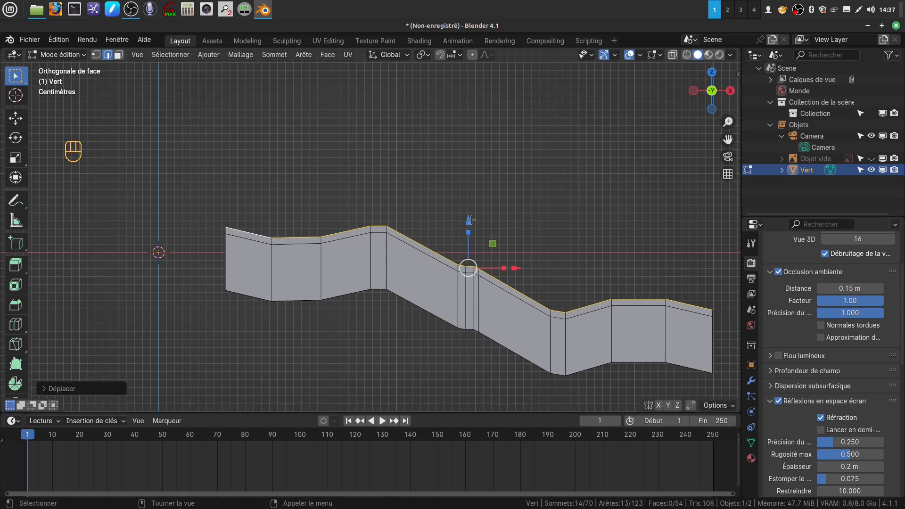
Raise the extruded upper rear edge path slightly further along Z.
{"action": "middle_click_drag", "start_coordinate": [482, 304], "coordinate": [475, 264], "text": "shift"}
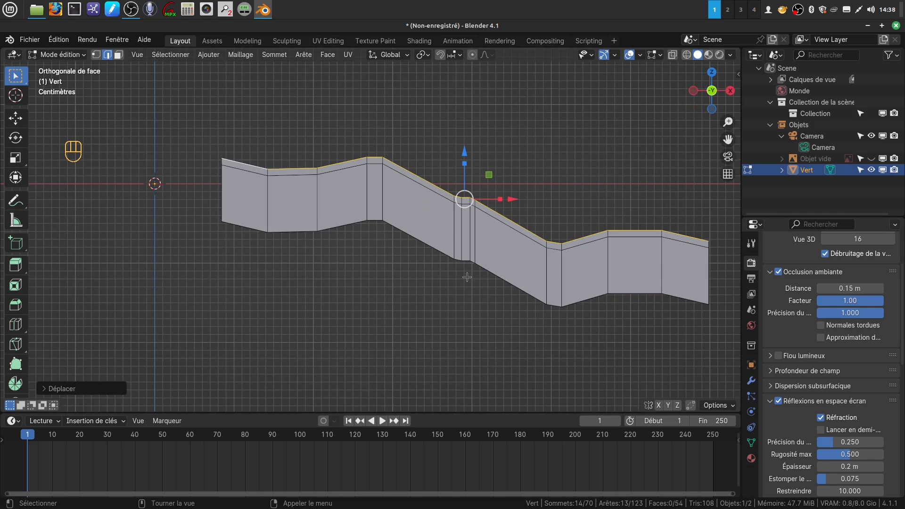
{"action": "left_click_drag", "start_coordinate": [465, 152], "coordinate": [465, 150]}
Select the lower rear edge path from end to end and extrude it downward about 0.012 m along Z.
{"action": "middle_click_drag", "start_coordinate": [437, 224], "coordinate": [342, 222]}
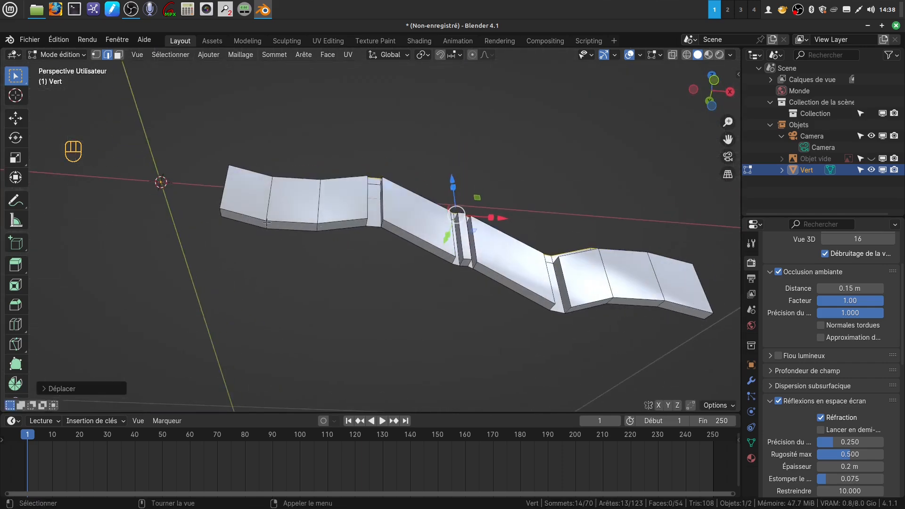
{"action": "left_click", "coordinate": [250, 226]}
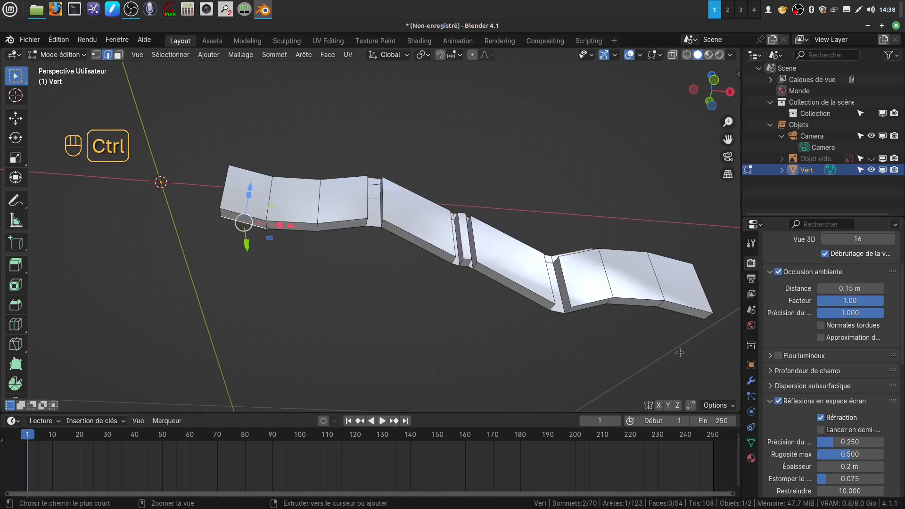
{"action": "left_click", "coordinate": [690, 316], "text": "ctrl"}
{"action": "key", "text": "KP_1"}
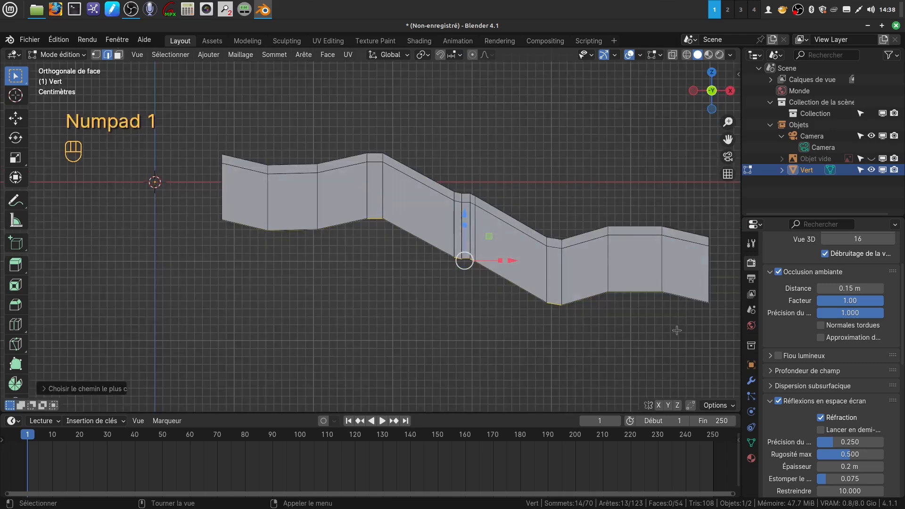
{"action": "key", "text": "e"}
{"action": "left_click", "coordinate": [464, 337]}
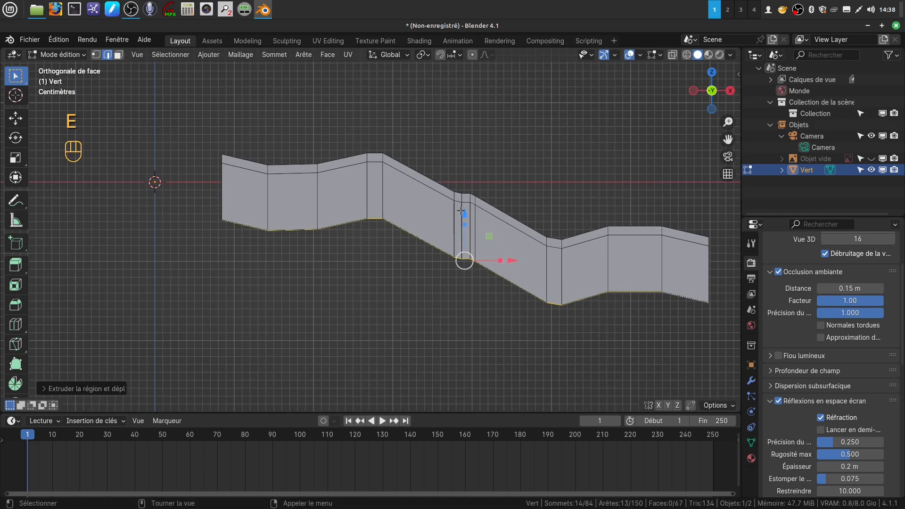
{"action": "left_click_drag", "start_coordinate": [462, 212], "coordinate": [462, 219]}
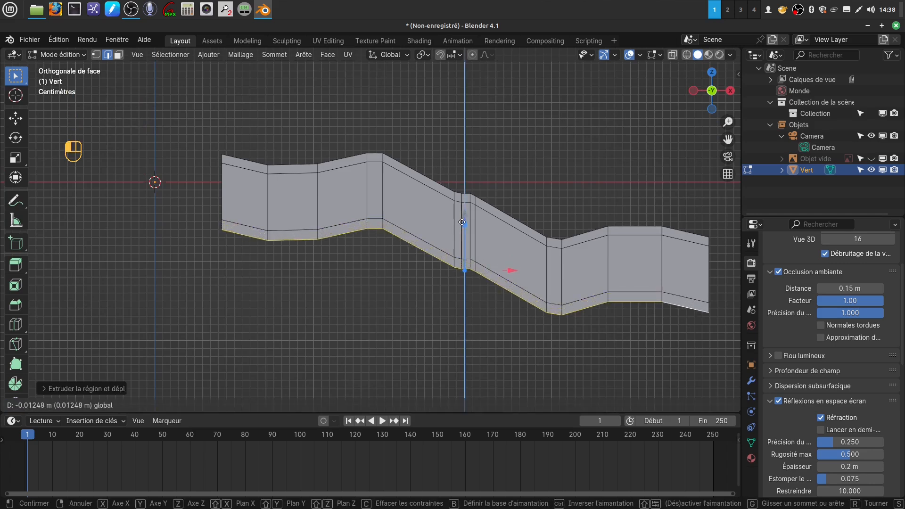
{"action": "left_click_drag", "start_coordinate": [462, 222], "coordinate": [462, 221]}
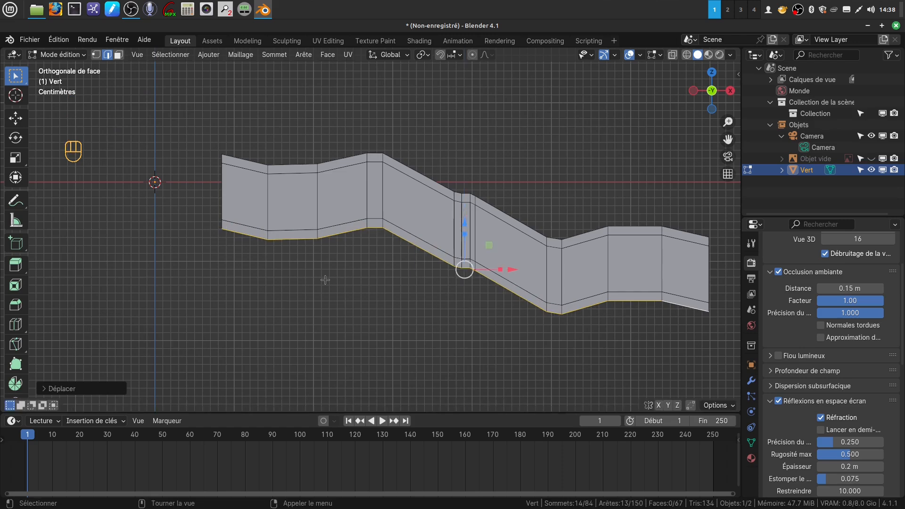
Select the three rear vertical edges that close the left end of the strip, including both extruded borders.
{"action": "middle_click_drag", "start_coordinate": [321, 299], "coordinate": [435, 349], "text": "shift"}
{"action": "scroll", "coordinate": [407, 287], "scroll_direction": "up", "scroll_amount": 3}
{"action": "middle_click_drag", "start_coordinate": [407, 287], "coordinate": [304, 248]}
{"action": "left_click", "coordinate": [304, 195]}
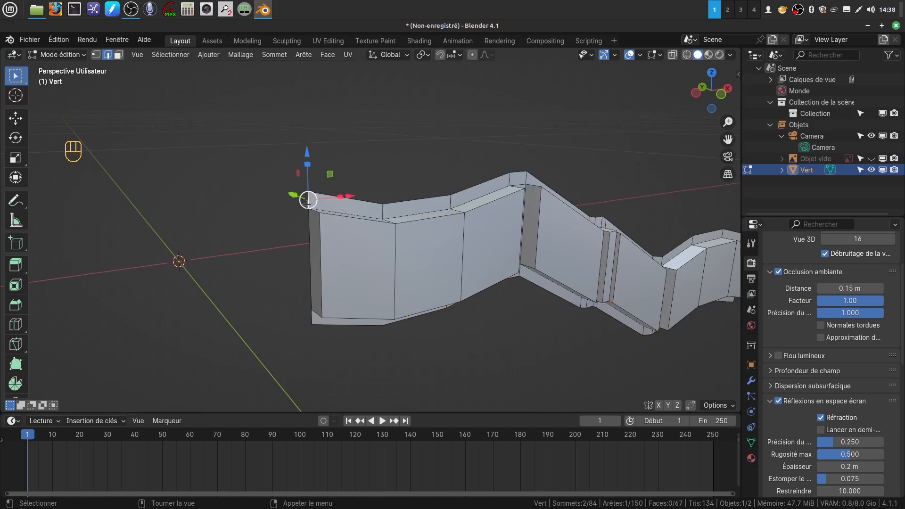
{"action": "left_click", "coordinate": [318, 307], "text": "shift"}
{"action": "left_click", "coordinate": [309, 317], "text": "shift"}
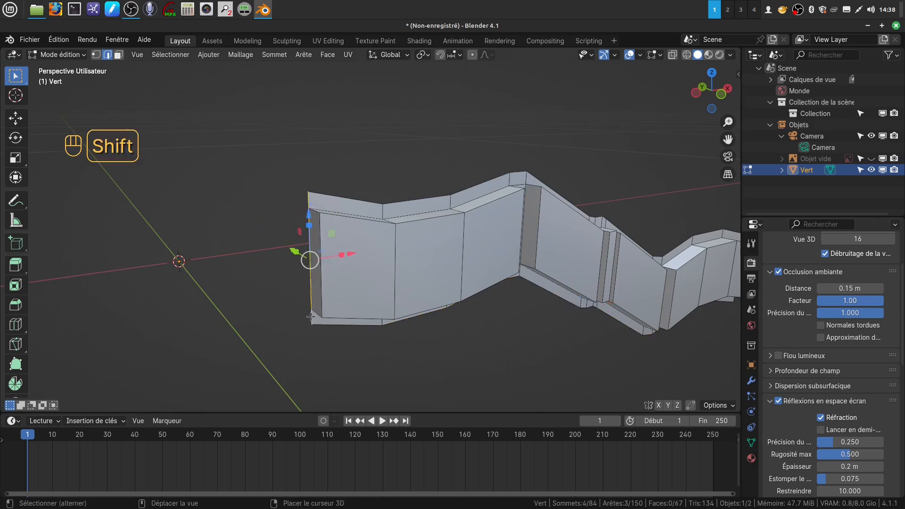
Add the three matching rear vertical edges at the right end of the strip to the selection.
{"action": "middle_click_drag", "start_coordinate": [309, 316], "coordinate": [337, 303]}
{"action": "scroll", "coordinate": [337, 303], "scroll_direction": "down", "scroll_amount": 3}
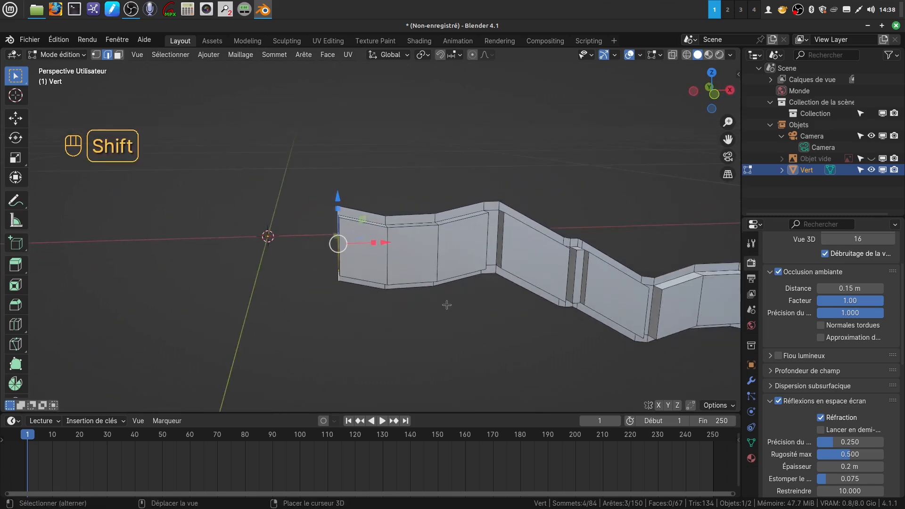
{"action": "middle_click_drag", "start_coordinate": [446, 305], "coordinate": [145, 261], "text": "shift"}
{"action": "middle_click_drag", "start_coordinate": [527, 285], "coordinate": [465, 274]}
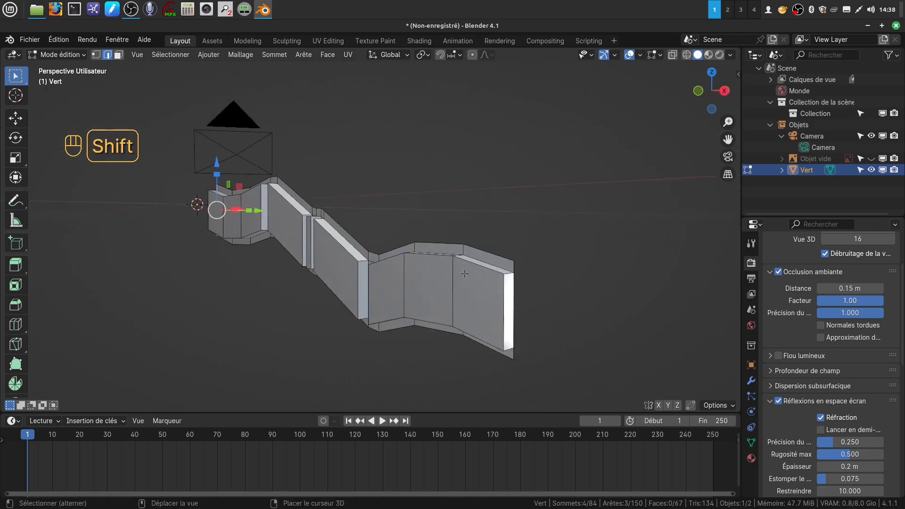
{"action": "left_click", "coordinate": [509, 266], "text": "shift"}
{"action": "left_click", "coordinate": [504, 269], "text": "shift"}
{"action": "left_click", "coordinate": [512, 269], "text": "shift"}
{"action": "left_click", "coordinate": [514, 307], "text": "shift"}
{"action": "left_click", "coordinate": [513, 356], "text": "shift"}
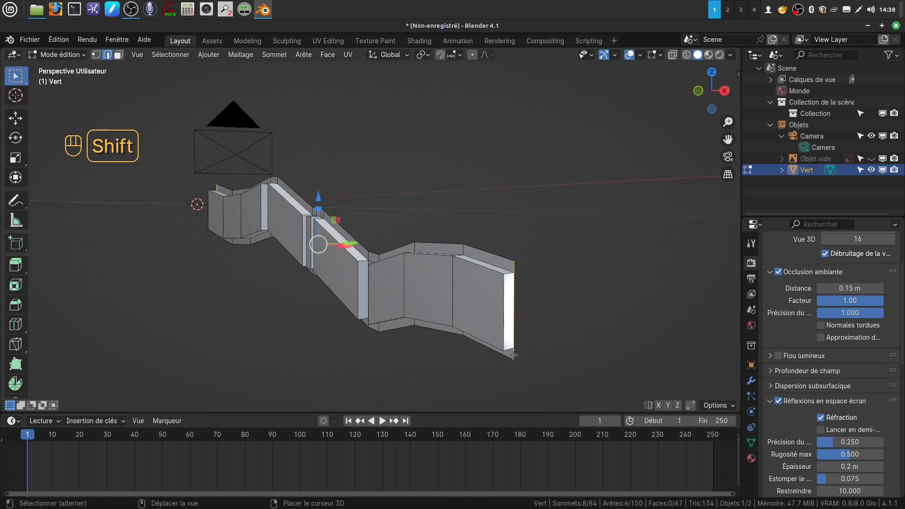
Extrude the edges at both strip ends and scale them outward along X by about 1.04.
{"action": "key", "text": "KP_1"}
{"action": "scroll", "coordinate": [519, 328], "scroll_direction": "down", "scroll_amount": 3}
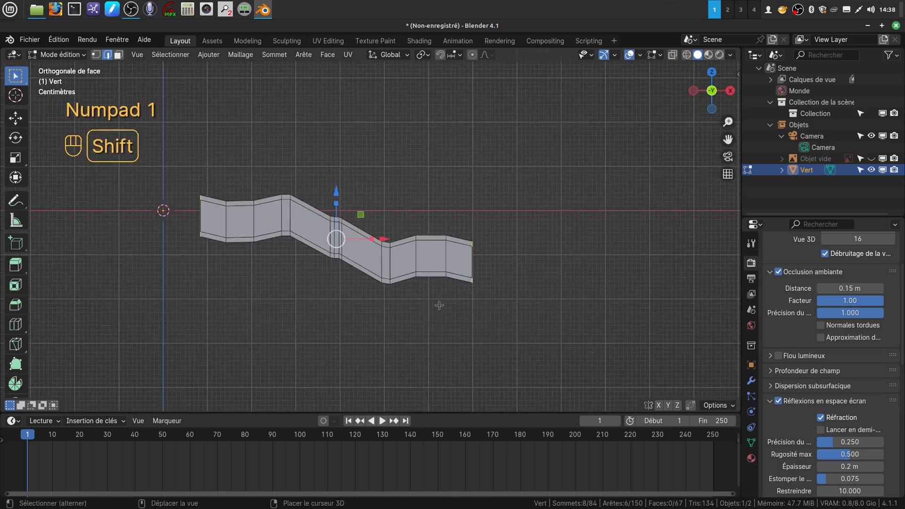
{"action": "middle_click_drag", "start_coordinate": [439, 305], "coordinate": [479, 306], "text": "shift"}
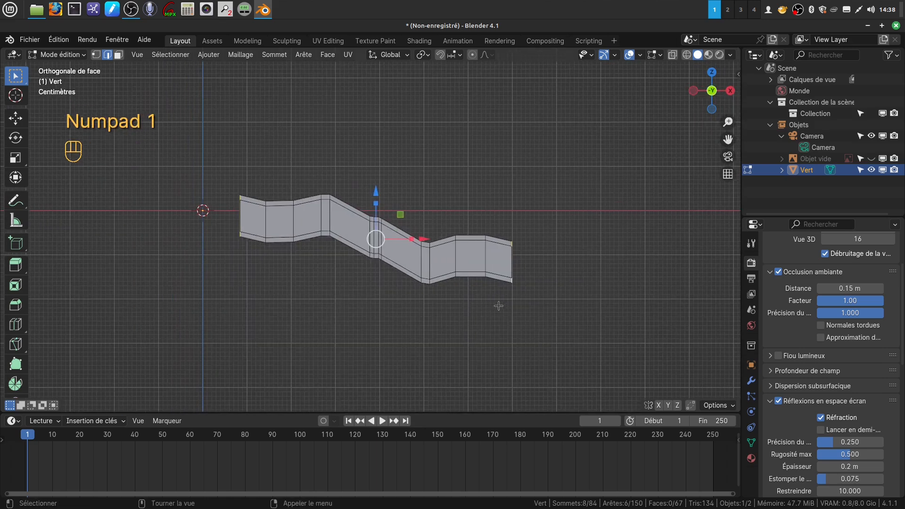
{"action": "key", "text": "e"}
{"action": "right_click", "coordinate": [473, 306]}
{"action": "key", "text": "s"}
{"action": "key", "text": "x"}
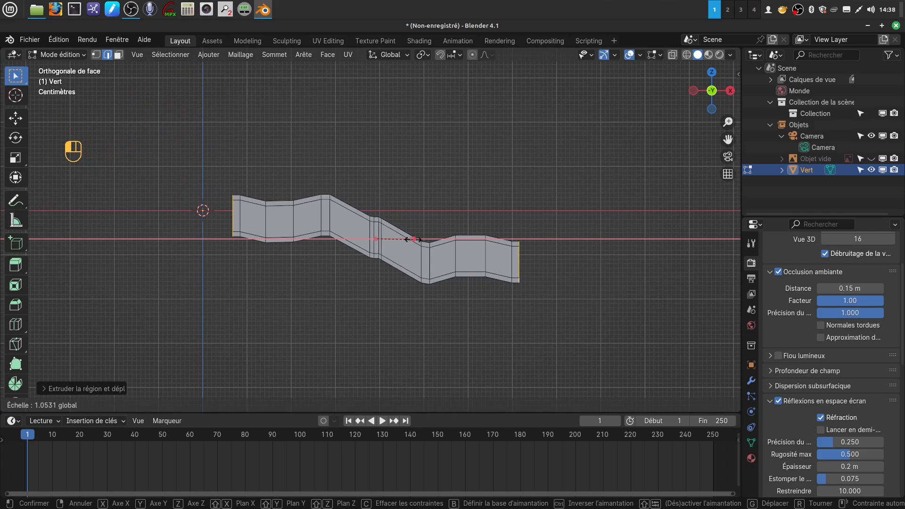
{"action": "key", "text": "shift"}
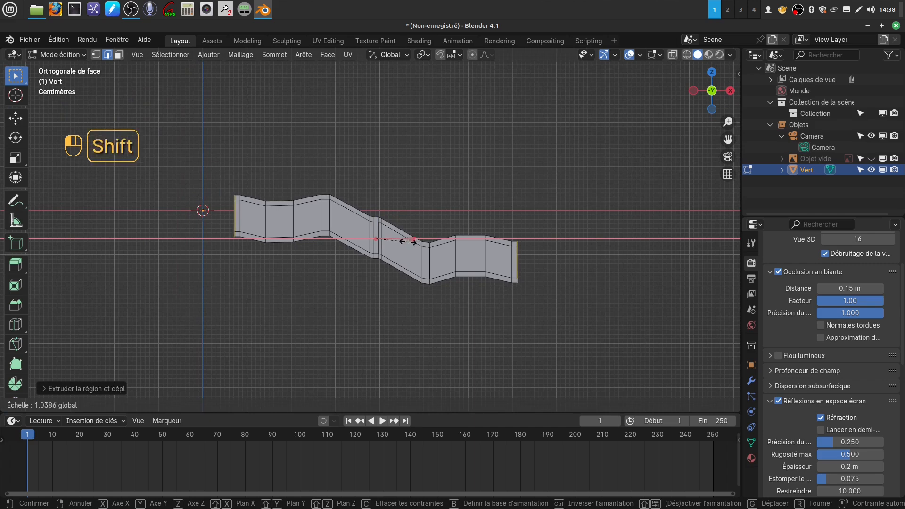
{"action": "left_click", "coordinate": [410, 245]}
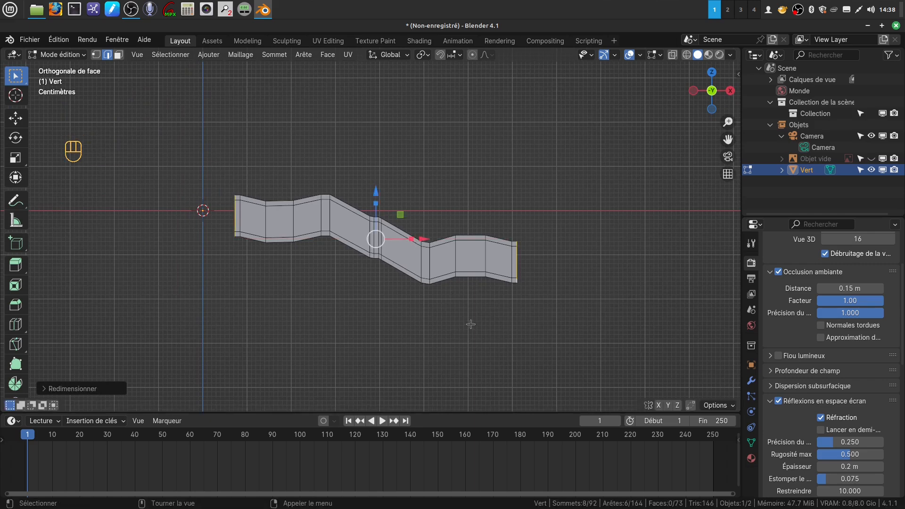
Select the upper and lower front edges of the left tread block and the first slanted block.
{"action": "middle_click_drag", "start_coordinate": [471, 324], "coordinate": [512, 356]}
{"action": "middle_click_drag", "start_coordinate": [302, 273], "coordinate": [297, 289]}
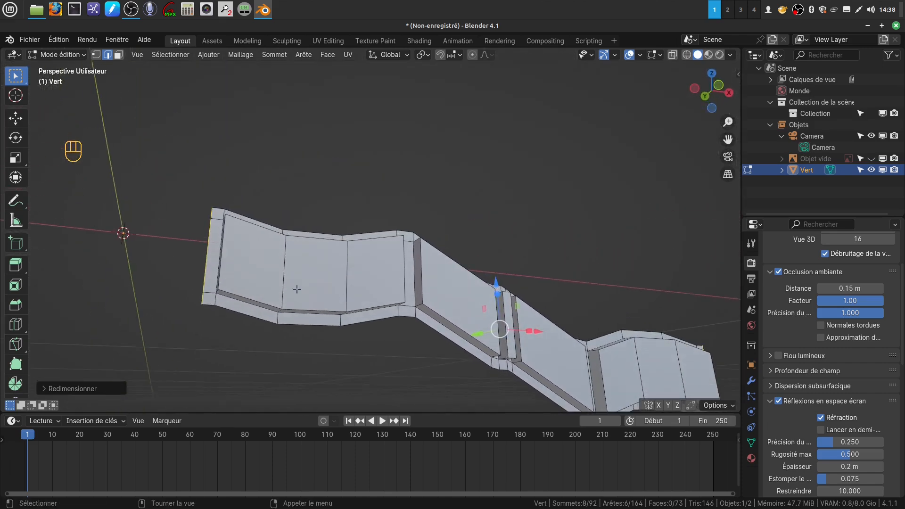
{"action": "left_click", "coordinate": [243, 297], "text": "alt"}
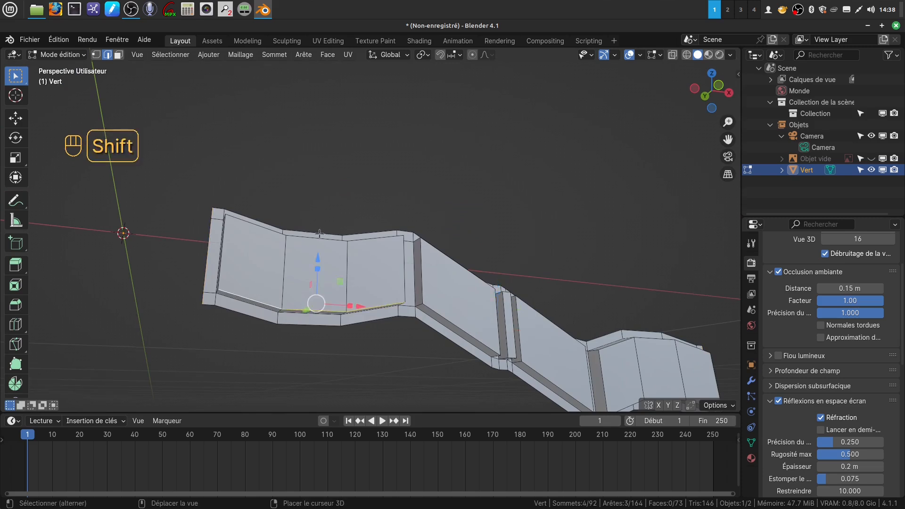
{"action": "left_click", "coordinate": [309, 244], "text": "alt+shift"}
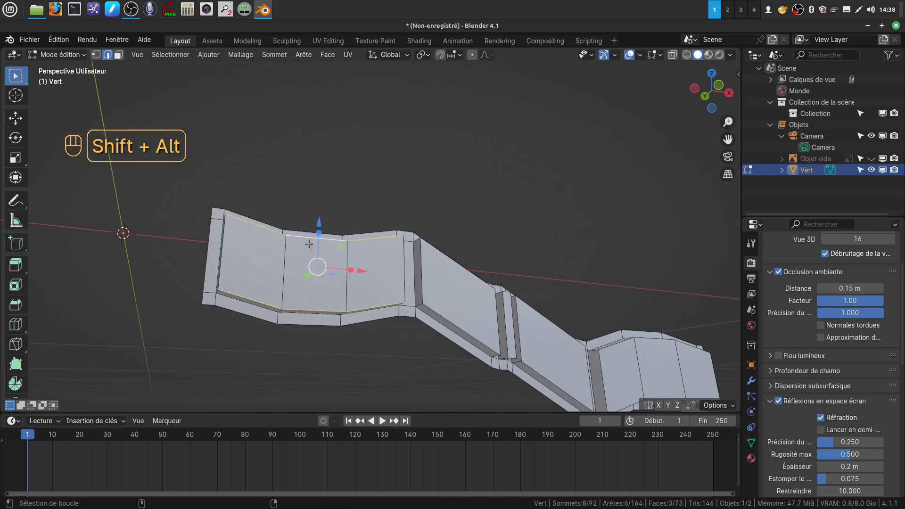
{"action": "left_click", "coordinate": [469, 333], "text": "alt+shift"}
{"action": "left_click", "coordinate": [463, 268], "text": "alt+shift"}
Extend the selection to the front outline edges of the second slanted block and the right tread block.
{"action": "middle_click_drag", "start_coordinate": [481, 307], "coordinate": [438, 294], "text": "shift"}
{"action": "left_click", "coordinate": [434, 297], "text": "alt+shift"}
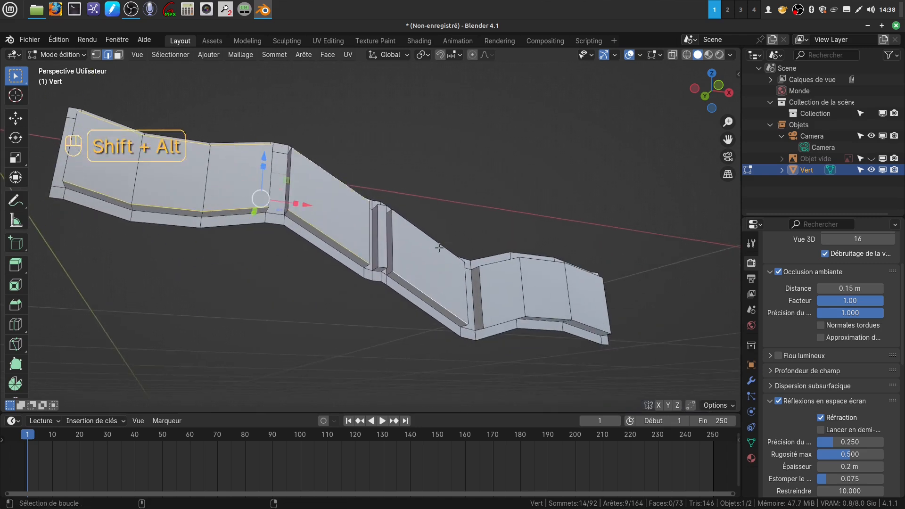
{"action": "left_click", "coordinate": [439, 248], "text": "alt+shift"}
{"action": "left_click", "coordinate": [504, 266], "text": "alt+shift"}
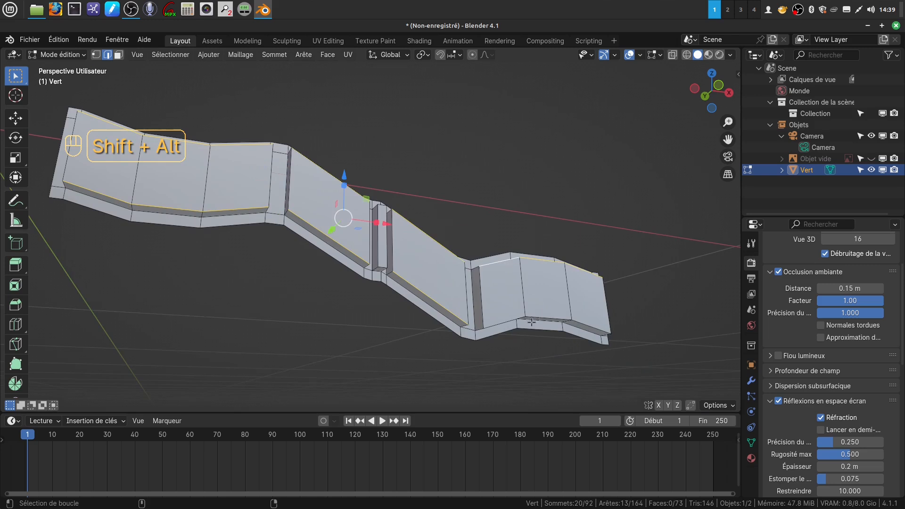
{"action": "left_click", "coordinate": [509, 320], "text": "alt+shift"}
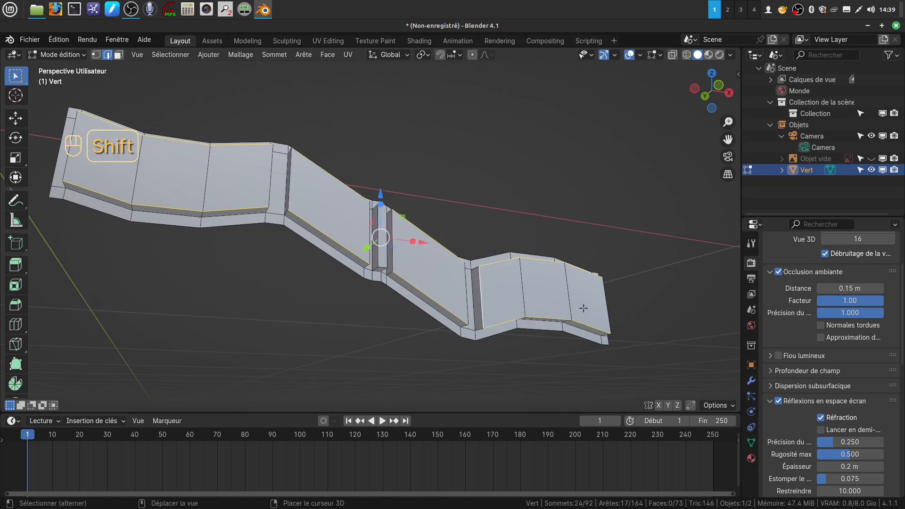
{"action": "left_click", "coordinate": [601, 306], "text": "shift"}
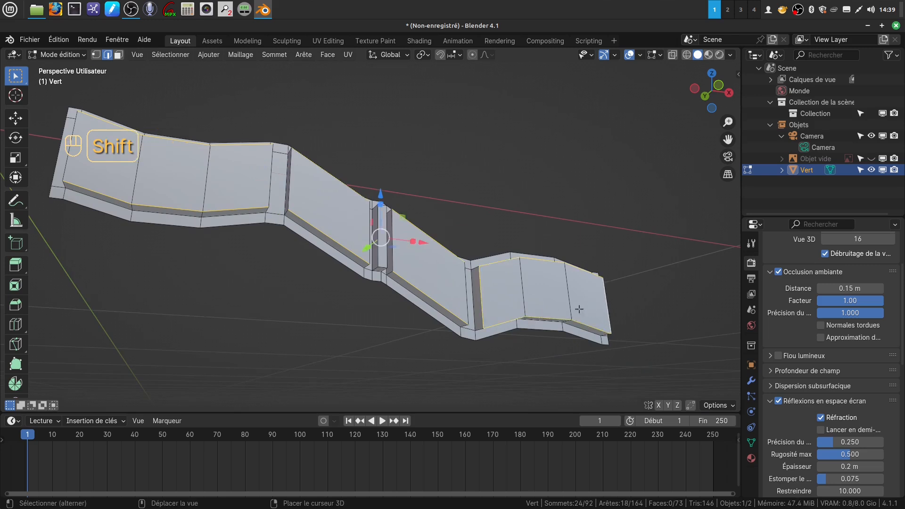
{"action": "left_click", "coordinate": [465, 292], "text": "shift"}
{"action": "left_click", "coordinate": [395, 260], "text": "shift"}
{"action": "middle_click_drag", "start_coordinate": [427, 265], "coordinate": [462, 267], "text": "shift"}
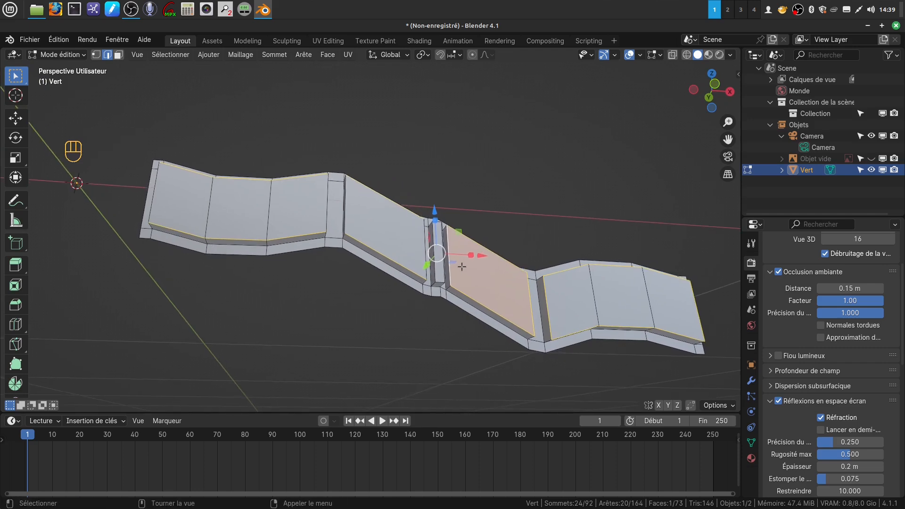
Display the mesh in wireframe from above and box-select all front edges of the tread blocks.
{"action": "key", "text": "KP_1"}
{"action": "key", "text": "KP_7"}
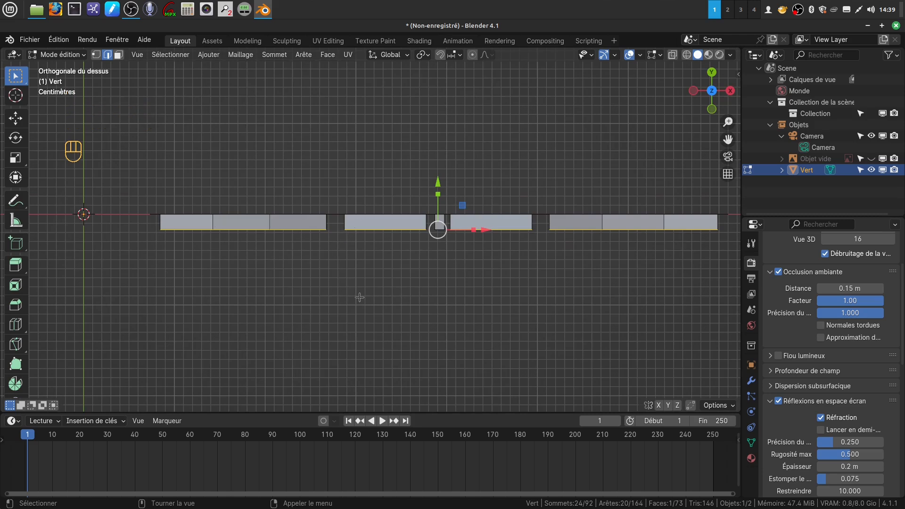
{"action": "key", "text": "z"}
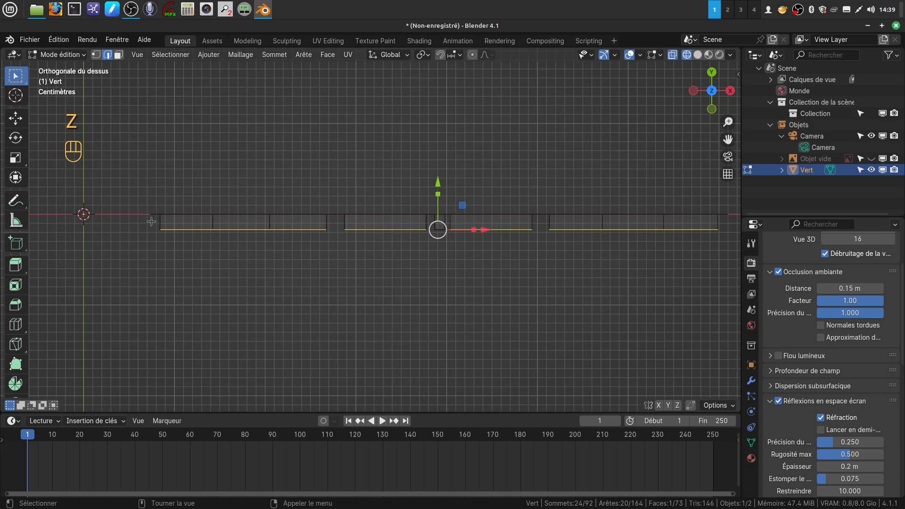
{"action": "left_click_drag", "start_coordinate": [152, 218], "coordinate": [727, 269]}
{"action": "left_click_drag", "start_coordinate": [151, 216], "coordinate": [666, 301]}
{"action": "left_click_drag", "start_coordinate": [157, 215], "coordinate": [732, 299]}
Deselect the inner vertical dividing edges on the front of the left and right tread blocks.
{"action": "middle_click_drag", "start_coordinate": [396, 305], "coordinate": [393, 263]}
{"action": "left_click", "coordinate": [285, 255], "text": "shift"}
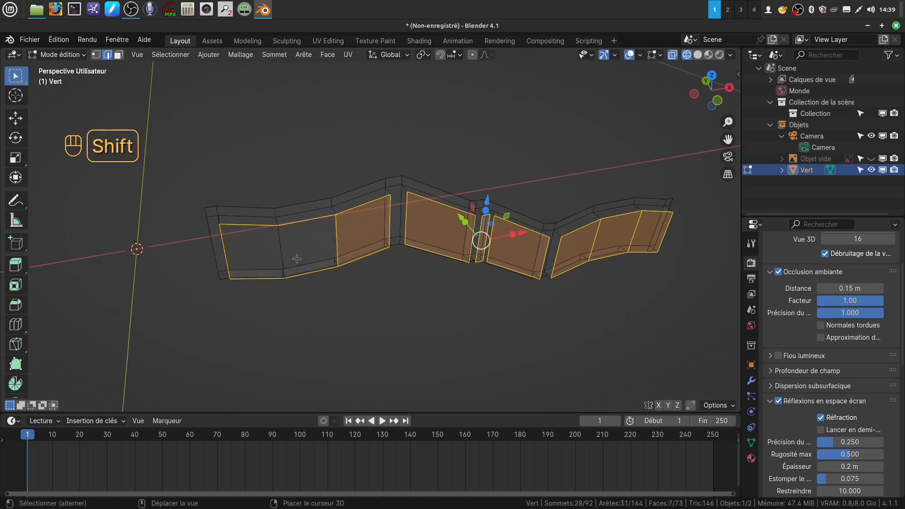
{"action": "left_click", "coordinate": [338, 241], "text": "shift"}
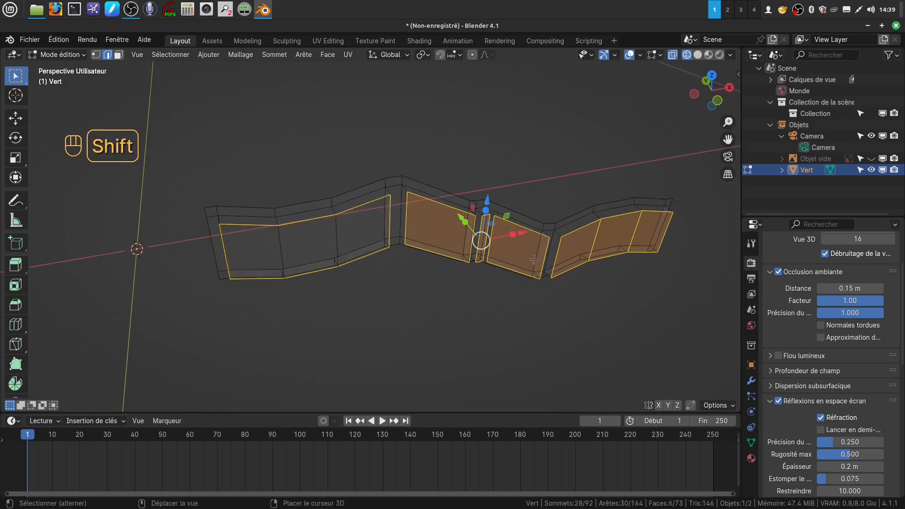
{"action": "left_click", "coordinate": [592, 240], "text": "shift"}
{"action": "left_click", "coordinate": [634, 234], "text": "shift"}
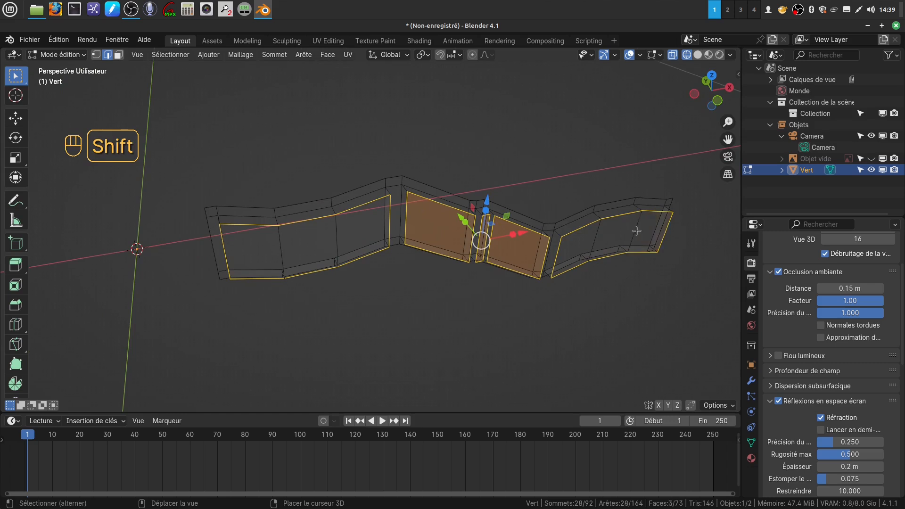
Return to solid shading and add the four front-to-back corner edges of the right tread block to the selection.
{"action": "mouse_move", "coordinate": [601, 228]}
{"action": "middle_mouse_down", "text": "shift"}
{"action": "mouse_move", "coordinate": [522, 233]}
{"action": "mouse_move", "coordinate": [316, 281]}
{"action": "middle_mouse_up", "text": "shift"}
{"action": "key", "text": "z"}
{"action": "scroll", "coordinate": [510, 295], "scroll_direction": "up", "scroll_amount": 2}
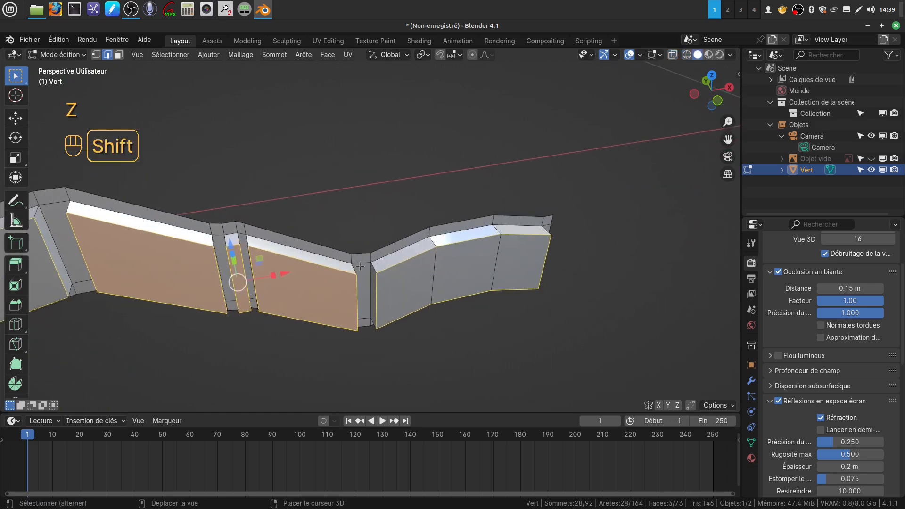
{"action": "left_click", "coordinate": [373, 268], "text": "shift"}
{"action": "middle_click_drag", "start_coordinate": [442, 278], "coordinate": [467, 276]}
{"action": "left_click", "coordinate": [549, 297], "text": "shift"}
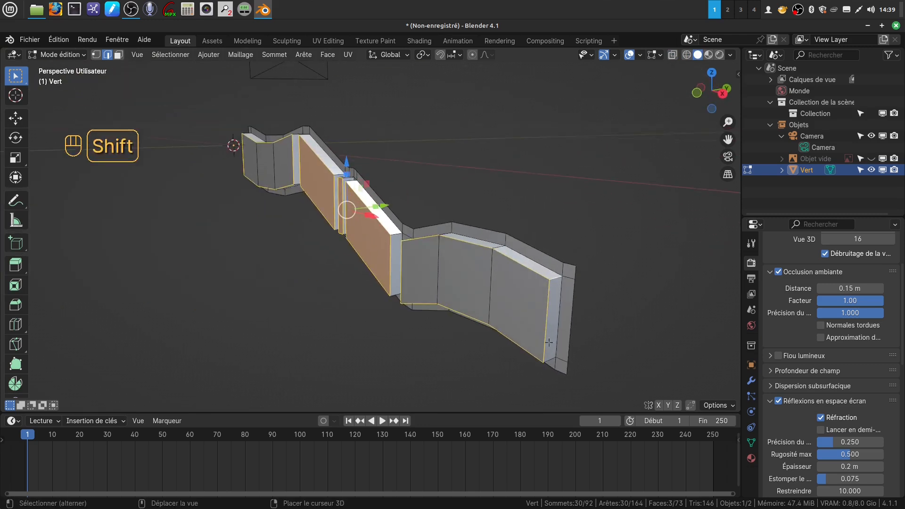
{"action": "left_click", "coordinate": [550, 357], "text": "shift"}
{"action": "middle_click_drag", "start_coordinate": [550, 356], "coordinate": [385, 326]}
{"action": "left_click", "coordinate": [356, 331], "text": "shift"}
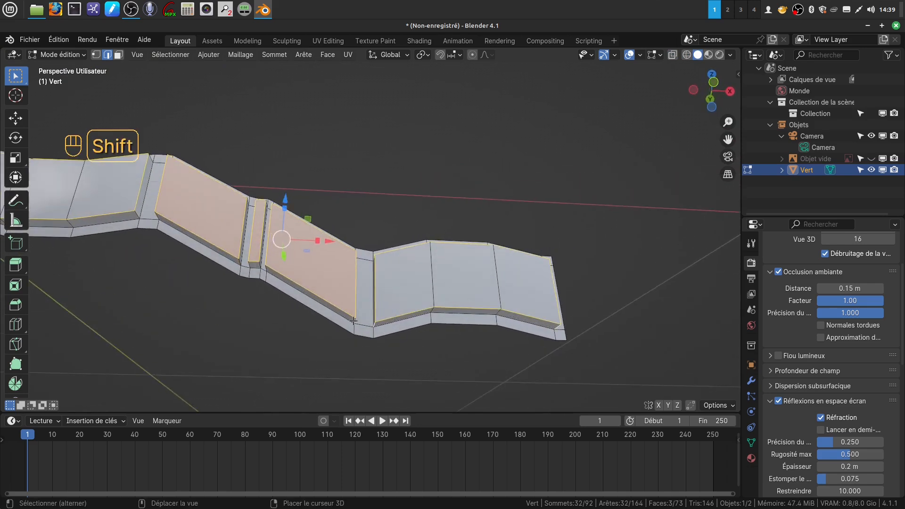
Add the two front-to-back corner edges at the right end of the second slanted block to the selection.
{"action": "left_click", "coordinate": [355, 321], "text": "shift"}
{"action": "middle_click_drag", "start_coordinate": [355, 321], "coordinate": [356, 366]}
{"action": "scroll", "coordinate": [355, 361], "scroll_direction": "up", "scroll_amount": 1}
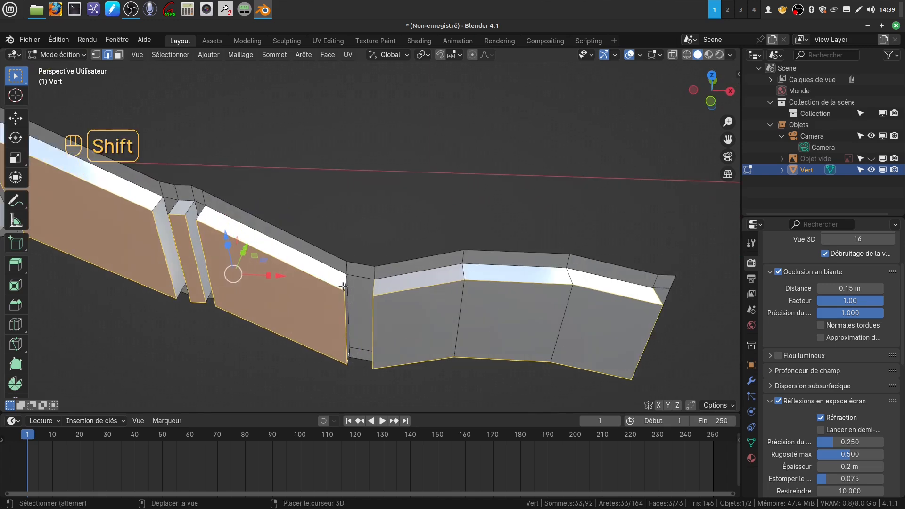
{"action": "left_click", "coordinate": [343, 287], "text": "shift"}
{"action": "middle_click_drag", "start_coordinate": [343, 286], "coordinate": [362, 233]}
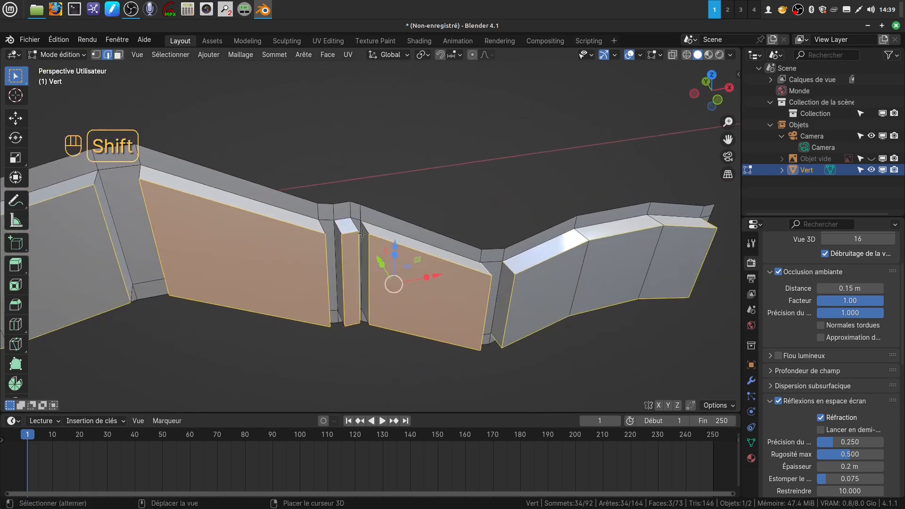
Extend the selection to the narrow middle block's four front-to-back corner edges and the facing corner edges of both slanted blocks.
{"action": "left_click", "coordinate": [358, 228], "text": "shift"}
{"action": "left_click", "coordinate": [353, 227], "text": "shift"}
{"action": "left_click", "coordinate": [339, 227], "text": "shift"}
{"action": "middle_click_drag", "start_coordinate": [356, 333], "coordinate": [344, 254]}
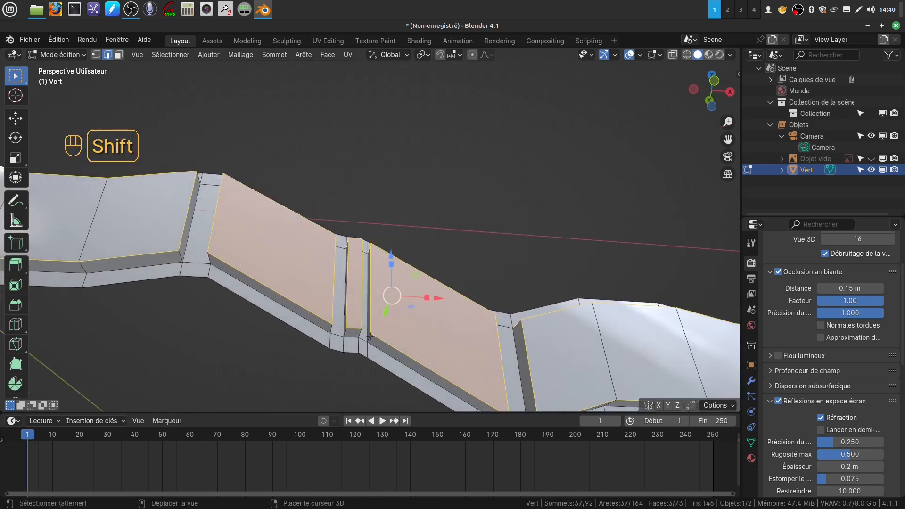
{"action": "left_click", "coordinate": [355, 338], "text": "shift"}
{"action": "left_click", "coordinate": [359, 332], "text": "shift"}
{"action": "left_click", "coordinate": [345, 334], "text": "shift"}
{"action": "left_click", "coordinate": [330, 330], "text": "shift"}
{"action": "middle_click_drag", "start_coordinate": [330, 330], "coordinate": [332, 254]}
{"action": "left_click", "coordinate": [330, 255], "text": "shift"}
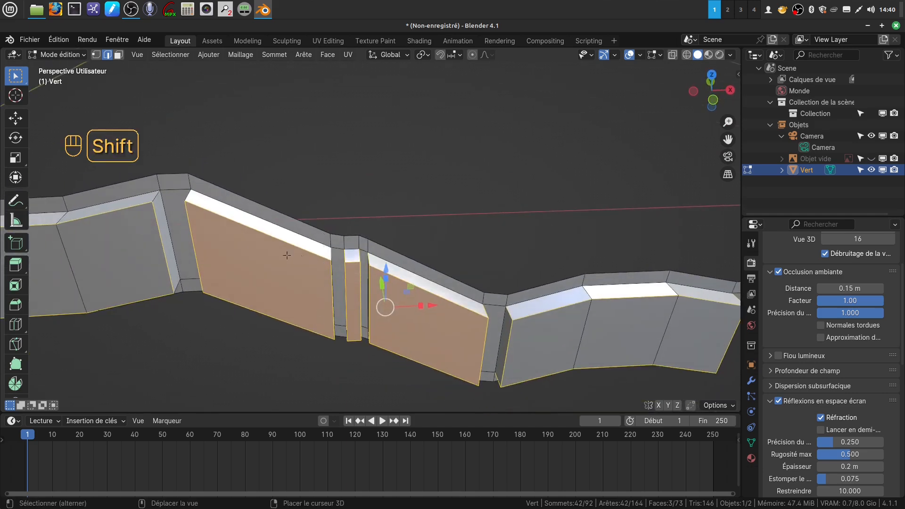
Add the two front-to-back corner edges at the left end of the first slanted block to the selection.
{"action": "left_click", "coordinate": [186, 198], "text": "shift"}
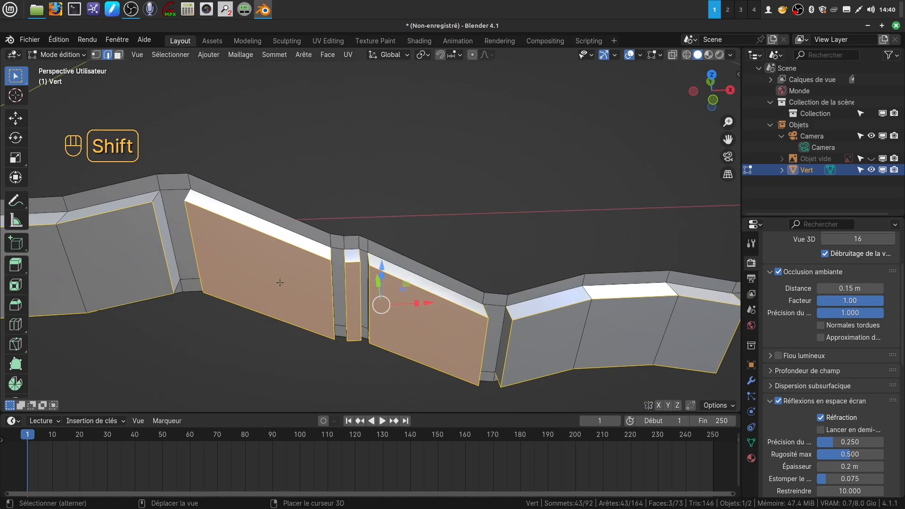
{"action": "middle_click_drag", "start_coordinate": [280, 283], "coordinate": [355, 275]}
{"action": "left_click", "coordinate": [202, 267], "text": "shift"}
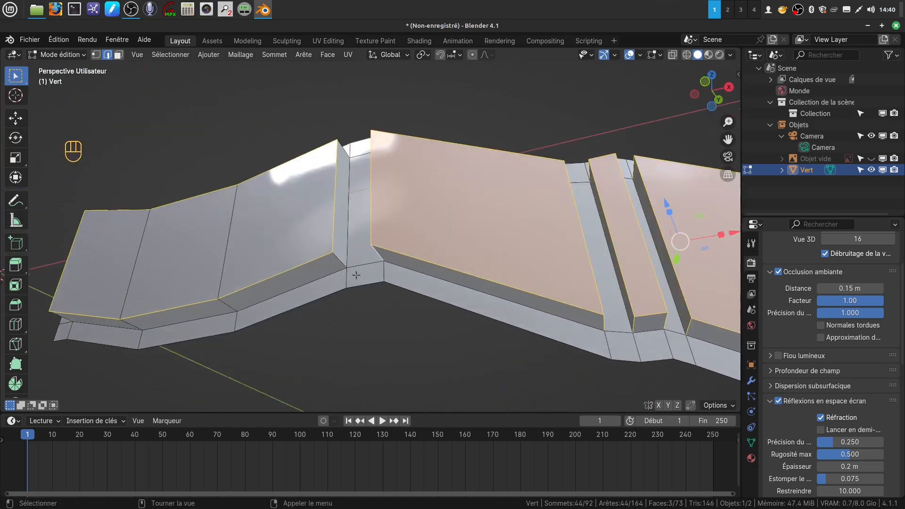
Add the four front-to-back corner edges of the left tread block to the selection.
{"action": "left_click", "coordinate": [335, 249], "text": "shift"}
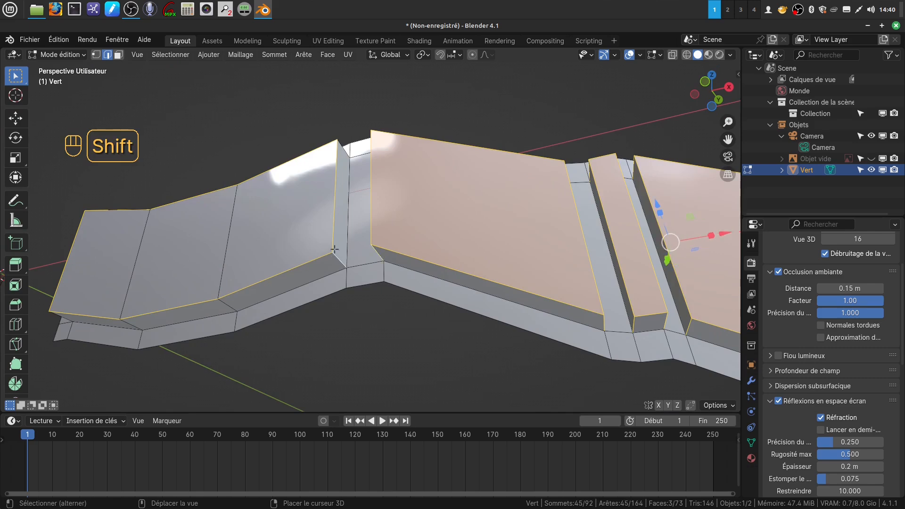
{"action": "left_click", "coordinate": [343, 150], "text": "shift"}
{"action": "scroll", "coordinate": [331, 326], "scroll_direction": "down", "scroll_amount": 4}
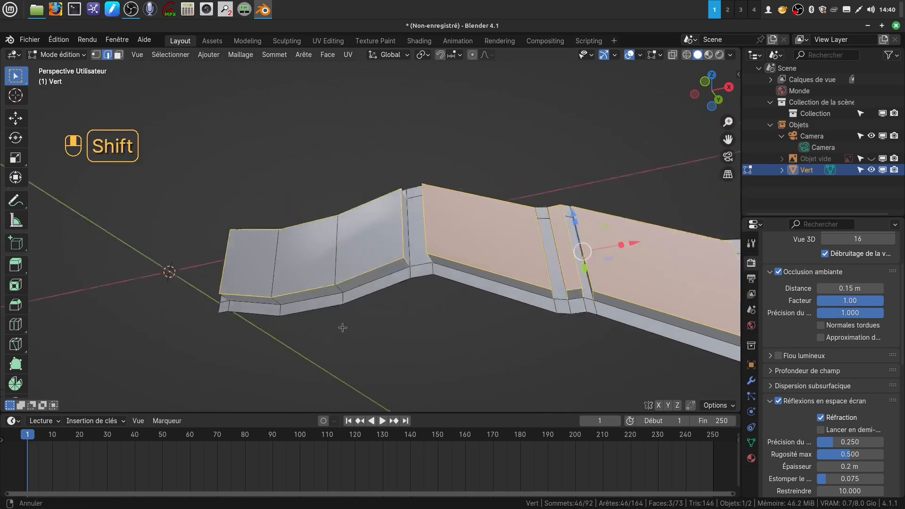
{"action": "middle_click_drag", "start_coordinate": [317, 378], "coordinate": [245, 380]}
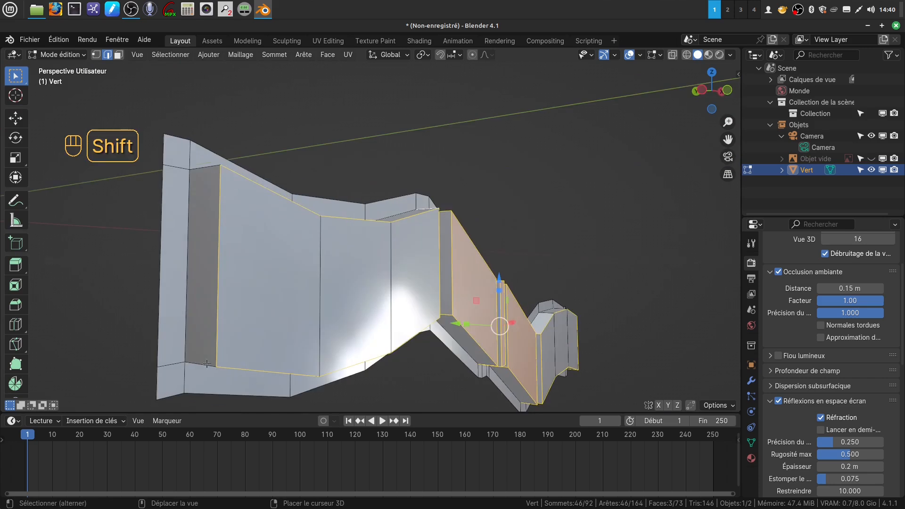
{"action": "left_click", "coordinate": [201, 355], "text": "shift"}
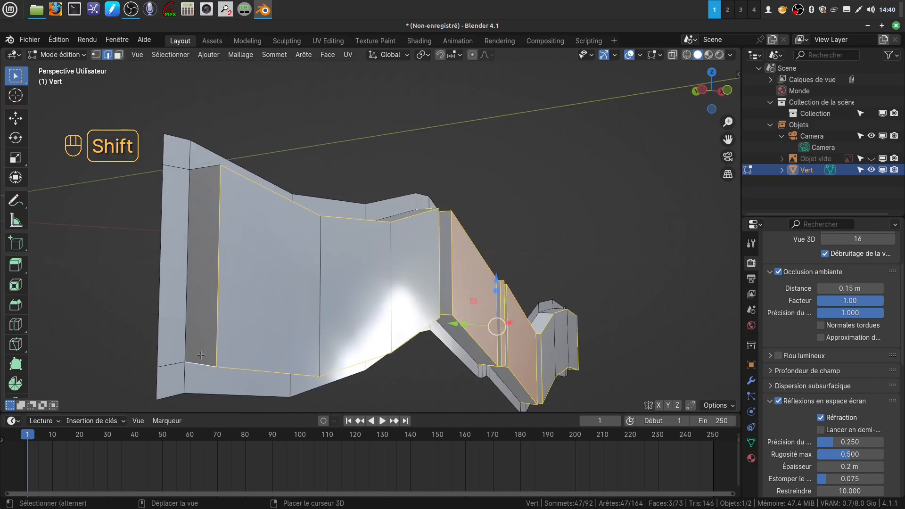
{"action": "left_click", "coordinate": [201, 170], "text": "shift"}
Bevel the selected outer edges of all tread blocks with two segments and a width of about 0.005 m.
{"action": "scroll", "coordinate": [311, 278], "scroll_direction": "down", "scroll_amount": 3}
{"action": "middle_click_drag", "start_coordinate": [311, 278], "coordinate": [271, 290]}
{"action": "middle_click_drag", "start_coordinate": [475, 332], "coordinate": [229, 270], "text": "shift"}
{"action": "middle_click_drag", "start_coordinate": [429, 329], "coordinate": [370, 297], "text": "shift"}
{"action": "scroll", "coordinate": [352, 293], "scroll_direction": "up", "scroll_amount": 2}
{"action": "key", "text": "ctrl+b"}
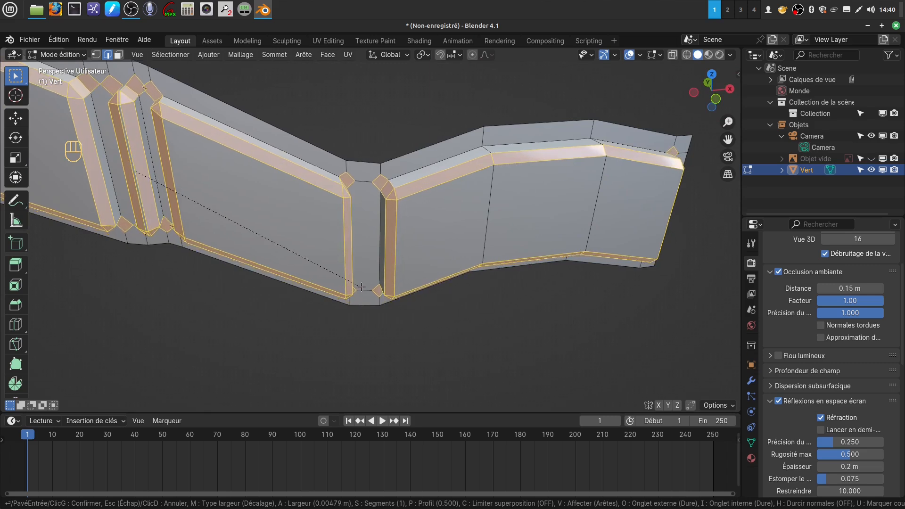
{"action": "scroll", "coordinate": [361, 287], "scroll_direction": "up", "scroll_amount": 1}
{"action": "left_click", "coordinate": [361, 288]}
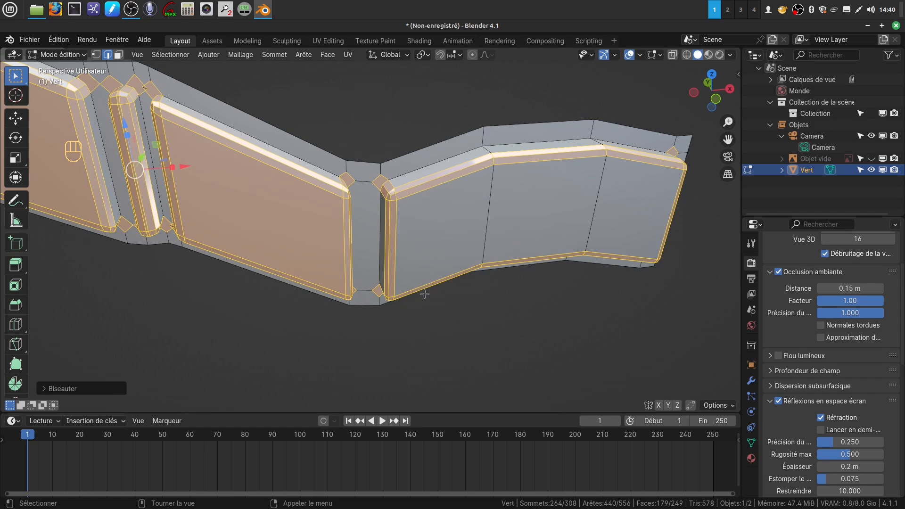
Return to Object Mode and display the bevelled tread strip in the front orthographic view.
{"action": "middle_click_drag", "start_coordinate": [425, 294], "coordinate": [399, 326]}
{"action": "key", "text": "Tab"}
{"action": "scroll", "coordinate": [471, 237], "scroll_direction": "down", "scroll_amount": 3}
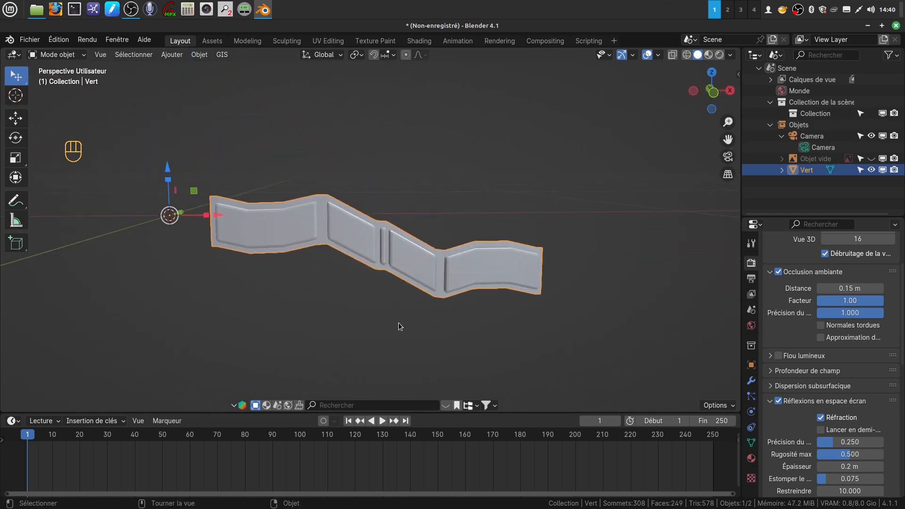
{"action": "key", "text": "KP_1"}
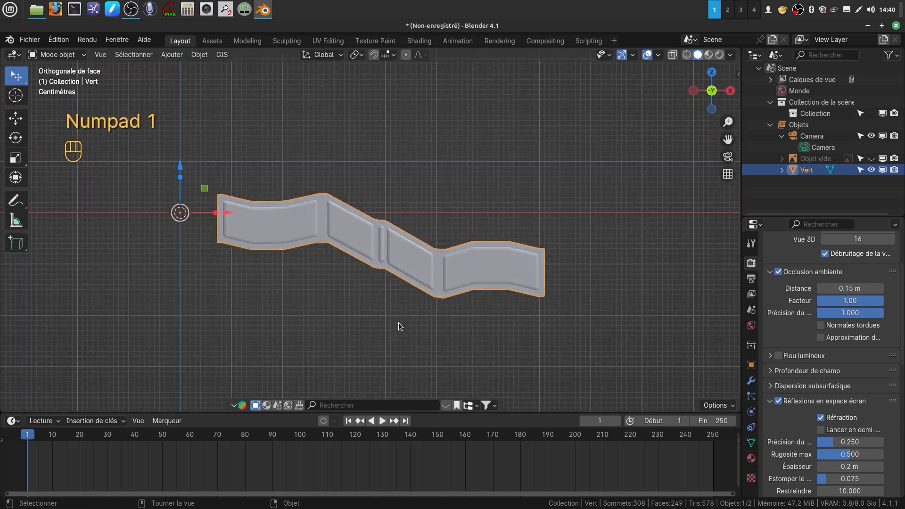
{"action": "scroll", "coordinate": [399, 327], "scroll_direction": "down", "scroll_amount": 2}
{"action": "middle_click_drag", "start_coordinate": [384, 317], "coordinate": [373, 293], "text": "shift"}
{"action": "middle_click_drag", "start_coordinate": [441, 294], "coordinate": [541, 305], "text": "shift"}
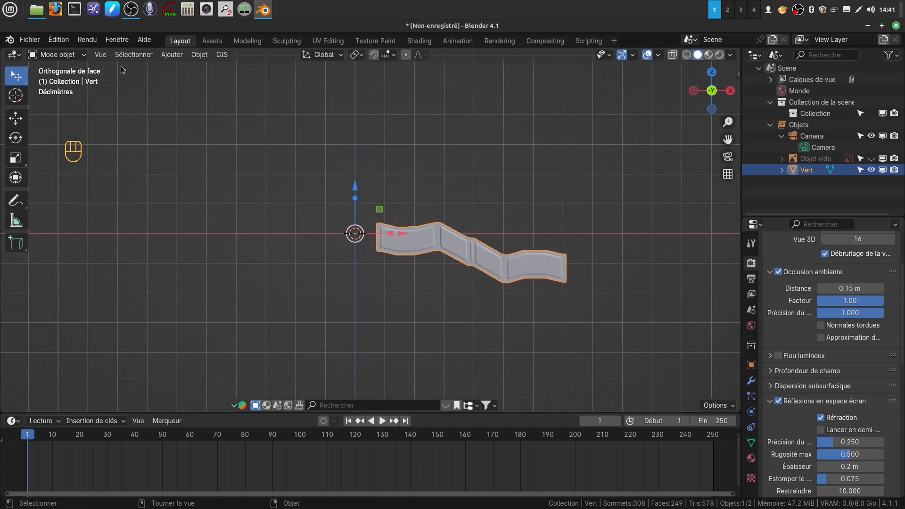
Set the tread strip's origin to its geometry and snap the strip to the 3D cursor.
{"action": "left_click", "coordinate": [195, 55]}
{"action": "mouse_move", "coordinate": [226, 79]}
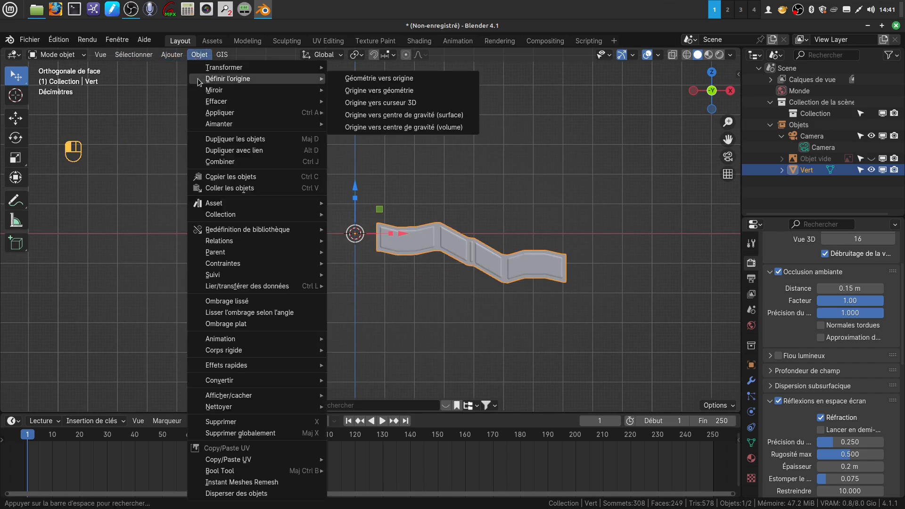
{"action": "left_click", "coordinate": [365, 93]}
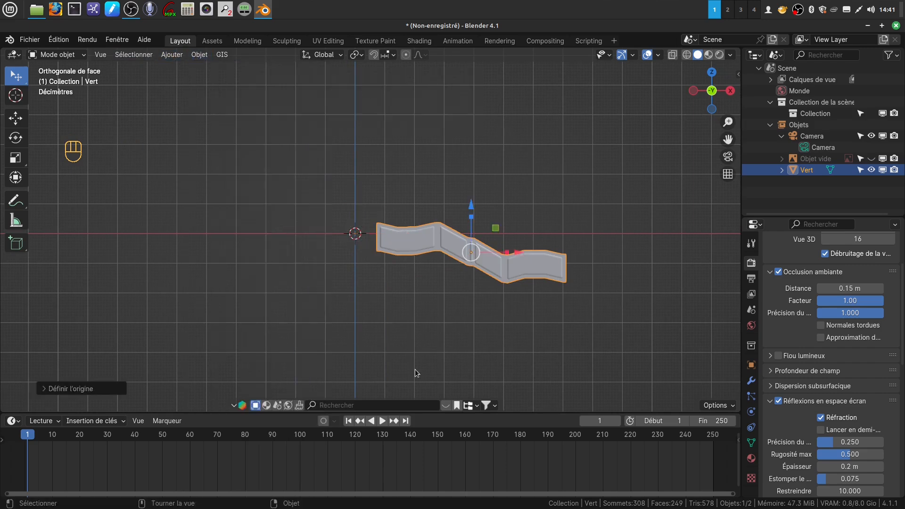
{"action": "key", "text": "shift+s"}
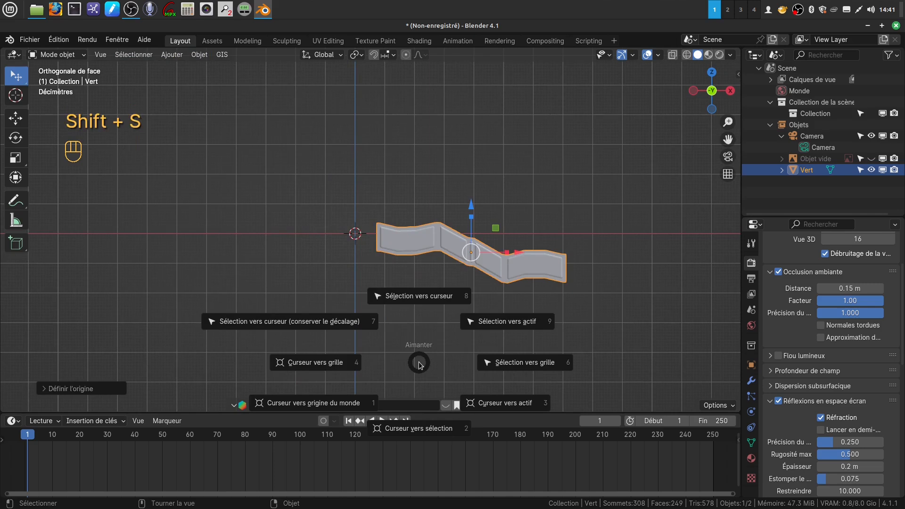
{"action": "left_click", "coordinate": [407, 312]}
{"action": "middle_click_drag", "start_coordinate": [412, 293], "coordinate": [388, 283], "text": "shift"}
{"action": "middle_click_drag", "start_coordinate": [433, 326], "coordinate": [431, 344], "text": "shift"}
{"action": "scroll", "coordinate": [403, 338], "scroll_direction": "up", "scroll_amount": 1}
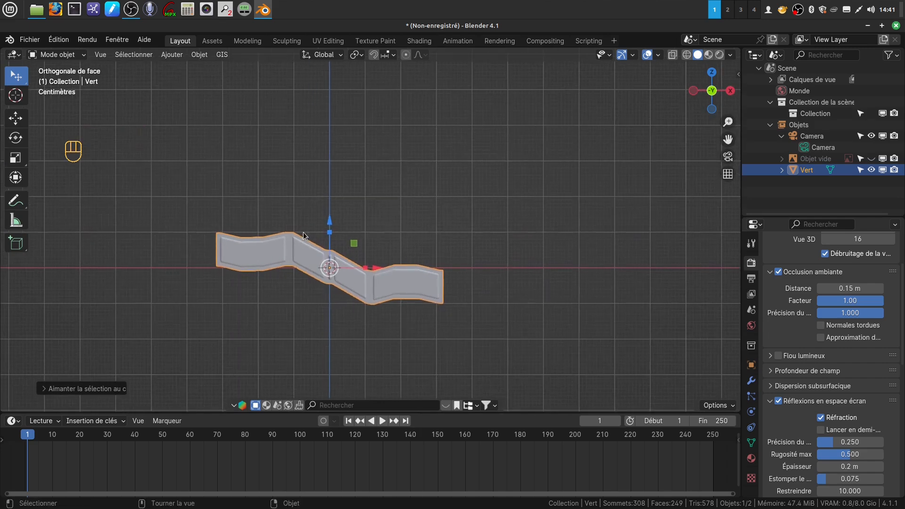
{"action": "middle_click_drag", "start_coordinate": [350, 299], "coordinate": [427, 256], "text": "shift"}
{"action": "scroll", "coordinate": [373, 287], "scroll_direction": "down", "scroll_amount": 1}
{"action": "scroll", "coordinate": [380, 296], "scroll_direction": "up", "scroll_amount": 2}
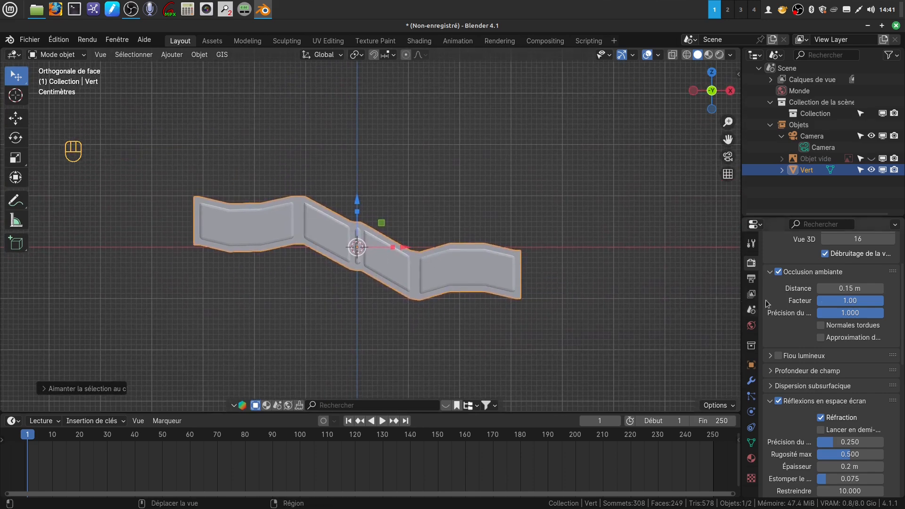
Add an Array modifier (Réseau) to the tread strip.
{"action": "left_click", "coordinate": [753, 380]}
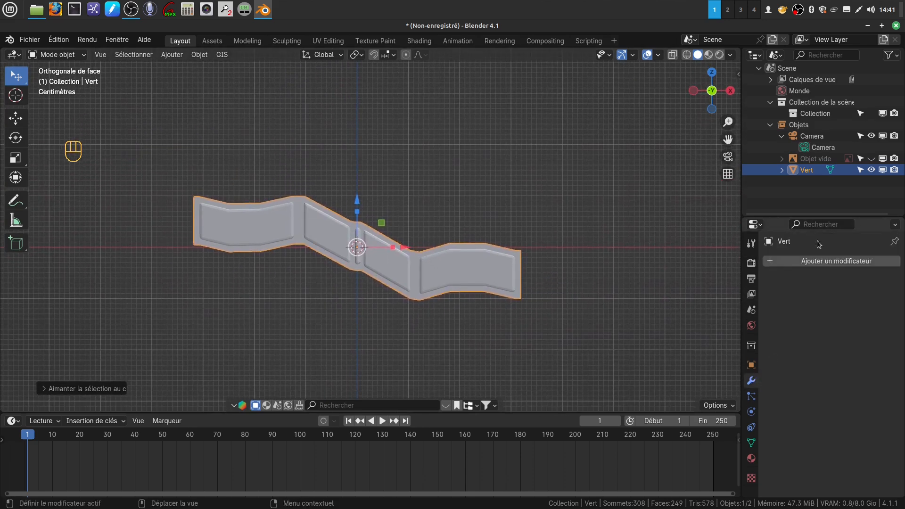
{"action": "left_click", "coordinate": [832, 262]}
{"action": "mouse_move", "coordinate": [780, 291]}
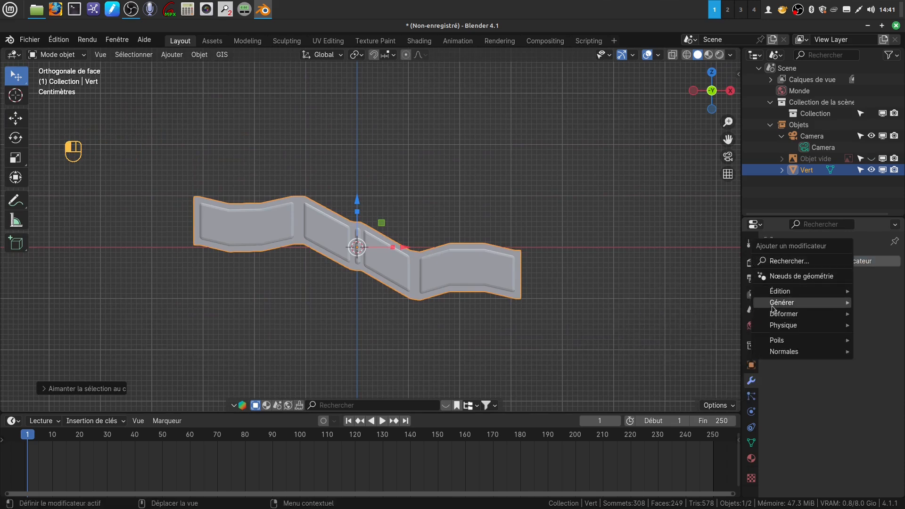
{"action": "mouse_move", "coordinate": [773, 307]}
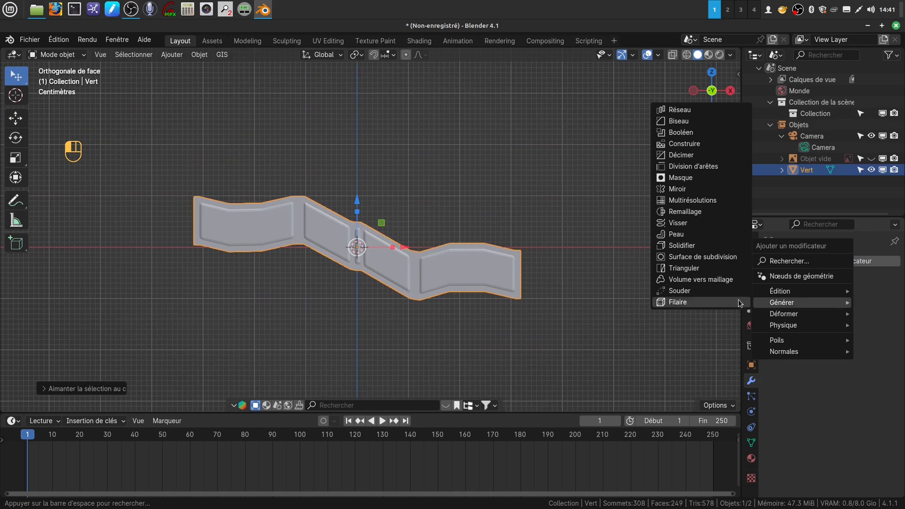
{"action": "left_click", "coordinate": [683, 110]}
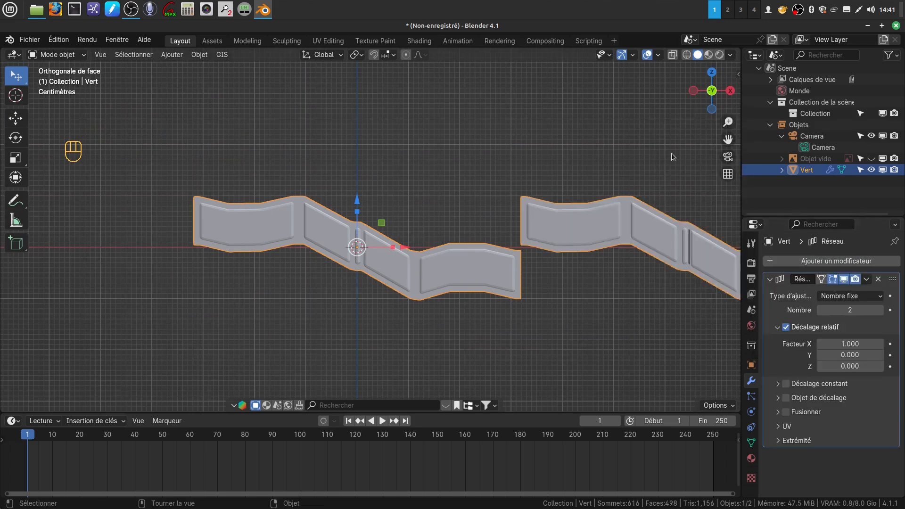
Switch the array from relative offset to constant offset and expand the constant offset settings.
{"action": "scroll", "coordinate": [443, 291], "scroll_direction": "down", "scroll_amount": 2}
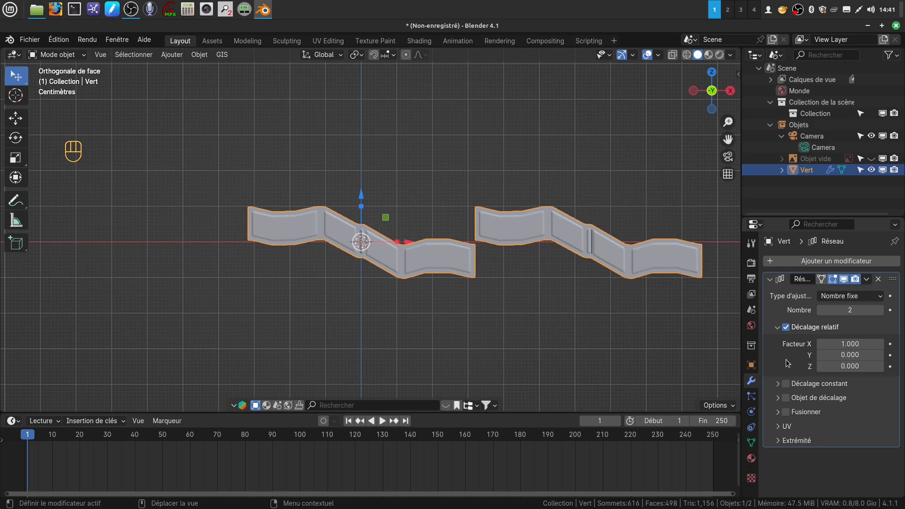
{"action": "left_click", "coordinate": [785, 384]}
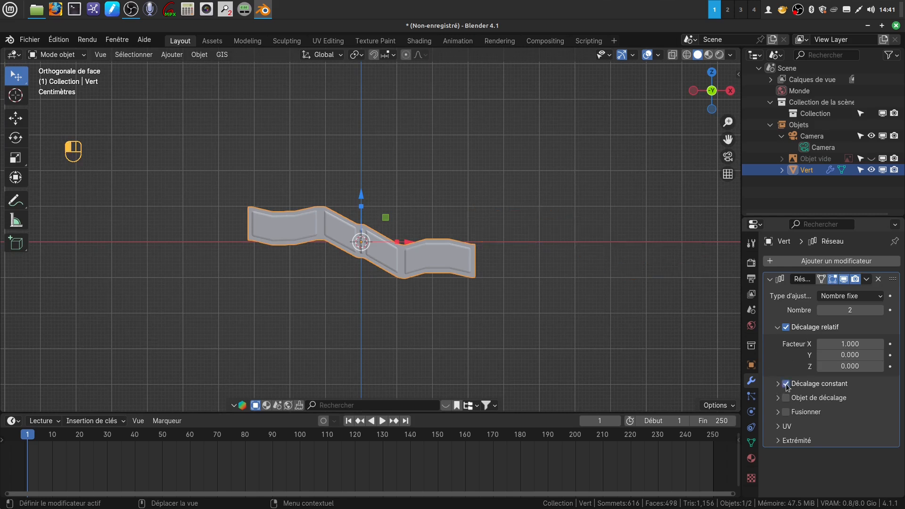
{"action": "left_click", "coordinate": [786, 328]}
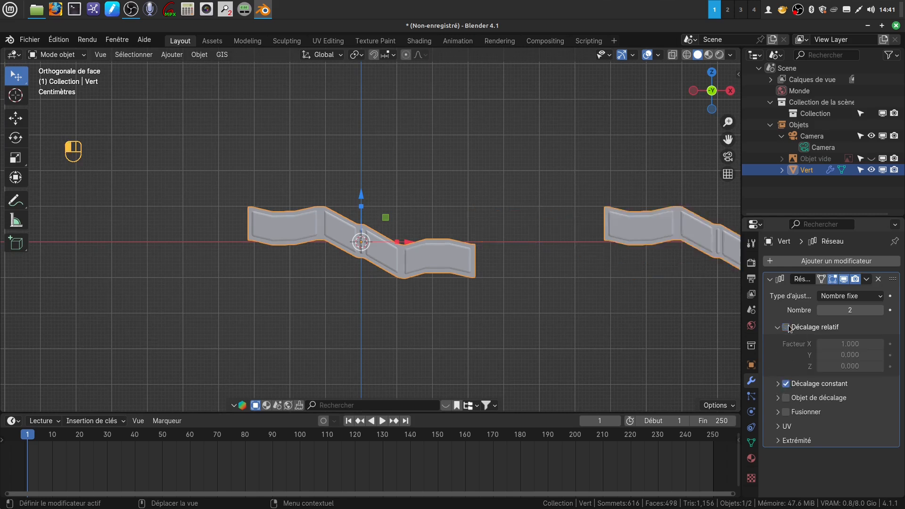
{"action": "left_click", "coordinate": [778, 383]}
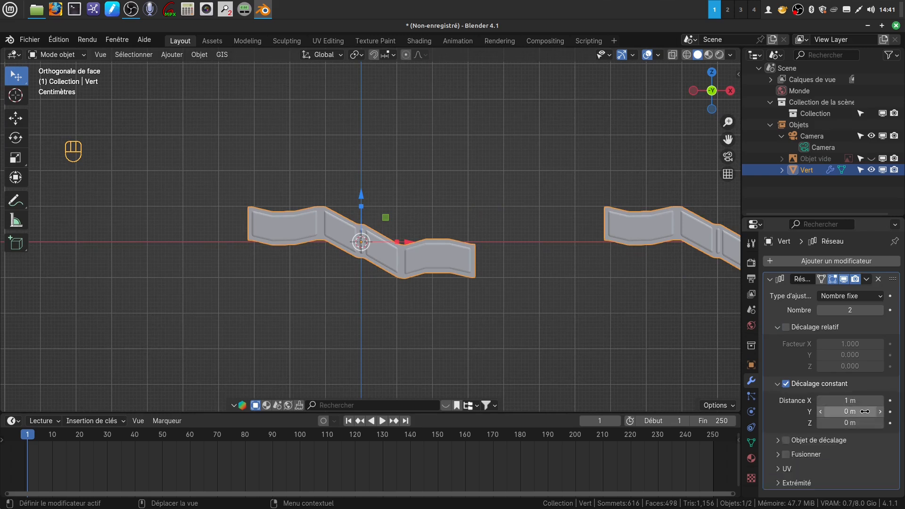
Set the array's constant offset to 0 m in X and 0.1 m in Z.
{"action": "left_click", "coordinate": [824, 398]}
{"action": "key", "text": "BackSpace"}
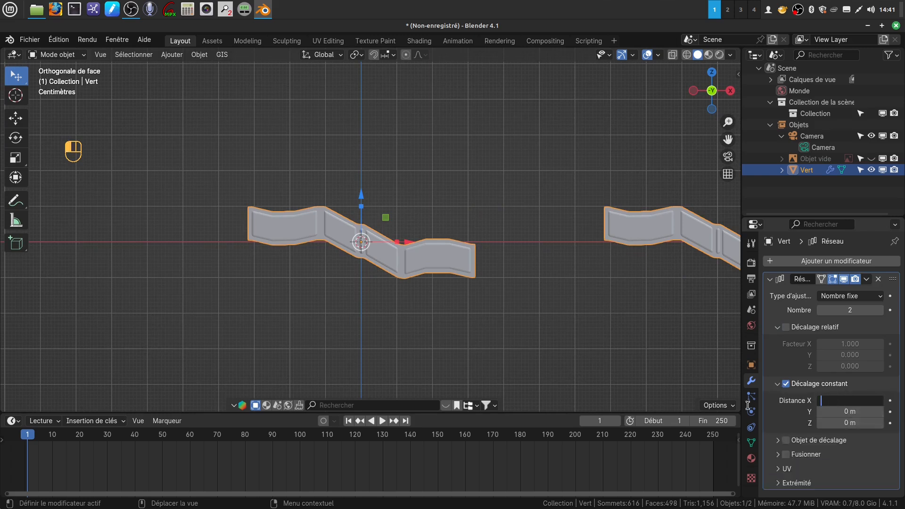
{"action": "key", "text": "Return"}
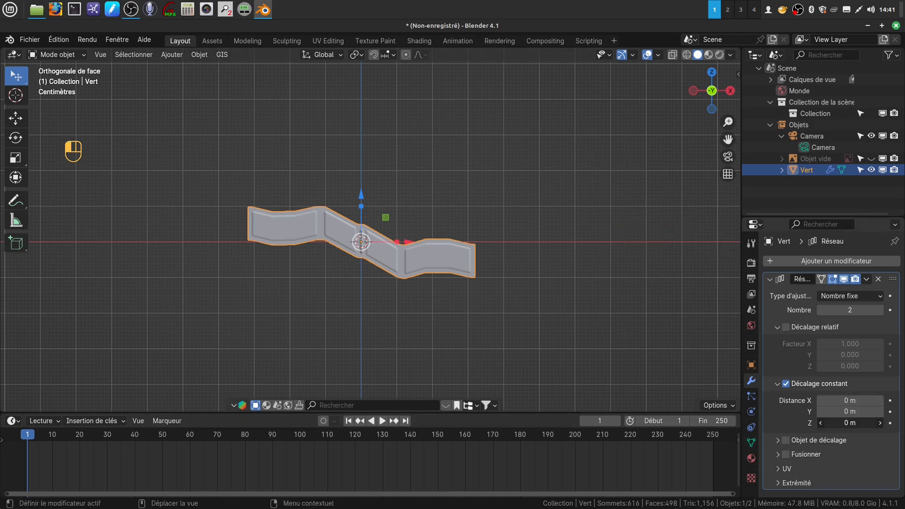
{"action": "left_click_drag", "start_coordinate": [850, 423], "coordinate": [863, 423]}
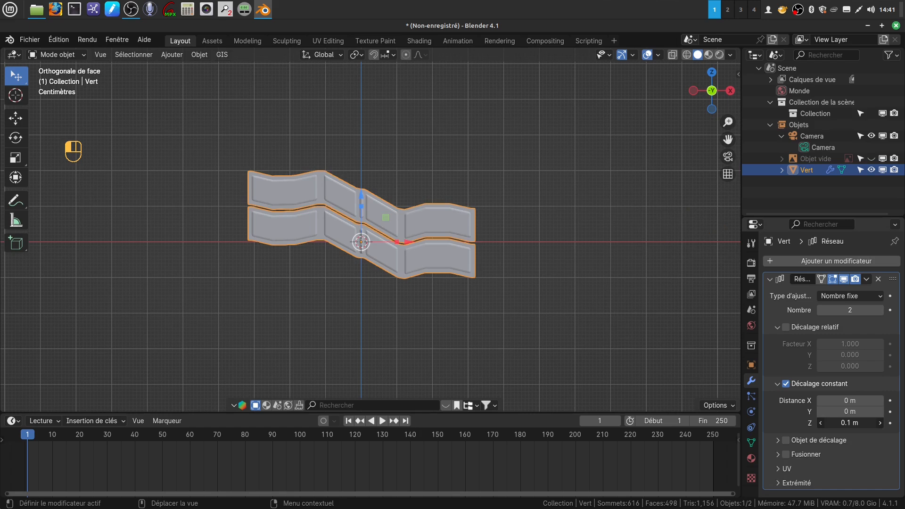
Inspect the gap between the two strip copies, enable the array's merge option and expand its settings.
{"action": "scroll", "coordinate": [630, 338], "scroll_direction": "up", "scroll_amount": 5}
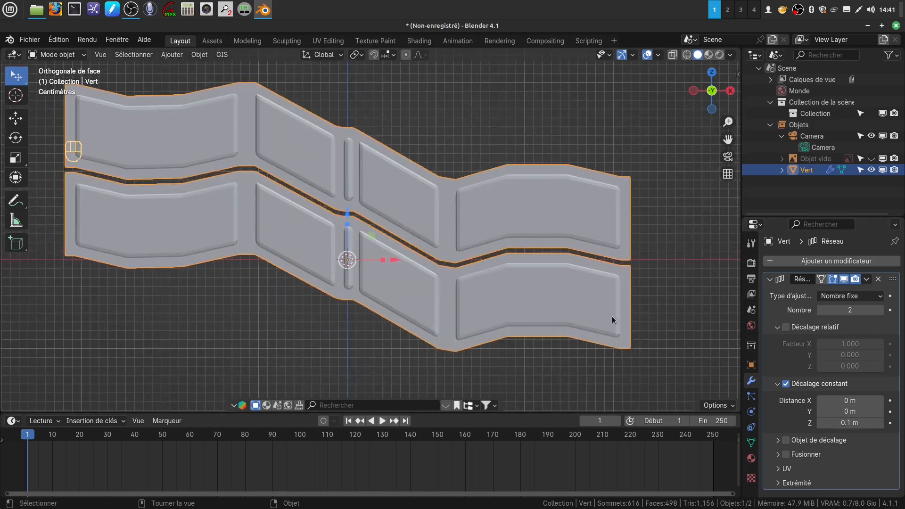
{"action": "middle_click_drag", "start_coordinate": [613, 317], "coordinate": [354, 284], "text": "shift"}
{"action": "scroll", "coordinate": [596, 308], "scroll_direction": "up", "scroll_amount": 3}
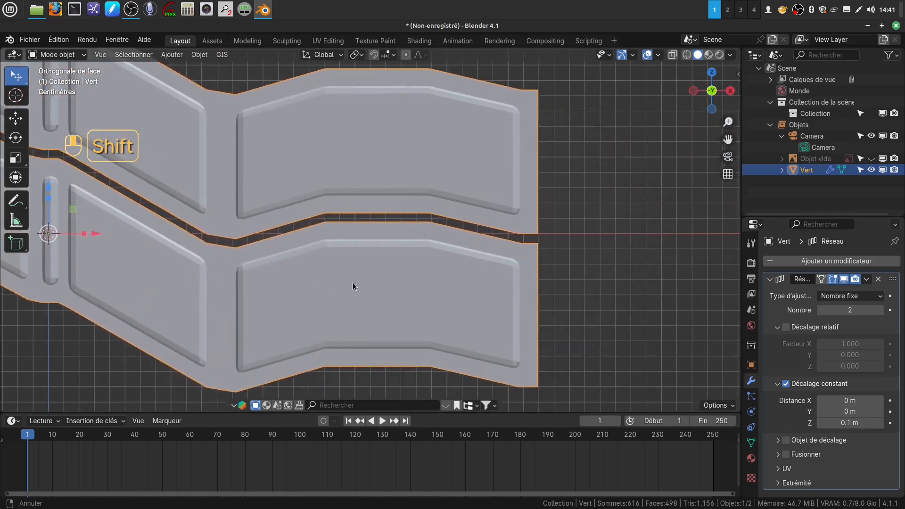
{"action": "scroll", "coordinate": [449, 284], "scroll_direction": "up", "scroll_amount": 4}
{"action": "middle_click_drag", "start_coordinate": [449, 284], "coordinate": [448, 246], "text": "shift"}
{"action": "scroll", "coordinate": [448, 247], "scroll_direction": "down", "scroll_amount": 4}
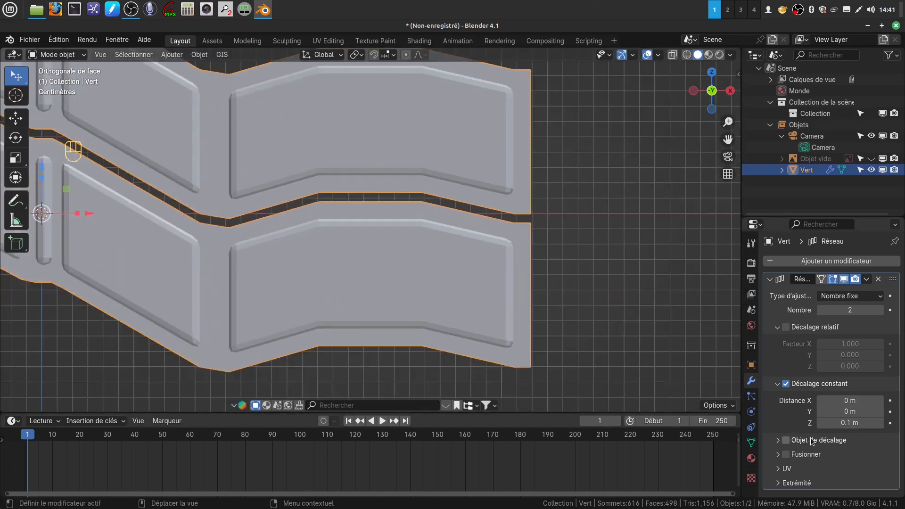
{"action": "left_click", "coordinate": [786, 455]}
{"action": "left_click", "coordinate": [779, 455]}
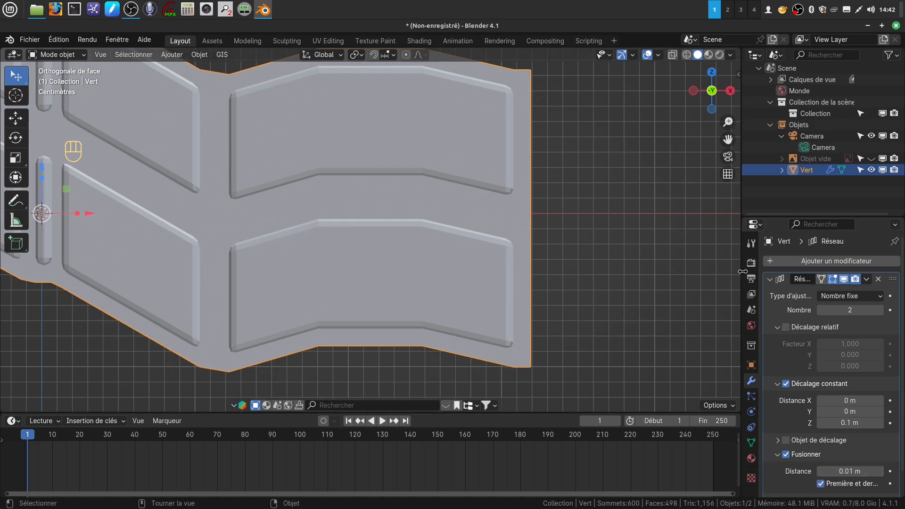
Set the array's constant Z offset to 0.104 m to tighten the spacing between the tread strip copies.
{"action": "scroll", "coordinate": [549, 242], "scroll_direction": "down", "scroll_amount": 1}
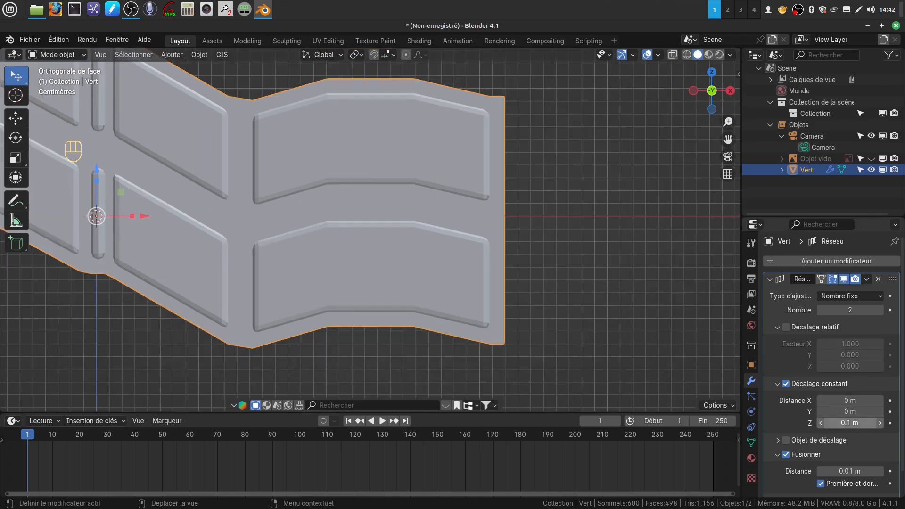
{"action": "left_click_drag", "start_coordinate": [851, 423], "coordinate": [851, 423]}
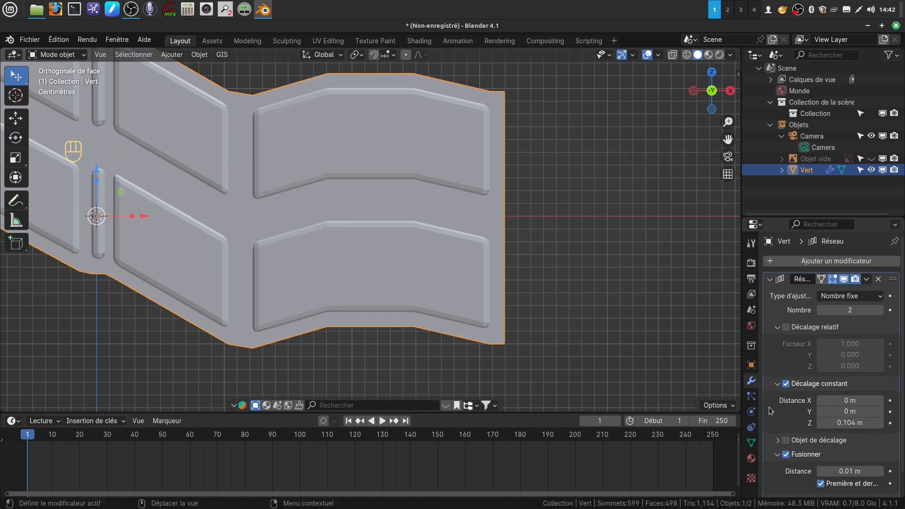
{"action": "scroll", "coordinate": [578, 324], "scroll_direction": "down", "scroll_amount": 5}
{"action": "middle_click_drag", "start_coordinate": [495, 307], "coordinate": [605, 349], "text": "shift"}
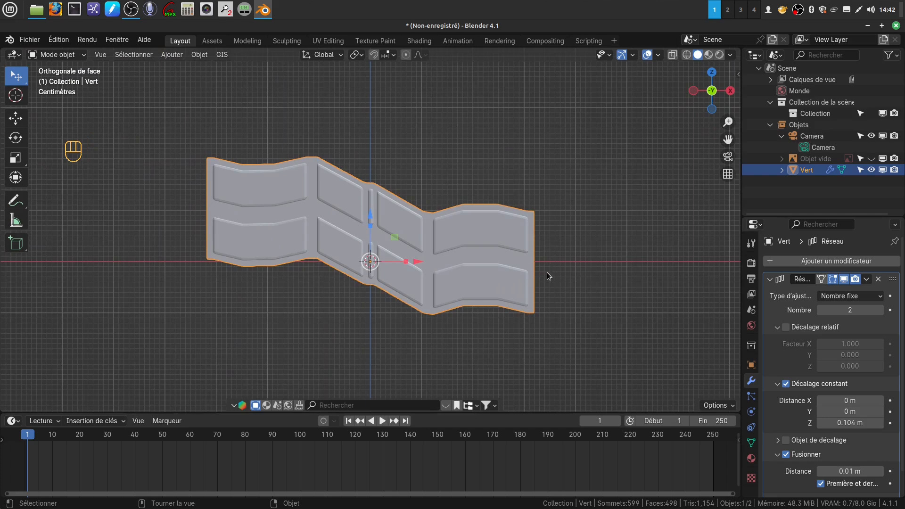
Test the array with 5 copies of the tread strip and reduce the count to 1.
{"action": "scroll", "coordinate": [547, 273], "scroll_direction": "down", "scroll_amount": 3}
{"action": "middle_click_drag", "start_coordinate": [536, 273], "coordinate": [479, 269], "text": "shift"}
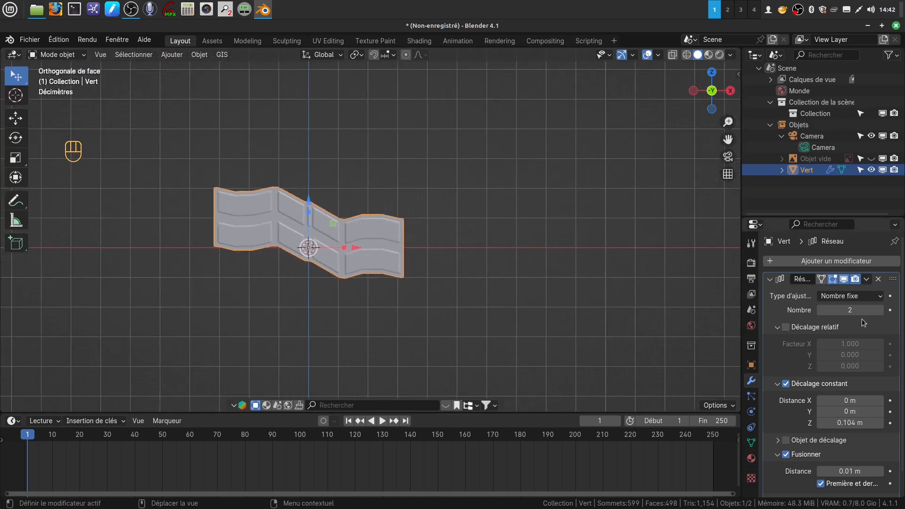
{"action": "left_click_drag", "start_coordinate": [862, 310], "coordinate": [723, 310]}
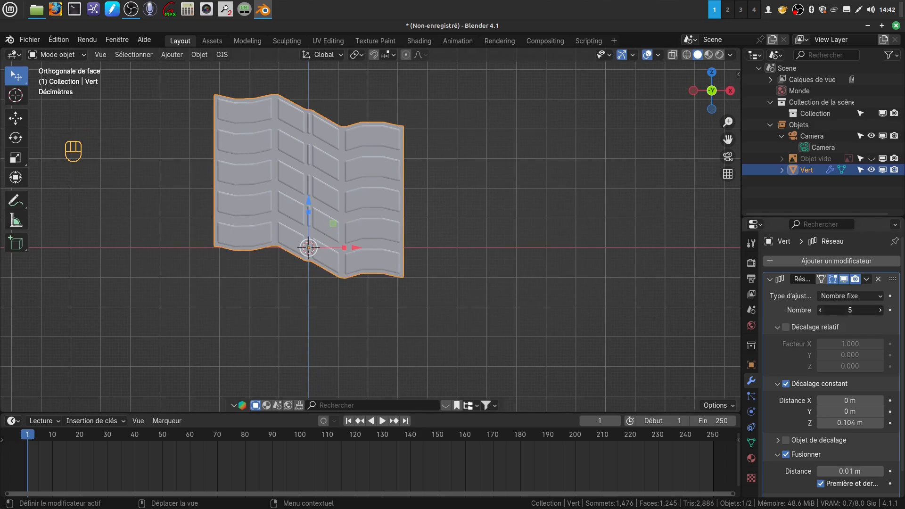
{"action": "left_click_drag", "start_coordinate": [822, 310], "coordinate": [792, 310]}
{"action": "middle_click_drag", "start_coordinate": [561, 291], "coordinate": [580, 287], "text": "shift"}
{"action": "scroll", "coordinate": [529, 301], "scroll_direction": "up", "scroll_amount": 2}
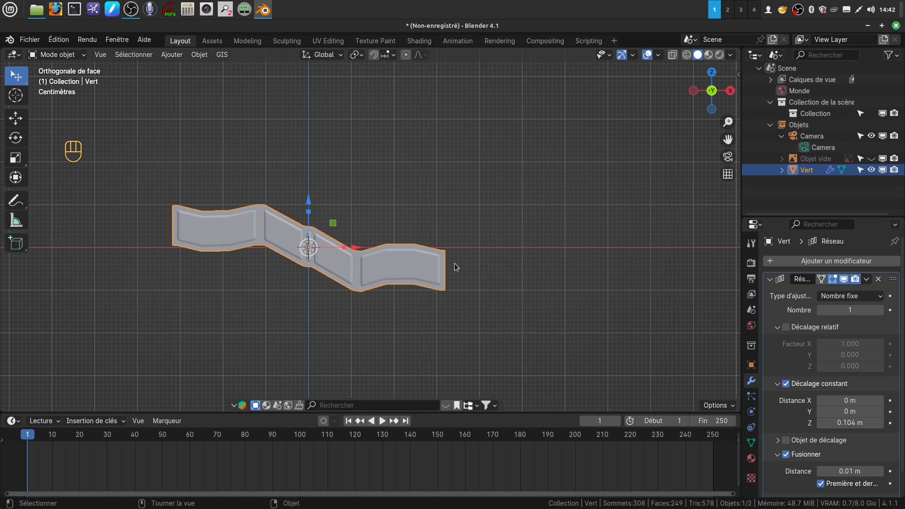
Add a Simple Deform modifier (Déformation simple) to the tread strip.
{"action": "middle_click_drag", "start_coordinate": [454, 264], "coordinate": [449, 212], "text": "shift"}
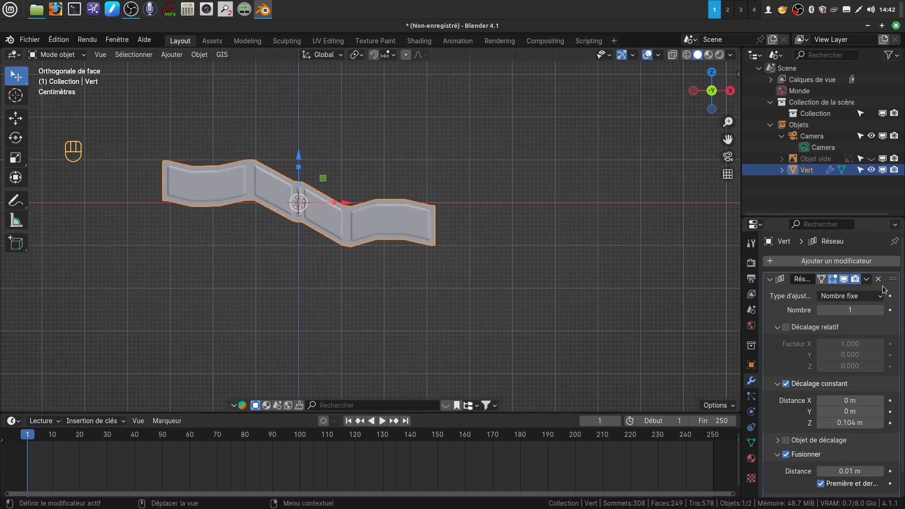
{"action": "left_click", "coordinate": [865, 262]}
{"action": "mouse_move", "coordinate": [847, 267]}
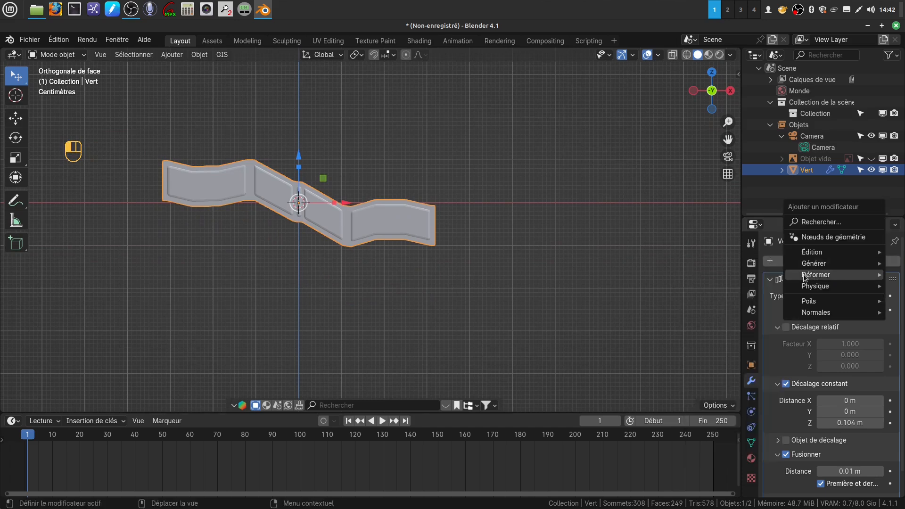
{"action": "mouse_move", "coordinate": [825, 277]}
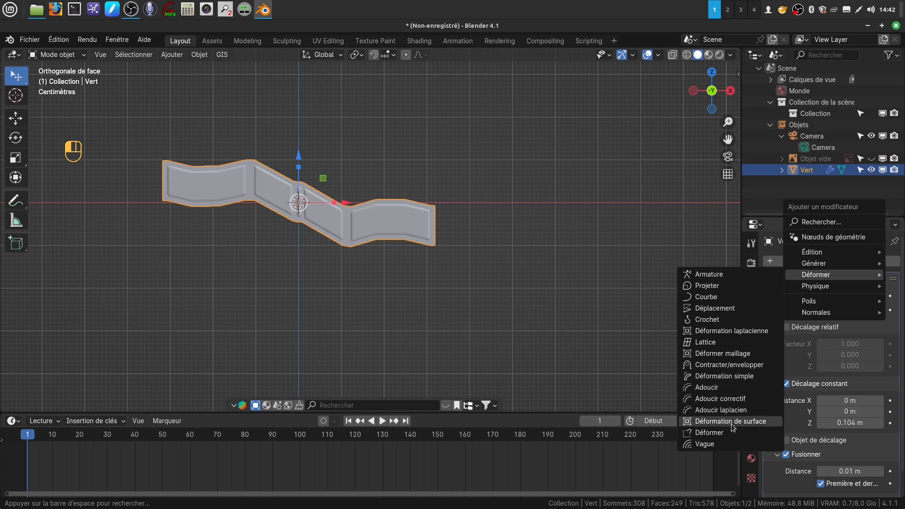
{"action": "left_click", "coordinate": [725, 376]}
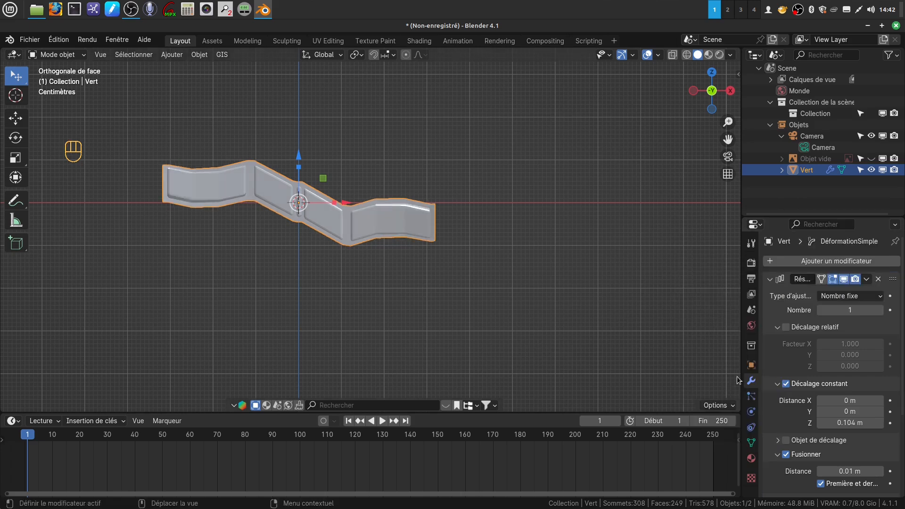
{"action": "middle_click_drag", "start_coordinate": [428, 248], "coordinate": [483, 274]}
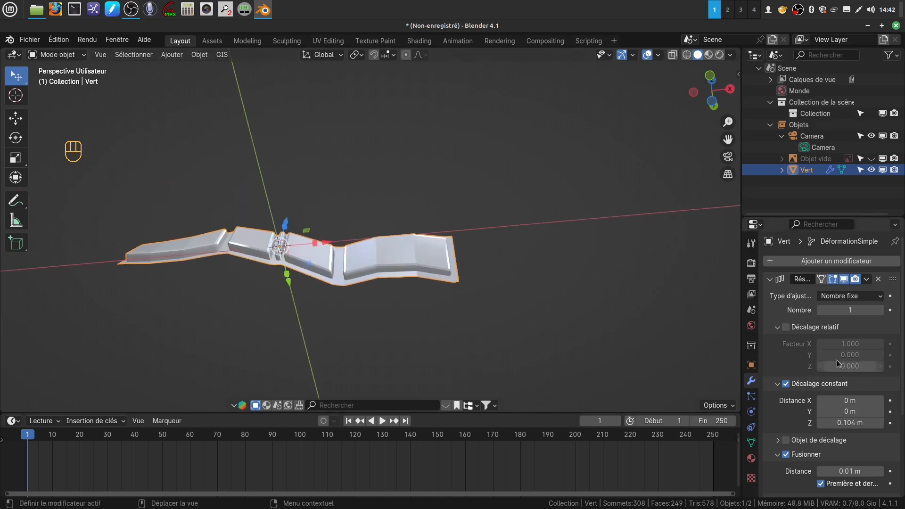
Move the Simple Deform modifier above the Array modifier in the tread strip's stack.
{"action": "scroll", "coordinate": [834, 378], "scroll_direction": "down", "scroll_amount": 3}
{"action": "scroll", "coordinate": [838, 358], "scroll_direction": "up", "scroll_amount": 3}
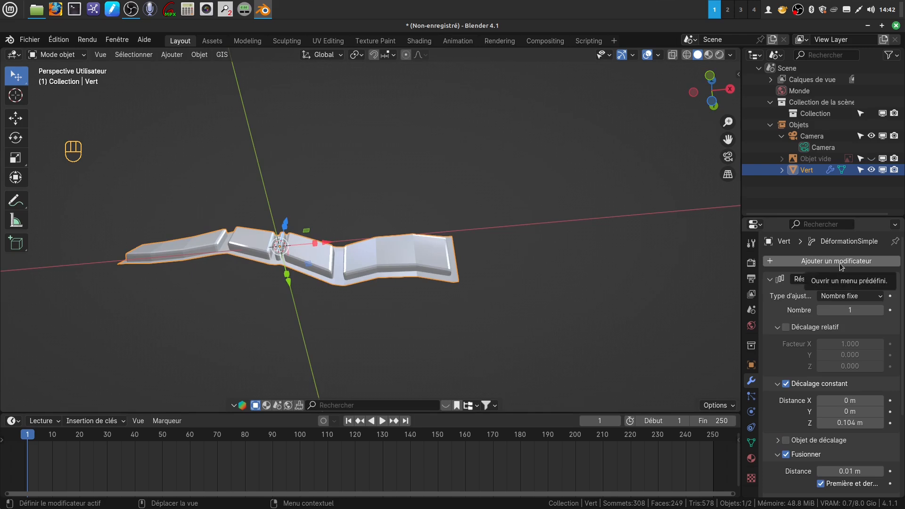
{"action": "scroll", "coordinate": [857, 434], "scroll_direction": "down", "scroll_amount": 5}
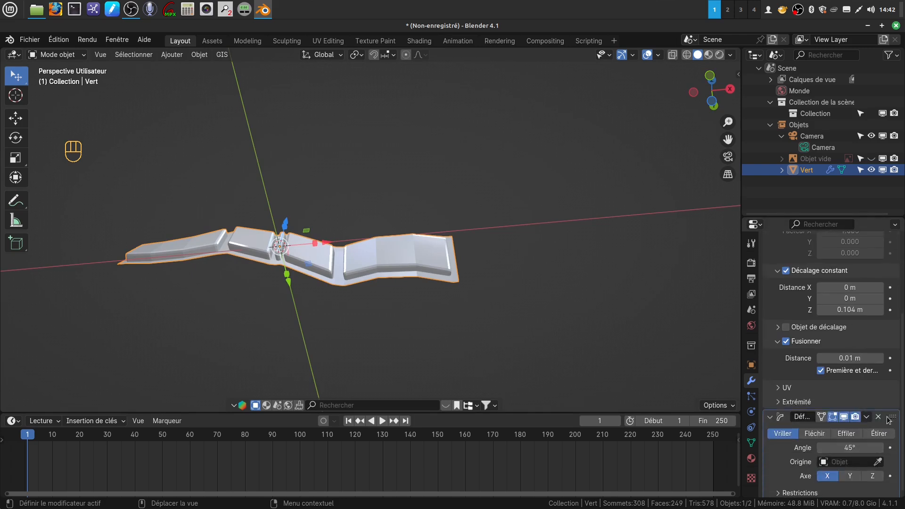
{"action": "left_click_drag", "start_coordinate": [889, 420], "coordinate": [867, 278]}
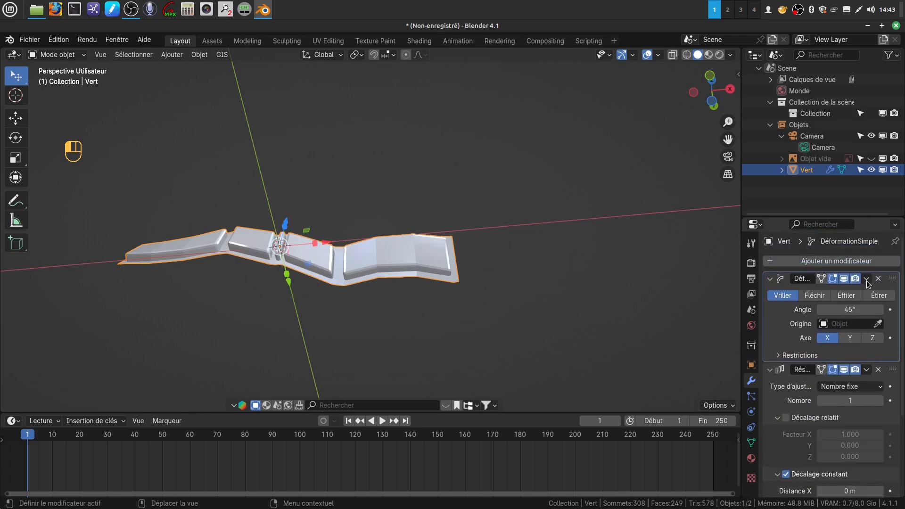
Set the Simple Deform modifier to bend (Fléchir) about the Z axis with an angle of 60°.
{"action": "left_click", "coordinate": [873, 339]}
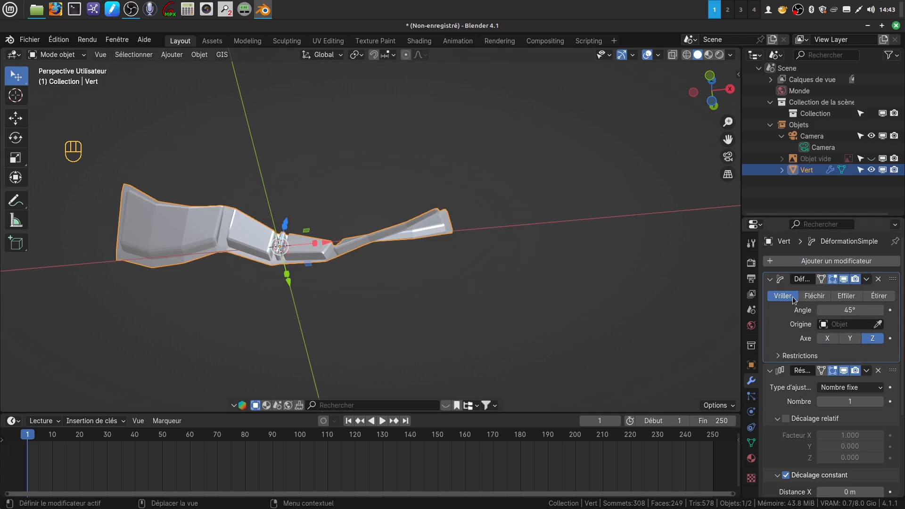
{"action": "left_click", "coordinate": [815, 295]}
{"action": "middle_click_drag", "start_coordinate": [483, 279], "coordinate": [500, 231]}
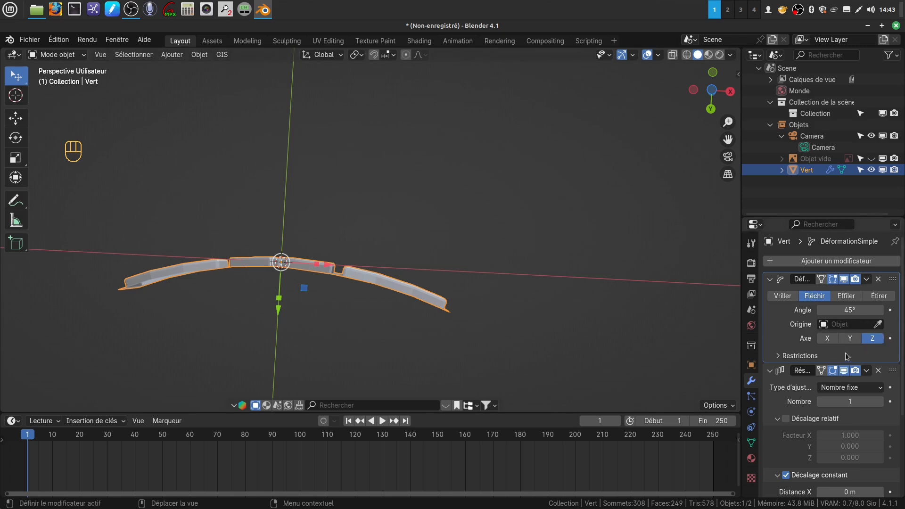
{"action": "left_click_drag", "start_coordinate": [849, 310], "coordinate": [871, 310]}
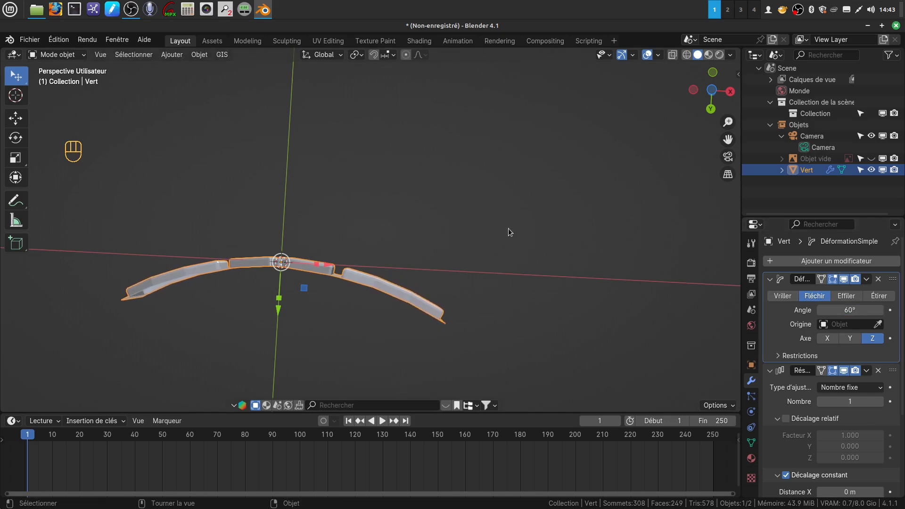
{"action": "middle_click_drag", "start_coordinate": [509, 228], "coordinate": [552, 345]}
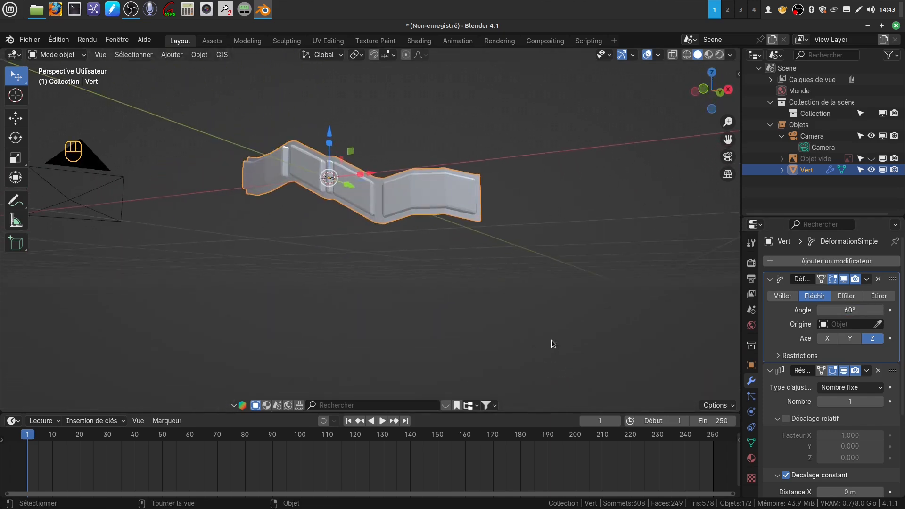
Set the Array modifier's count to 3 copies of the bent tread strip.
{"action": "scroll", "coordinate": [860, 418], "scroll_direction": "down", "scroll_amount": 5}
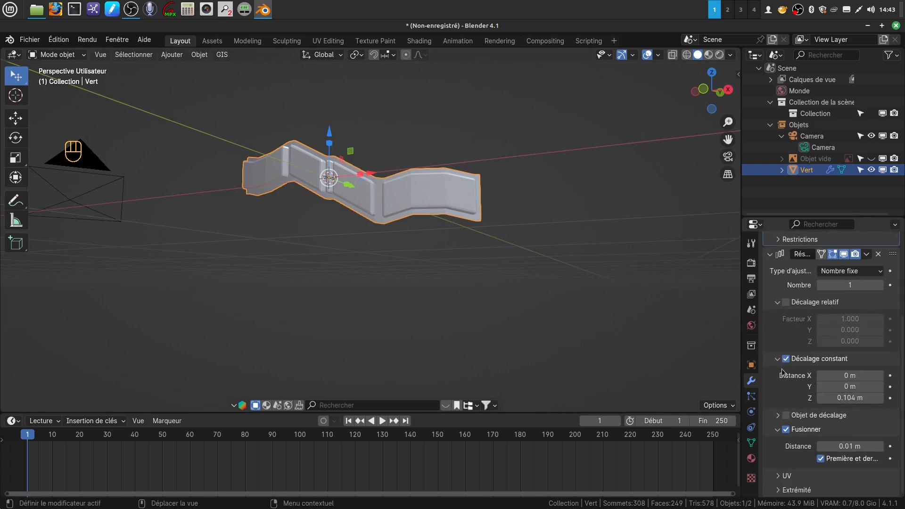
{"action": "scroll", "coordinate": [840, 339], "scroll_direction": "up", "scroll_amount": 1}
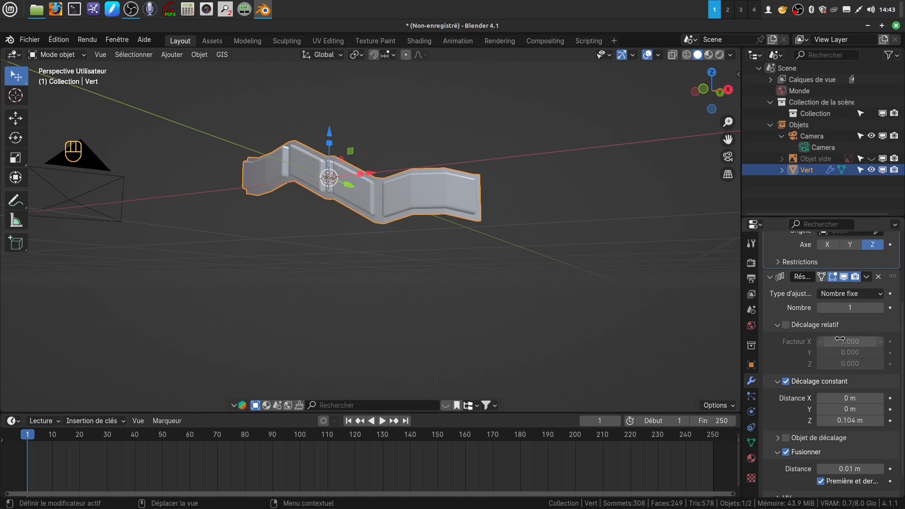
{"action": "scroll", "coordinate": [840, 339], "scroll_direction": "up", "scroll_amount": 1}
{"action": "left_click", "coordinate": [881, 331]}
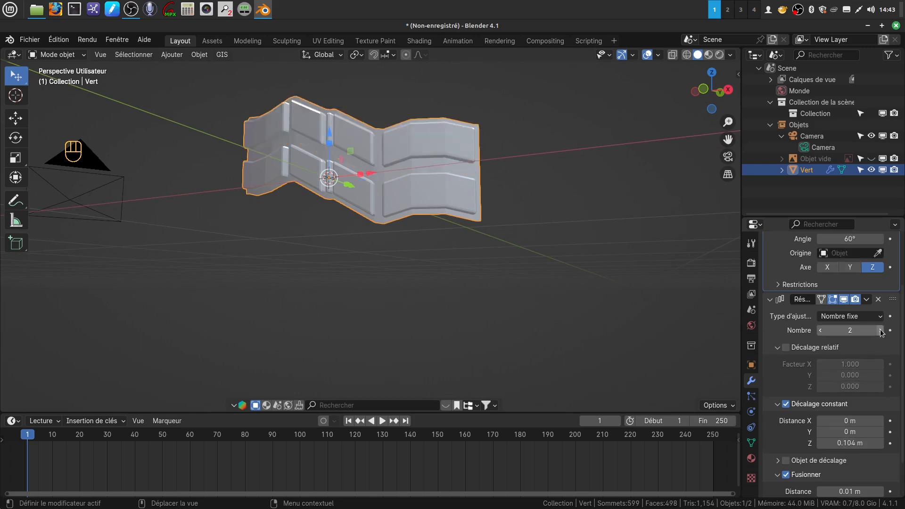
{"action": "left_click", "coordinate": [880, 331]}
{"action": "middle_click_drag", "start_coordinate": [480, 254], "coordinate": [358, 290]}
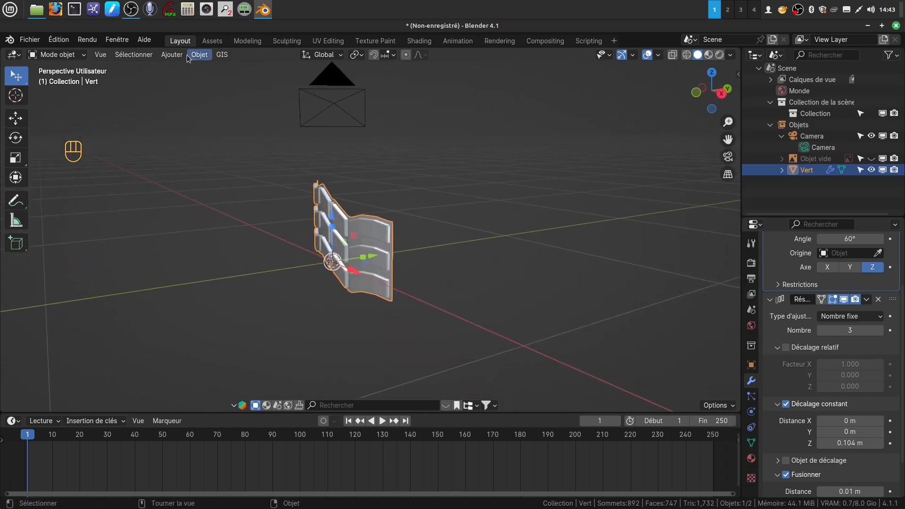
Add a Bézier circle curve to the scene as the path for the tire.
{"action": "left_click", "coordinate": [171, 54]}
{"action": "mouse_move", "coordinate": [207, 68]}
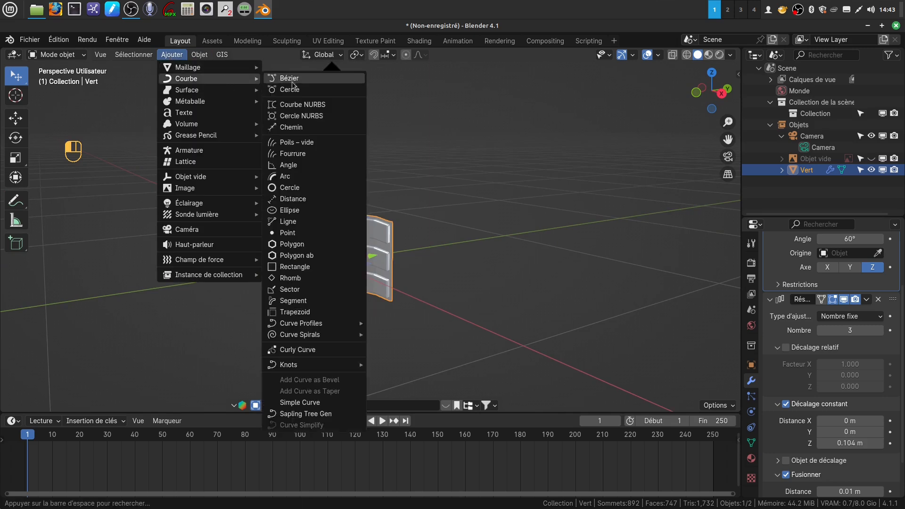
{"action": "left_click", "coordinate": [294, 93]}
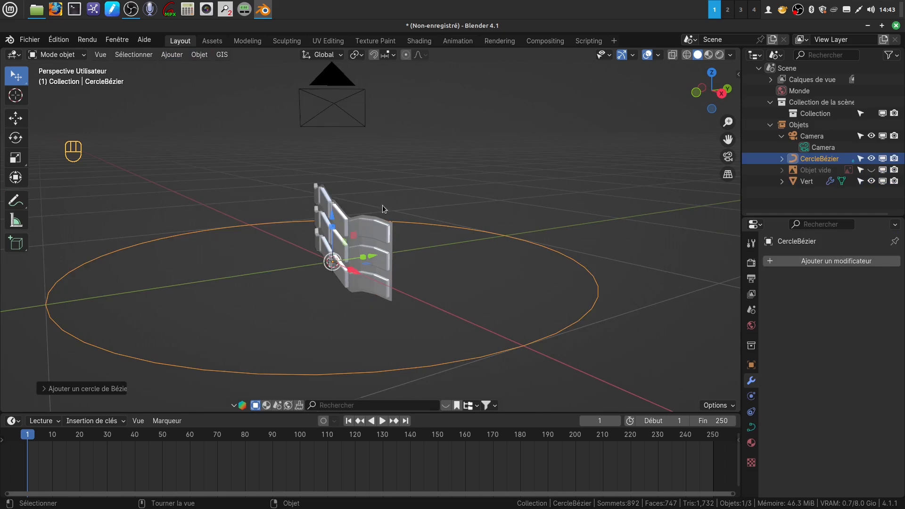
{"action": "middle_click_drag", "start_coordinate": [441, 277], "coordinate": [445, 269], "text": "shift"}
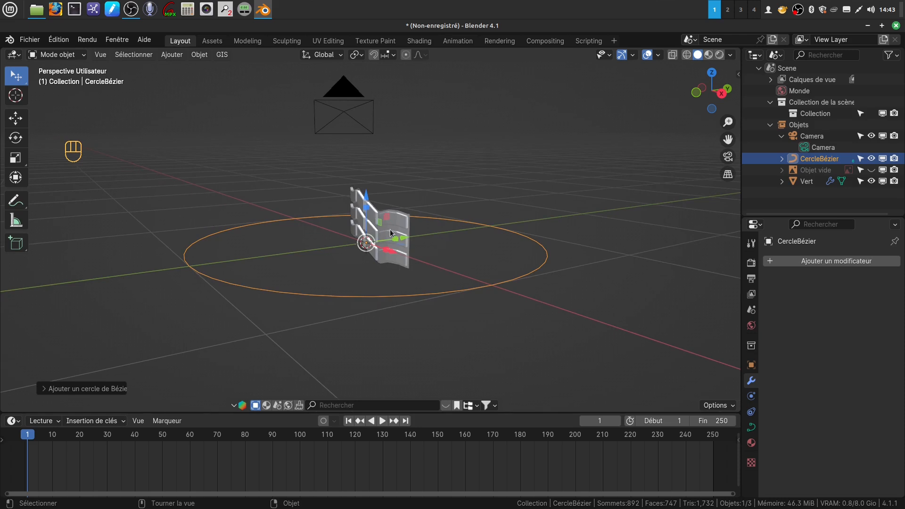
{"action": "middle_click_drag", "start_coordinate": [456, 305], "coordinate": [452, 316]}
Scale up all control points of the Bézier circle in Edit Mode and return to Object Mode.
{"action": "key", "text": "Tab"}
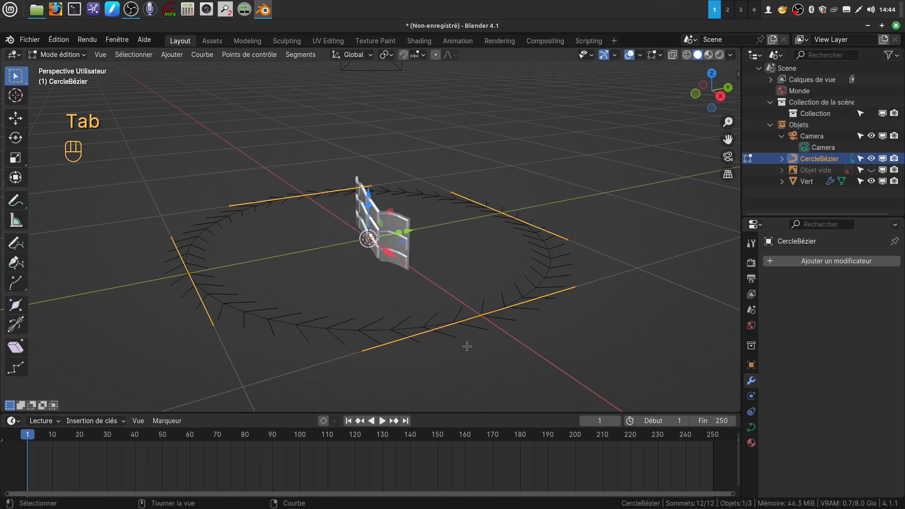
{"action": "key", "text": "a"}
{"action": "key", "text": "a"}
{"action": "scroll", "coordinate": [489, 344], "scroll_direction": "down", "scroll_amount": 4}
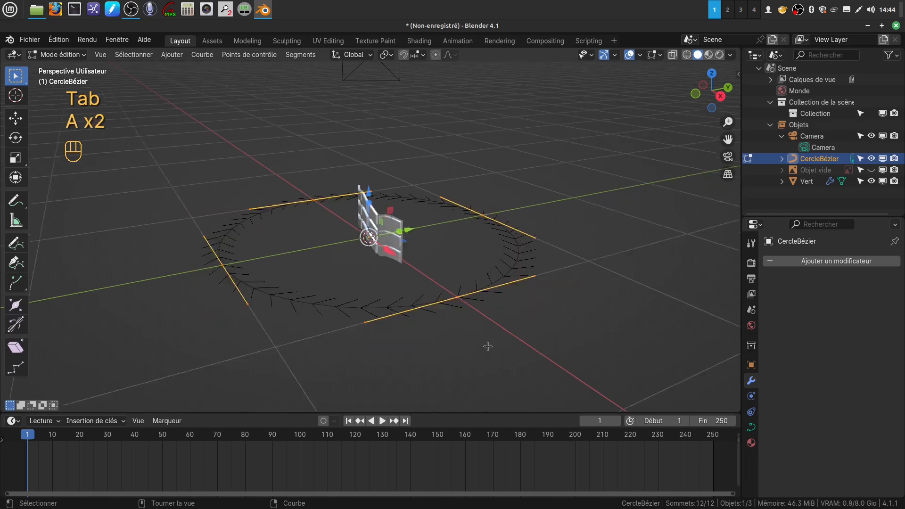
{"action": "key", "text": "s"}
{"action": "left_click", "coordinate": [528, 366]}
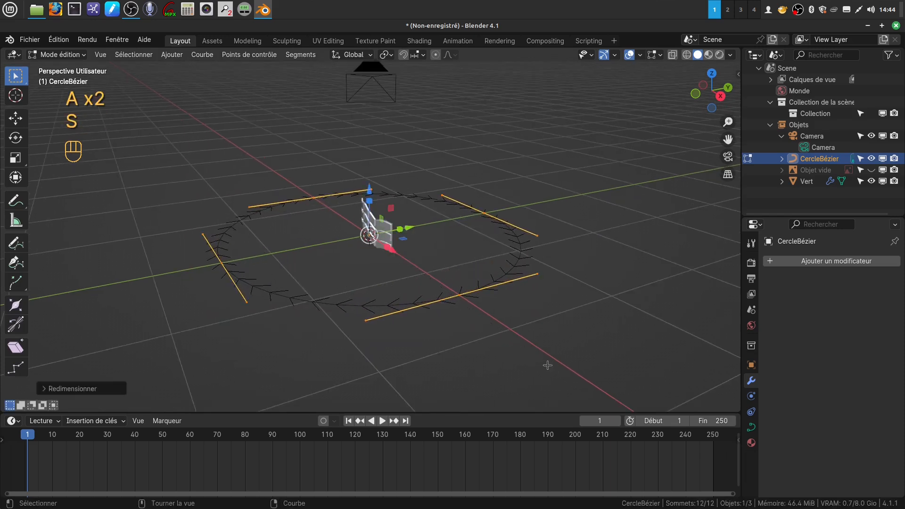
{"action": "middle_click_drag", "start_coordinate": [443, 309], "coordinate": [457, 307], "text": "shift"}
{"action": "key", "text": "Tab"}
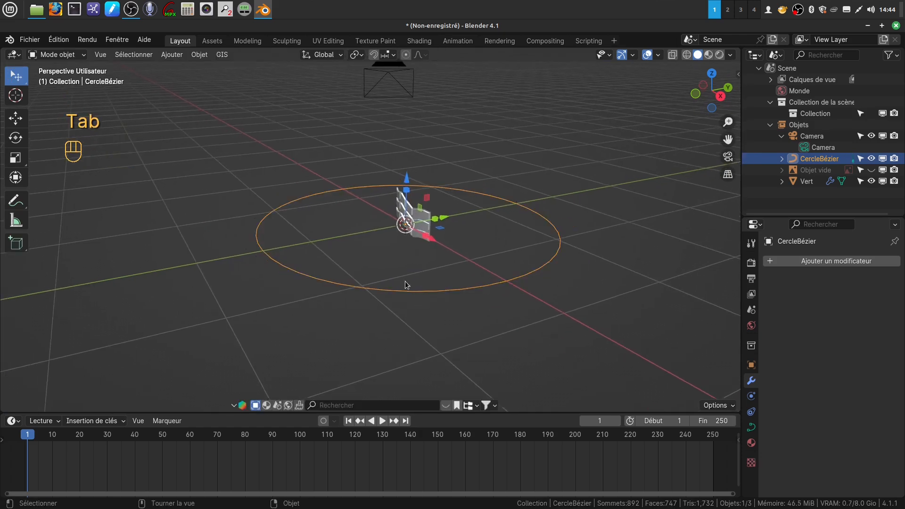
Add a Curve modifier (Courbe) to the tread strip with CercleBézier as its curve object.
{"action": "left_click", "coordinate": [420, 217]}
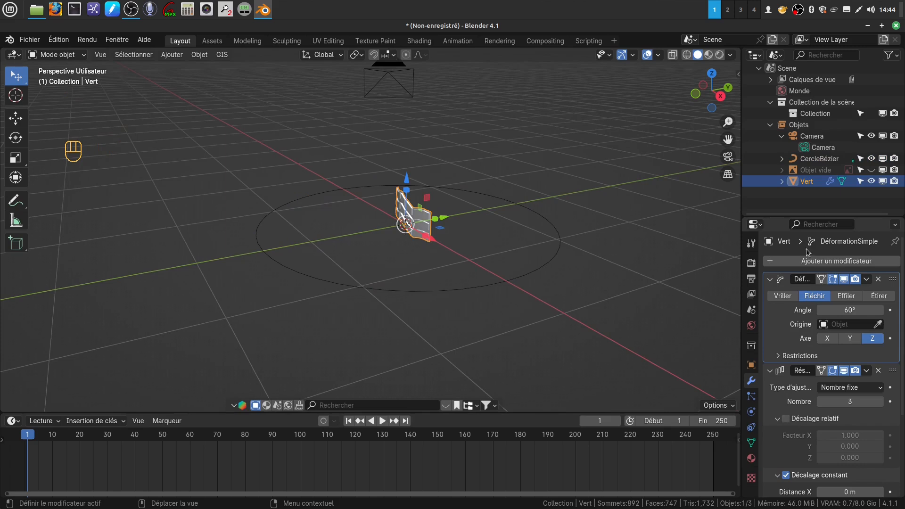
{"action": "left_click", "coordinate": [864, 261]}
{"action": "mouse_move", "coordinate": [865, 263]}
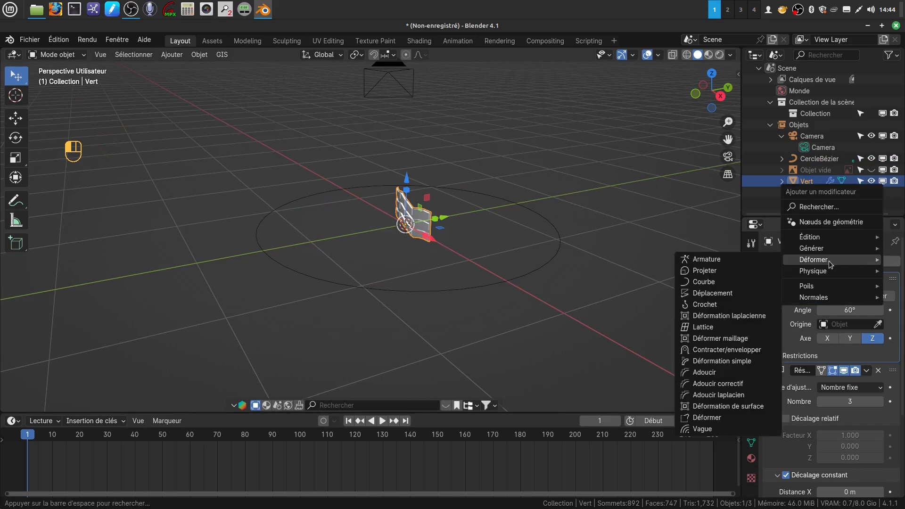
{"action": "left_click", "coordinate": [714, 283]}
{"action": "scroll", "coordinate": [849, 436], "scroll_direction": "down", "scroll_amount": 8}
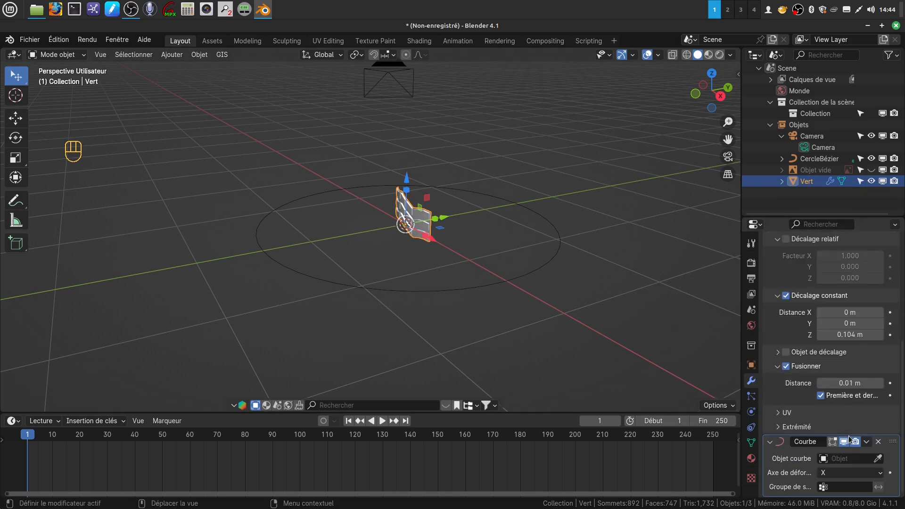
{"action": "left_click", "coordinate": [825, 459]}
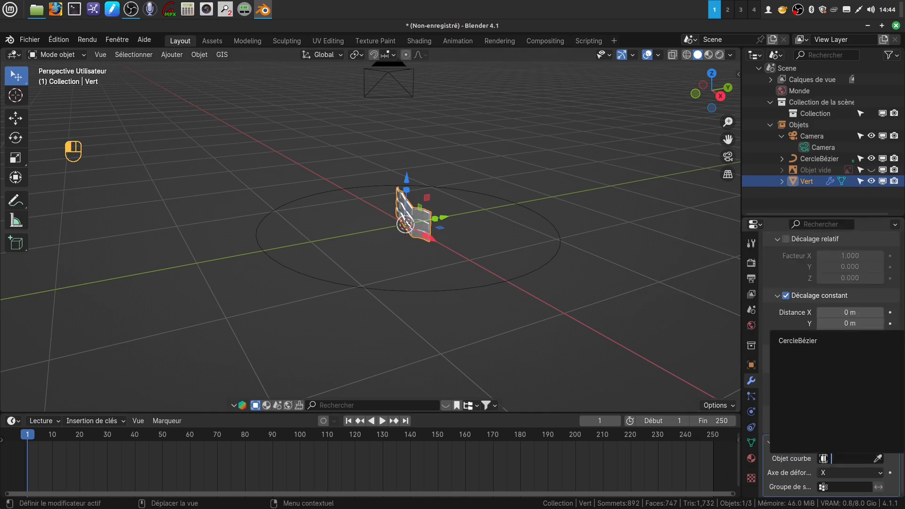
{"action": "left_click", "coordinate": [809, 341]}
{"action": "middle_click_drag", "start_coordinate": [498, 319], "coordinate": [420, 293]}
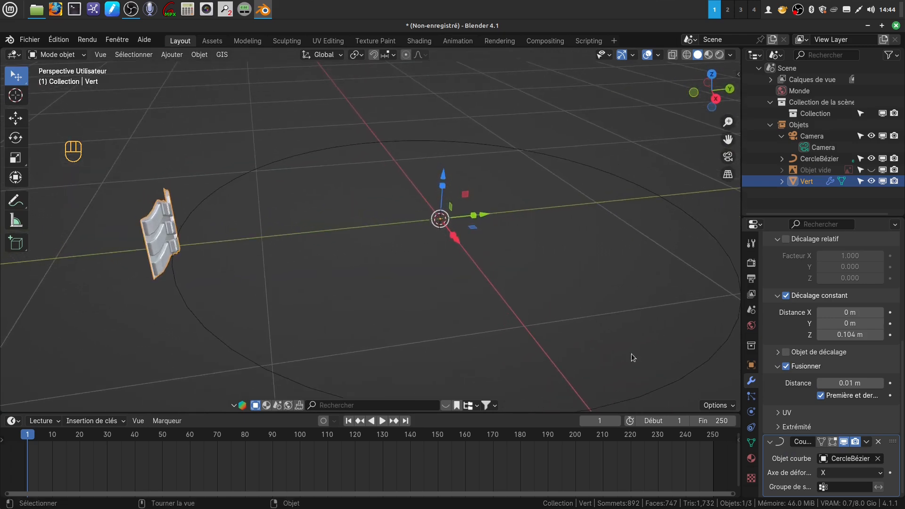
Try Y and Z as the deformation axis of the tread strip's Curve modifier.
{"action": "left_click", "coordinate": [881, 474]}
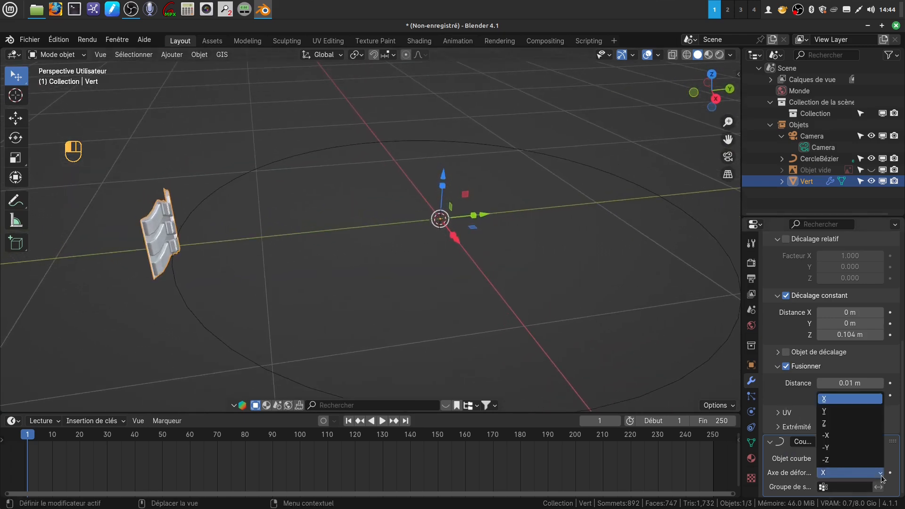
{"action": "left_click", "coordinate": [834, 412]}
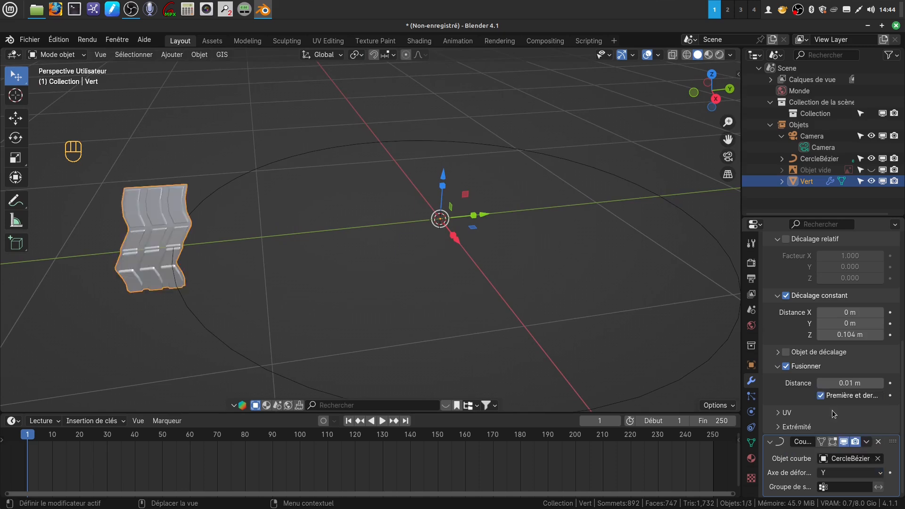
{"action": "middle_click_drag", "start_coordinate": [619, 406], "coordinate": [421, 347]}
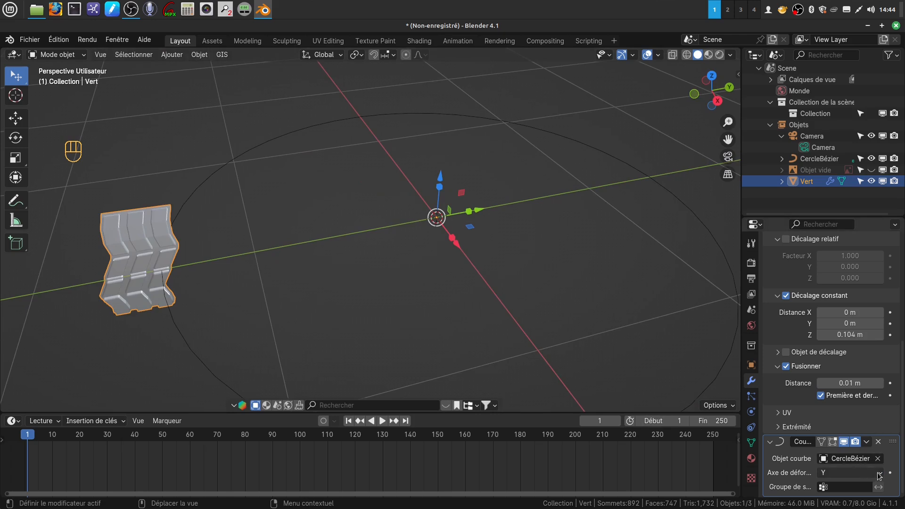
{"action": "left_click", "coordinate": [881, 474]}
{"action": "left_click", "coordinate": [829, 424]}
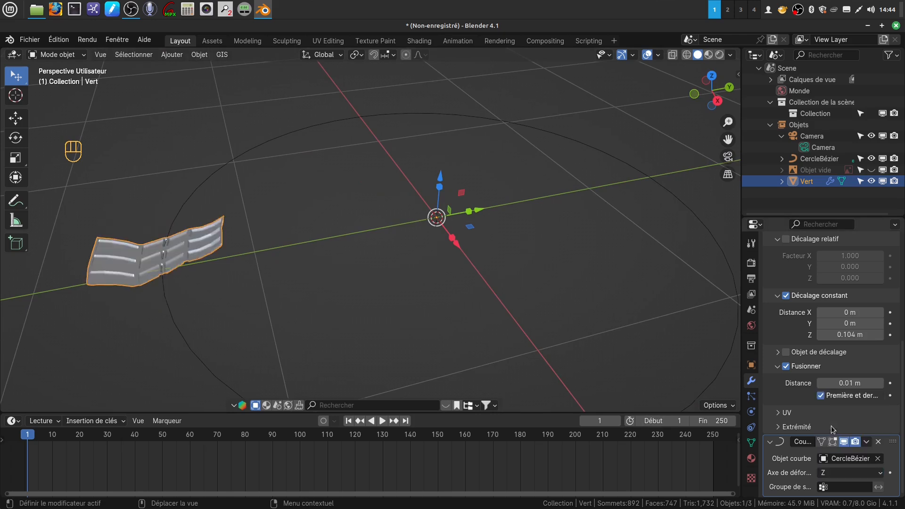
{"action": "middle_click_drag", "start_coordinate": [330, 296], "coordinate": [478, 293]}
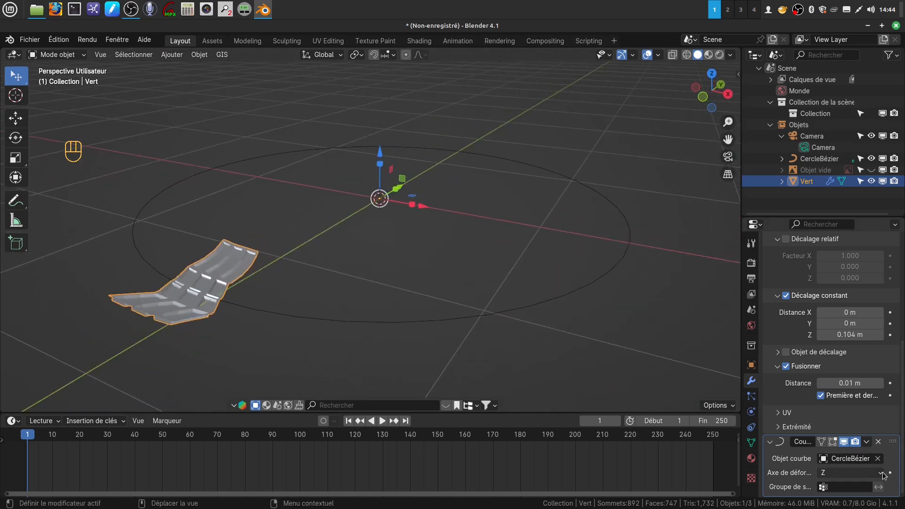
Try -X and -Y as the deformation axis of the tread strip's Curve modifier.
{"action": "left_click", "coordinate": [873, 473]}
{"action": "left_click", "coordinate": [835, 437]}
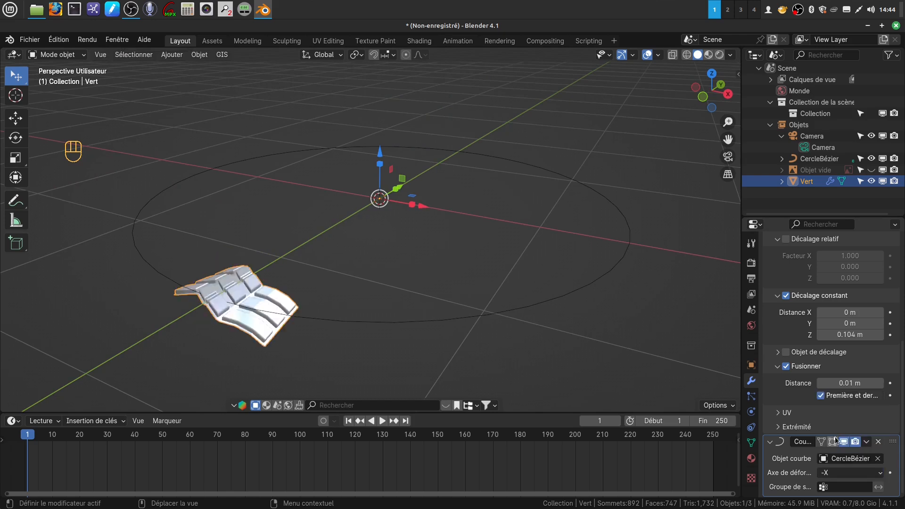
{"action": "left_click", "coordinate": [880, 474]}
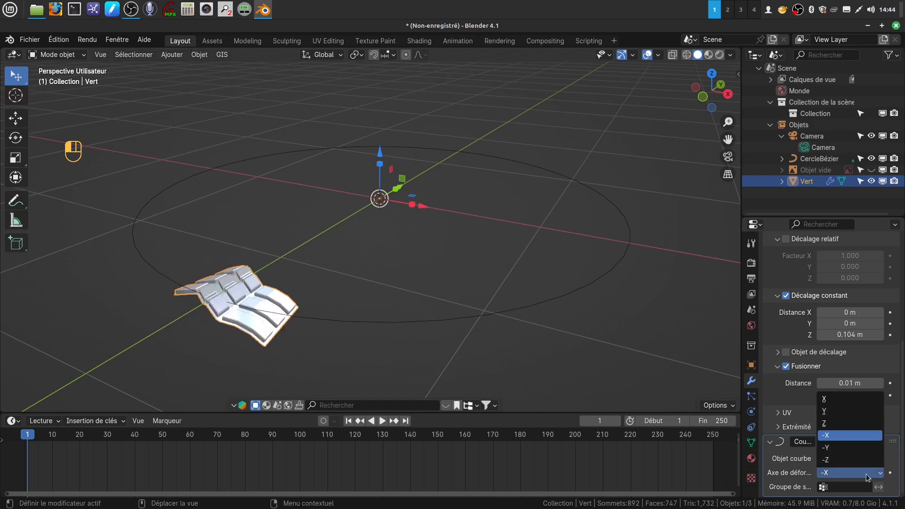
{"action": "left_click", "coordinate": [845, 447]}
{"action": "middle_click_drag", "start_coordinate": [533, 325], "coordinate": [613, 302]}
{"action": "middle_click_drag", "start_coordinate": [558, 311], "coordinate": [554, 307]}
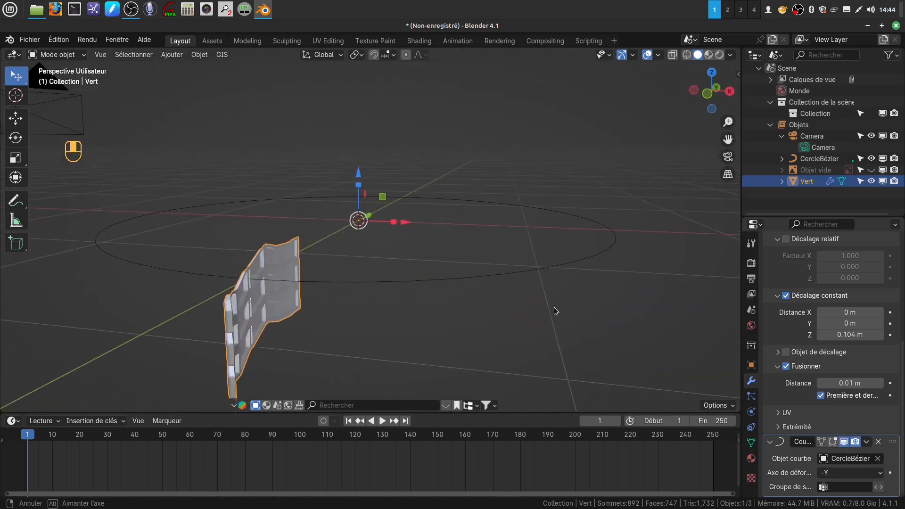
Set the Curve modifier's deformation axis to -Z so the tread copies run along the circle.
{"action": "left_click", "coordinate": [880, 473]}
{"action": "left_click", "coordinate": [847, 460]}
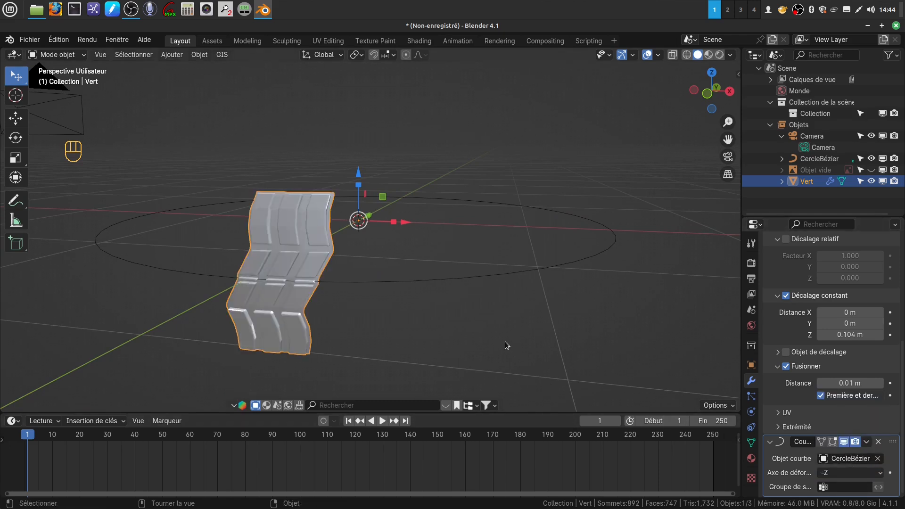
{"action": "middle_click_drag", "start_coordinate": [505, 341], "coordinate": [434, 284]}
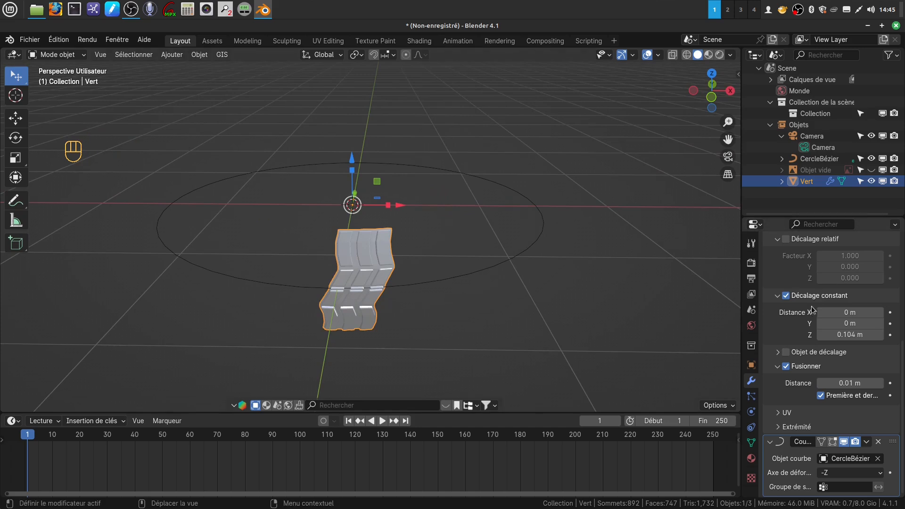
Raise the Array modifier's count to 86 to extend the tread around the Bézier circle.
{"action": "scroll", "coordinate": [840, 353], "scroll_direction": "up", "scroll_amount": 7}
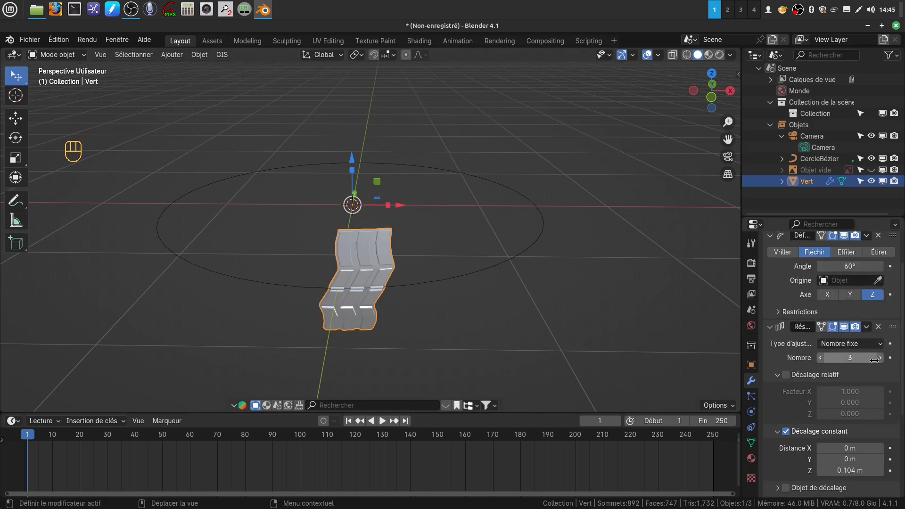
{"action": "left_click_drag", "start_coordinate": [849, 359], "coordinate": [883, 360]}
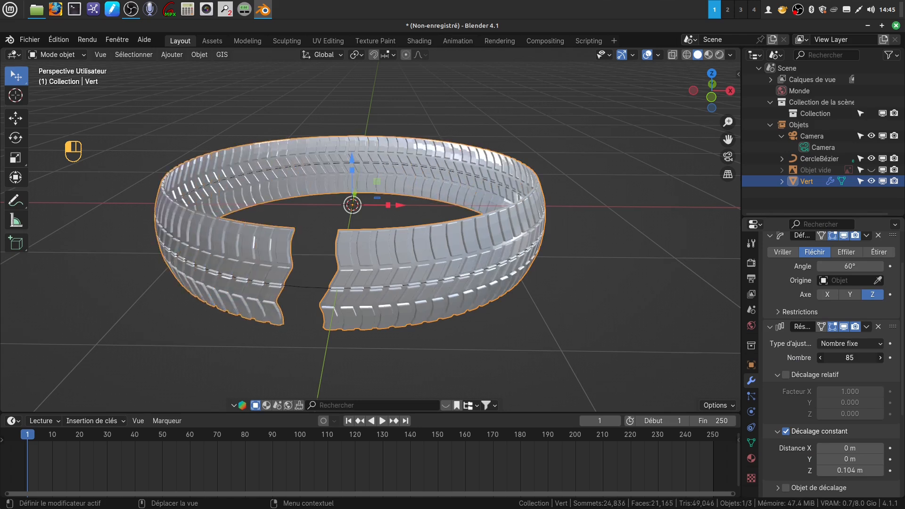
{"action": "left_click", "coordinate": [882, 360]}
{"action": "middle_click_drag", "start_coordinate": [467, 239], "coordinate": [539, 188]}
{"action": "left_click_drag", "start_coordinate": [291, 223], "coordinate": [292, 220]}
{"action": "middle_click_drag", "start_coordinate": [375, 258], "coordinate": [401, 287]}
{"action": "key", "text": "ctrl+z"}
{"action": "key", "text": "ctrl+z"}
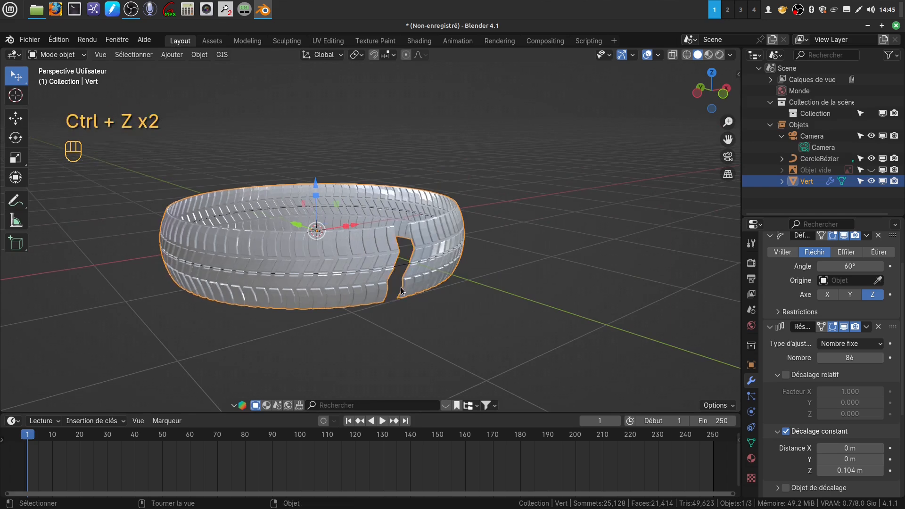
Select the Bézier circle through the gap in the tread and scale it down by a factor of about 0.845.
{"action": "mouse_move", "coordinate": [409, 277]}
{"action": "middle_mouse_down"}
{"action": "mouse_move", "coordinate": [351, 254]}
{"action": "mouse_move", "coordinate": [369, 236]}
{"action": "mouse_move", "coordinate": [395, 259]}
{"action": "mouse_move", "coordinate": [402, 272]}
{"action": "mouse_move", "coordinate": [381, 272]}
{"action": "mouse_move", "coordinate": [393, 273]}
{"action": "middle_mouse_up"}
{"action": "left_click", "coordinate": [392, 273]}
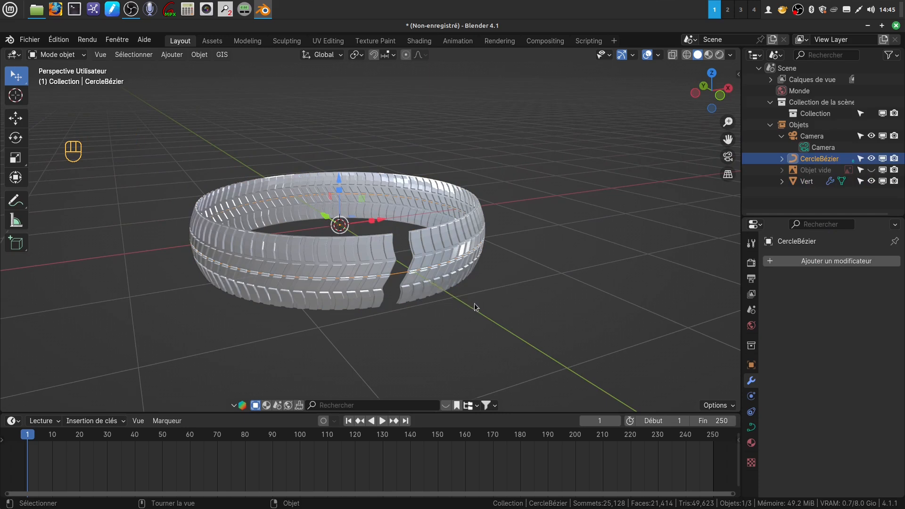
{"action": "key", "text": "s"}
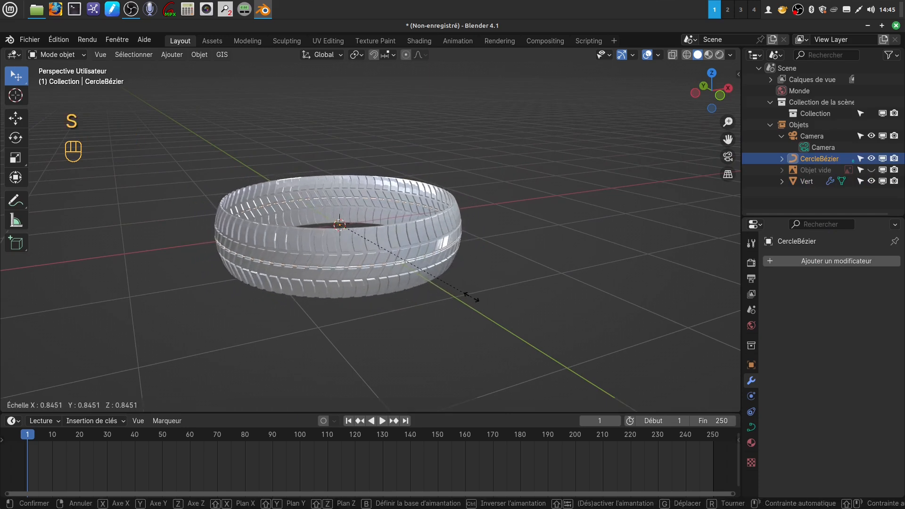
{"action": "left_click", "coordinate": [471, 296]}
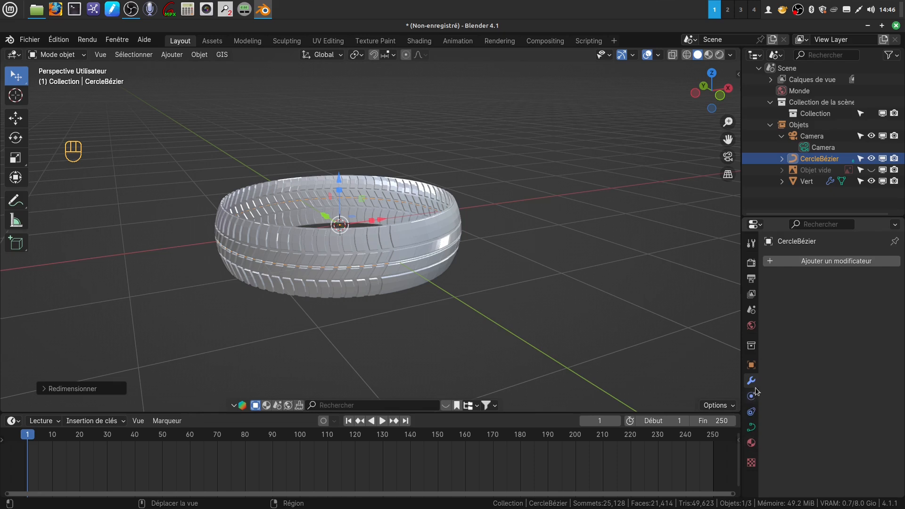
Select the tread mesh and reduce its Array modifier's count to 73.
{"action": "left_click", "coordinate": [352, 271]}
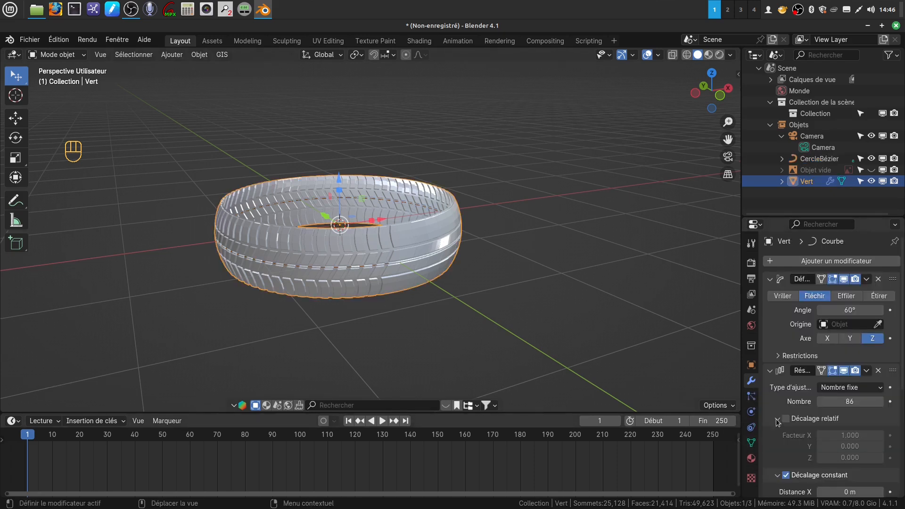
{"action": "left_click_drag", "start_coordinate": [851, 401], "coordinate": [838, 402]}
{"action": "scroll", "coordinate": [344, 299], "scroll_direction": "up", "scroll_amount": 3}
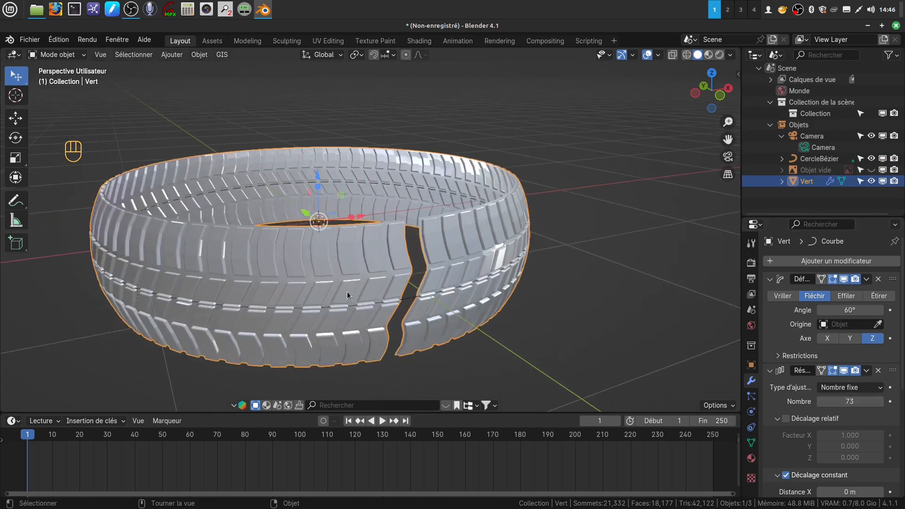
{"action": "middle_click_drag", "start_coordinate": [404, 262], "coordinate": [352, 259]}
{"action": "scroll", "coordinate": [391, 275], "scroll_direction": "up", "scroll_amount": 2}
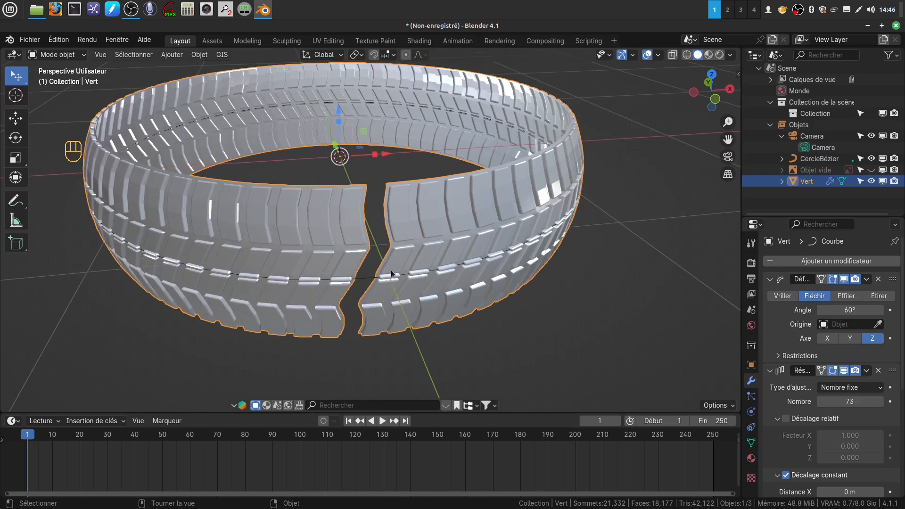
Select the Bézier circle and finely scale it down by a factor of about 0.991 to close the tread gap.
{"action": "left_click", "coordinate": [370, 281]}
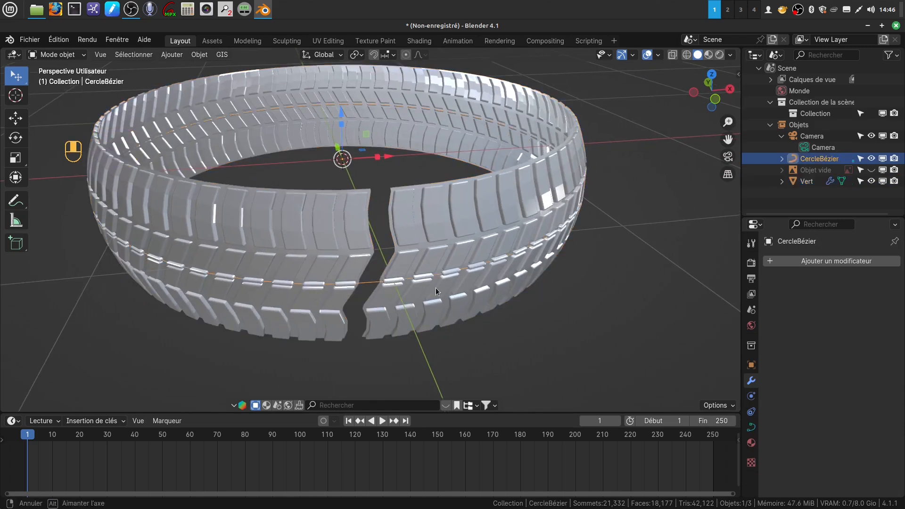
{"action": "scroll", "coordinate": [437, 287], "scroll_direction": "up", "scroll_amount": 4}
{"action": "scroll", "coordinate": [437, 287], "scroll_direction": "up", "scroll_amount": 3}
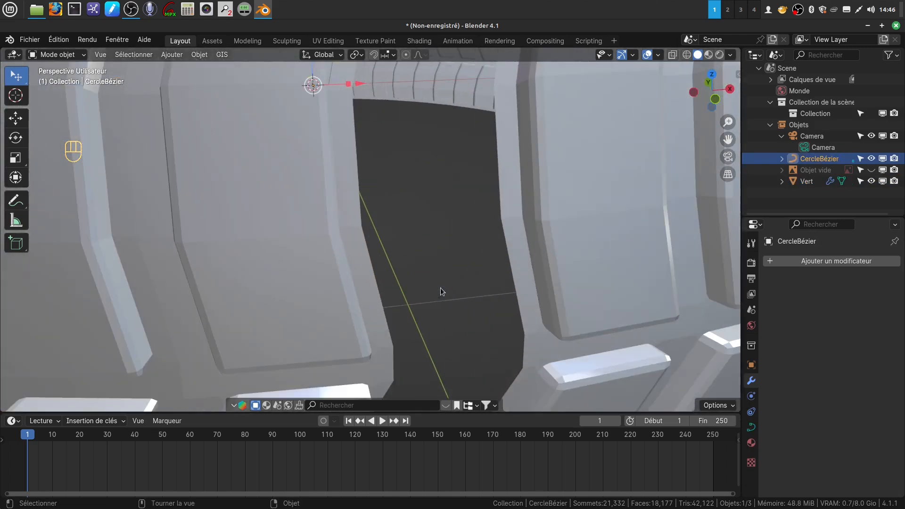
{"action": "key", "text": "s"}
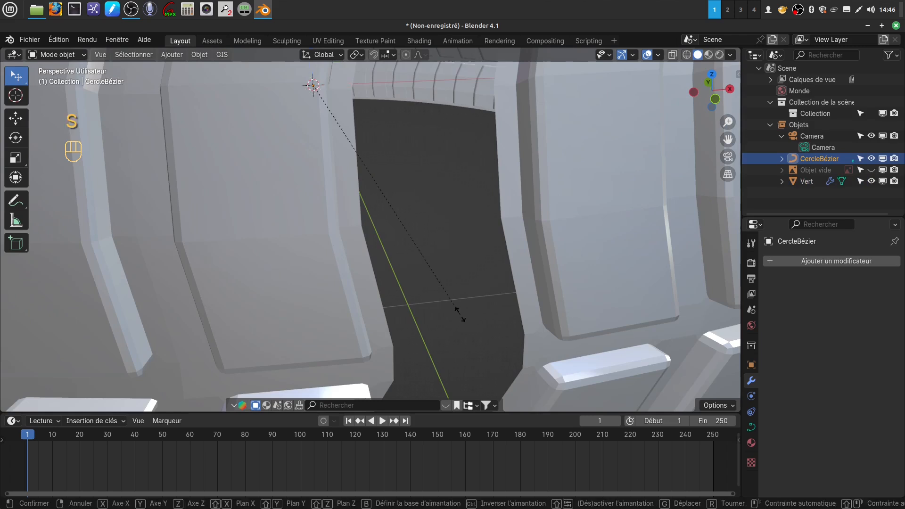
{"action": "key", "text": "shift"}
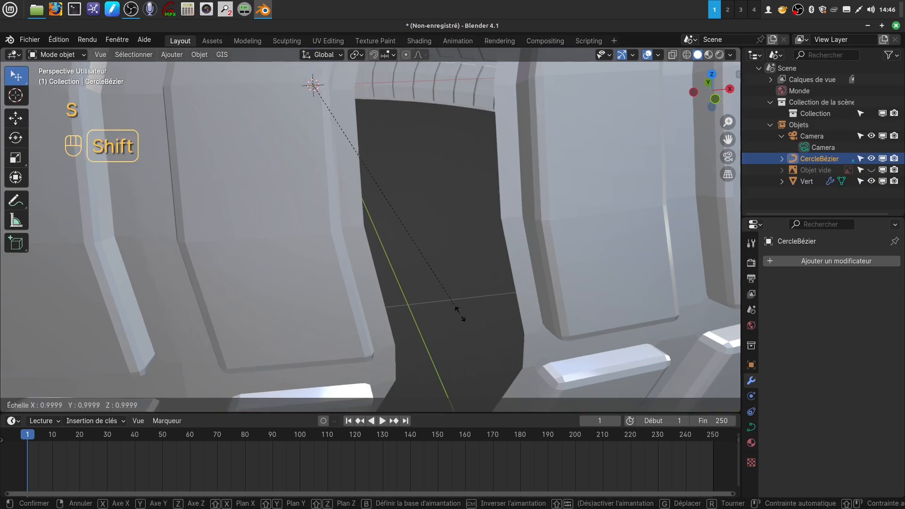
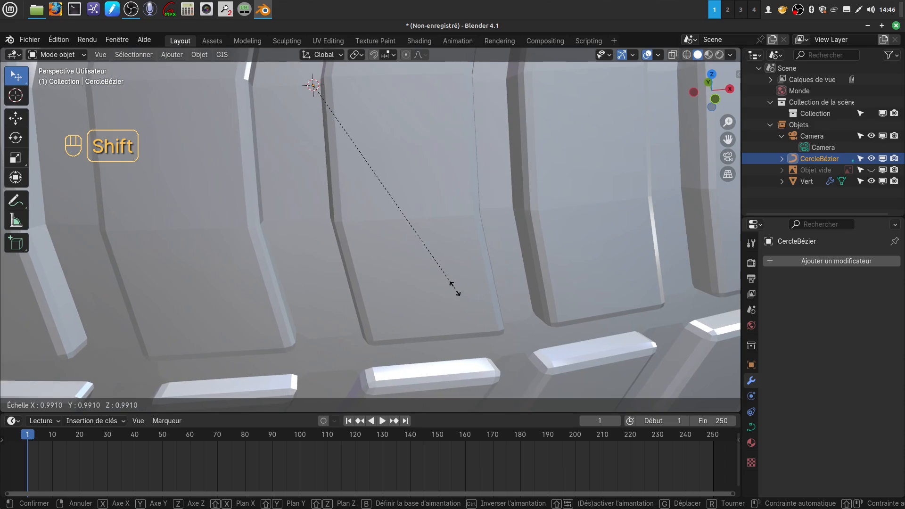
{"action": "left_click", "coordinate": [455, 289]}
Finely scale up the Bézier circle by a factor of about 1.0004 to remove the overlap at the seam.
{"action": "mouse_move", "coordinate": [455, 287]}
{"action": "middle_mouse_down"}
{"action": "mouse_move", "coordinate": [523, 284]}
{"action": "mouse_move", "coordinate": [460, 288]}
{"action": "middle_mouse_up"}
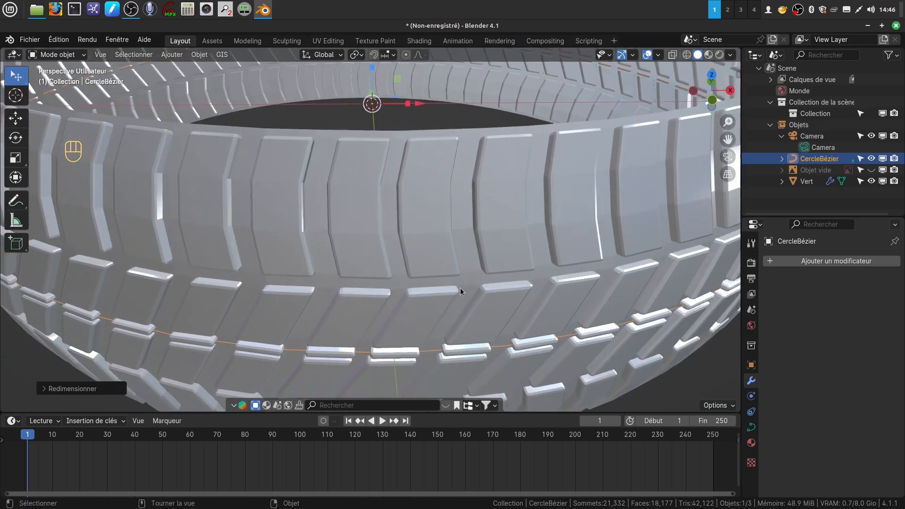
{"action": "scroll", "coordinate": [513, 325], "scroll_direction": "up", "scroll_amount": 3}
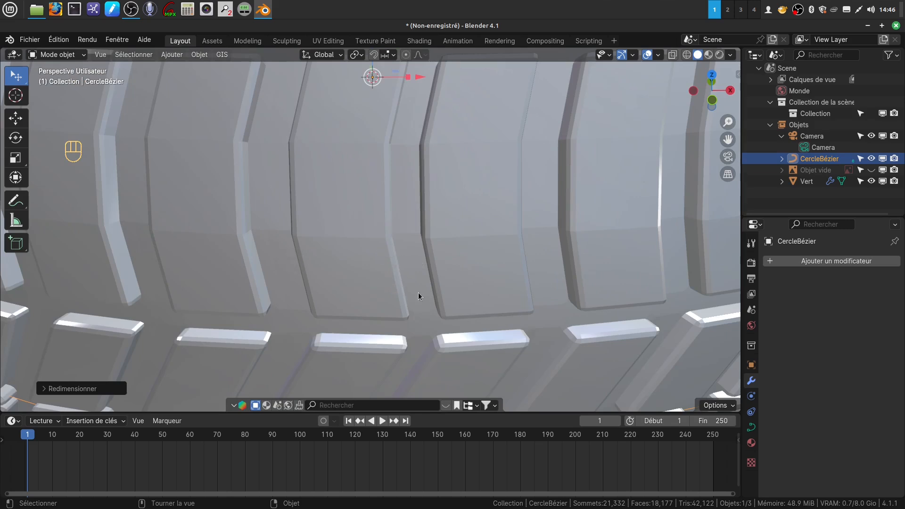
{"action": "key", "text": "s"}
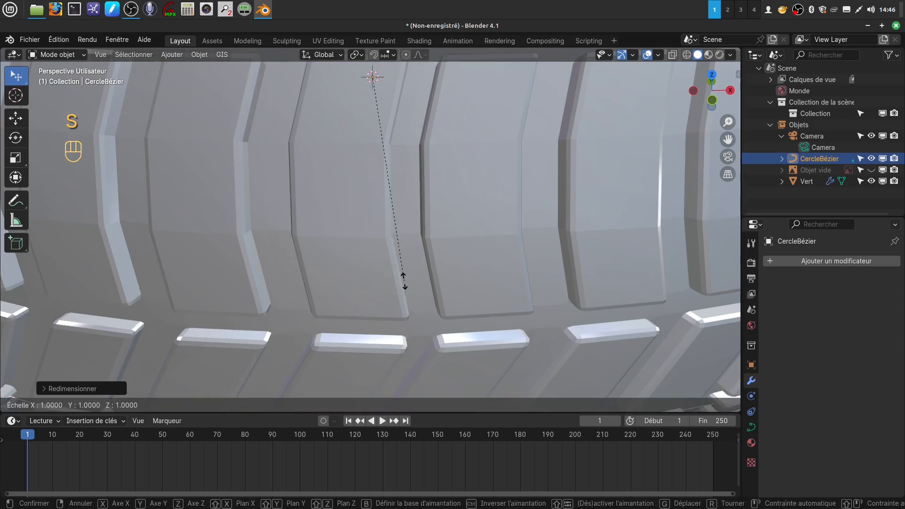
{"action": "key", "text": "shift"}
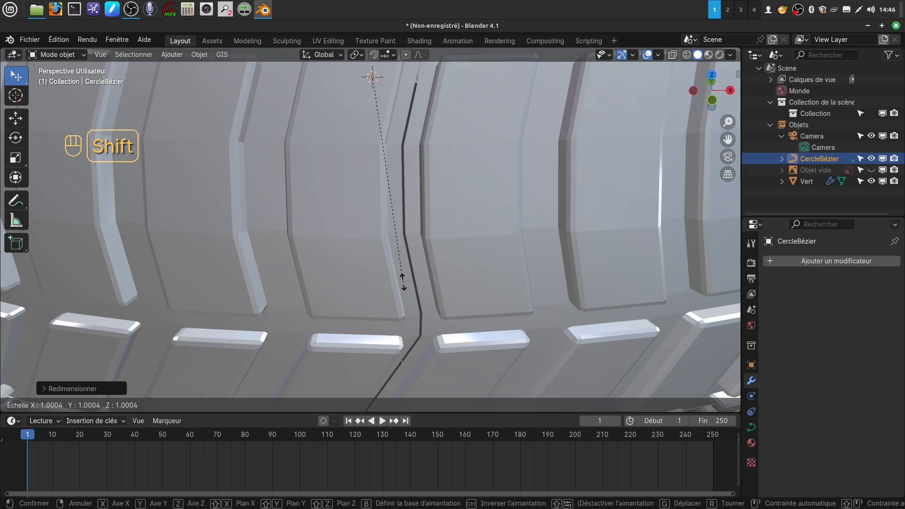
{"action": "left_click", "coordinate": [404, 283]}
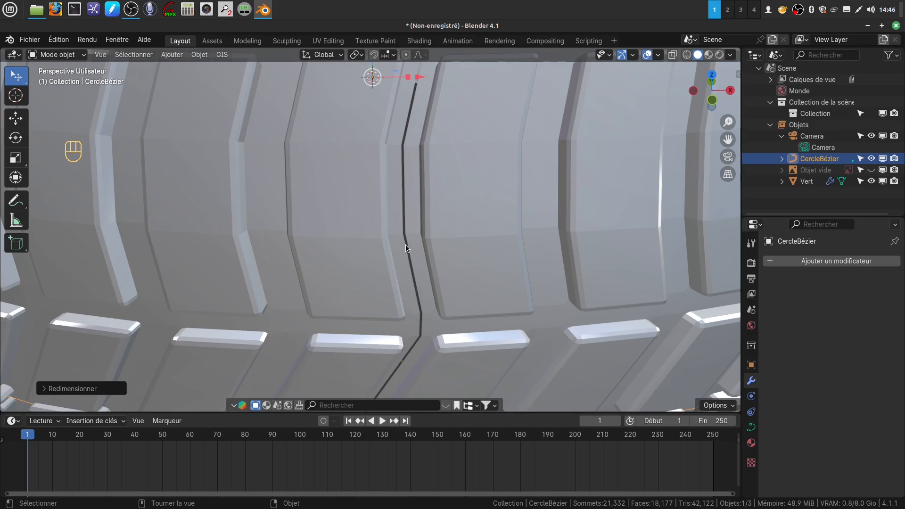
Scale the Bézier circle up very slightly more to leave a narrow gap at the tread seam.
{"action": "key", "text": "s"}
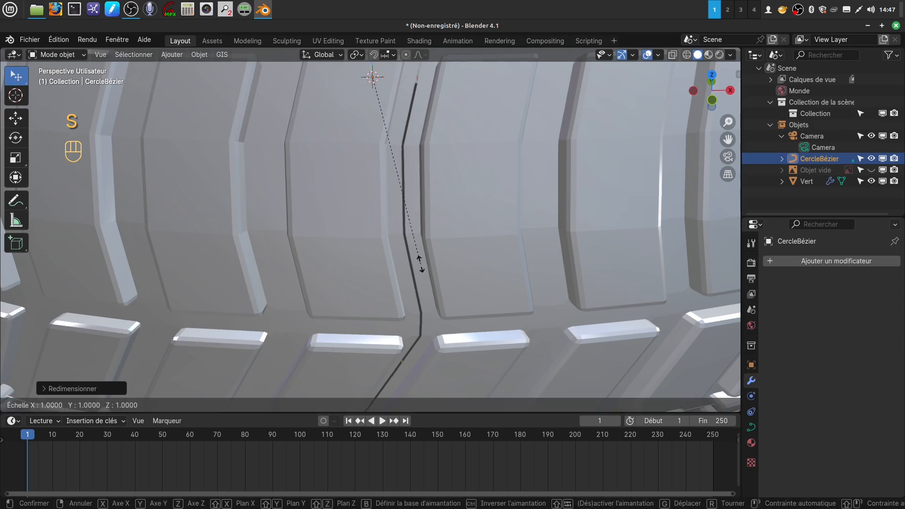
{"action": "key", "text": "shift"}
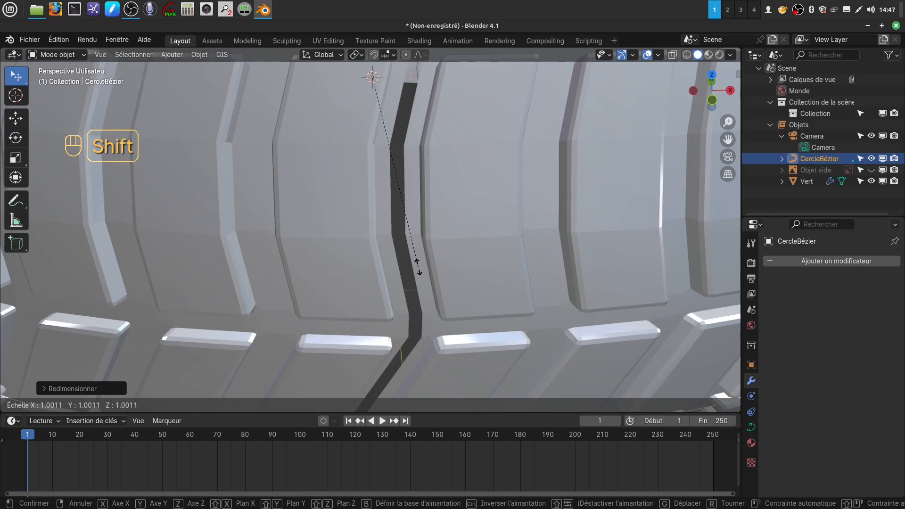
{"action": "left_click", "coordinate": [417, 266]}
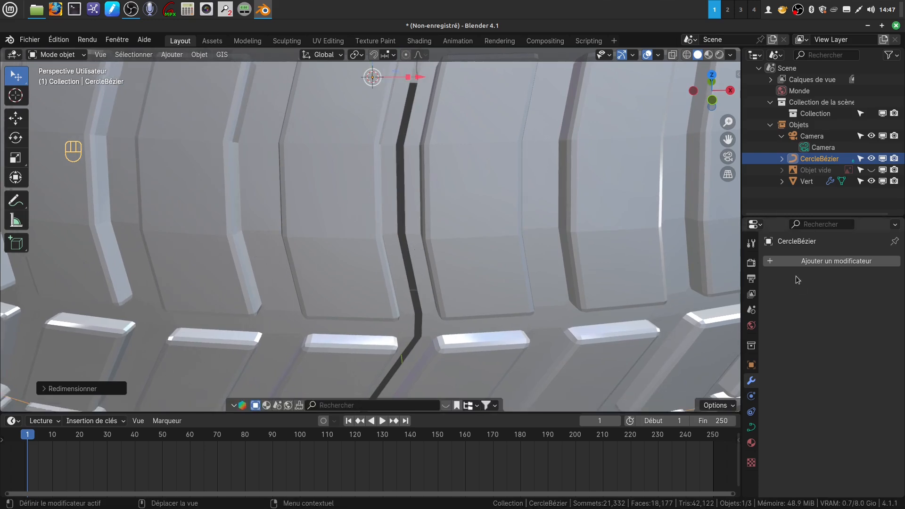
Select the tread mesh and apply its Simple Deform, Array and Curve modifiers in stack order.
{"action": "scroll", "coordinate": [510, 294], "scroll_direction": "down", "scroll_amount": 8}
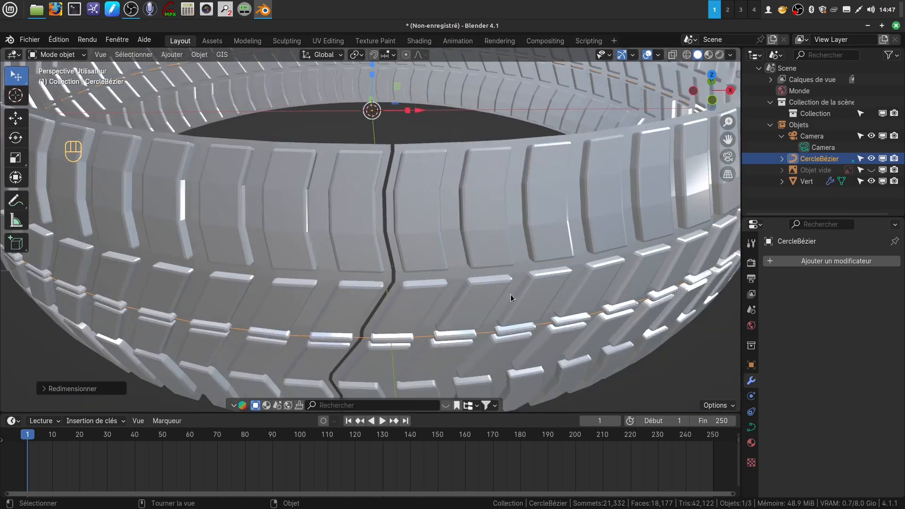
{"action": "left_click", "coordinate": [476, 253]}
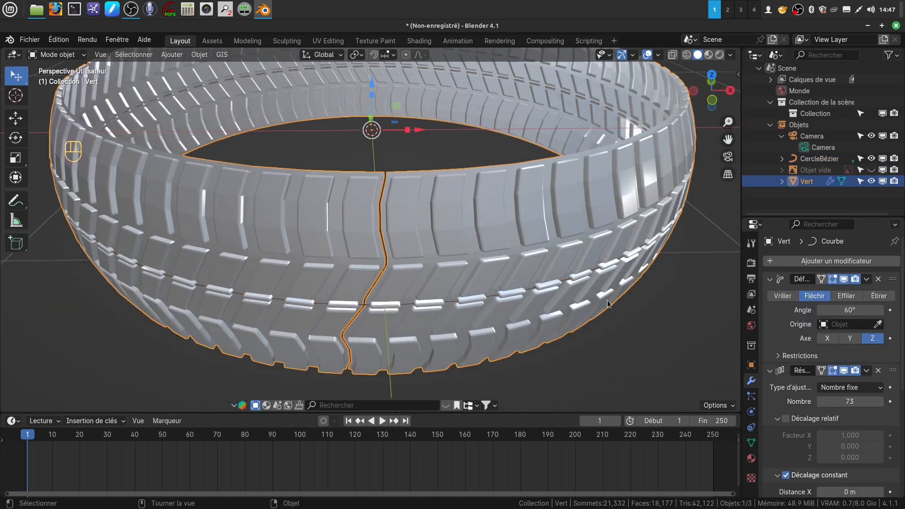
{"action": "left_click", "coordinate": [866, 279]}
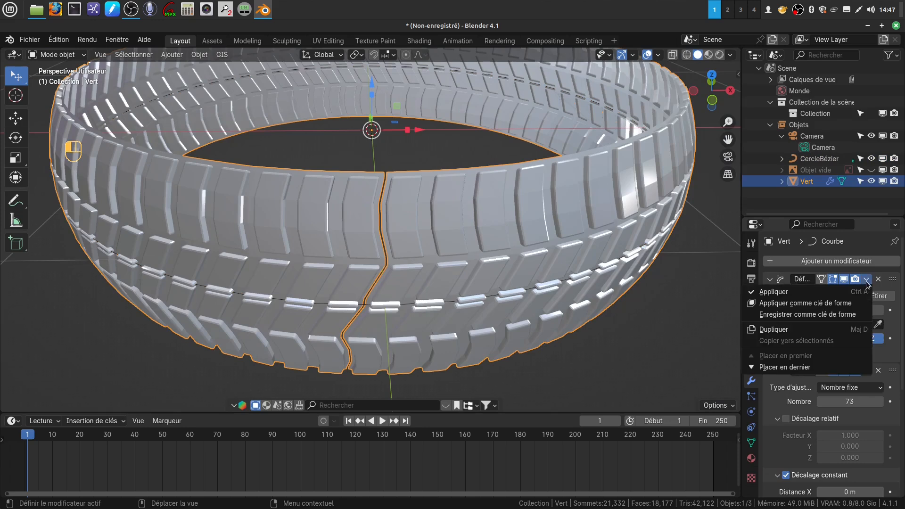
{"action": "left_click", "coordinate": [806, 293]}
{"action": "left_click", "coordinate": [867, 279]}
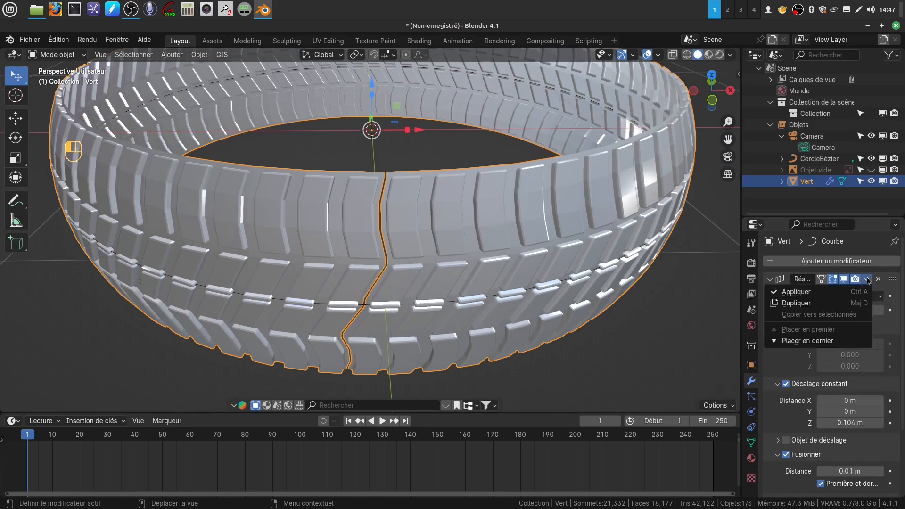
{"action": "left_click", "coordinate": [845, 290]}
{"action": "left_click", "coordinate": [867, 279]}
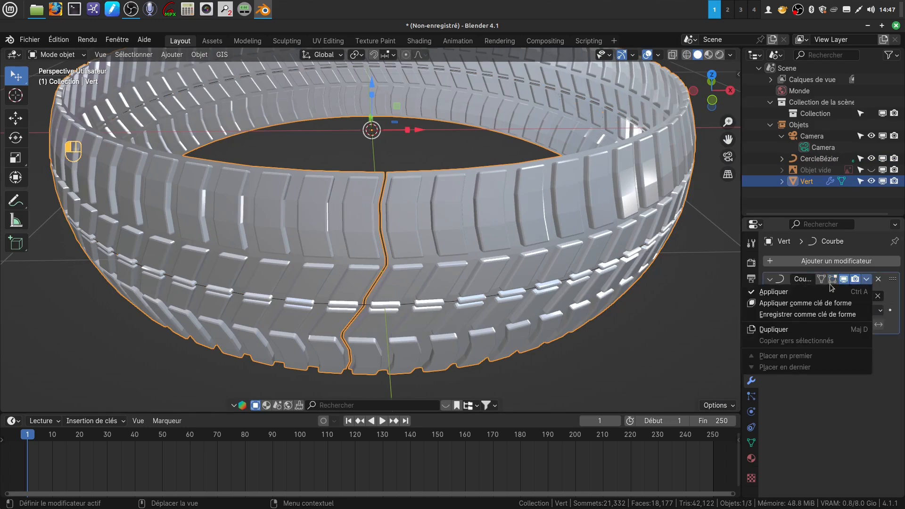
{"action": "left_click", "coordinate": [804, 292]}
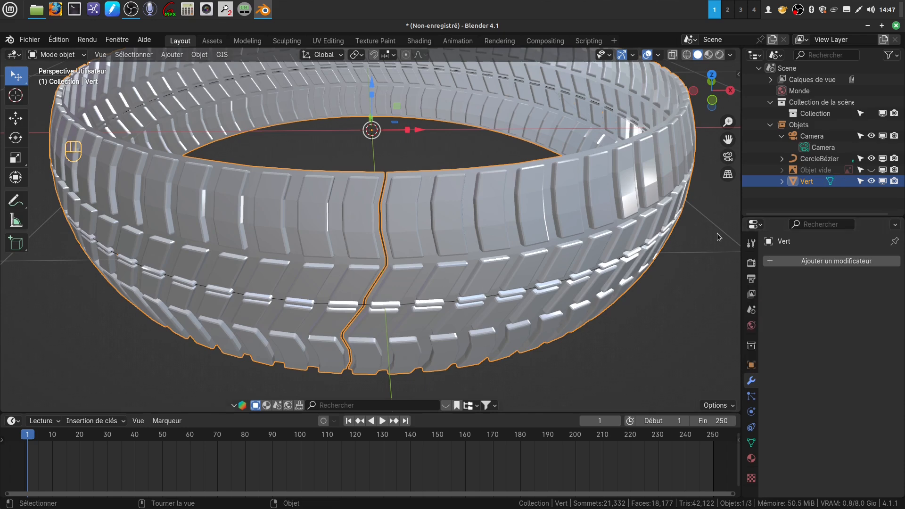
Delete the Bézier circle from the scene.
{"action": "left_click", "coordinate": [812, 161]}
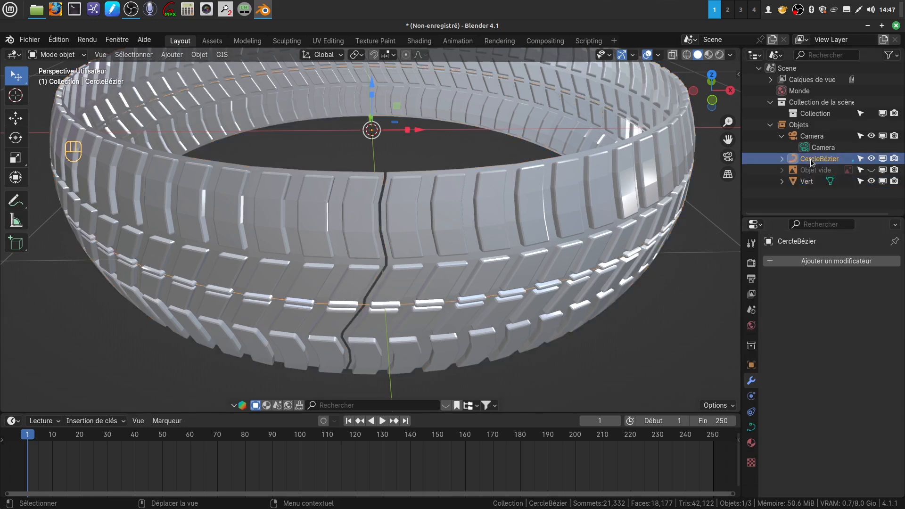
{"action": "right_click", "coordinate": [812, 162]}
{"action": "left_click", "coordinate": [746, 186]}
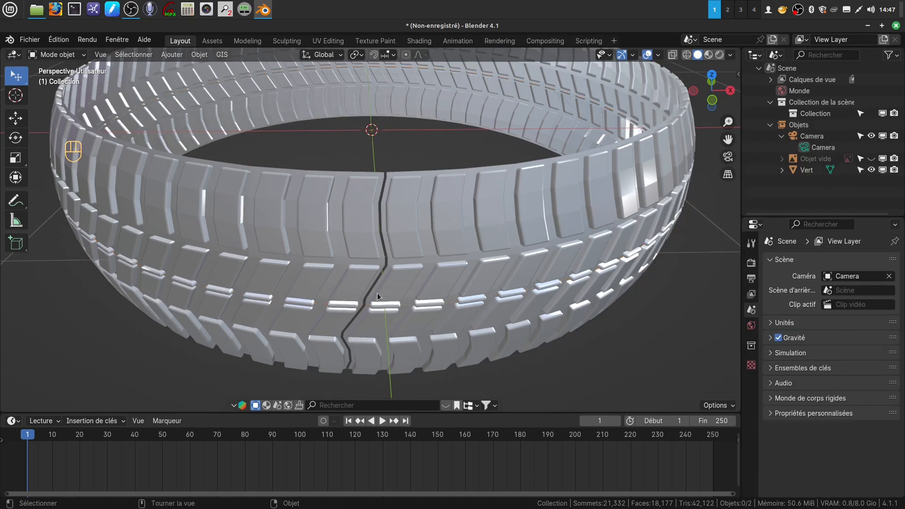
In Edit Mode on the tread mesh, select the edge loops on both sides of the seam gap, including their upper end edges.
{"action": "scroll", "coordinate": [384, 268], "scroll_direction": "up", "scroll_amount": 5}
{"action": "key", "text": "Tab"}
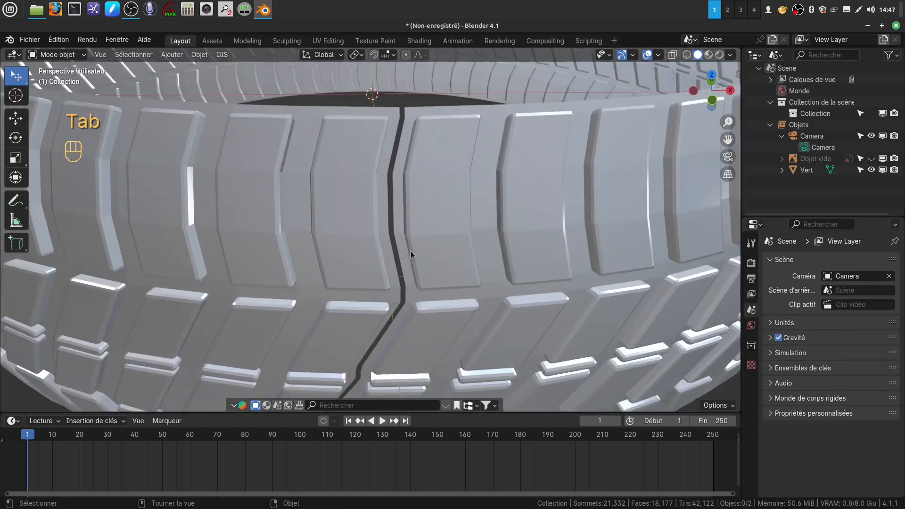
{"action": "left_click", "coordinate": [400, 258]}
{"action": "key", "text": "Tab"}
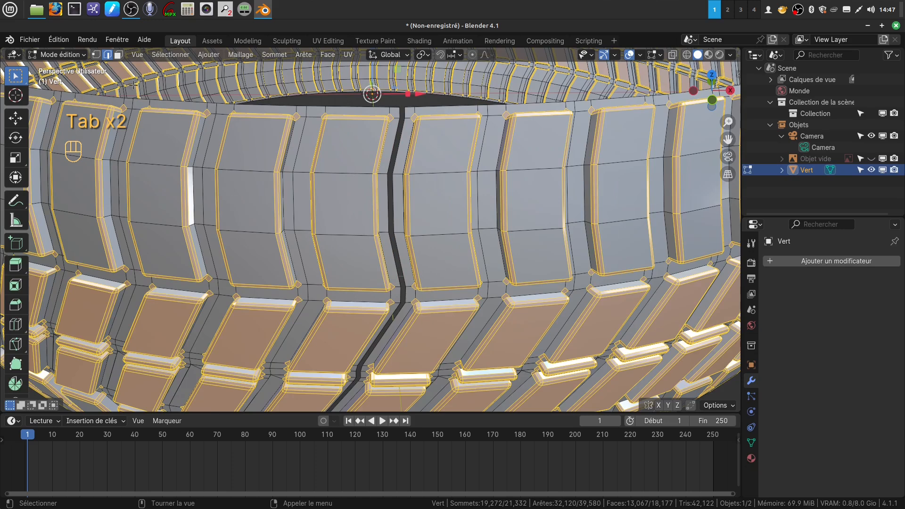
{"action": "left_click", "coordinate": [400, 263], "text": "alt"}
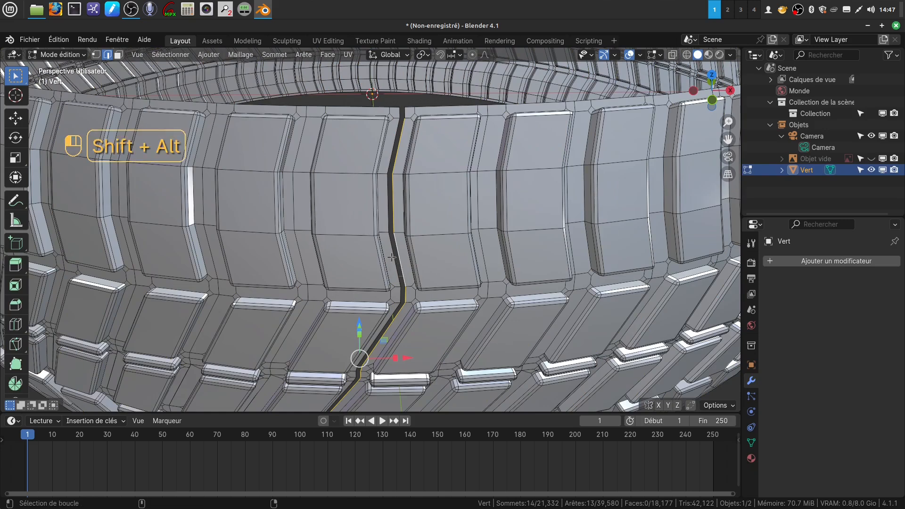
{"action": "left_click", "coordinate": [391, 257], "text": "alt+shift"}
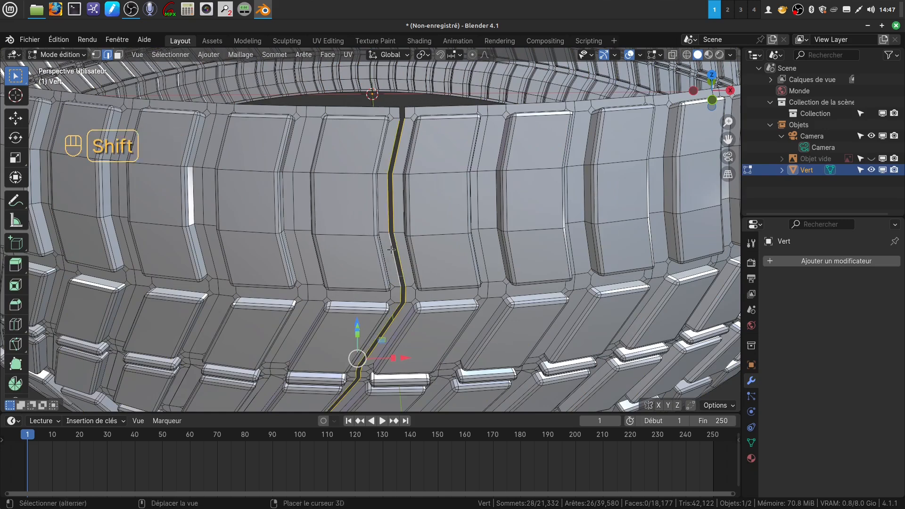
{"action": "left_click", "coordinate": [399, 111], "text": "shift"}
{"action": "left_click", "coordinate": [403, 113], "text": "shift"}
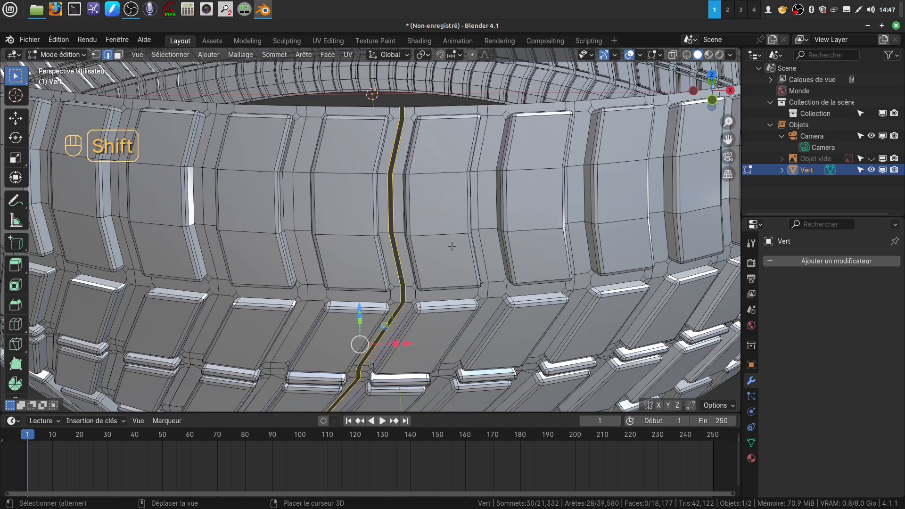
Add the lower end edges on both sides of the seam to the selection and bridge the two edge loops.
{"action": "middle_click_drag", "start_coordinate": [452, 247], "coordinate": [508, 316], "text": "shift"}
{"action": "scroll", "coordinate": [453, 371], "scroll_direction": "up", "scroll_amount": 3}
{"action": "middle_click_drag", "start_coordinate": [453, 358], "coordinate": [458, 303]}
{"action": "middle_click_drag", "start_coordinate": [435, 347], "coordinate": [451, 192], "text": "shift"}
{"action": "scroll", "coordinate": [463, 283], "scroll_direction": "up", "scroll_amount": 3}
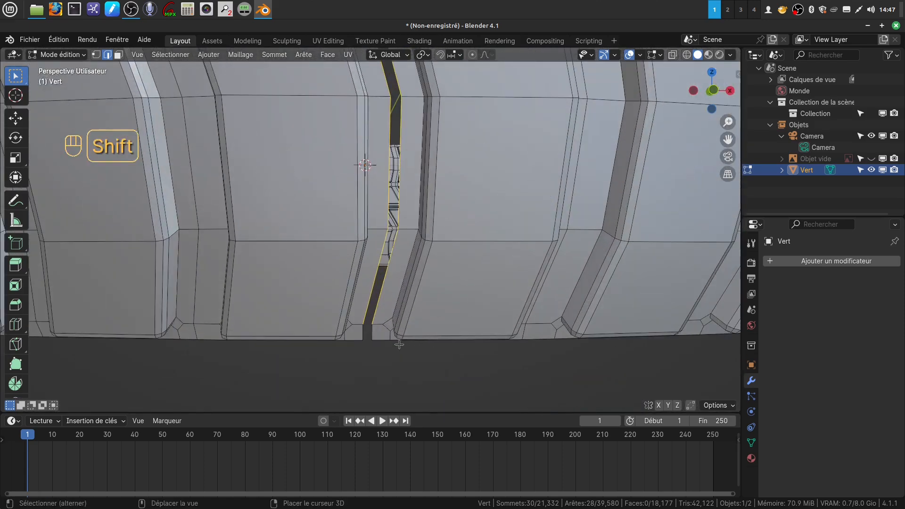
{"action": "left_click", "coordinate": [370, 338], "text": "shift"}
{"action": "left_click", "coordinate": [371, 336], "text": "shift"}
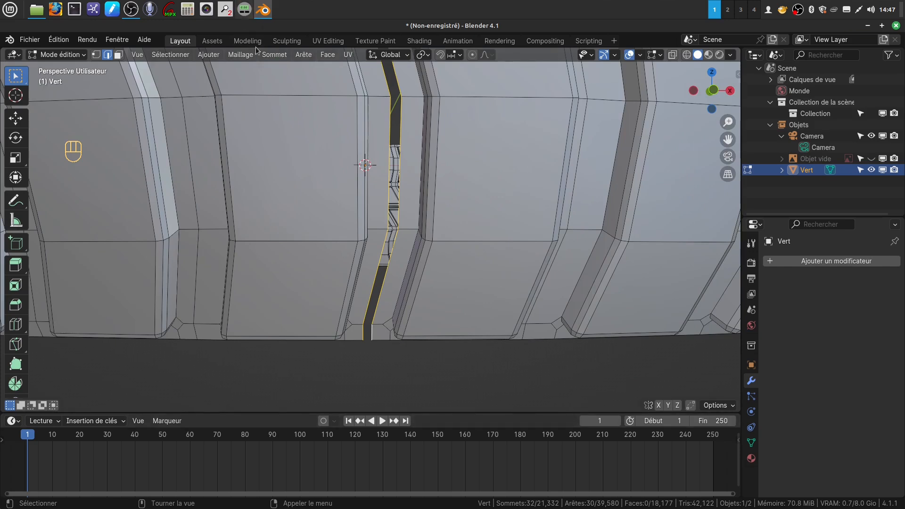
{"action": "left_click", "coordinate": [304, 55]}
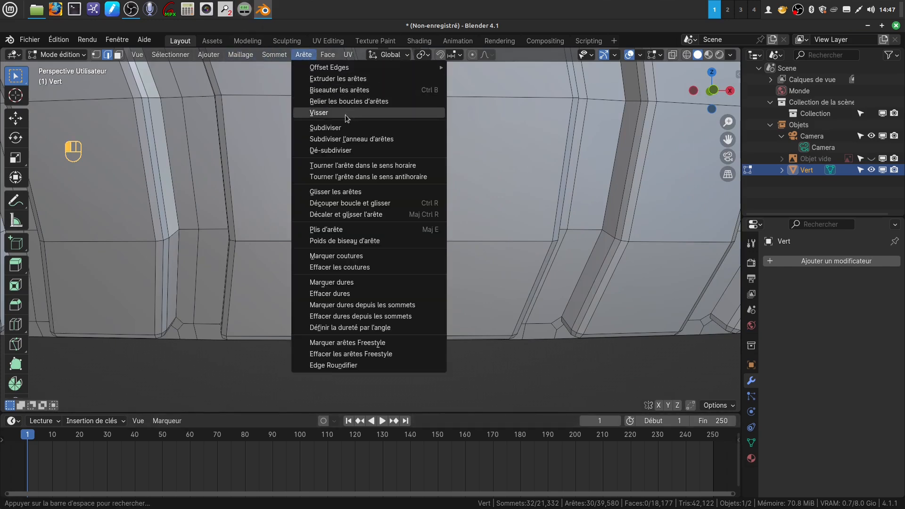
{"action": "left_click", "coordinate": [359, 102]}
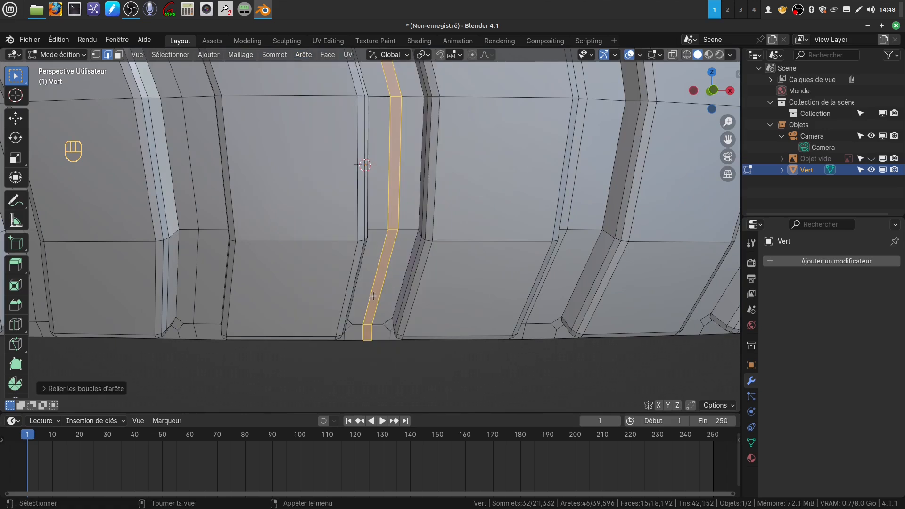
Select one of the two edge loops bordering the bridged strip and dissolve its edges.
{"action": "middle_click_drag", "start_coordinate": [384, 288], "coordinate": [377, 288], "text": "shift"}
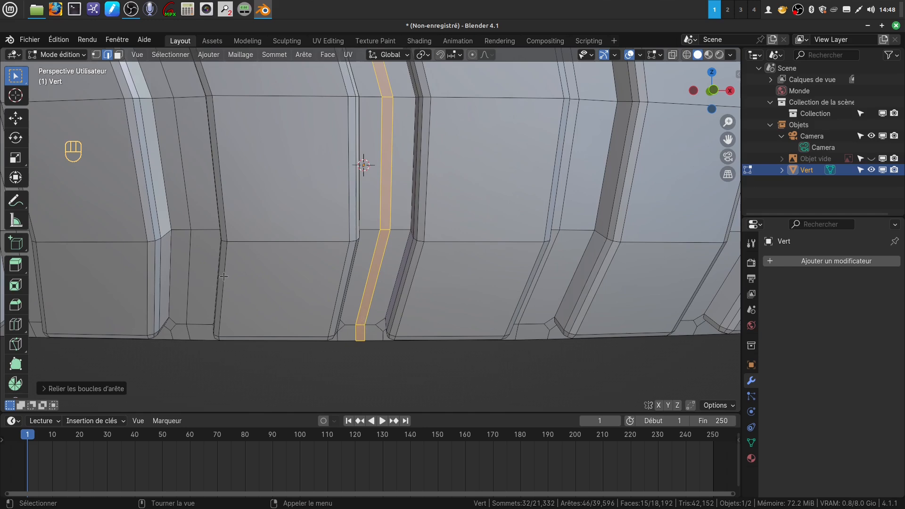
{"action": "left_click", "coordinate": [370, 309], "text": "alt"}
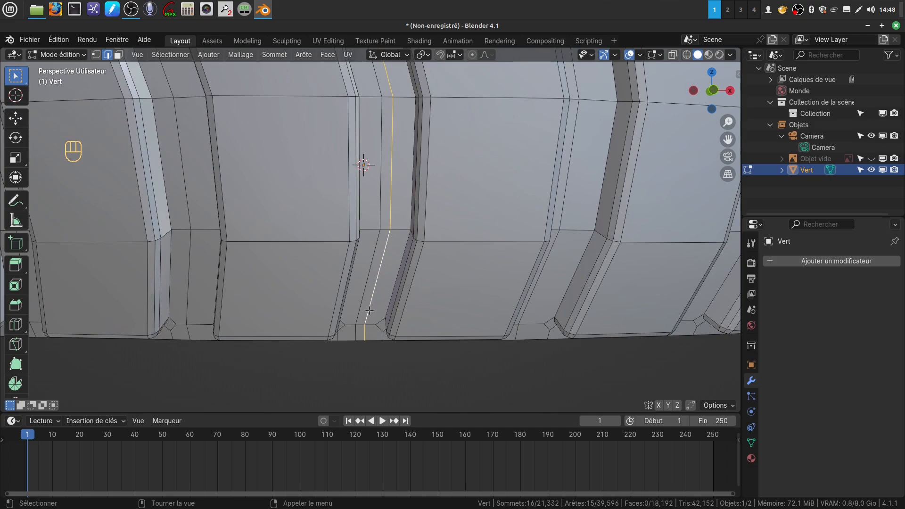
{"action": "scroll", "coordinate": [402, 212], "scroll_direction": "down", "scroll_amount": 4}
{"action": "middle_click_drag", "start_coordinate": [401, 212], "coordinate": [333, 157], "text": "shift"}
{"action": "middle_click_drag", "start_coordinate": [326, 295], "coordinate": [330, 285], "text": "shift"}
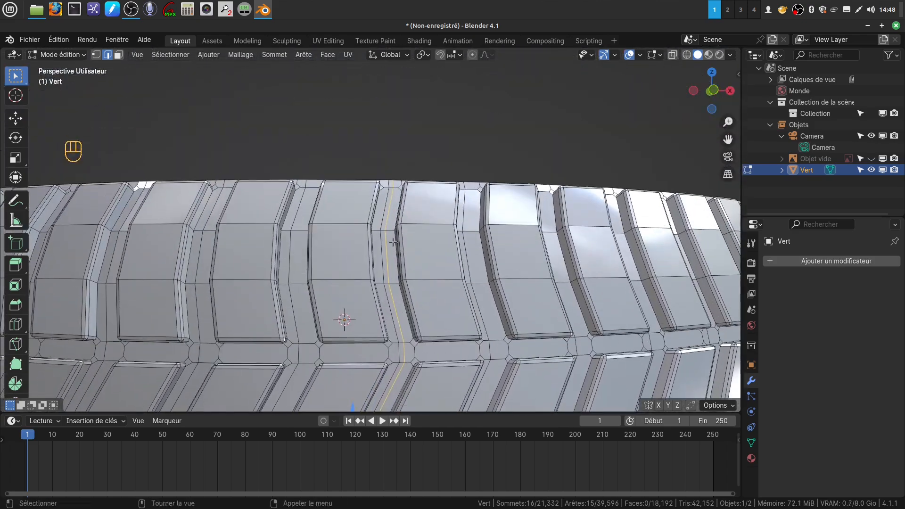
{"action": "key", "text": "x"}
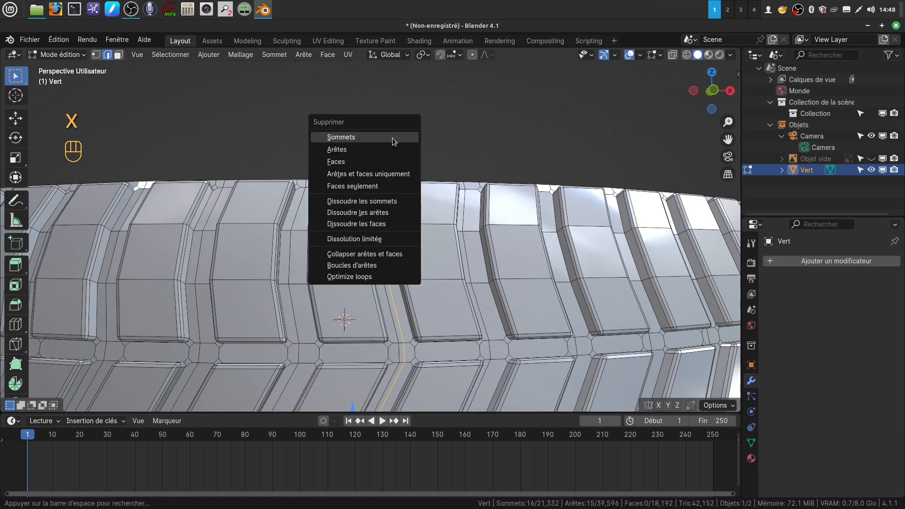
{"action": "left_click", "coordinate": [390, 212]}
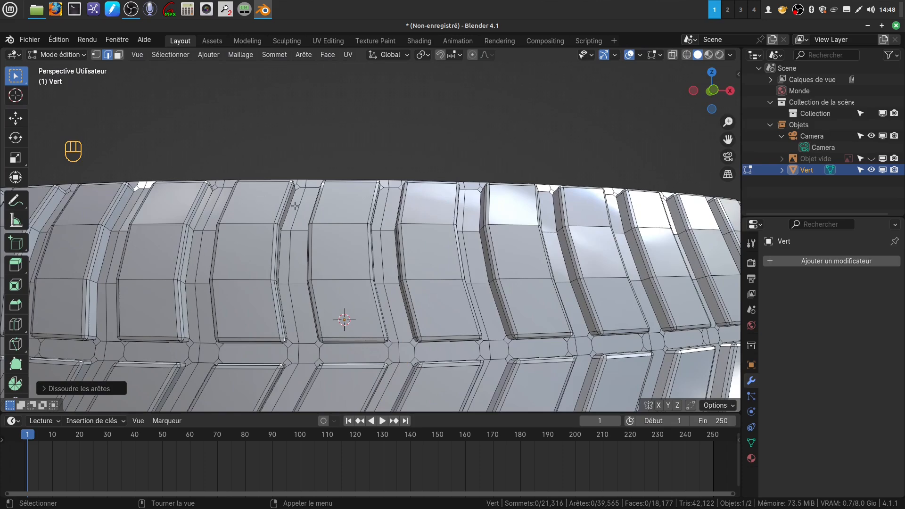
Examine the tread all around the tire from several angles, in Edit Mode and in Object Mode.
{"action": "scroll", "coordinate": [376, 214], "scroll_direction": "down", "scroll_amount": 8}
{"action": "middle_click_drag", "start_coordinate": [376, 214], "coordinate": [515, 307]}
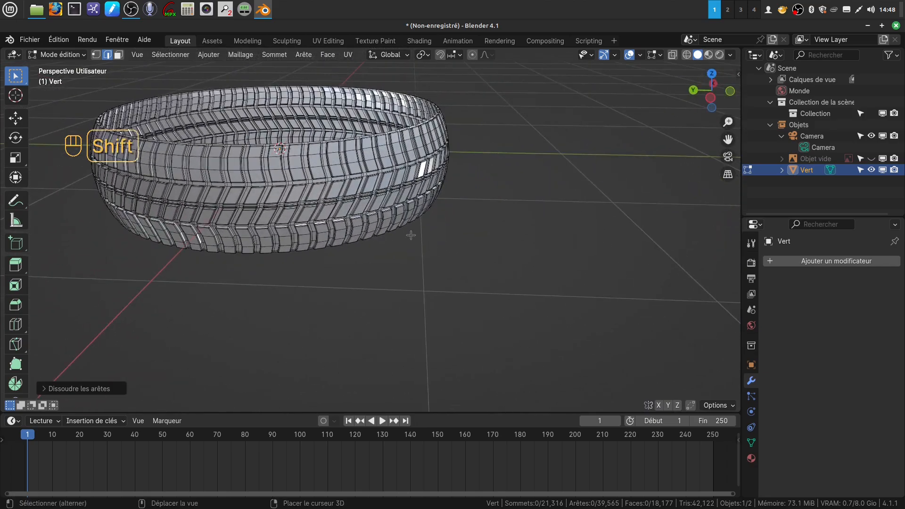
{"action": "middle_click_drag", "start_coordinate": [411, 236], "coordinate": [389, 120], "text": "shift"}
{"action": "scroll", "coordinate": [496, 309], "scroll_direction": "up", "scroll_amount": 3}
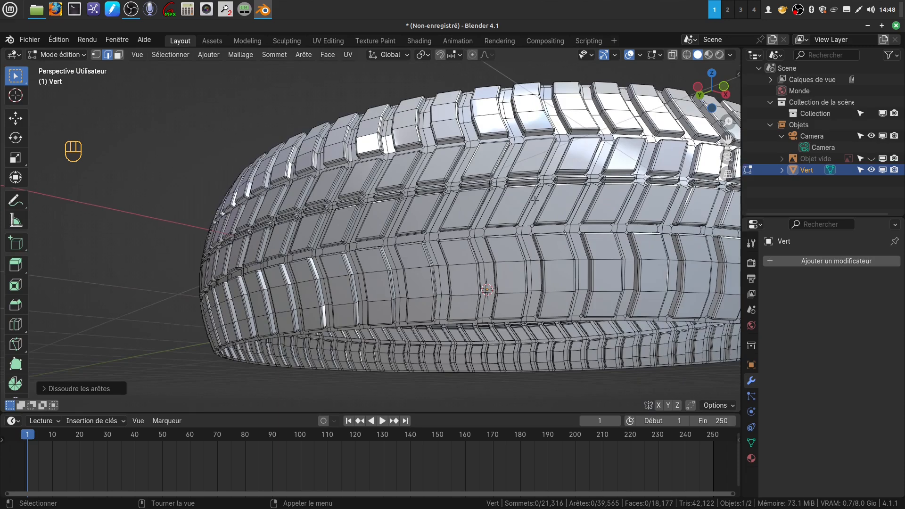
{"action": "scroll", "coordinate": [535, 199], "scroll_direction": "down", "scroll_amount": 3}
{"action": "key", "text": "Tab"}
{"action": "scroll", "coordinate": [524, 183], "scroll_direction": "down", "scroll_amount": 3}
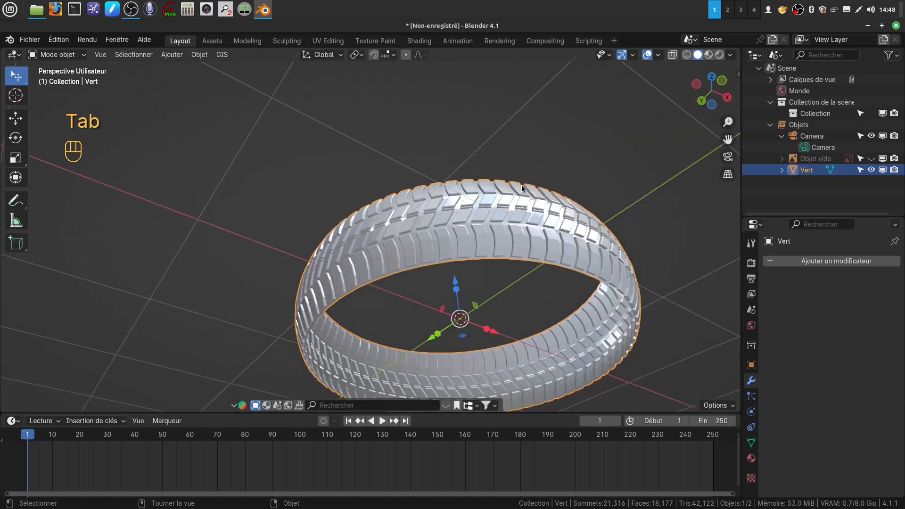
{"action": "middle_click_drag", "start_coordinate": [548, 249], "coordinate": [476, 195], "text": "shift"}
{"action": "middle_click_drag", "start_coordinate": [551, 205], "coordinate": [550, 169]}
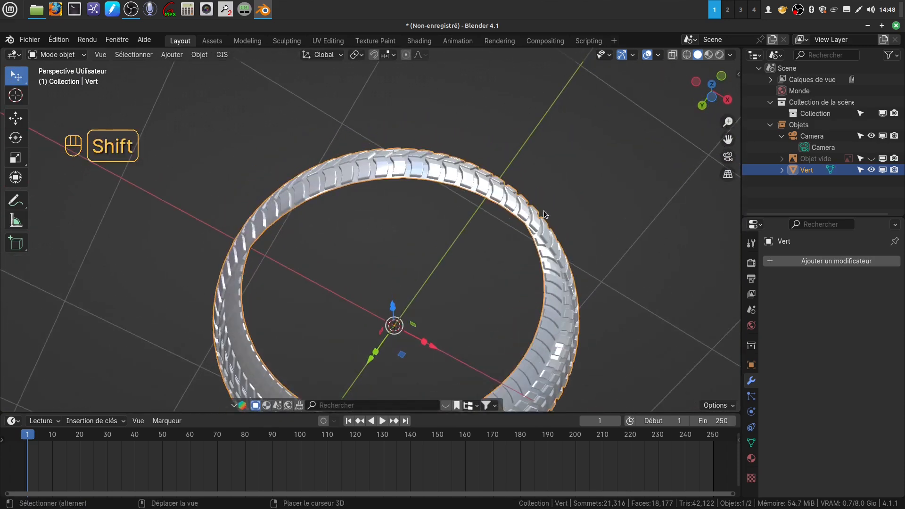
{"action": "middle_click_drag", "start_coordinate": [463, 233], "coordinate": [439, 166], "text": "shift"}
{"action": "middle_click_drag", "start_coordinate": [439, 166], "coordinate": [438, 190]}
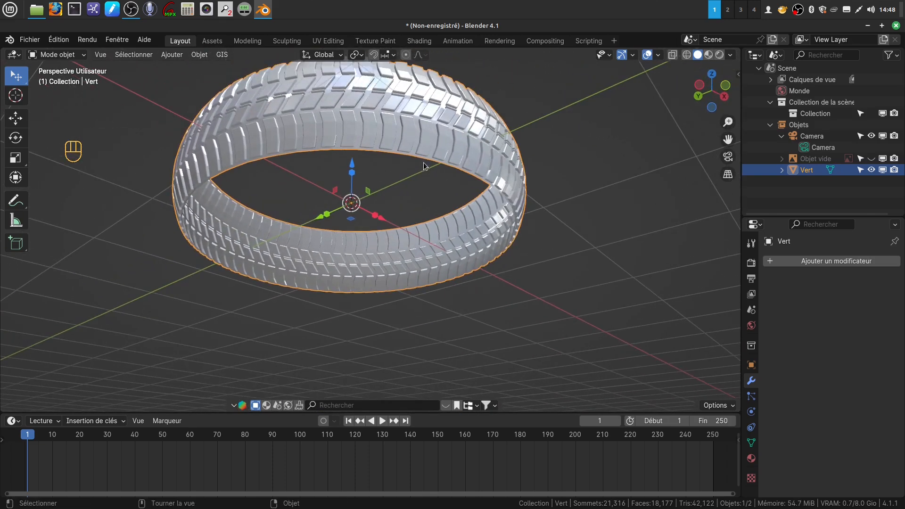
Clear the object selection, reselect the tire mesh and enter Edit Mode on it.
{"action": "key", "text": "a"}
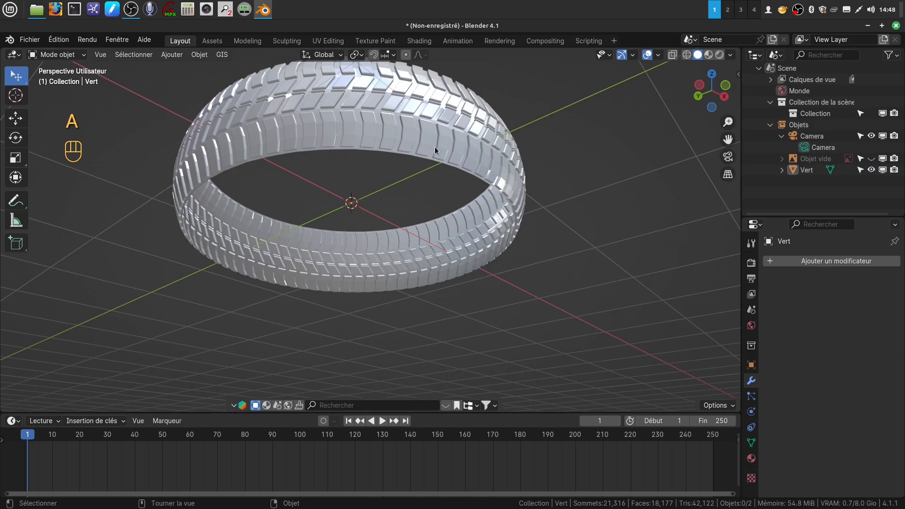
{"action": "left_click", "coordinate": [435, 147]}
{"action": "key", "text": "Tab"}
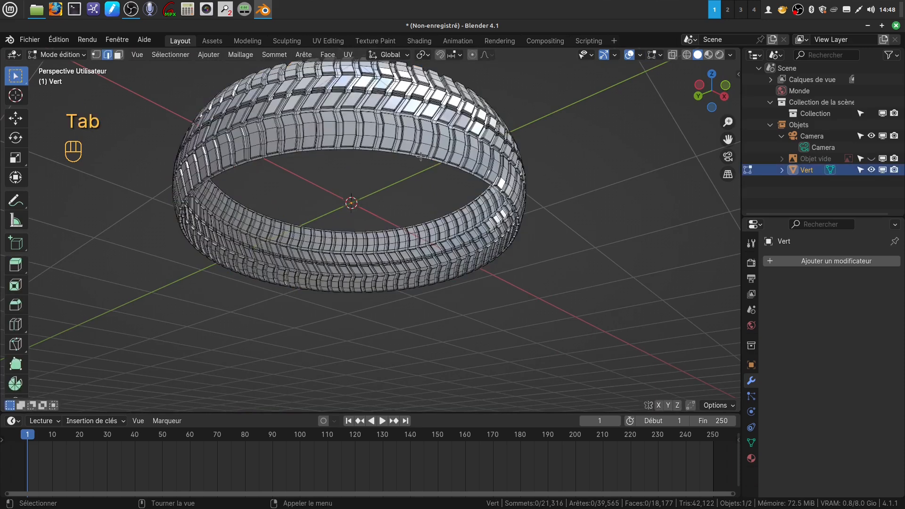
Select the tyre's lower open border edge loop and round it with LoopTools Circle.
{"action": "left_click", "coordinate": [421, 156], "text": "alt"}
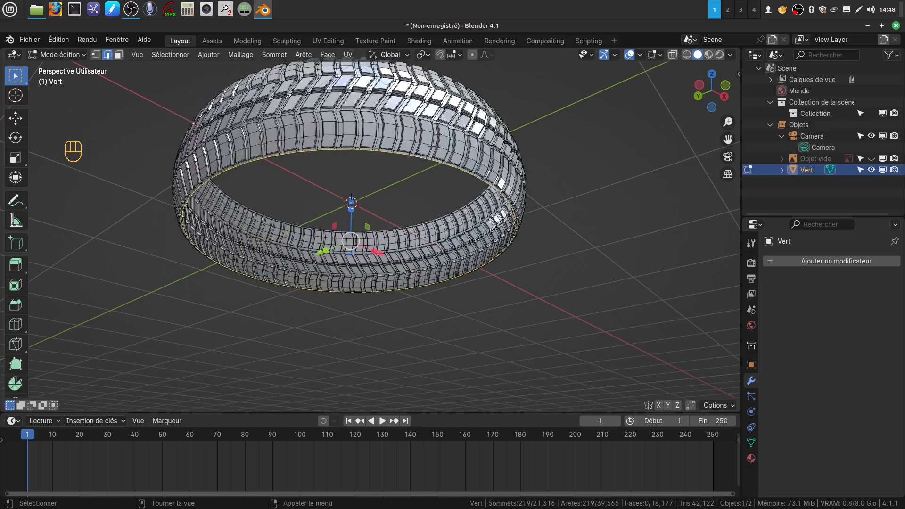
{"action": "middle_click_drag", "start_coordinate": [452, 180], "coordinate": [443, 156]}
{"action": "scroll", "coordinate": [452, 173], "scroll_direction": "up", "scroll_amount": 3}
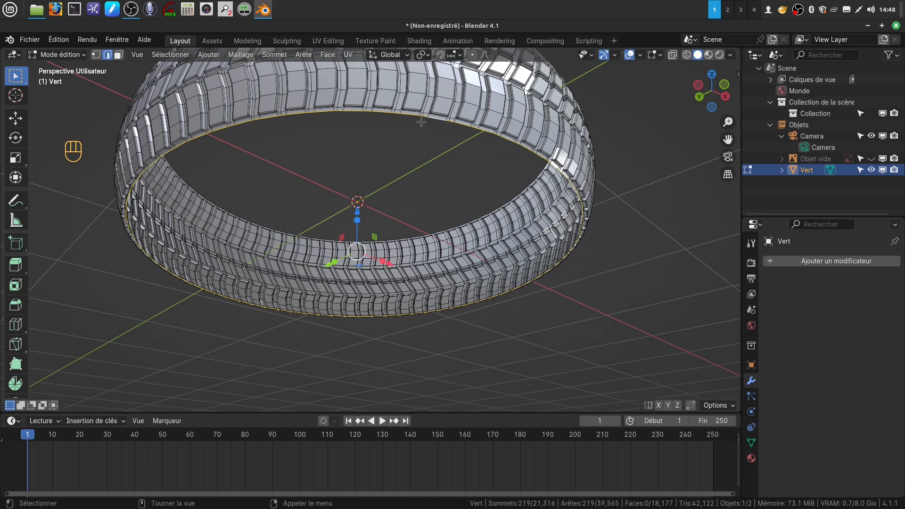
{"action": "key", "text": "ctrl+e"}
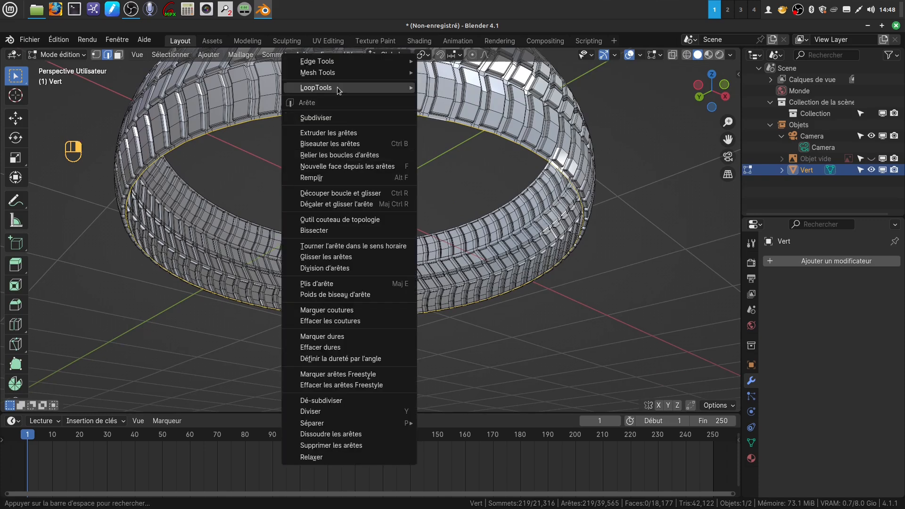
{"action": "mouse_move", "coordinate": [338, 87]}
{"action": "left_click", "coordinate": [443, 100]}
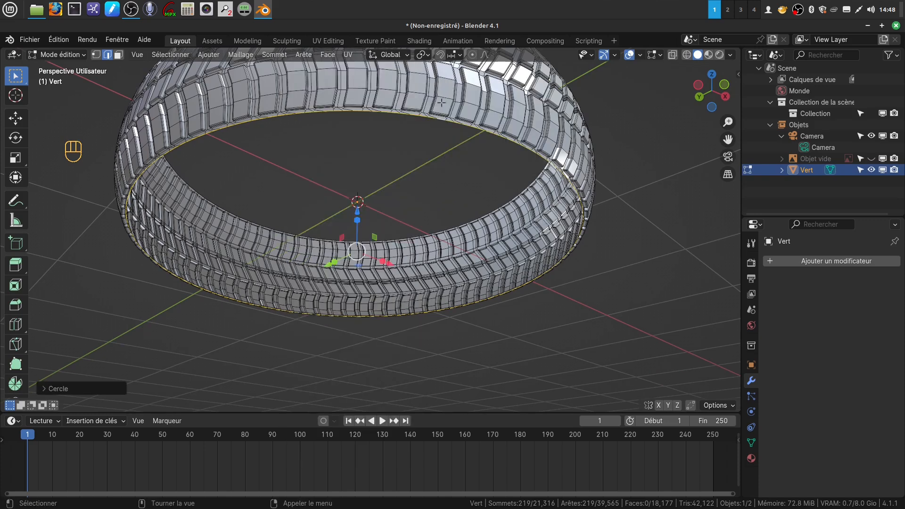
Select the tyre's upper open border edge loop and round it with LoopTools Circle.
{"action": "middle_click_drag", "start_coordinate": [431, 125], "coordinate": [442, 191]}
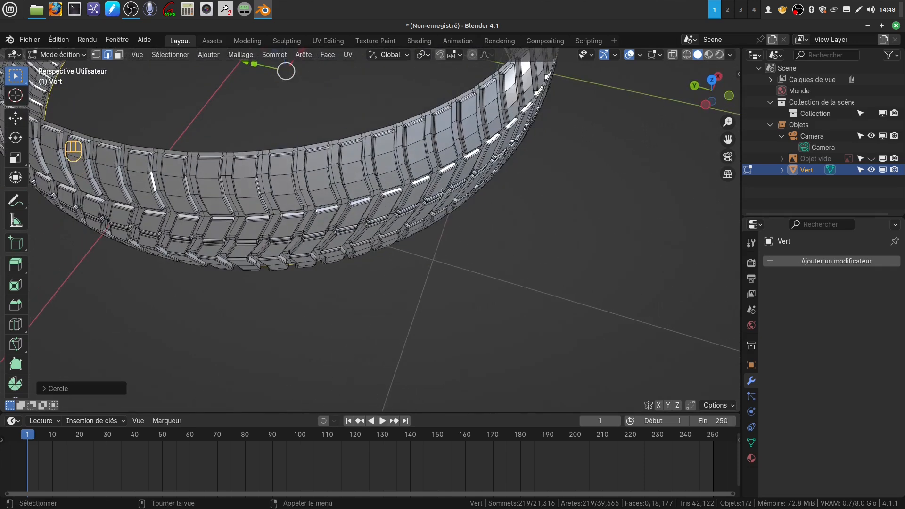
{"action": "left_click", "coordinate": [383, 126], "text": "alt"}
{"action": "key", "text": "ctrl+e"}
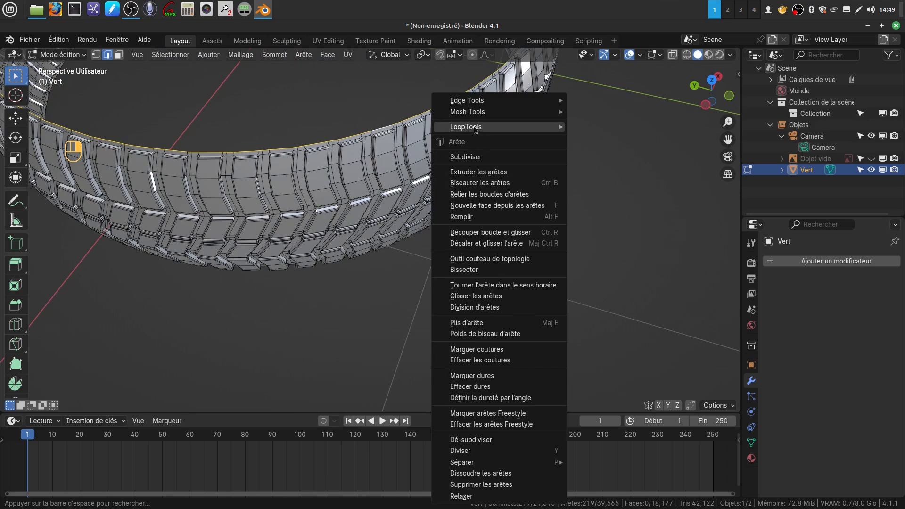
{"action": "mouse_move", "coordinate": [474, 126]}
{"action": "left_click", "coordinate": [591, 141]}
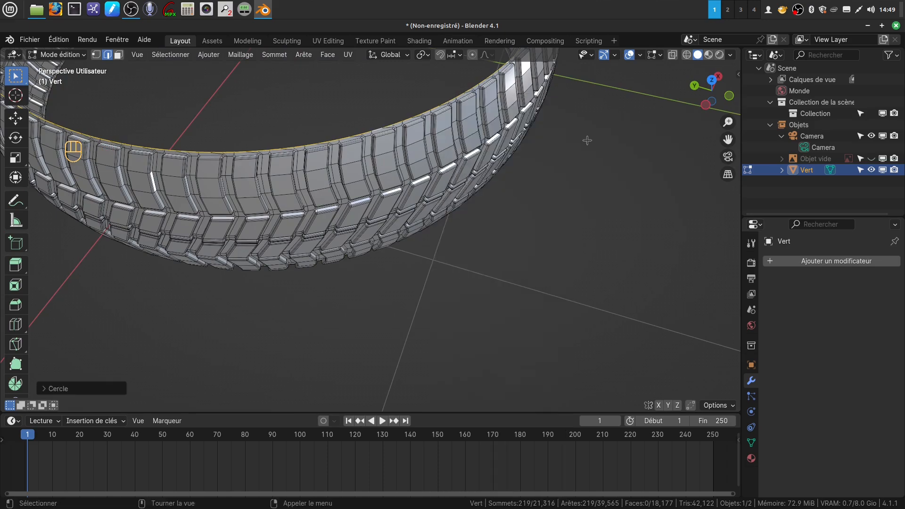
{"action": "middle_click_drag", "start_coordinate": [529, 196], "coordinate": [490, 406]}
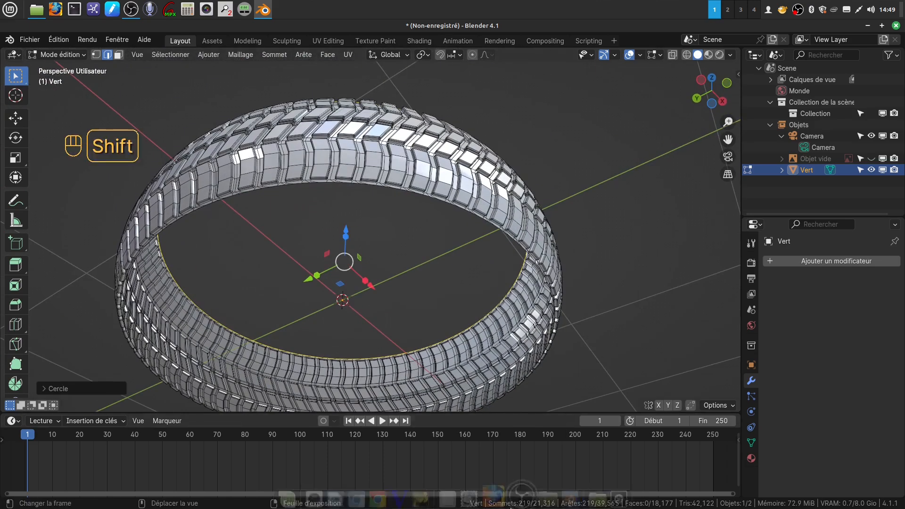
{"action": "middle_click", "coordinate": [523, 501], "text": "shift"}
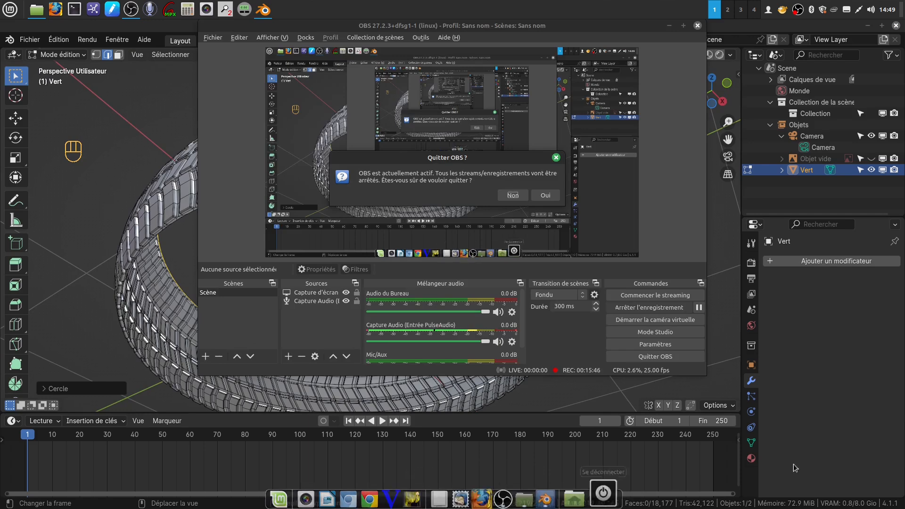
{"action": "left_click", "coordinate": [670, 26]}
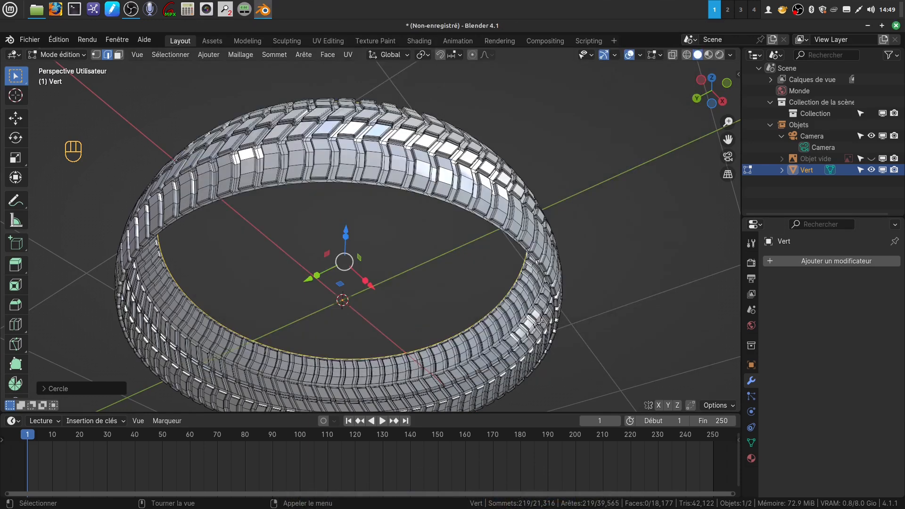
Add the lower border edge loop to the selection and set the transform pivot point to individual origins (Origines individuelles).
{"action": "scroll", "coordinate": [508, 288], "scroll_direction": "up", "scroll_amount": 4}
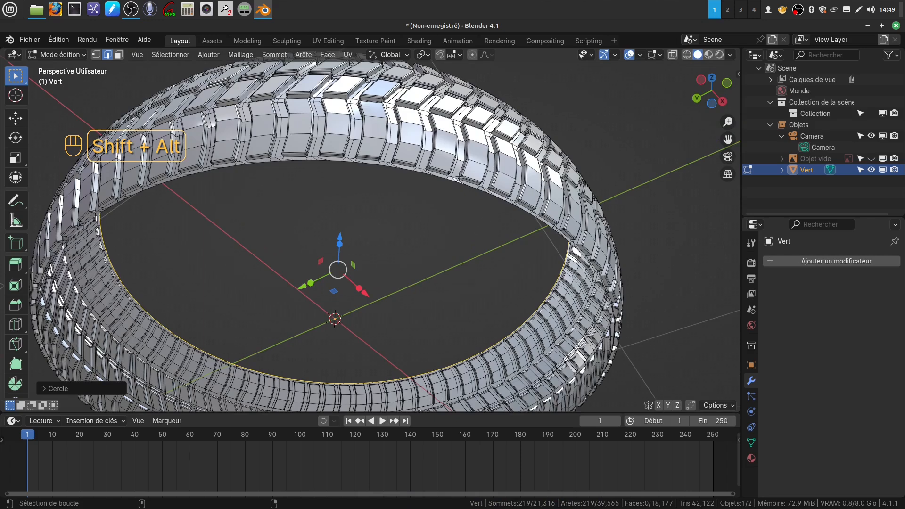
{"action": "left_click", "coordinate": [461, 186], "text": "alt+shift"}
{"action": "scroll", "coordinate": [460, 240], "scroll_direction": "down", "scroll_amount": 4}
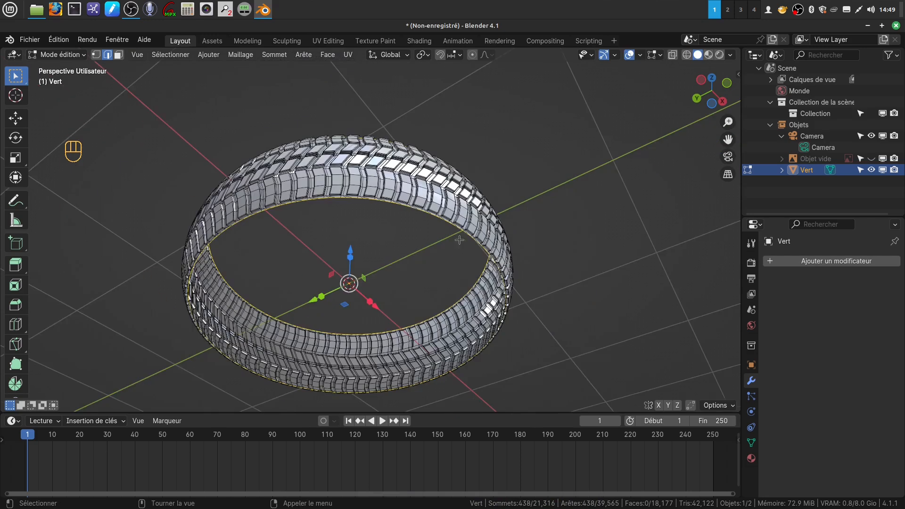
{"action": "middle_click_drag", "start_coordinate": [459, 240], "coordinate": [453, 142]}
{"action": "left_click", "coordinate": [423, 55]}
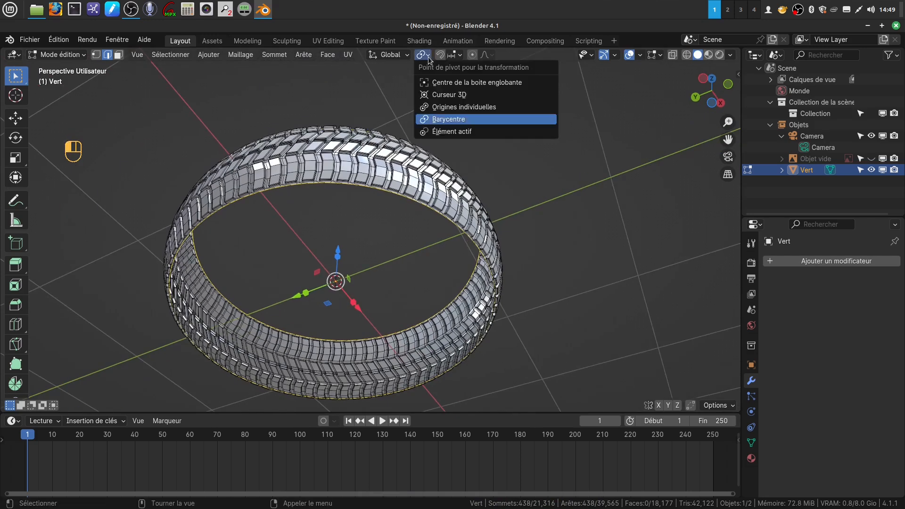
{"action": "left_click", "coordinate": [454, 107]}
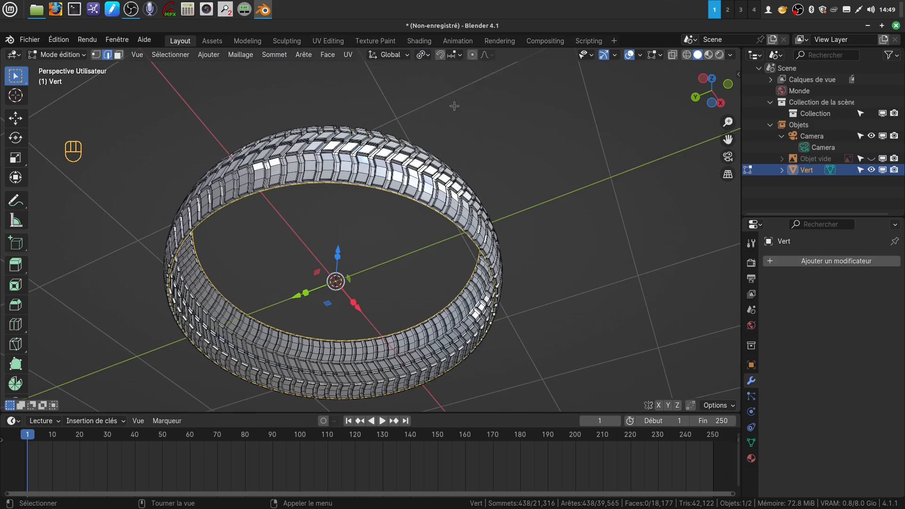
Extrude both border loops and scale them inward to form the tyre's two flat sidewalls.
{"action": "middle_click_drag", "start_coordinate": [461, 282], "coordinate": [474, 298]}
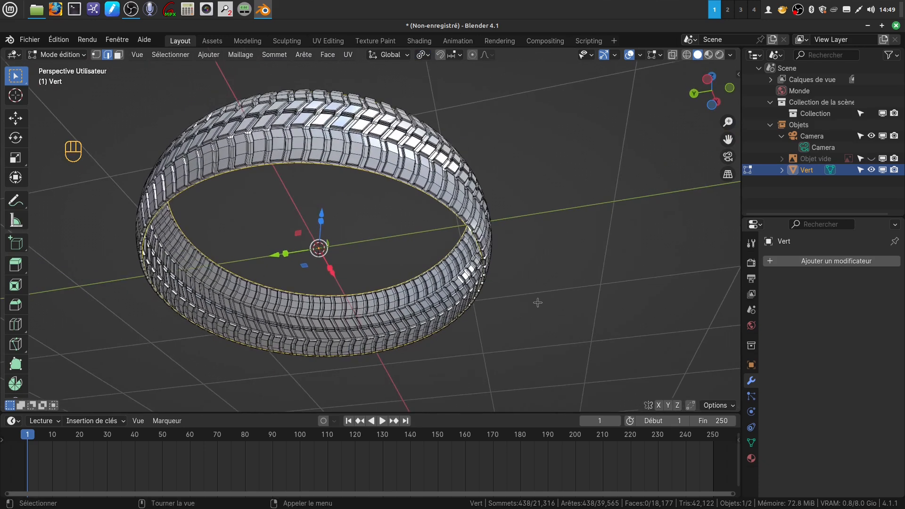
{"action": "key", "text": "e"}
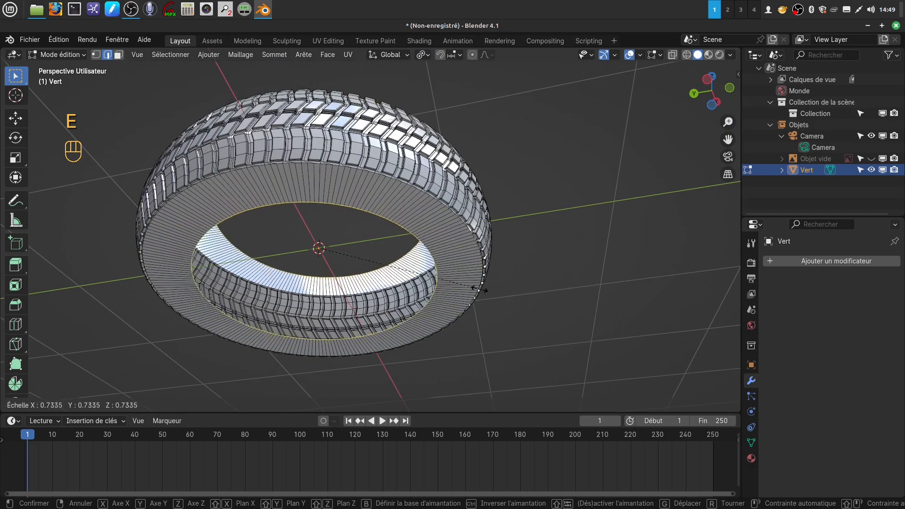
{"action": "left_click", "coordinate": [504, 289]}
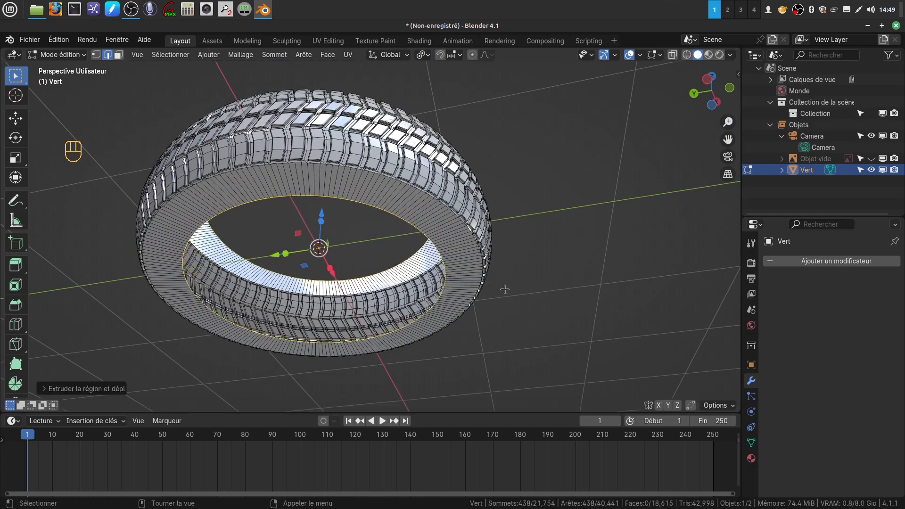
Add one centred loop cut to each of the two sidewalls.
{"action": "middle_click_drag", "start_coordinate": [504, 289], "coordinate": [525, 170]}
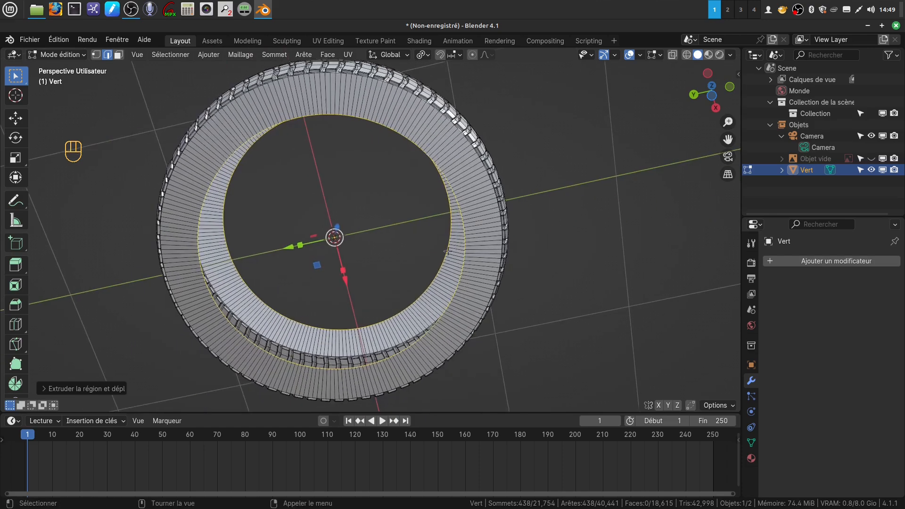
{"action": "middle_click_drag", "start_coordinate": [446, 251], "coordinate": [459, 175]}
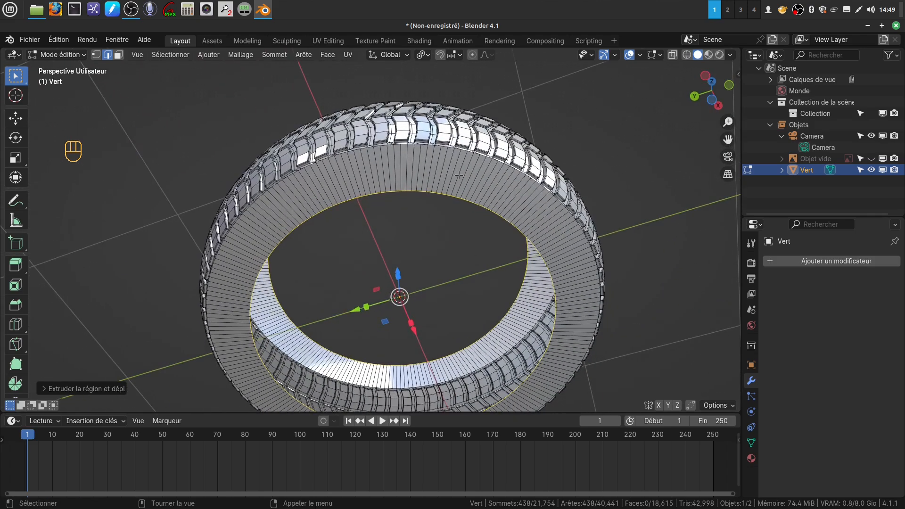
{"action": "key", "text": "ctrl"}
{"action": "key", "text": "ctrl+r"}
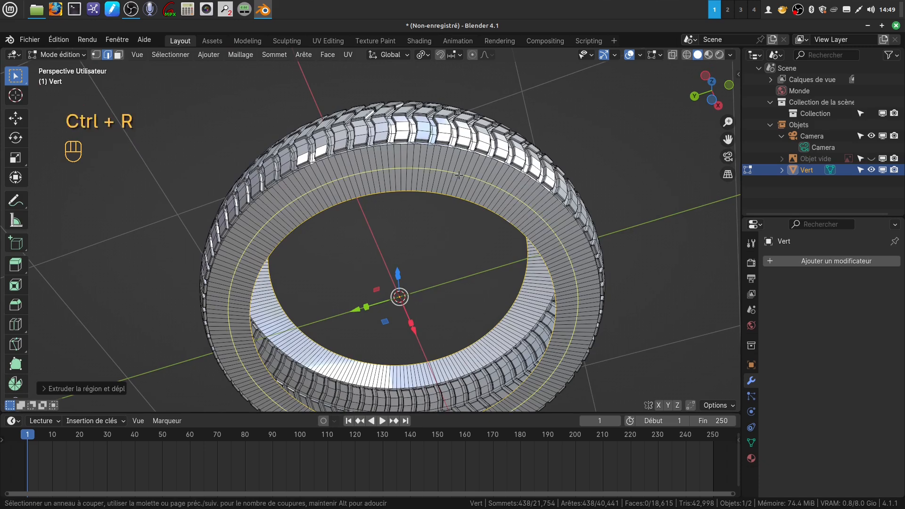
{"action": "left_click", "coordinate": [460, 175]}
{"action": "right_click", "coordinate": [459, 175]}
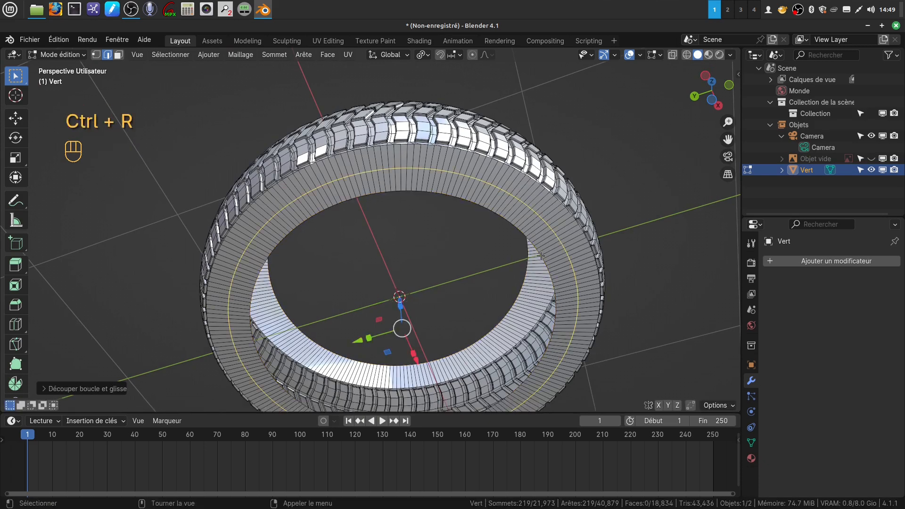
{"action": "key", "text": "ctrl+r"}
{"action": "left_click", "coordinate": [526, 305]}
{"action": "right_click", "coordinate": [525, 305]}
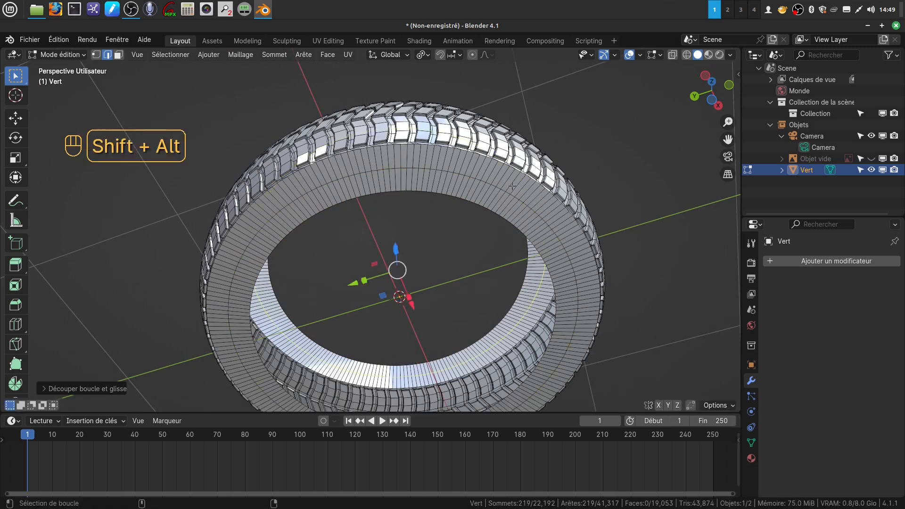
Select the middle loops of both sidewalls together and set the transform pivot point to median point (Barycentre).
{"action": "left_click", "coordinate": [495, 186], "text": "alt+shift"}
{"action": "scroll", "coordinate": [494, 189], "scroll_direction": "down", "scroll_amount": 3}
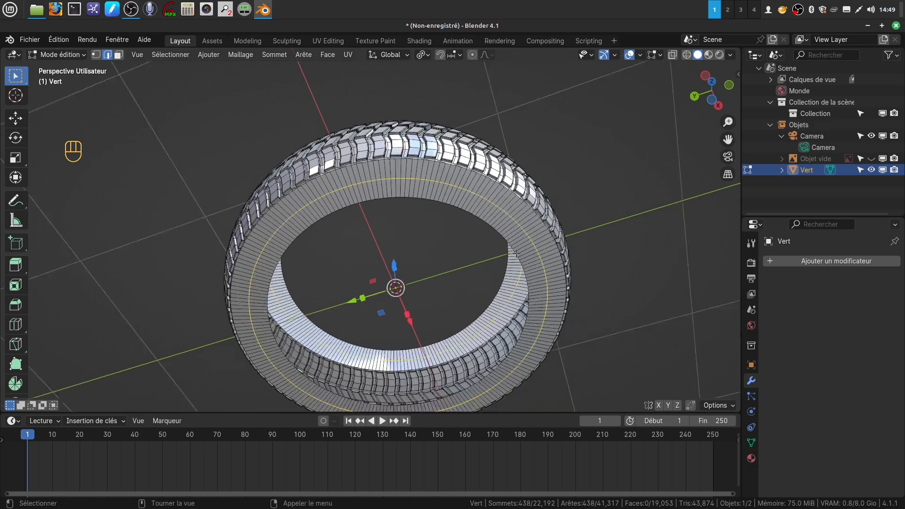
{"action": "middle_click_drag", "start_coordinate": [494, 189], "coordinate": [424, 55]}
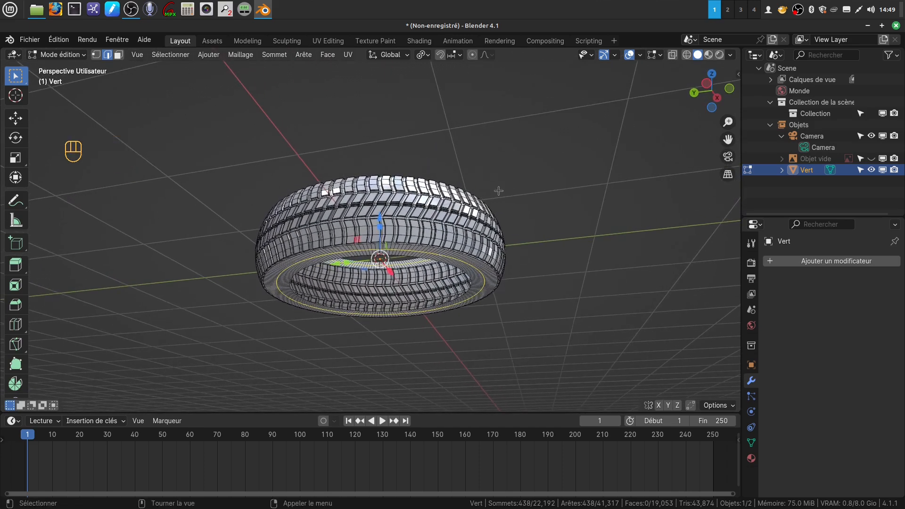
{"action": "left_click", "coordinate": [427, 56]}
{"action": "left_click", "coordinate": [451, 120]}
Scale the two middle sidewall loops along Z by about 1.18 to bulge the sidewalls outward.
{"action": "middle_click_drag", "start_coordinate": [437, 262], "coordinate": [440, 300]}
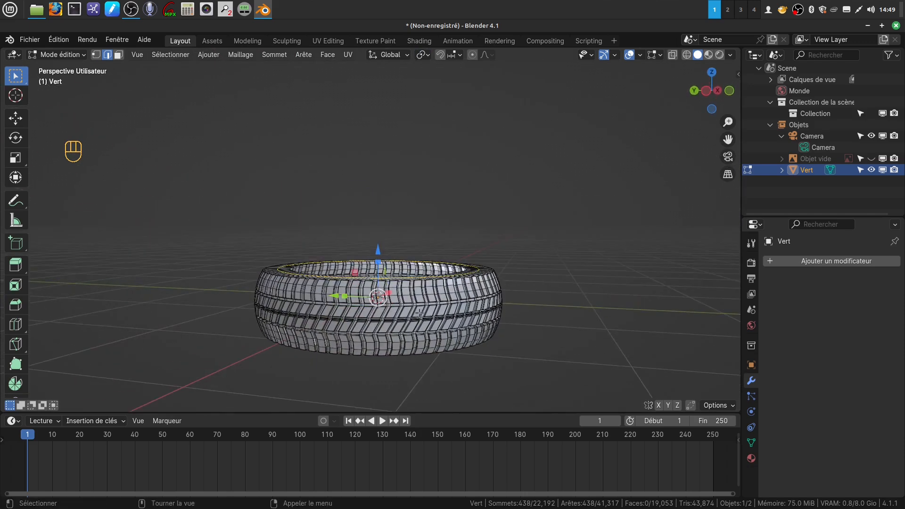
{"action": "scroll", "coordinate": [420, 313], "scroll_direction": "up", "scroll_amount": 2}
{"action": "key", "text": "s"}
{"action": "key", "text": "z"}
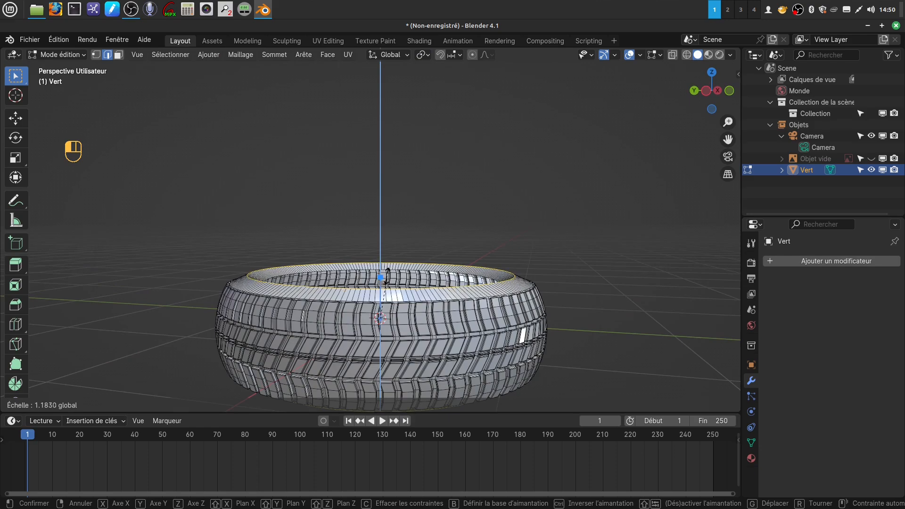
{"action": "left_click", "coordinate": [386, 277]}
Bevel the two middle sidewall loops with a width of about 0.115 m and 7 segments.
{"action": "middle_click_drag", "start_coordinate": [418, 296], "coordinate": [479, 165]}
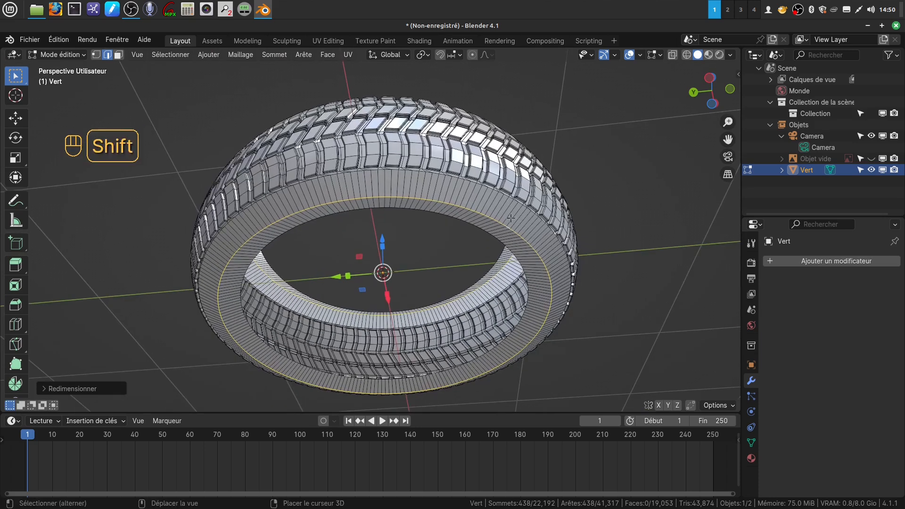
{"action": "middle_click_drag", "start_coordinate": [505, 213], "coordinate": [501, 212], "text": "shift"}
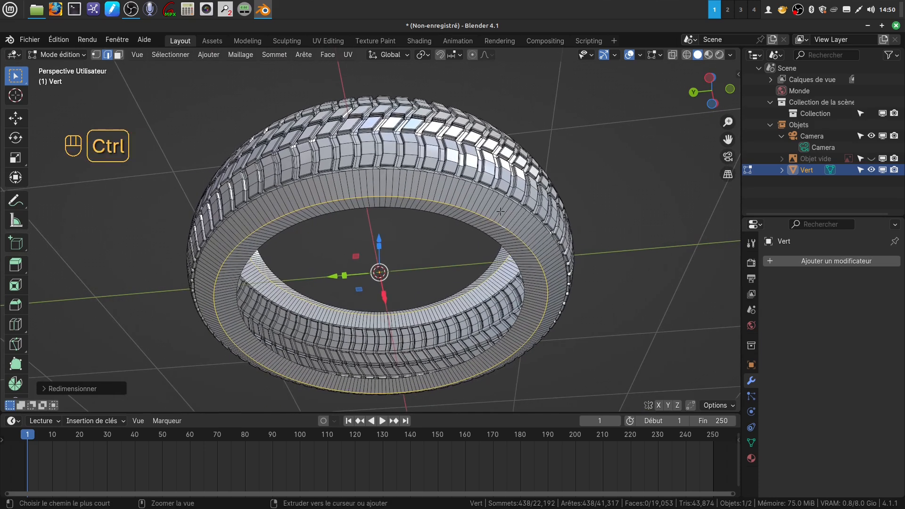
{"action": "key", "text": "ctrl+b"}
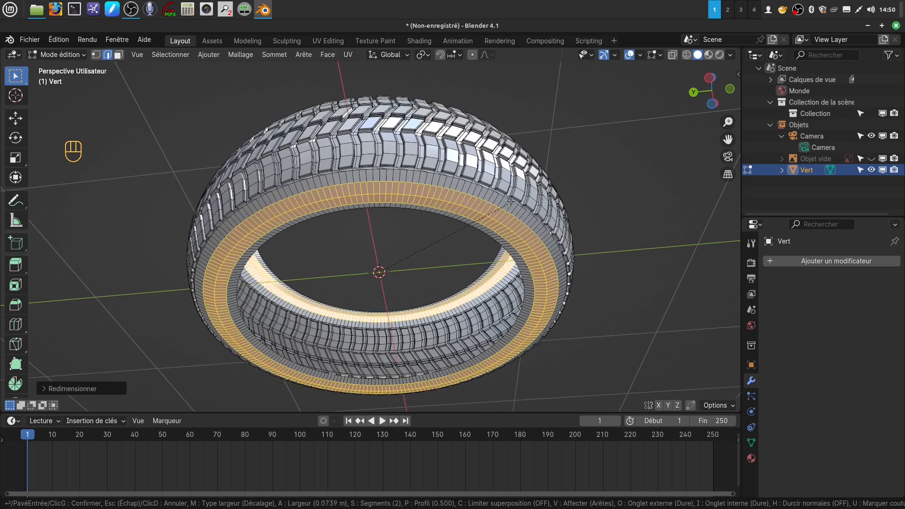
{"action": "scroll", "coordinate": [512, 200], "scroll_direction": "up", "scroll_amount": 5}
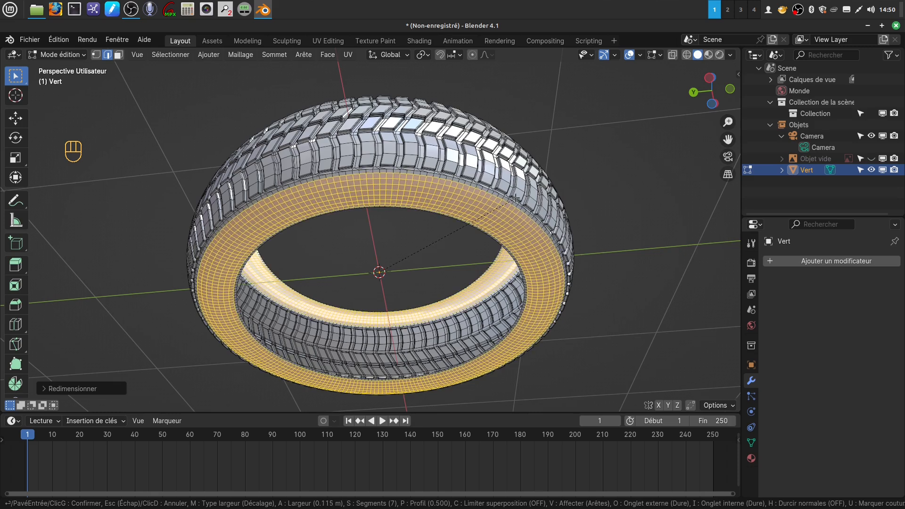
{"action": "left_click", "coordinate": [516, 196]}
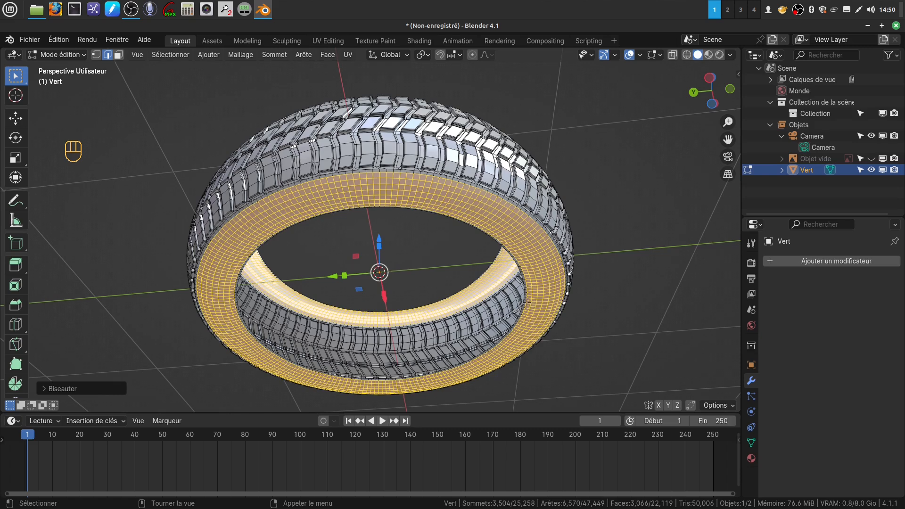
Return to Object Mode and apply smooth shading (Ombrage lissé) to the tyre.
{"action": "middle_click_drag", "start_coordinate": [530, 295], "coordinate": [493, 304]}
{"action": "key", "text": "Tab"}
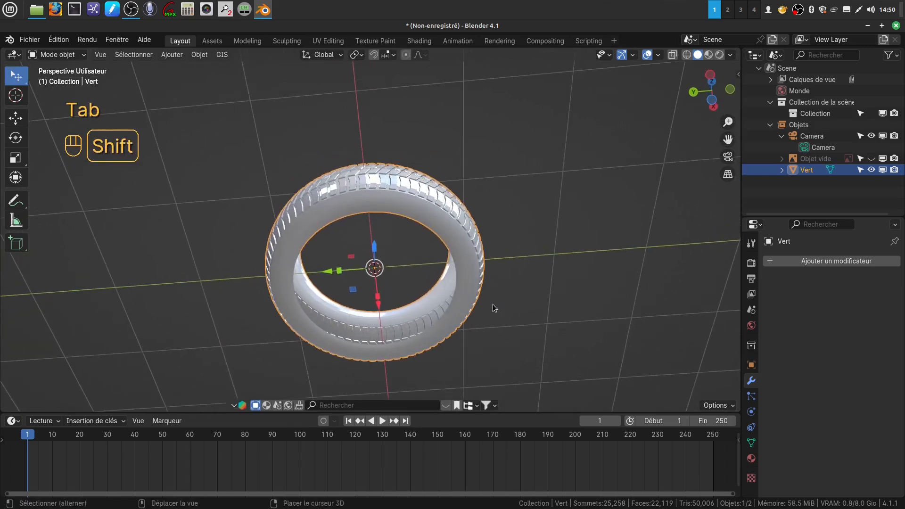
{"action": "right_click", "coordinate": [468, 258]}
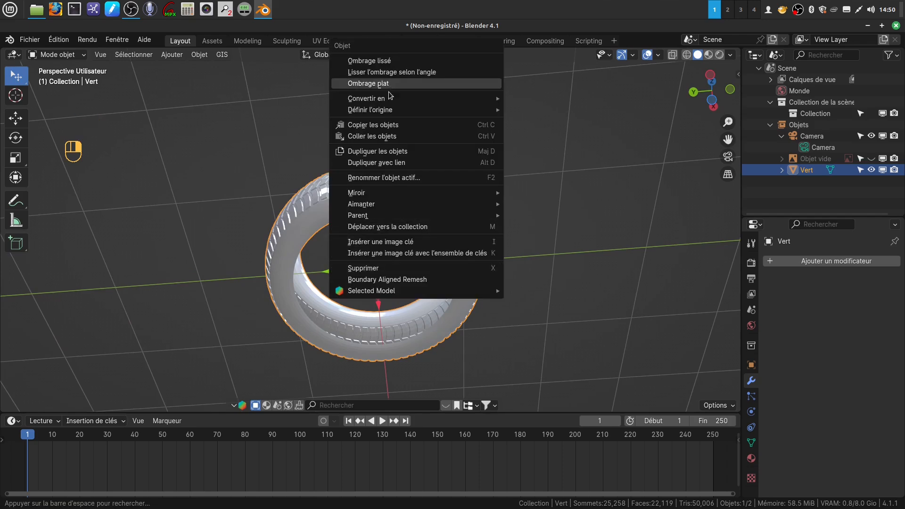
{"action": "left_click", "coordinate": [388, 63]}
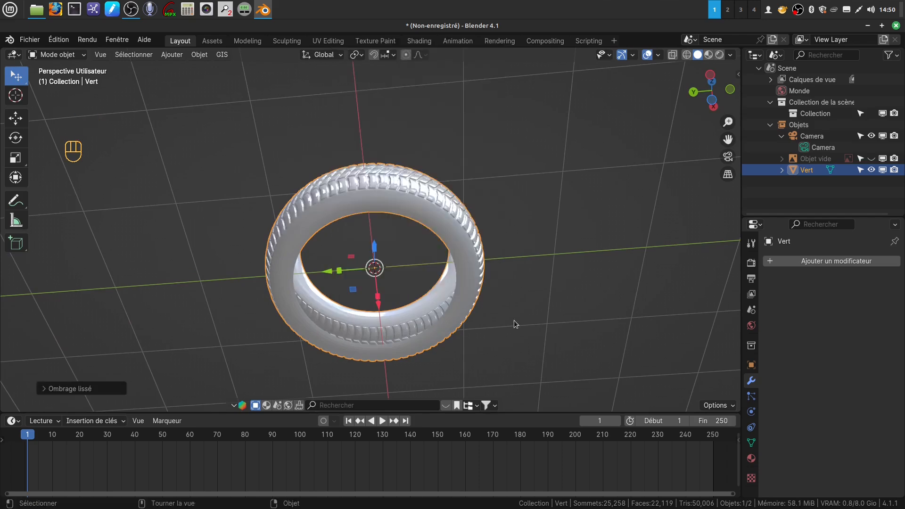
{"action": "scroll", "coordinate": [515, 320], "scroll_direction": "up", "scroll_amount": 3}
{"action": "middle_click_drag", "start_coordinate": [514, 321], "coordinate": [498, 344]}
{"action": "scroll", "coordinate": [474, 317], "scroll_direction": "up", "scroll_amount": 2}
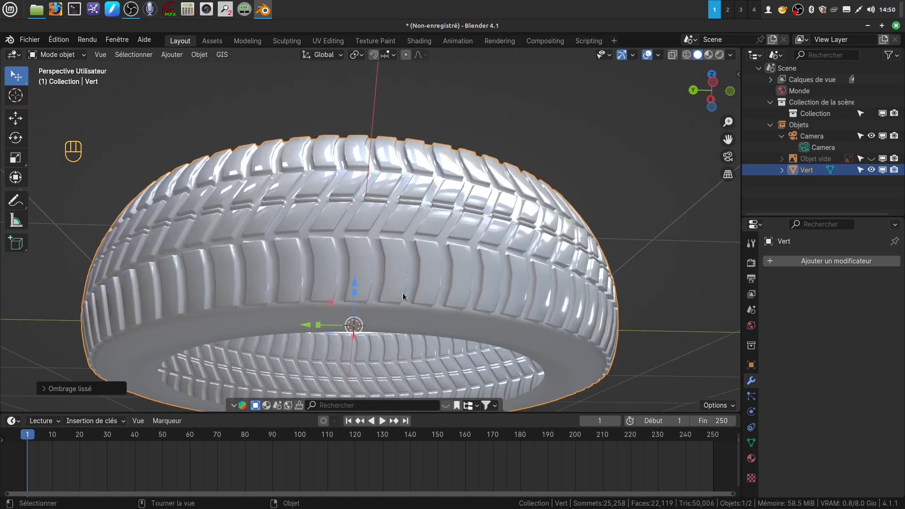
In Edit Mode, select the innermost edge loops of both sidewalls together.
{"action": "middle_click_drag", "start_coordinate": [403, 296], "coordinate": [459, 234]}
{"action": "middle_click_drag", "start_coordinate": [461, 276], "coordinate": [462, 179], "text": "shift"}
{"action": "middle_click_drag", "start_coordinate": [471, 249], "coordinate": [479, 335]}
{"action": "key", "text": "Tab"}
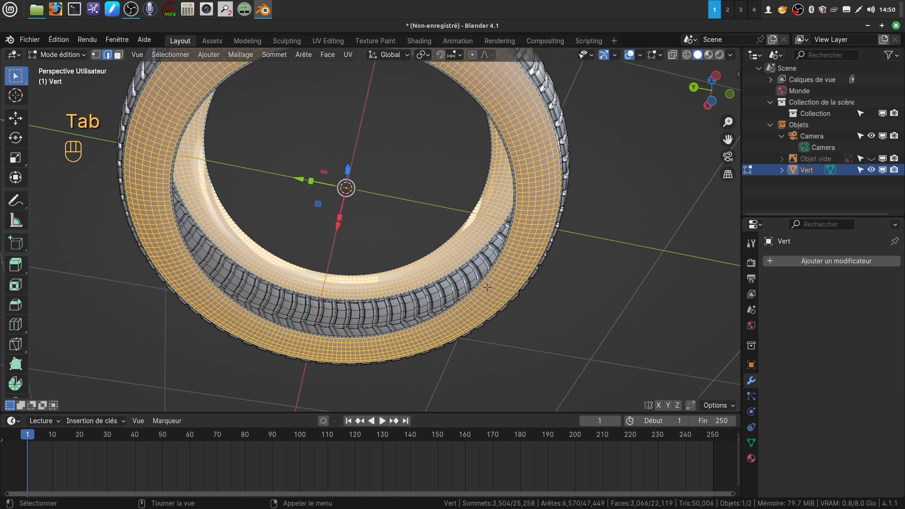
{"action": "middle_click_drag", "start_coordinate": [488, 287], "coordinate": [439, 307], "text": "shift"}
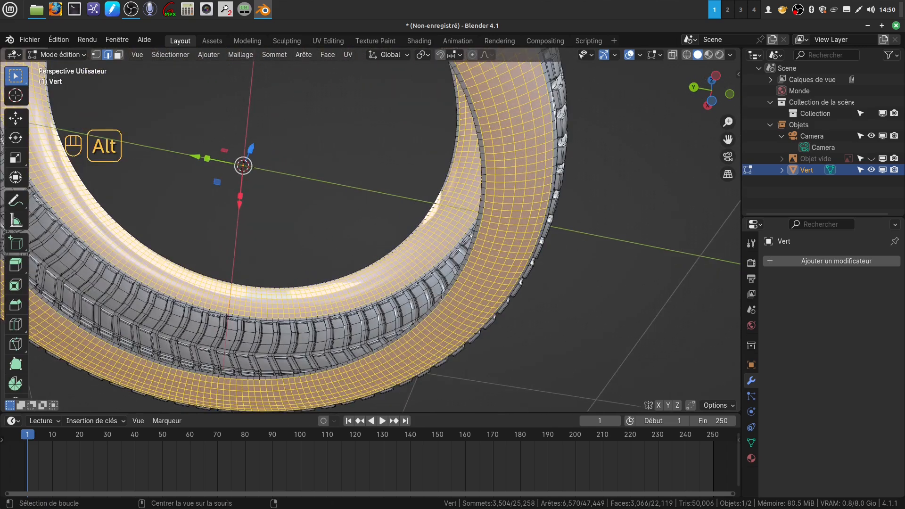
{"action": "left_click", "coordinate": [442, 295], "text": "alt"}
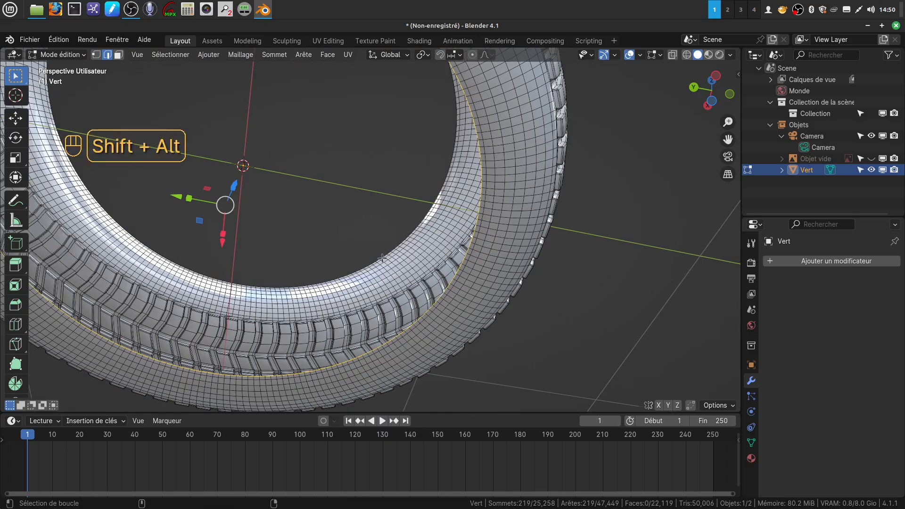
{"action": "middle_click_drag", "start_coordinate": [404, 254], "coordinate": [401, 413]}
{"action": "scroll", "coordinate": [424, 259], "scroll_direction": "up", "scroll_amount": 2}
{"action": "scroll", "coordinate": [415, 249], "scroll_direction": "up", "scroll_amount": 1}
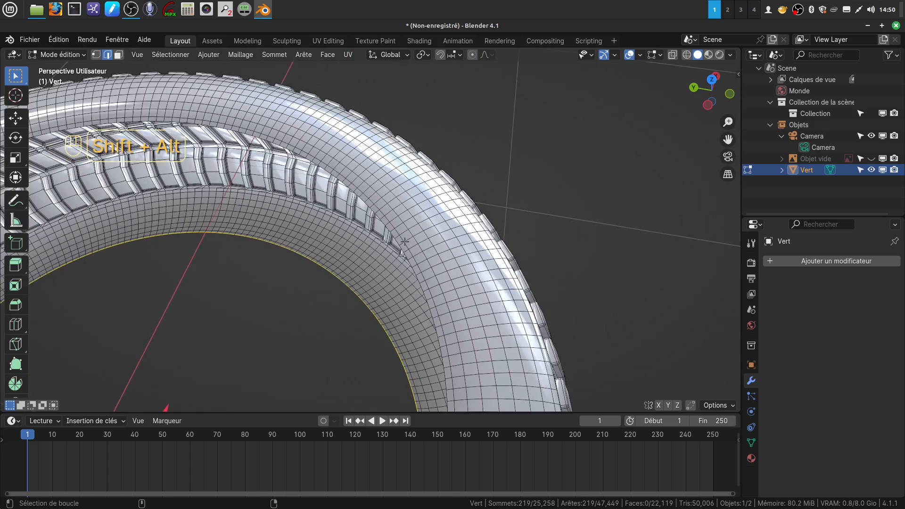
{"action": "left_click", "coordinate": [400, 241], "text": "alt+shift"}
{"action": "left_click", "coordinate": [401, 243], "text": "alt+shift"}
{"action": "left_click", "coordinate": [401, 243], "text": "alt+shift"}
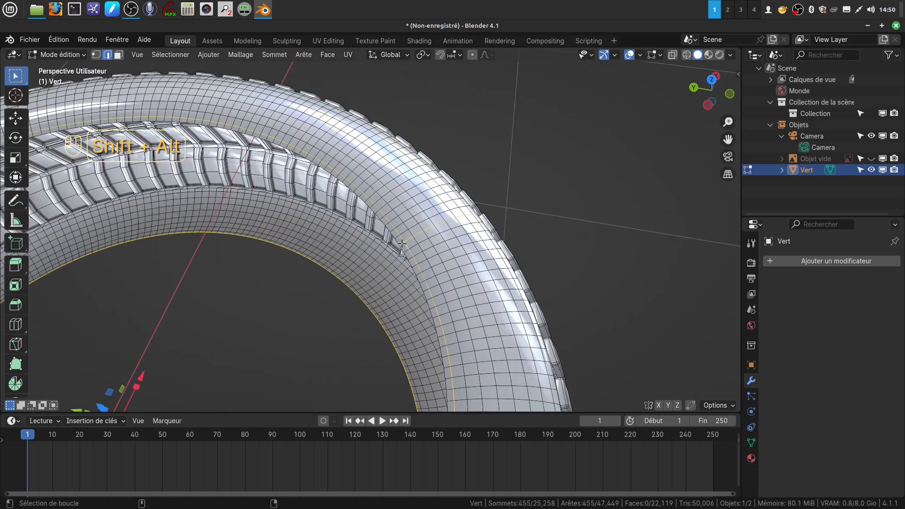
{"action": "left_click", "coordinate": [399, 246], "text": "alt+shift"}
{"action": "left_click", "coordinate": [398, 244], "text": "alt+shift"}
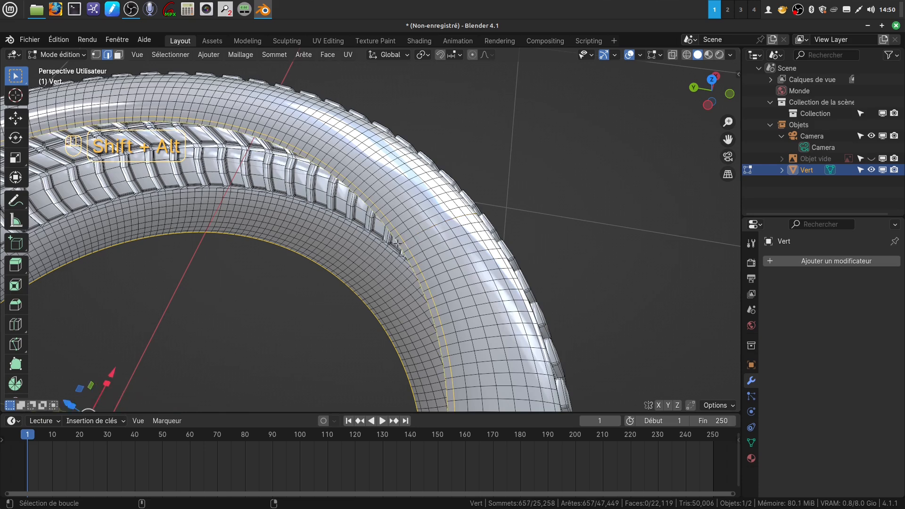
{"action": "left_click", "coordinate": [401, 240], "text": "alt+shift"}
{"action": "scroll", "coordinate": [373, 255], "scroll_direction": "down", "scroll_amount": 4}
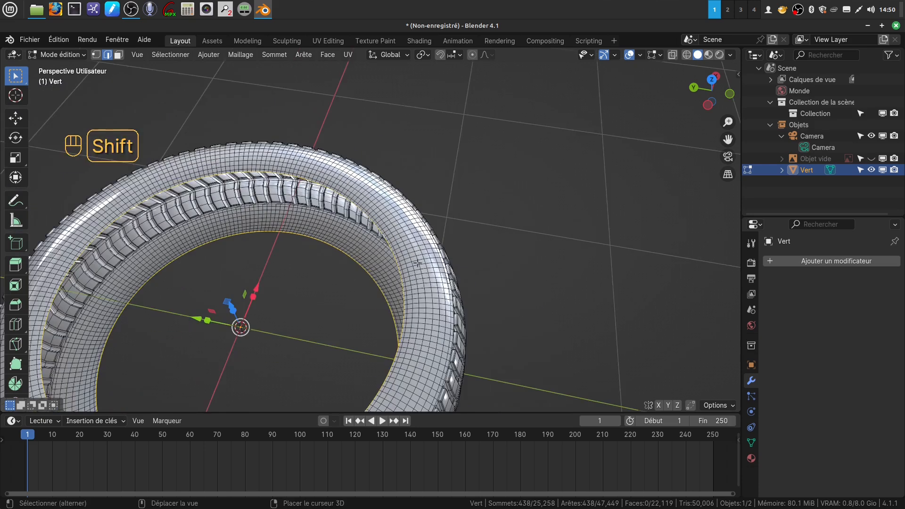
{"action": "middle_click_drag", "start_coordinate": [315, 291], "coordinate": [355, 217], "text": "shift"}
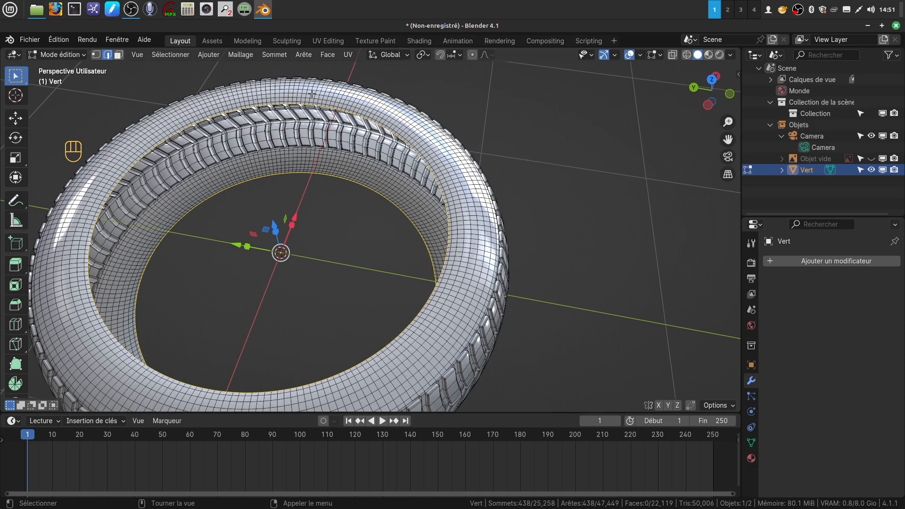
Extrude both inner loops inward at a scale of about 0.936, and scale them down again by about 0.985.
{"action": "key", "text": "e"}
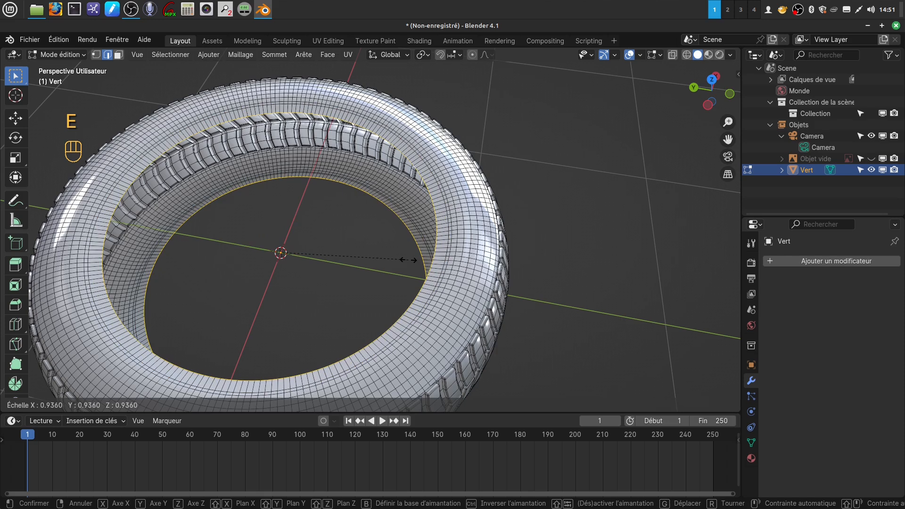
{"action": "left_click", "coordinate": [409, 259]}
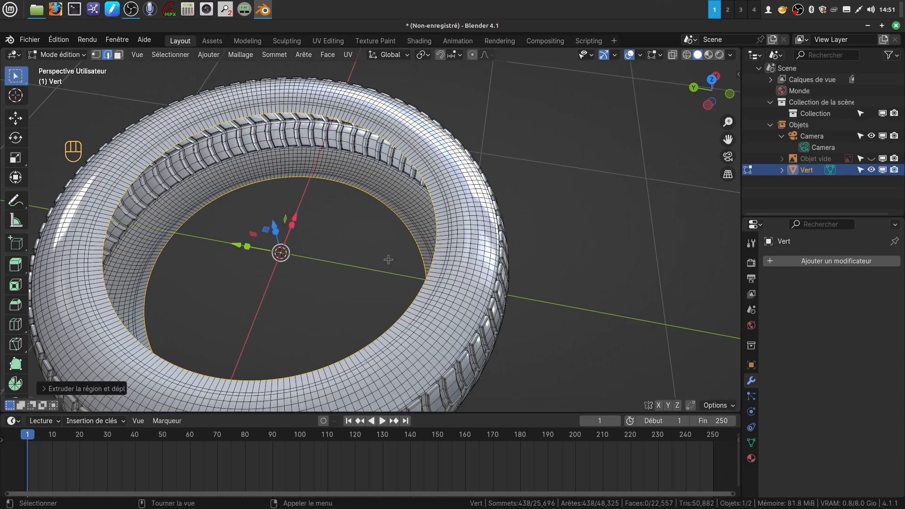
{"action": "middle_click_drag", "start_coordinate": [389, 260], "coordinate": [410, 248]}
{"action": "key", "text": "s"}
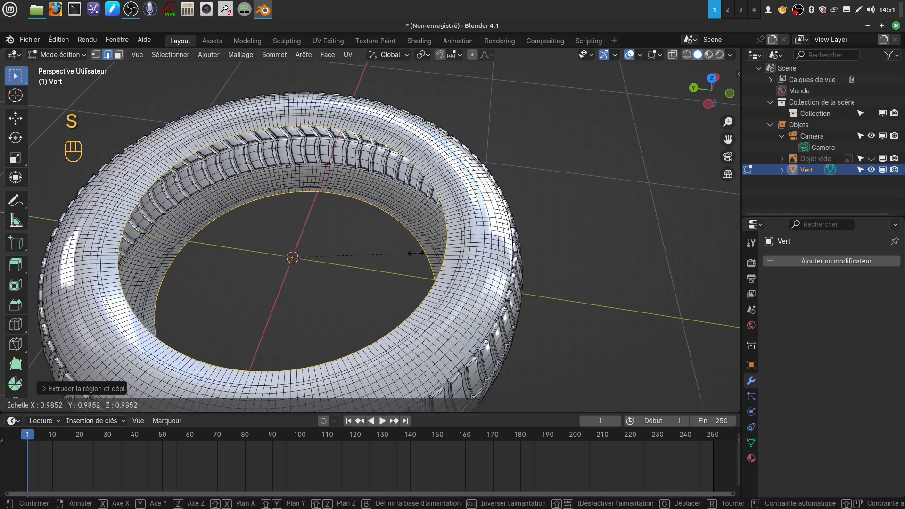
{"action": "left_click", "coordinate": [413, 252]}
Extrude both inner loops again and scale them along Z by about 0.82 to form lips inside the tyre.
{"action": "middle_click_drag", "start_coordinate": [411, 249], "coordinate": [184, 220]}
{"action": "middle_click_drag", "start_coordinate": [225, 243], "coordinate": [323, 253]}
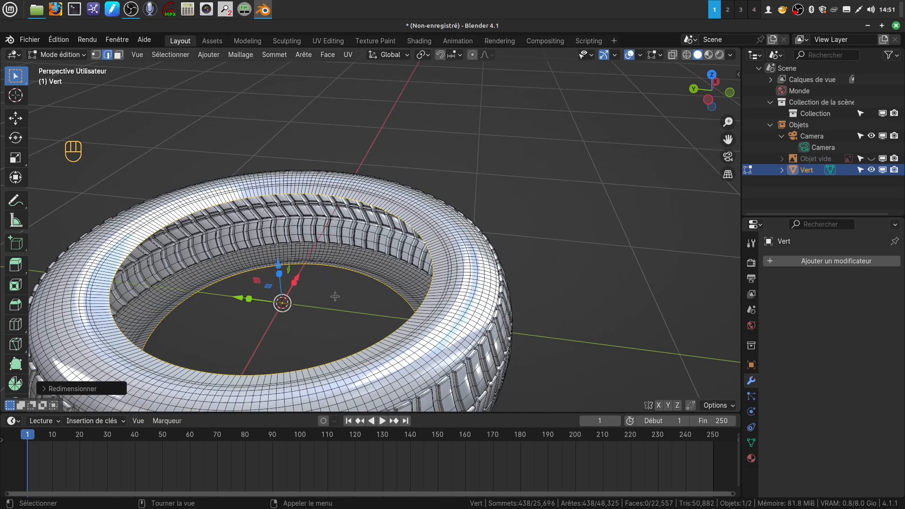
{"action": "key", "text": "e"}
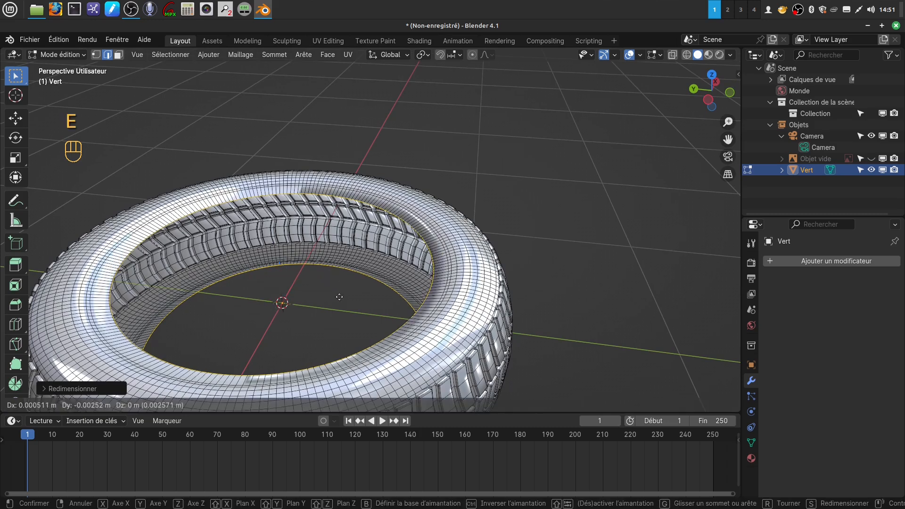
{"action": "left_click", "coordinate": [339, 296]}
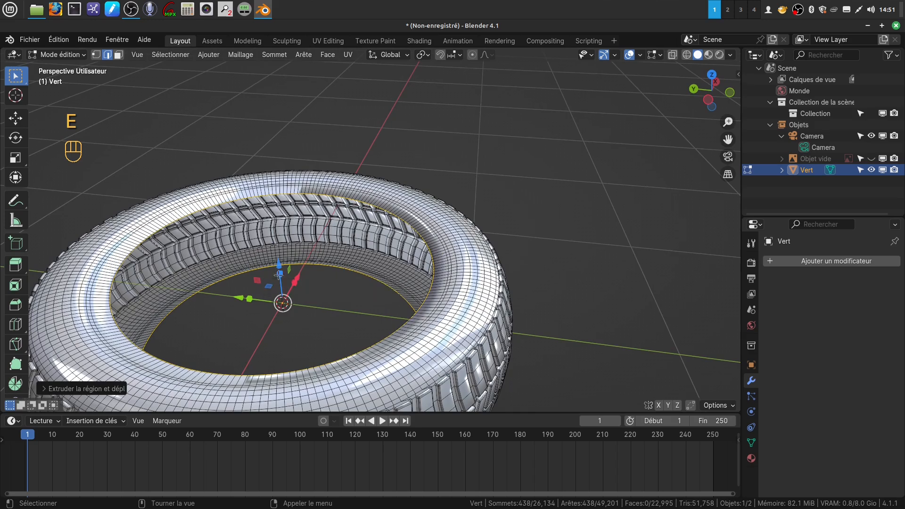
{"action": "key", "text": "s"}
{"action": "key", "text": "z"}
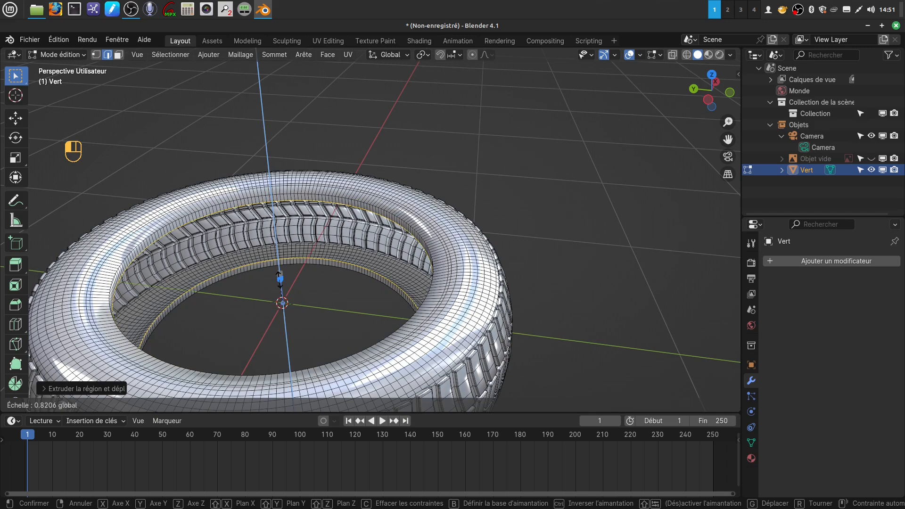
{"action": "left_click", "coordinate": [281, 278]}
Select the corner loops where each sidewall meets its inner lip, on both sides of the tyre.
{"action": "middle_click_drag", "start_coordinate": [304, 273], "coordinate": [383, 258], "text": "shift"}
{"action": "scroll", "coordinate": [342, 286], "scroll_direction": "up", "scroll_amount": 1}
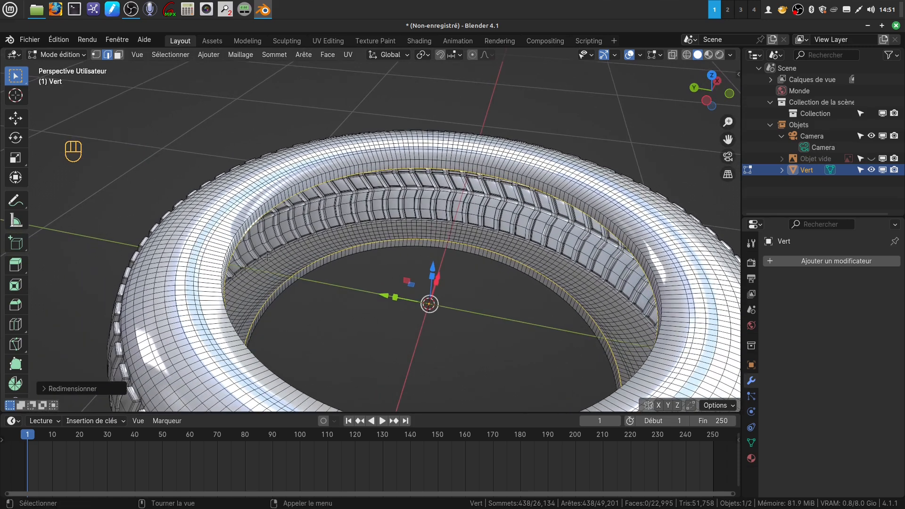
{"action": "scroll", "coordinate": [259, 257], "scroll_direction": "up", "scroll_amount": 1}
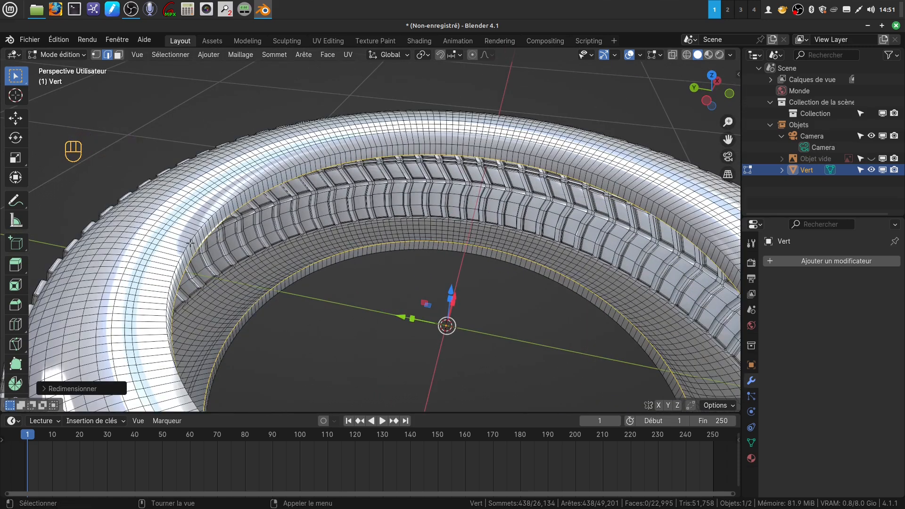
{"action": "left_click", "coordinate": [287, 290], "text": "alt"}
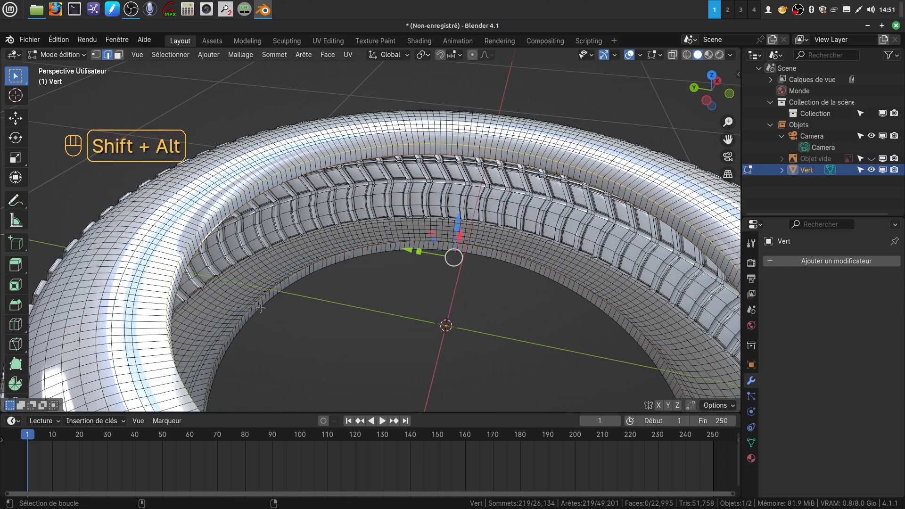
{"action": "left_click", "coordinate": [279, 300], "text": "alt+shift"}
{"action": "middle_click_drag", "start_coordinate": [306, 300], "coordinate": [310, 303]}
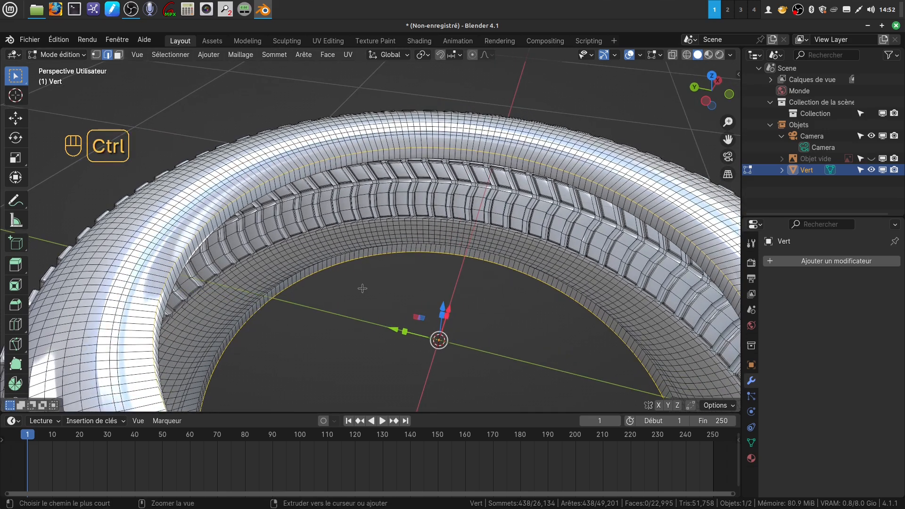
Bevel the two inner corner loops with a width of about 0.0123 m and 2 segments.
{"action": "key", "text": "ctrl+b"}
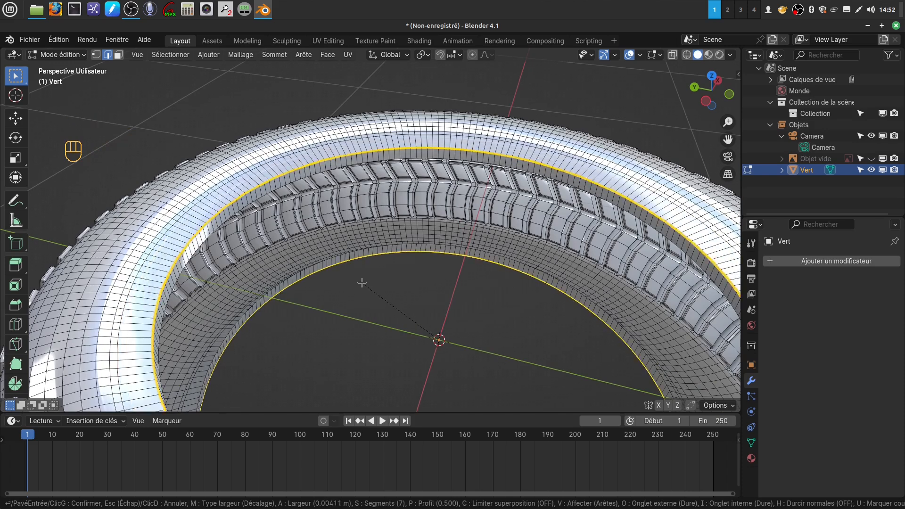
{"action": "scroll", "coordinate": [361, 283], "scroll_direction": "down", "scroll_amount": 2}
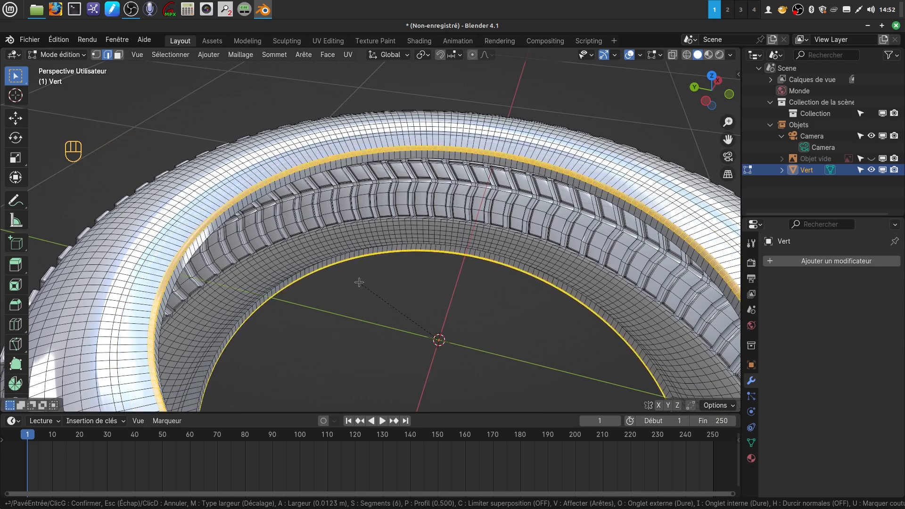
{"action": "scroll", "coordinate": [359, 283], "scroll_direction": "down", "scroll_amount": 3}
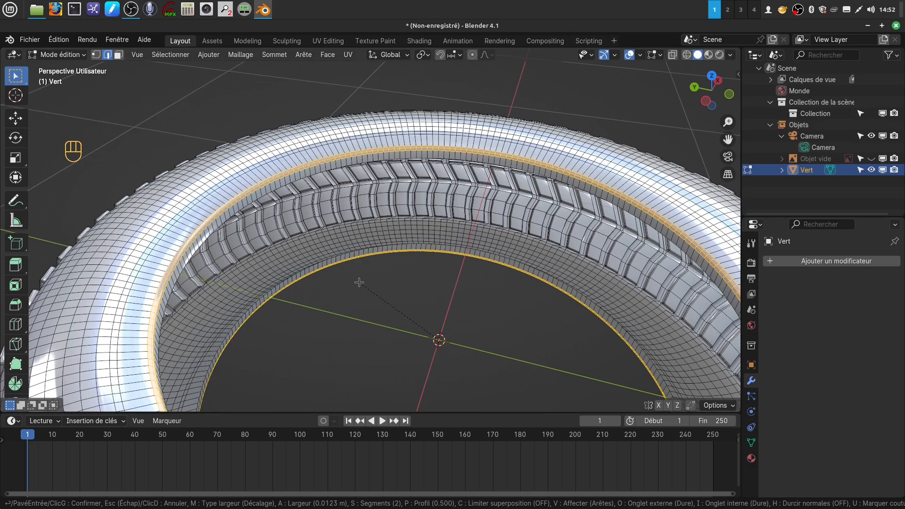
{"action": "left_click", "coordinate": [359, 282]}
{"action": "scroll", "coordinate": [374, 248], "scroll_direction": "down", "scroll_amount": 3}
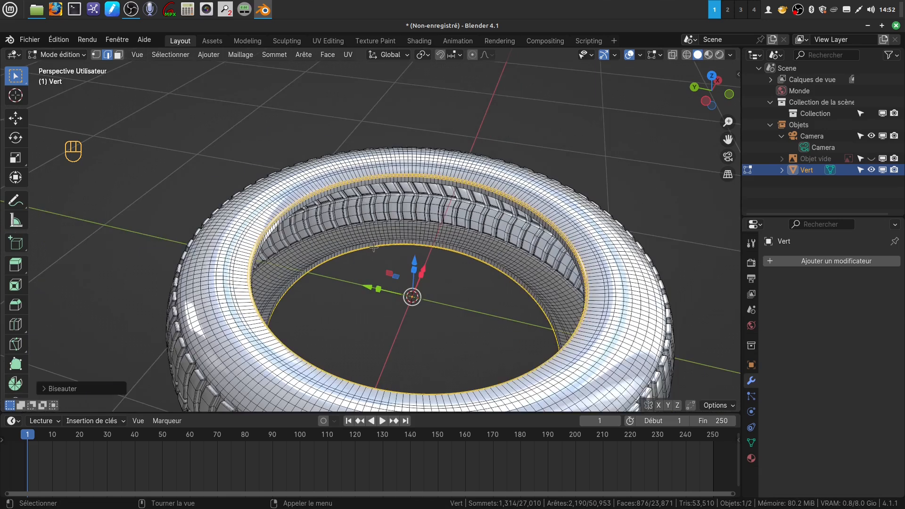
Check the smooth shading in Object Mode, and add a loop cut beside the upper bevelled rim edge, slid about -0.37.
{"action": "key", "text": "Tab"}
{"action": "middle_click_drag", "start_coordinate": [373, 243], "coordinate": [371, 211]}
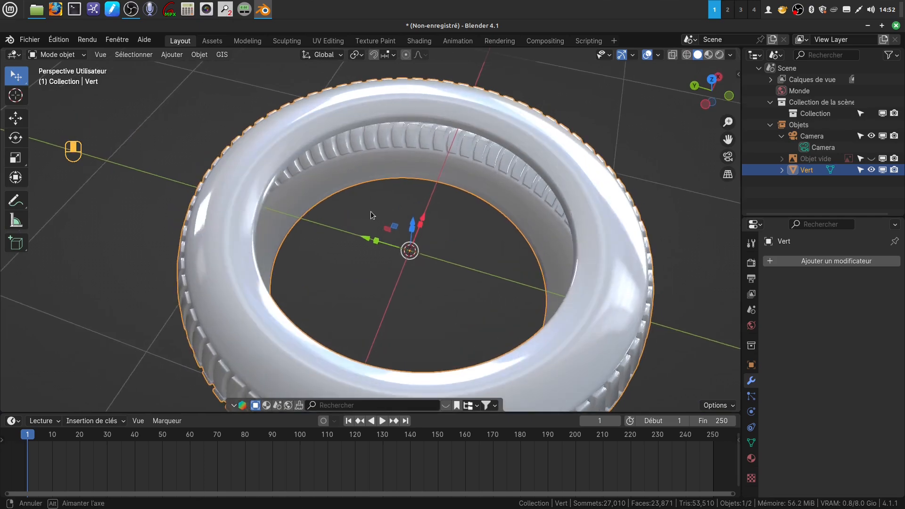
{"action": "scroll", "coordinate": [358, 283], "scroll_direction": "up", "scroll_amount": 1}
{"action": "middle_click_drag", "start_coordinate": [365, 261], "coordinate": [428, 272], "text": "shift"}
{"action": "key", "text": "Tab"}
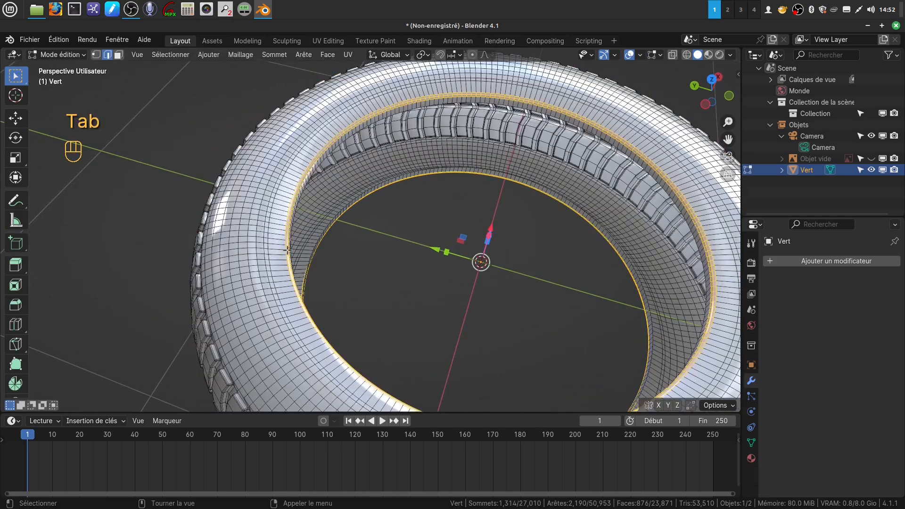
{"action": "mouse_move", "coordinate": [321, 269]}
{"action": "middle_mouse_down", "text": "shift"}
{"action": "mouse_move", "coordinate": [345, 276]}
{"action": "mouse_move", "coordinate": [338, 267]}
{"action": "middle_mouse_up", "text": "shift"}
{"action": "scroll", "coordinate": [349, 297], "scroll_direction": "up", "scroll_amount": 1}
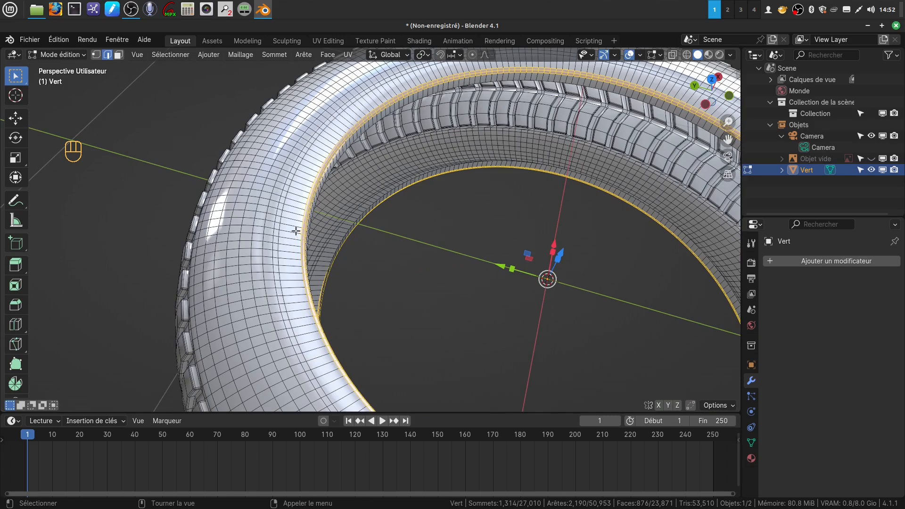
{"action": "key", "text": "ctrl"}
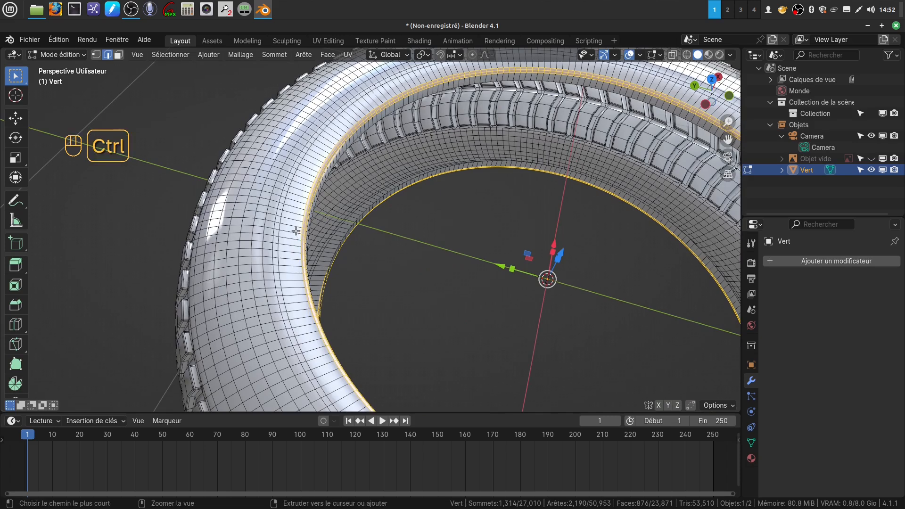
{"action": "key", "text": "ctrl+r"}
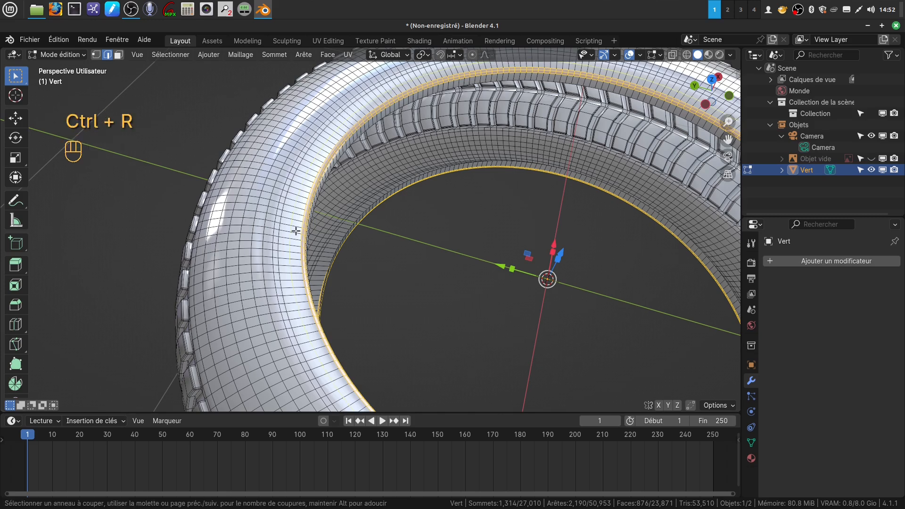
{"action": "left_click", "coordinate": [296, 231]}
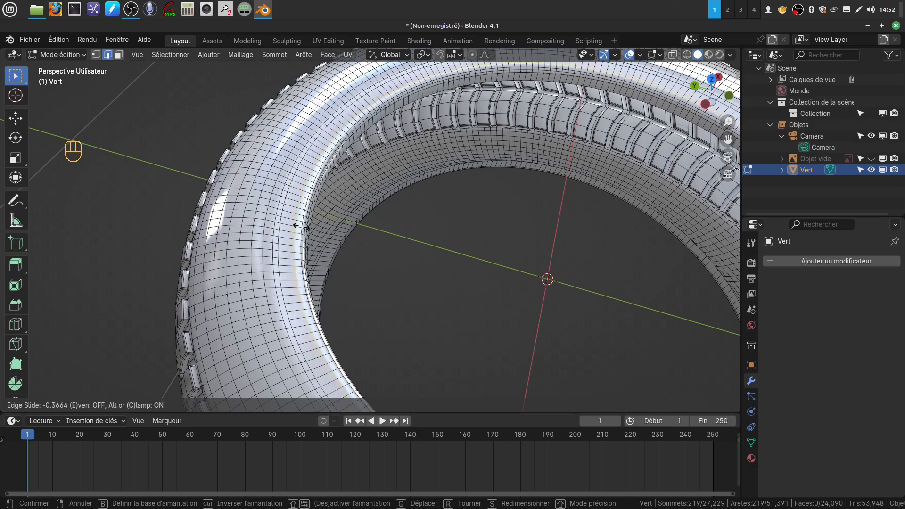
{"action": "left_click", "coordinate": [302, 226]}
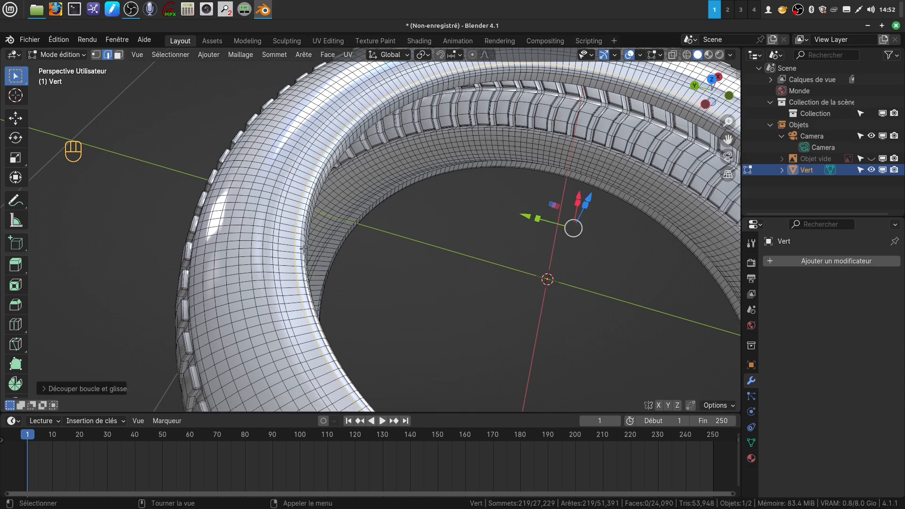
Add a second loop cut on the upper sidewall just outside the previous one, slid about -0.17.
{"action": "key", "text": "ctrl+r"}
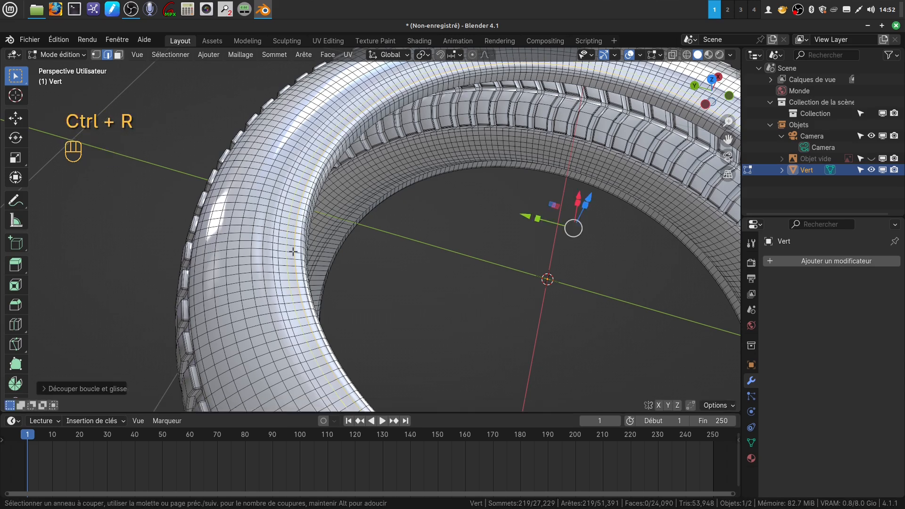
{"action": "left_click", "coordinate": [293, 252]}
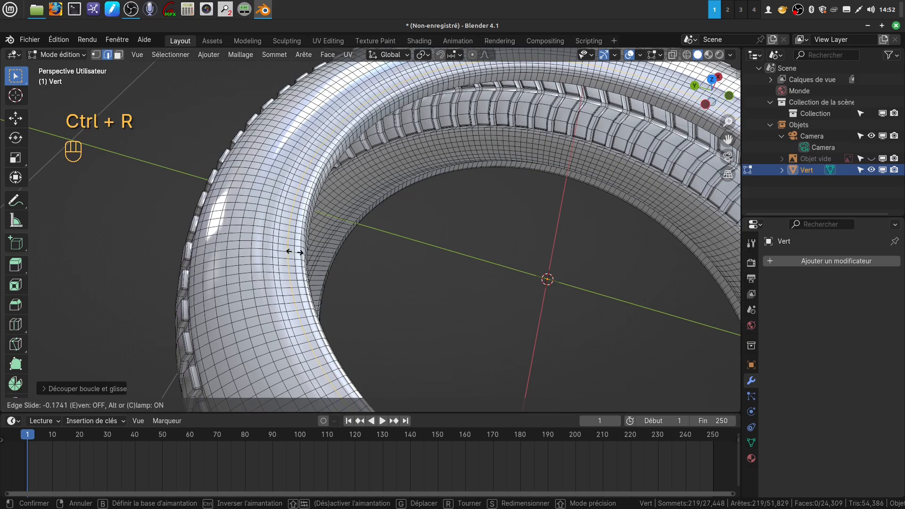
{"action": "left_click", "coordinate": [294, 252]}
Add a loop cut on the opposite sidewall and slide it towards the bevelled inner rim edge.
{"action": "middle_click_drag", "start_coordinate": [404, 297], "coordinate": [377, 92]}
{"action": "scroll", "coordinate": [437, 242], "scroll_direction": "up", "scroll_amount": 3}
{"action": "middle_click_drag", "start_coordinate": [405, 228], "coordinate": [382, 261], "text": "shift"}
{"action": "scroll", "coordinate": [393, 243], "scroll_direction": "up", "scroll_amount": 2}
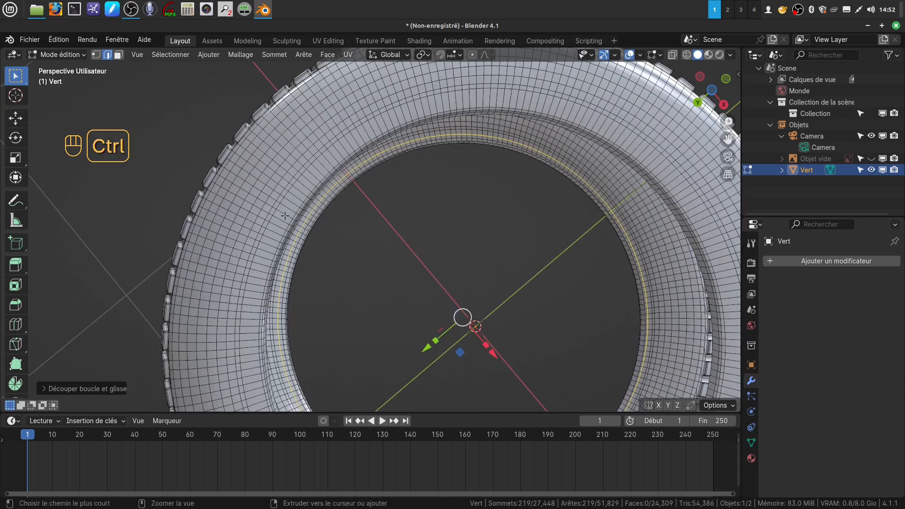
{"action": "key", "text": "ctrl+r"}
{"action": "left_click", "coordinate": [285, 216]}
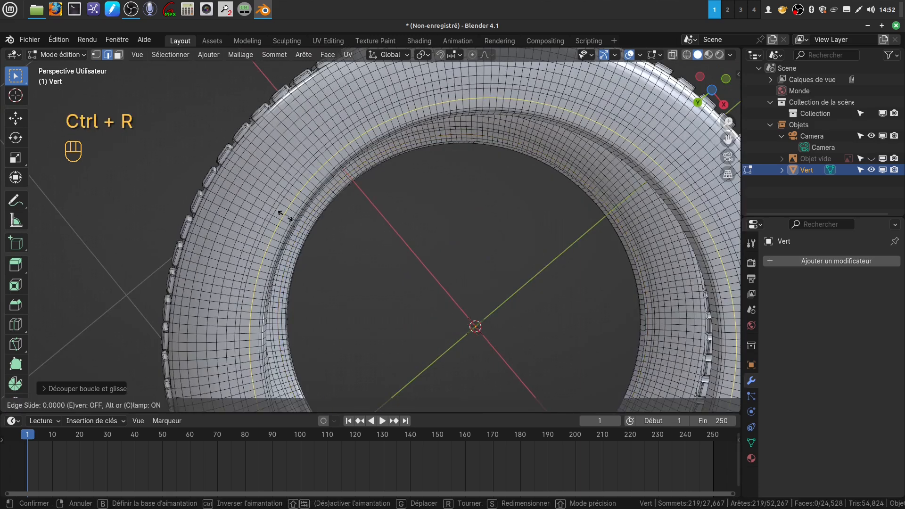
{"action": "left_click", "coordinate": [292, 216]}
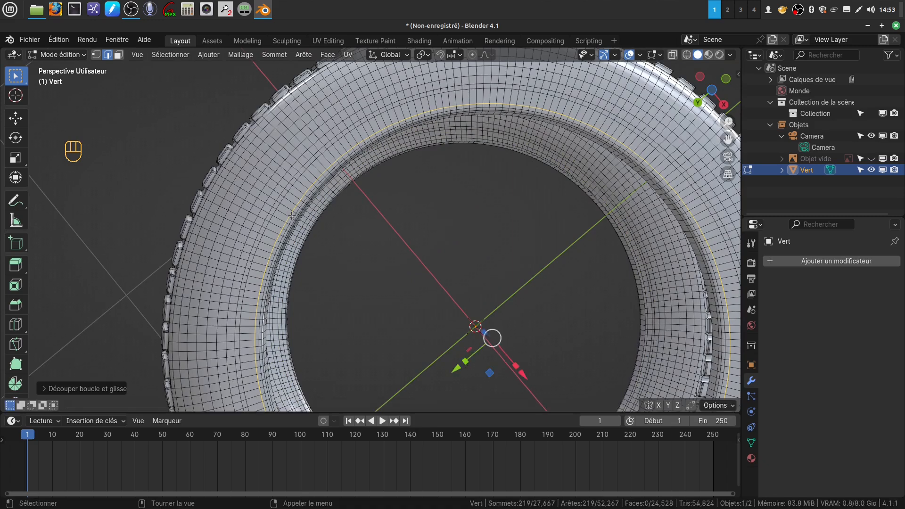
Add a second loop cut on the opposite sidewall just outside the previous one, slid about -0.12.
{"action": "key", "text": "ctrl+r"}
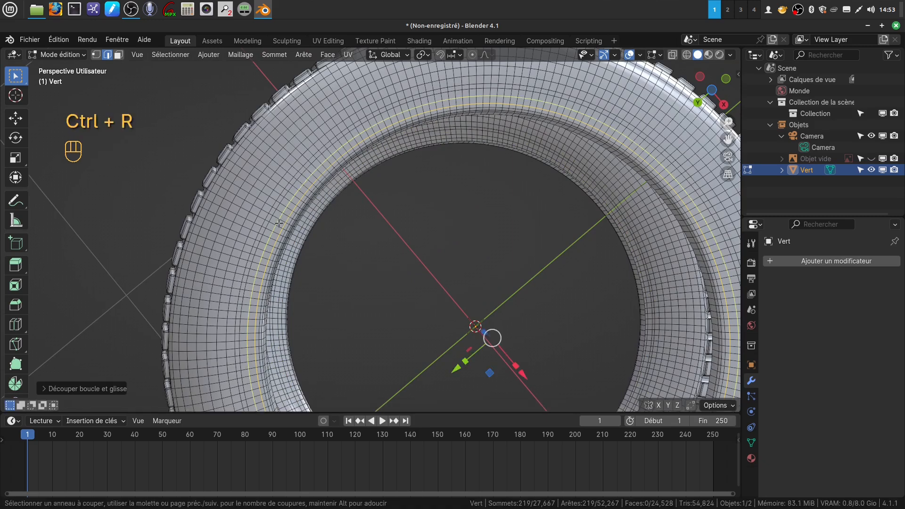
{"action": "left_click", "coordinate": [280, 224]}
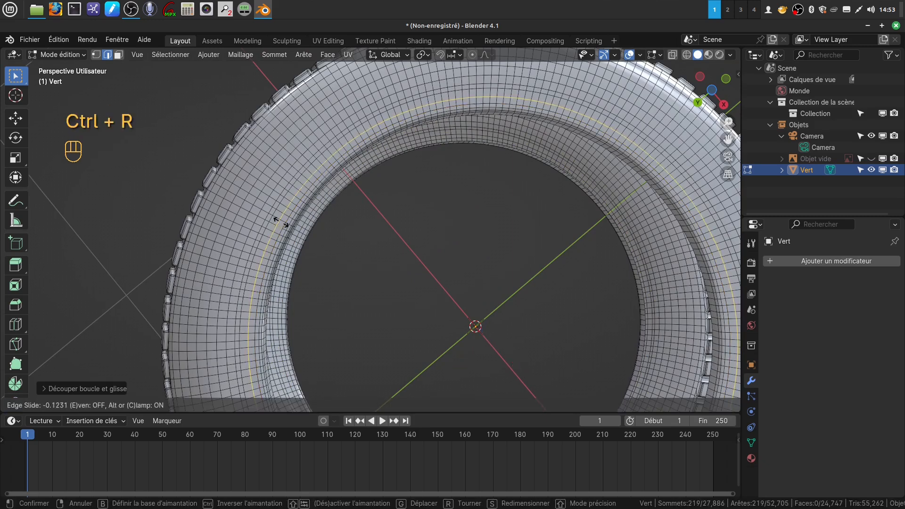
{"action": "left_click", "coordinate": [281, 222]}
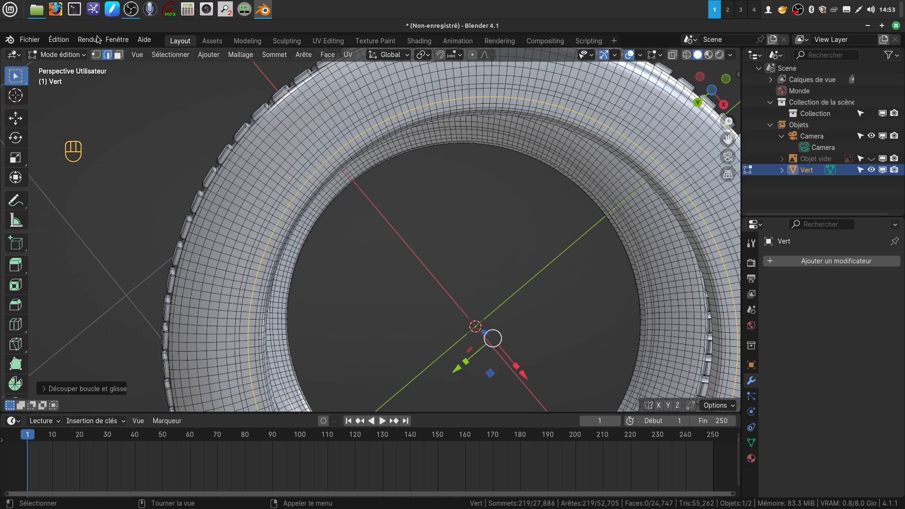
In face selection mode, select the narrow face loop between the added loop cuts near the rim on both sidewalls.
{"action": "left_click", "coordinate": [118, 55]}
{"action": "middle_click_drag", "start_coordinate": [330, 250], "coordinate": [310, 183]}
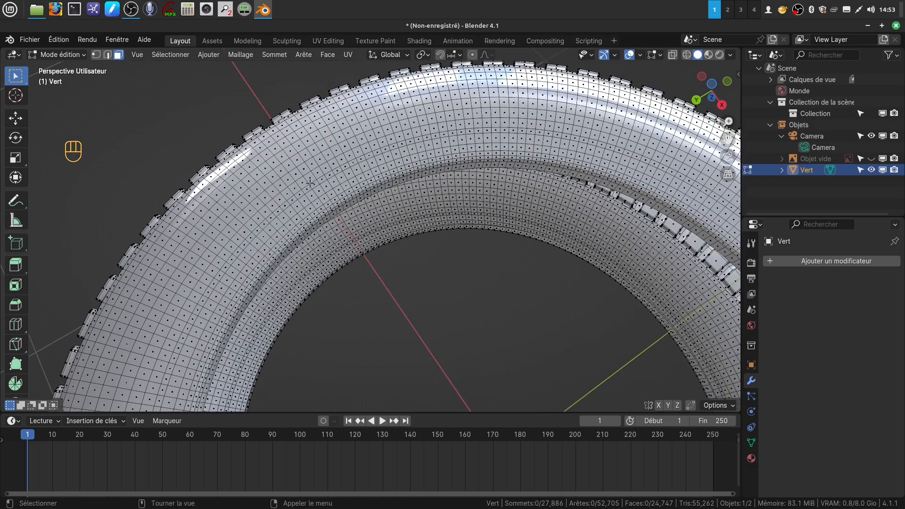
{"action": "scroll", "coordinate": [314, 235], "scroll_direction": "up", "scroll_amount": 4}
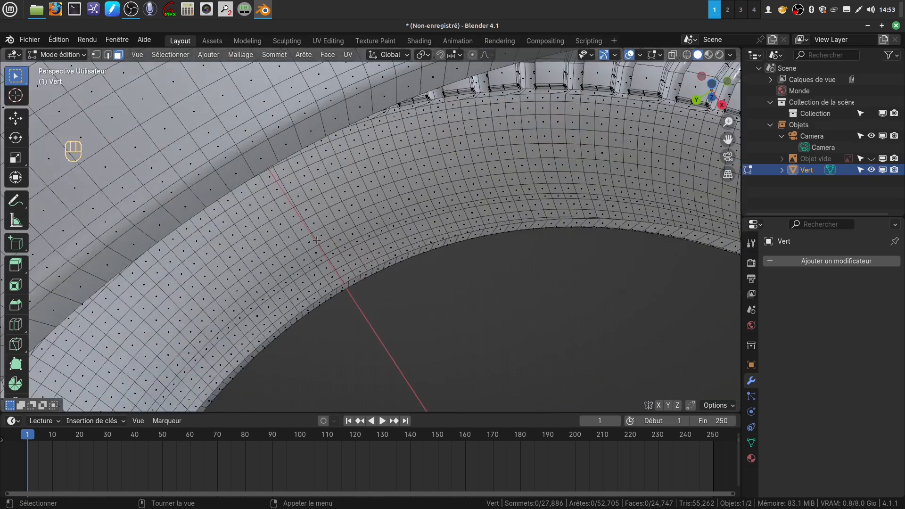
{"action": "left_click", "coordinate": [194, 145], "text": "alt"}
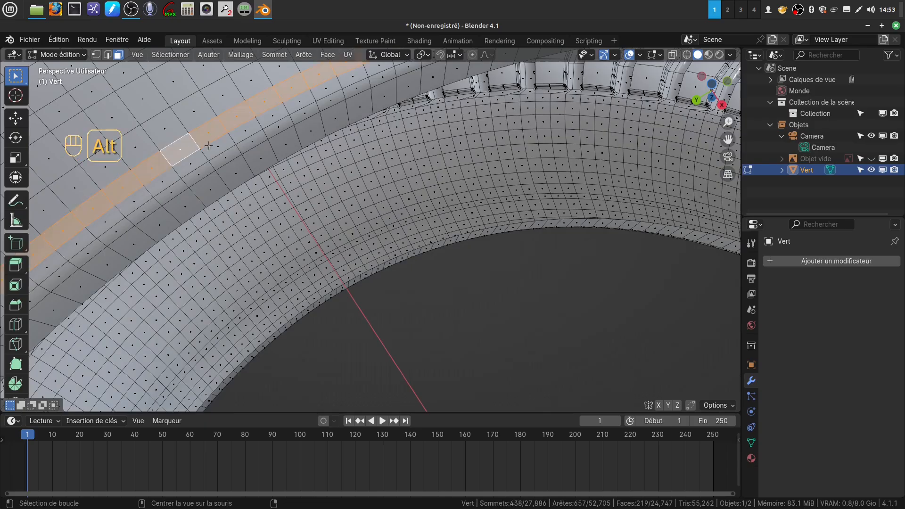
{"action": "middle_click_drag", "start_coordinate": [195, 145], "coordinate": [346, 232]}
{"action": "scroll", "coordinate": [346, 233], "scroll_direction": "down", "scroll_amount": 5}
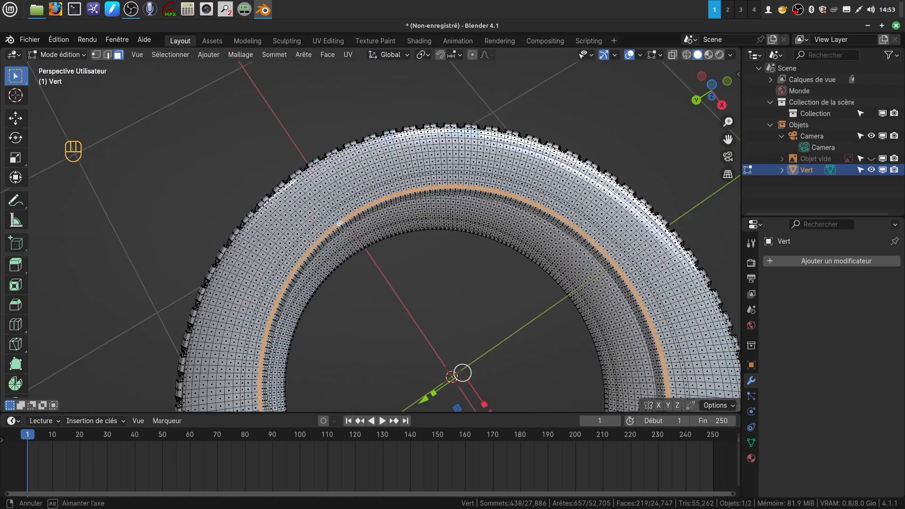
{"action": "middle_click_drag", "start_coordinate": [557, 197], "coordinate": [250, 84], "text": "shift"}
{"action": "scroll", "coordinate": [344, 274], "scroll_direction": "up", "scroll_amount": 5}
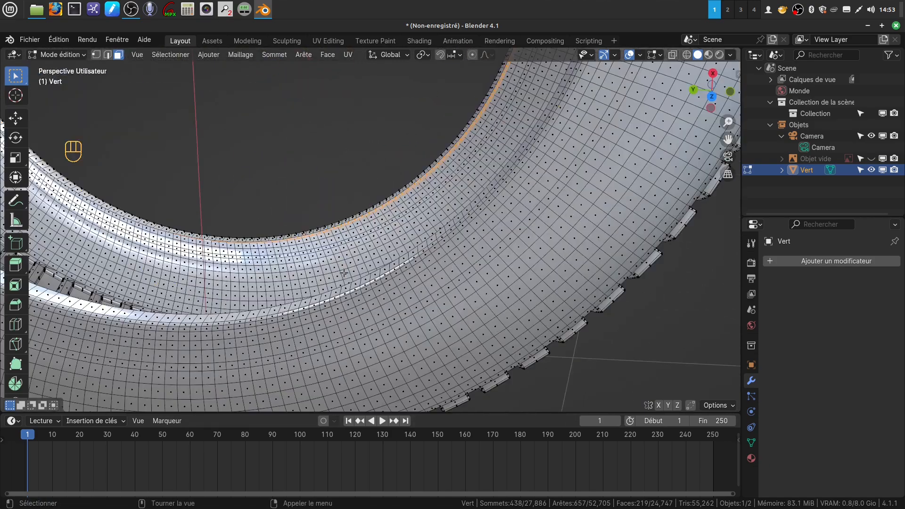
{"action": "scroll", "coordinate": [382, 357], "scroll_direction": "up", "scroll_amount": 1}
{"action": "middle_click_drag", "start_coordinate": [382, 357], "coordinate": [368, 331], "text": "shift"}
{"action": "scroll", "coordinate": [368, 331], "scroll_direction": "up", "scroll_amount": 2}
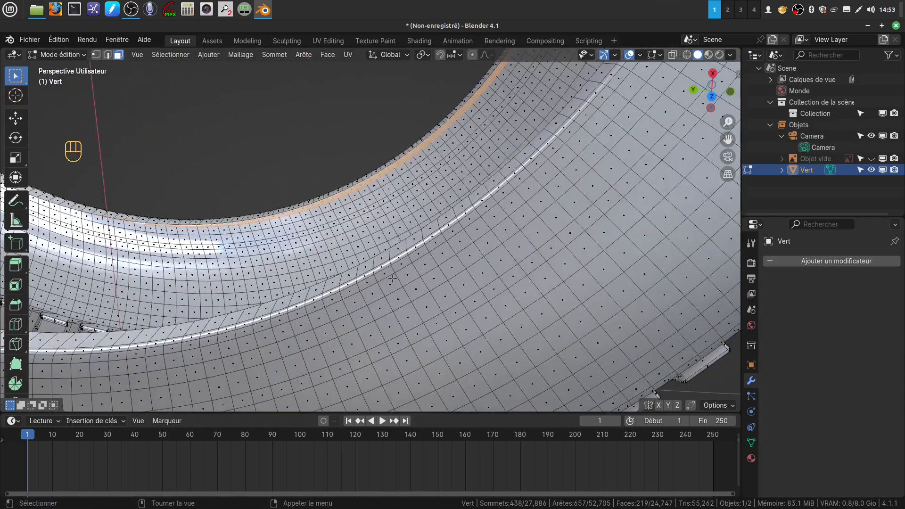
{"action": "key", "text": "shift"}
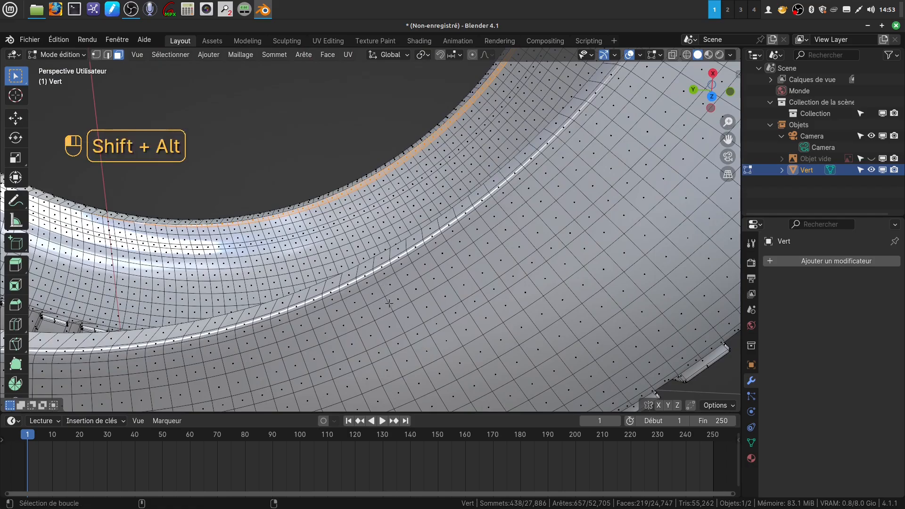
{"action": "left_click", "coordinate": [390, 303], "text": "alt+shift"}
Extrude both selected face loops along their normals by about 0.004 m to form raised sidewall bands.
{"action": "scroll", "coordinate": [390, 283], "scroll_direction": "down", "scroll_amount": 8}
{"action": "middle_click_drag", "start_coordinate": [394, 225], "coordinate": [372, 224]}
{"action": "middle_click_drag", "start_coordinate": [427, 382], "coordinate": [558, 372]}
{"action": "scroll", "coordinate": [428, 358], "scroll_direction": "up", "scroll_amount": 2}
{"action": "middle_click_drag", "start_coordinate": [331, 353], "coordinate": [319, 301]}
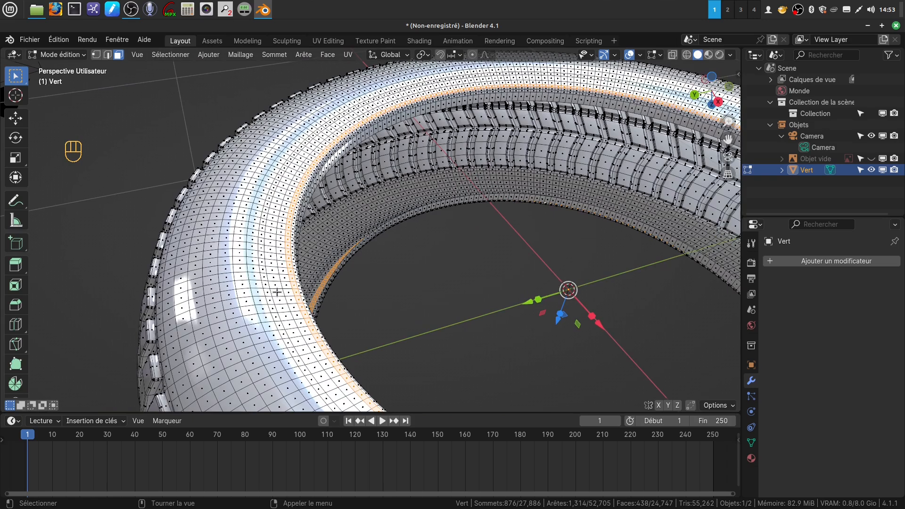
{"action": "scroll", "coordinate": [22, 384], "scroll_direction": "down", "scroll_amount": 2}
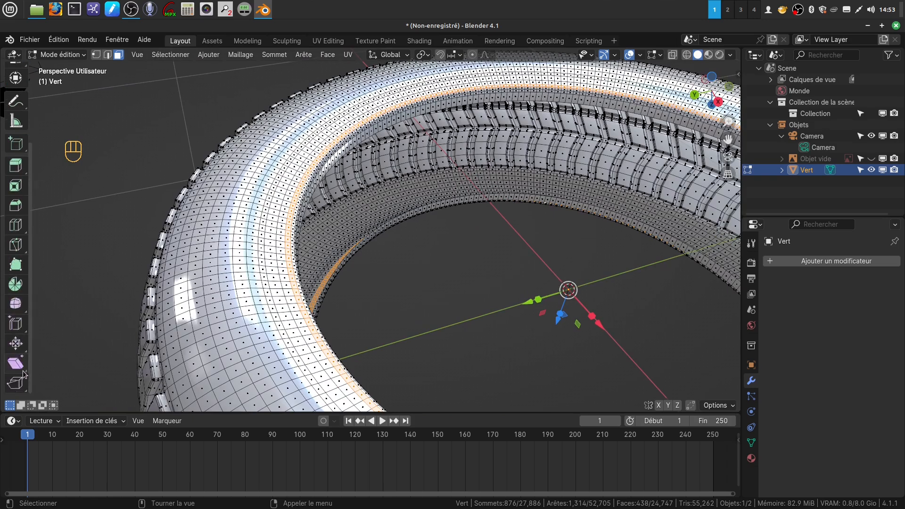
{"action": "scroll", "coordinate": [24, 264], "scroll_direction": "up", "scroll_amount": 1}
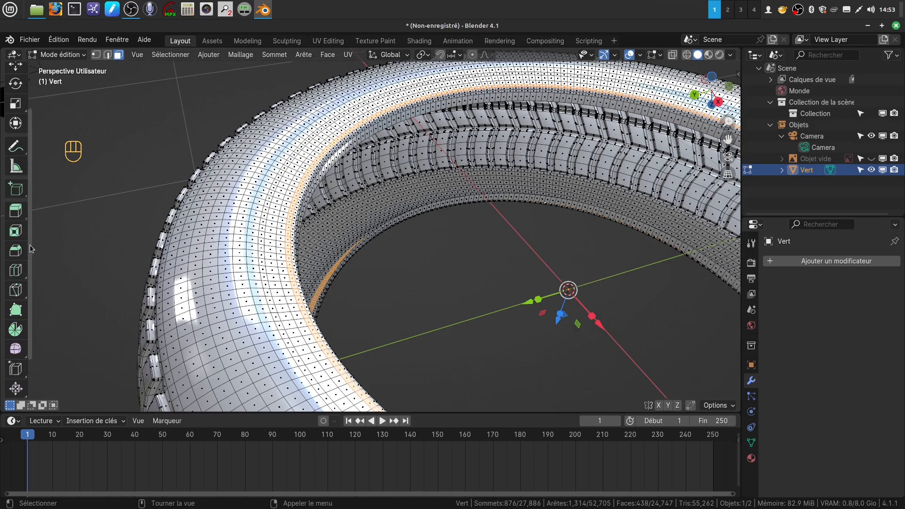
{"action": "left_click", "coordinate": [26, 216]}
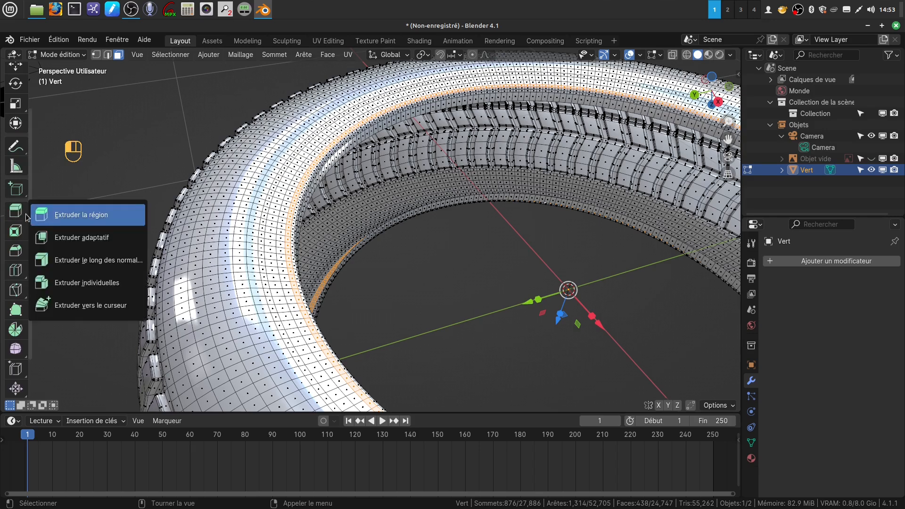
{"action": "left_click", "coordinate": [87, 260]}
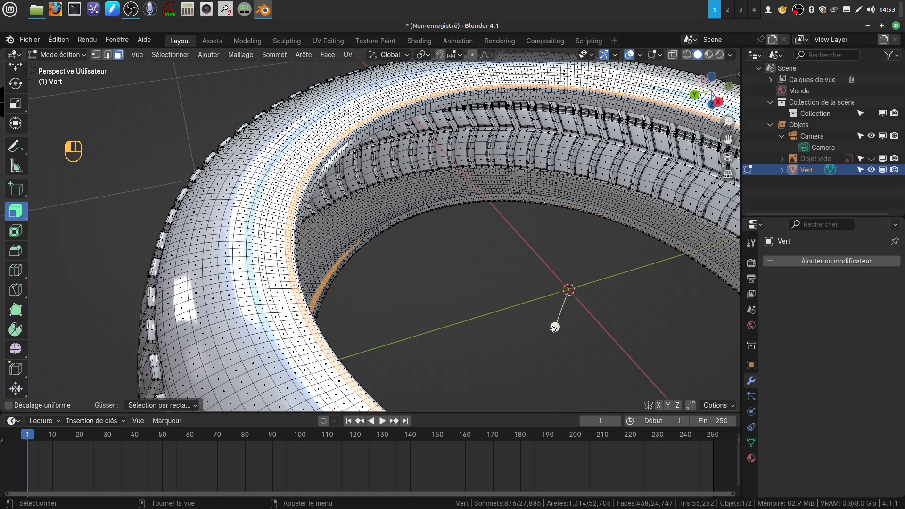
{"action": "left_click_drag", "start_coordinate": [554, 327], "coordinate": [539, 335]}
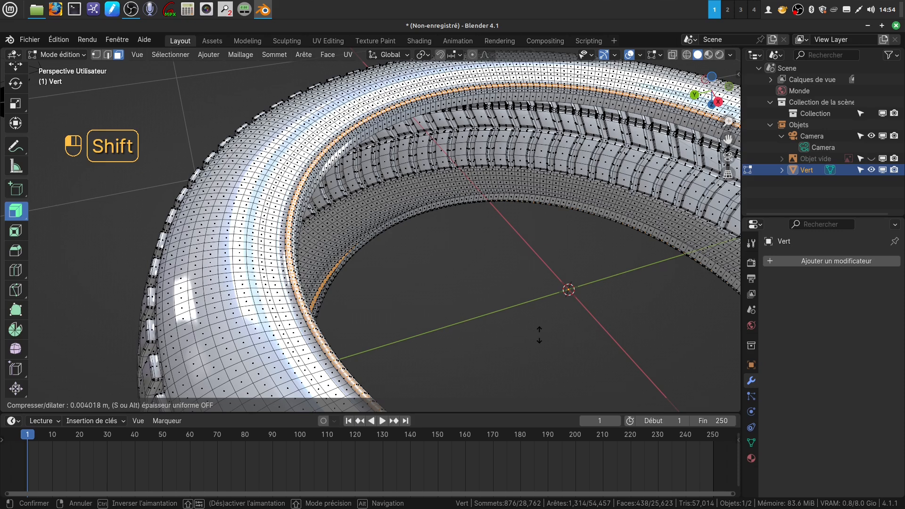
{"action": "left_click", "coordinate": [539, 334], "text": "shift"}
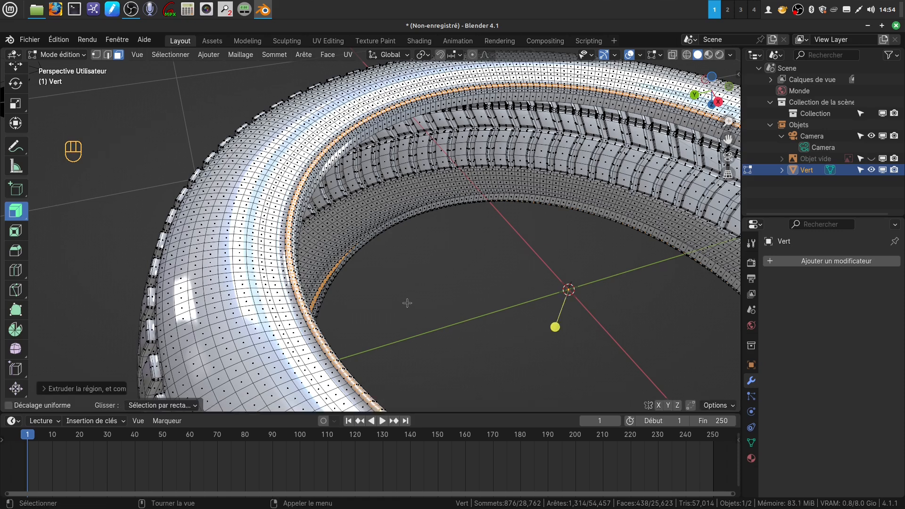
Inspect the whole tyre in Object Mode to check the raised bands and smooth shading.
{"action": "key", "text": "Tab"}
{"action": "middle_click_drag", "start_coordinate": [397, 301], "coordinate": [344, 262]}
{"action": "scroll", "coordinate": [346, 296], "scroll_direction": "down", "scroll_amount": 4}
{"action": "scroll", "coordinate": [361, 293], "scroll_direction": "up", "scroll_amount": 4}
{"action": "scroll", "coordinate": [245, 296], "scroll_direction": "down", "scroll_amount": 6}
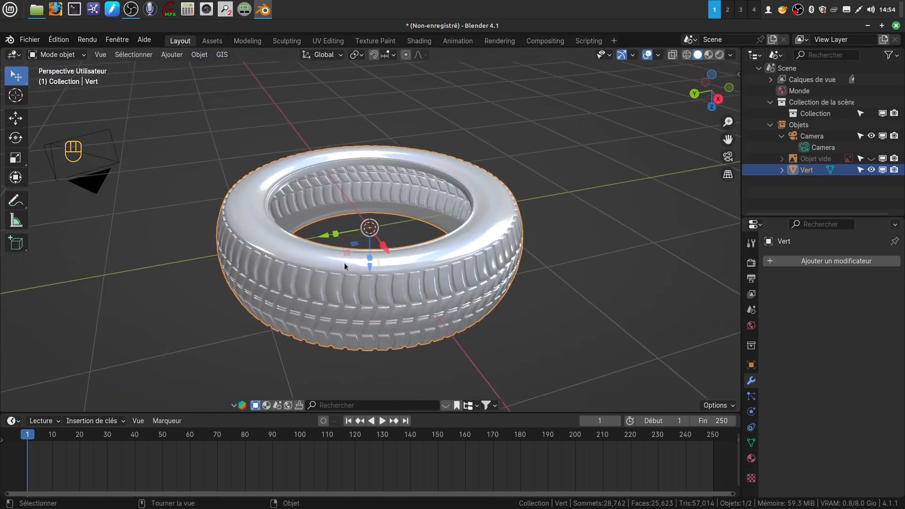
{"action": "middle_click_drag", "start_coordinate": [431, 259], "coordinate": [498, 311]}
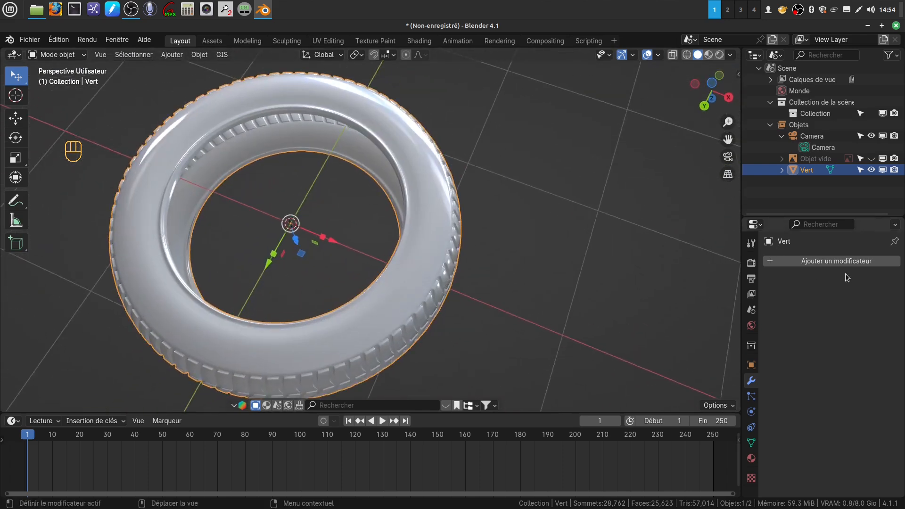
Add a Smooth by Angle modifier to the tyre and check the resulting edges around the rim.
{"action": "left_click", "coordinate": [816, 264]}
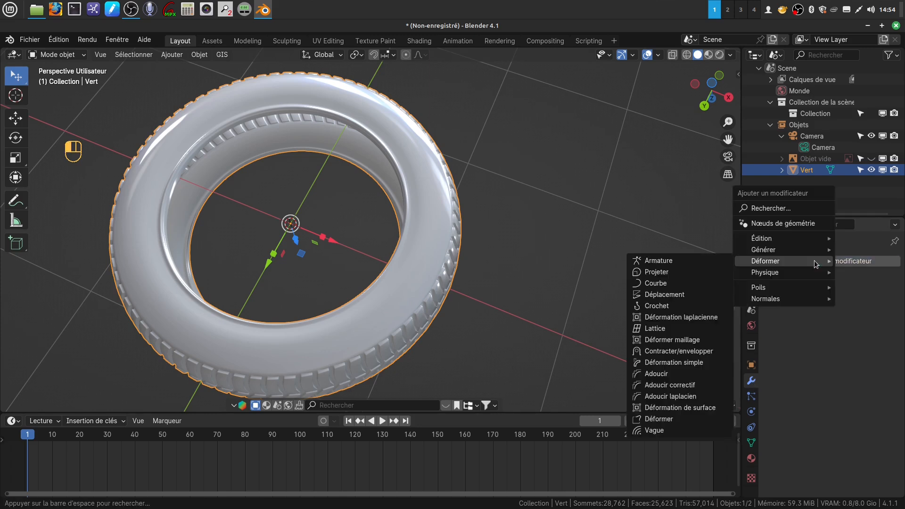
{"action": "left_click", "coordinate": [576, 258]}
{"action": "left_click", "coordinate": [424, 239]}
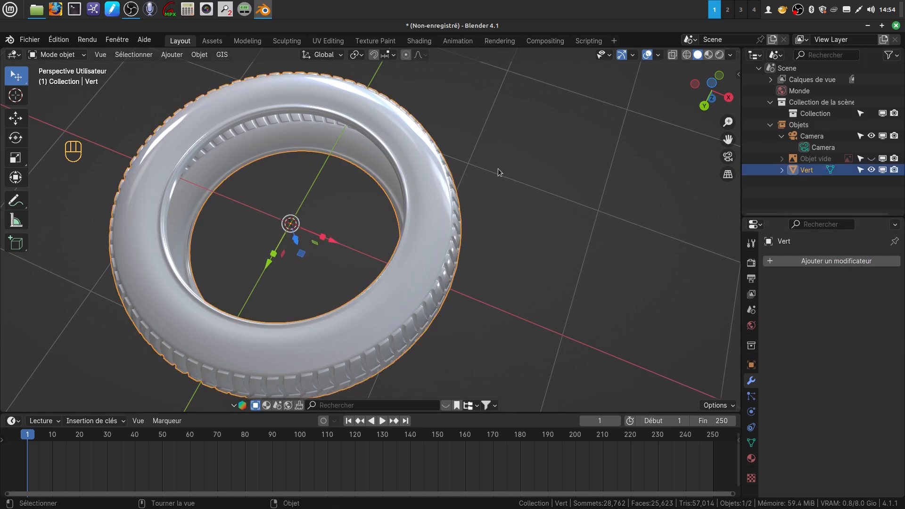
{"action": "right_click", "coordinate": [414, 151]}
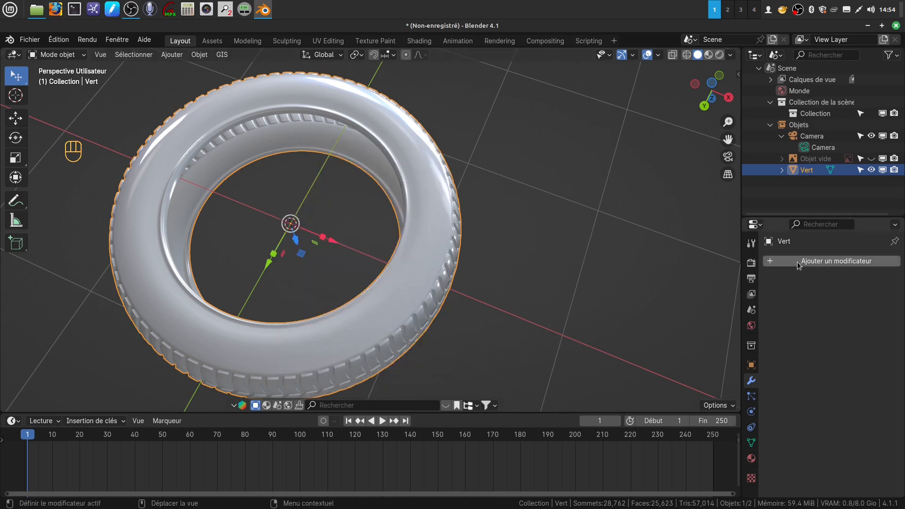
{"action": "left_click", "coordinate": [816, 261]}
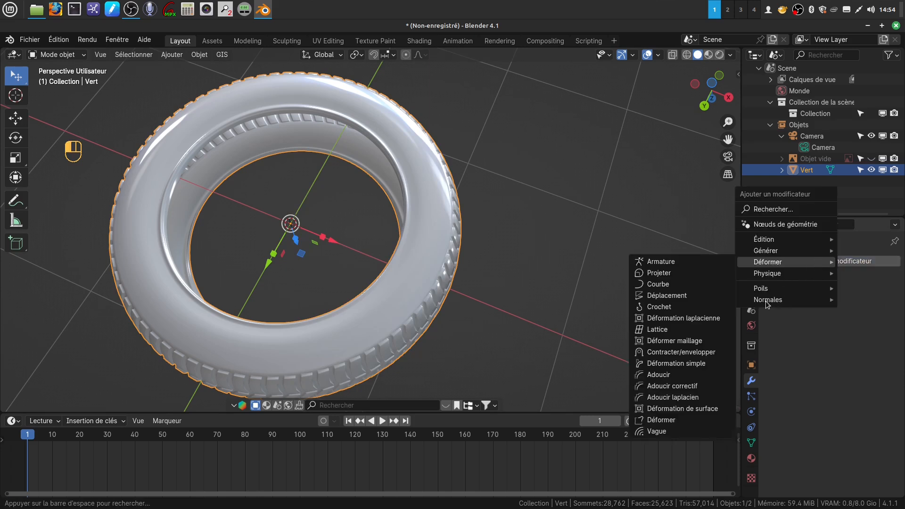
{"action": "mouse_move", "coordinate": [765, 301]}
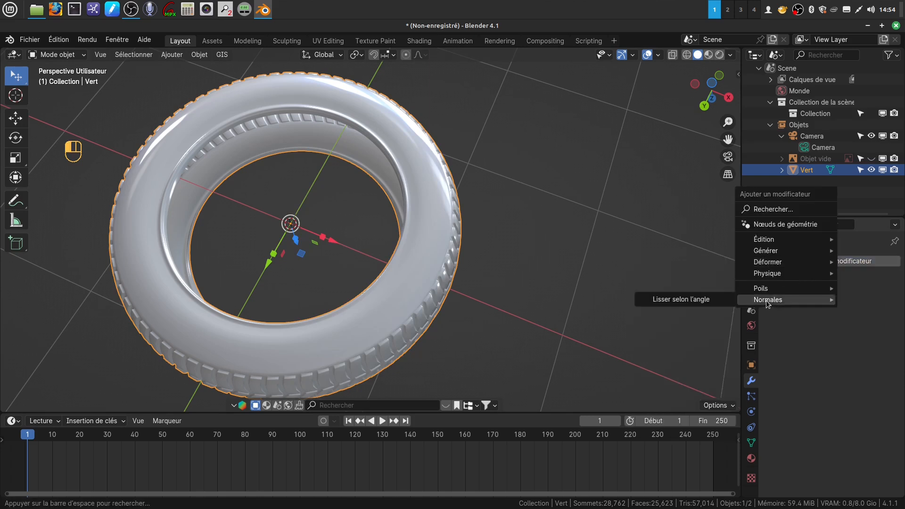
{"action": "left_click", "coordinate": [695, 301]}
{"action": "mouse_move", "coordinate": [513, 222]}
{"action": "middle_mouse_down"}
{"action": "mouse_move", "coordinate": [505, 188]}
{"action": "mouse_move", "coordinate": [499, 228]}
{"action": "middle_mouse_up"}
{"action": "scroll", "coordinate": [491, 235], "scroll_direction": "up", "scroll_amount": 6}
{"action": "scroll", "coordinate": [480, 244], "scroll_direction": "down", "scroll_amount": 5}
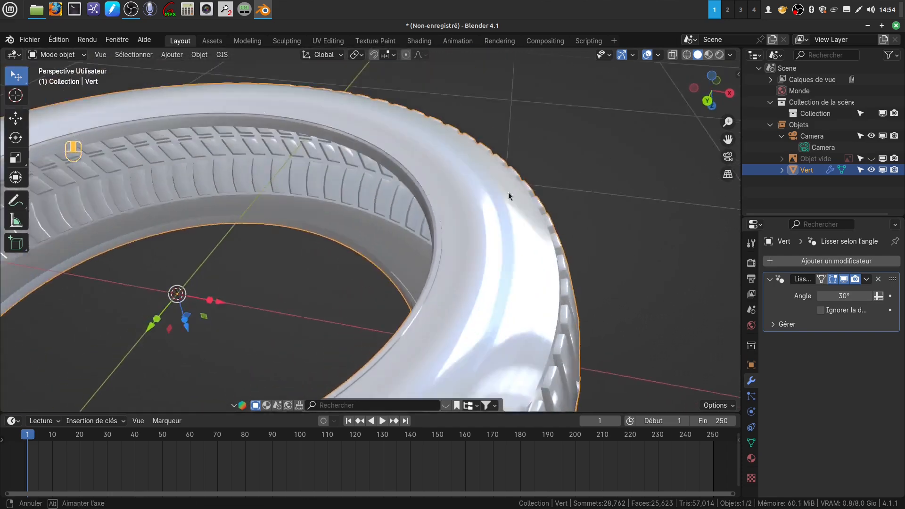
{"action": "middle_click_drag", "start_coordinate": [508, 192], "coordinate": [466, 193]}
{"action": "scroll", "coordinate": [449, 223], "scroll_direction": "up", "scroll_amount": 2}
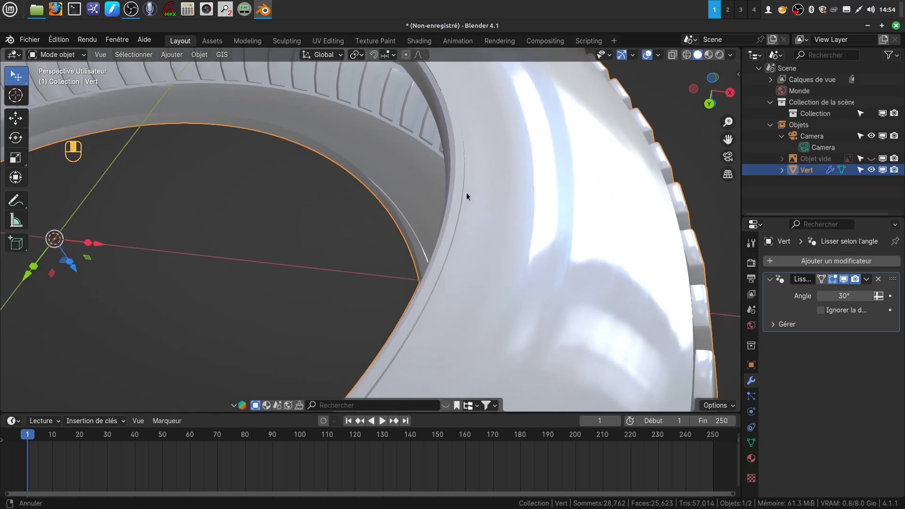
Return to Edit Mode with the extruded face band beside the inner rim in close view.
{"action": "key", "text": "Tab"}
{"action": "middle_click_drag", "start_coordinate": [497, 225], "coordinate": [426, 202]}
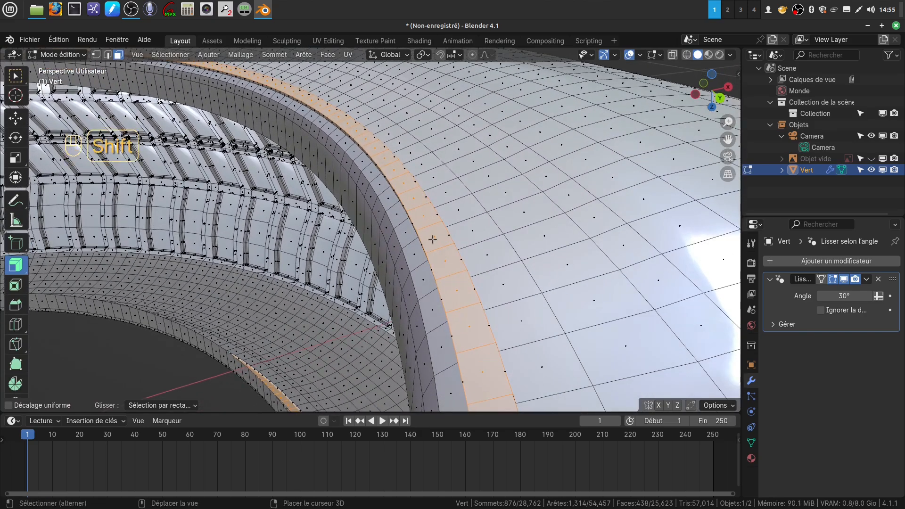
{"action": "middle_click_drag", "start_coordinate": [431, 239], "coordinate": [438, 227], "text": "shift"}
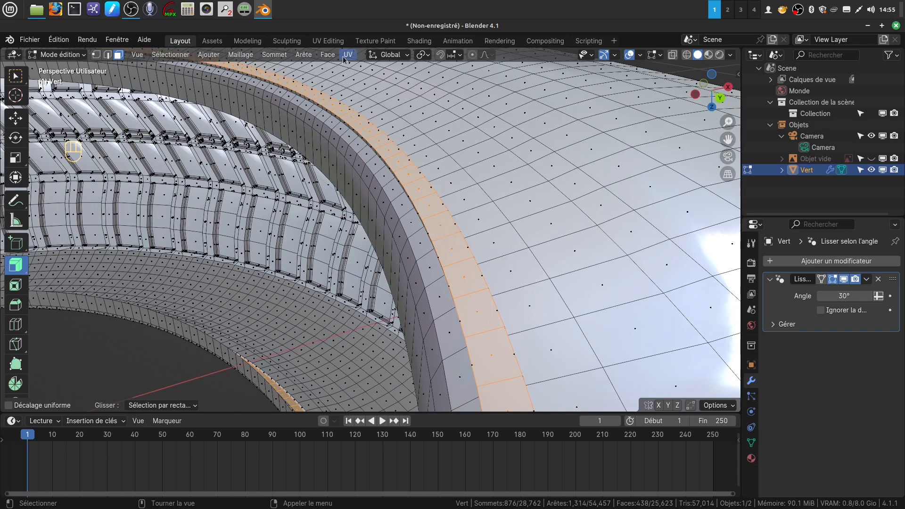
Try to scale the two selected bands with the pivot point set to Individual Origins.
{"action": "left_click", "coordinate": [428, 56]}
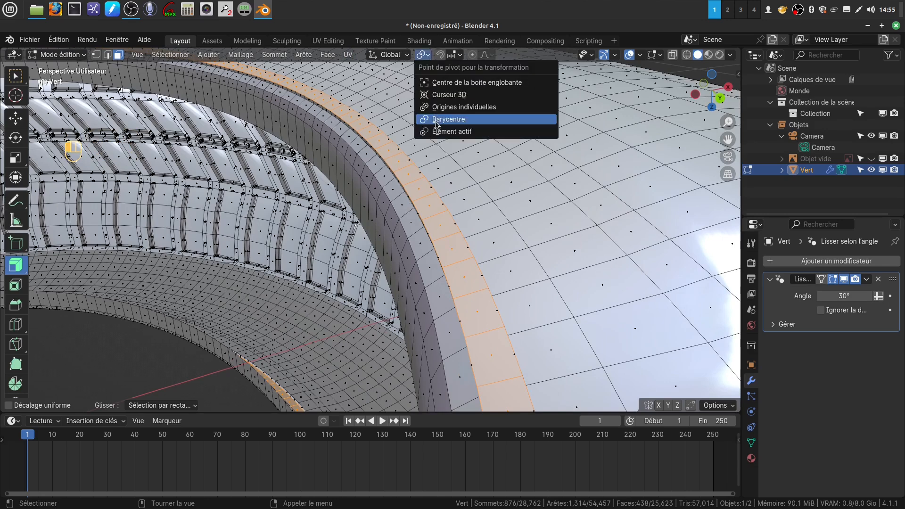
{"action": "left_click", "coordinate": [443, 107]}
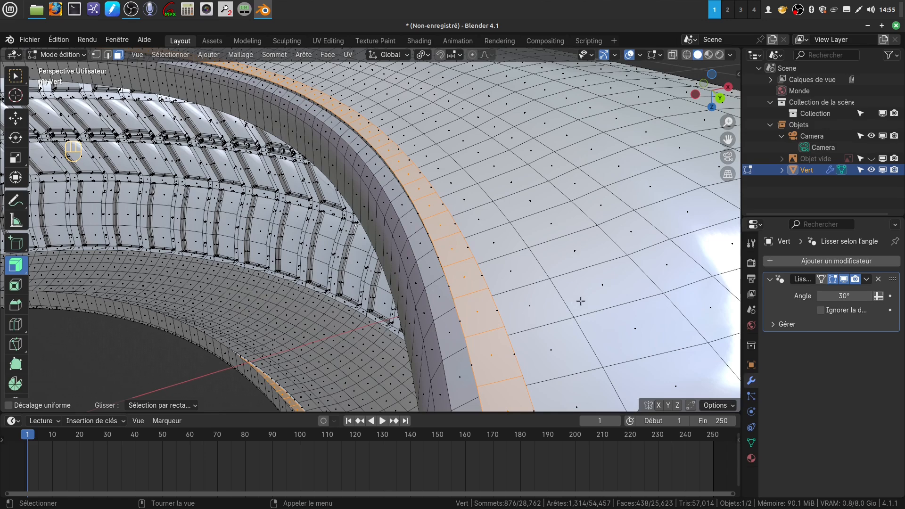
{"action": "key", "text": "s"}
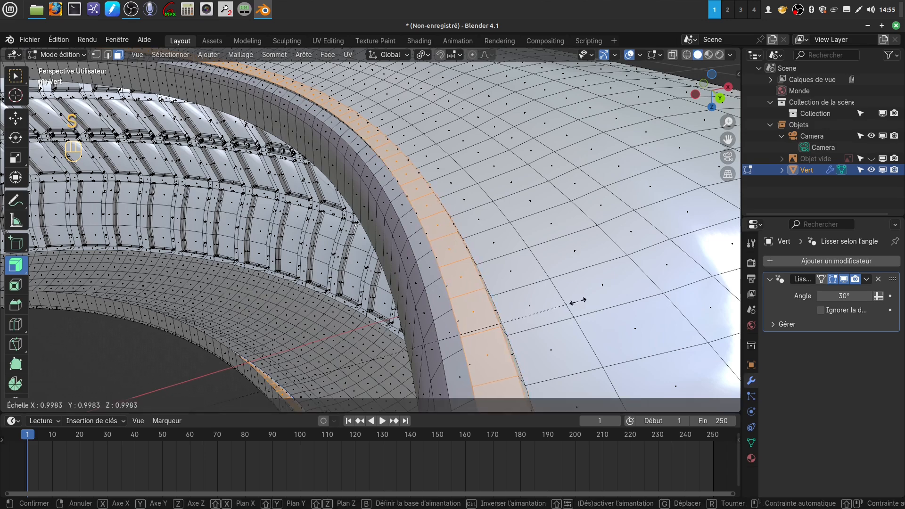
{"action": "left_click", "coordinate": [578, 301]}
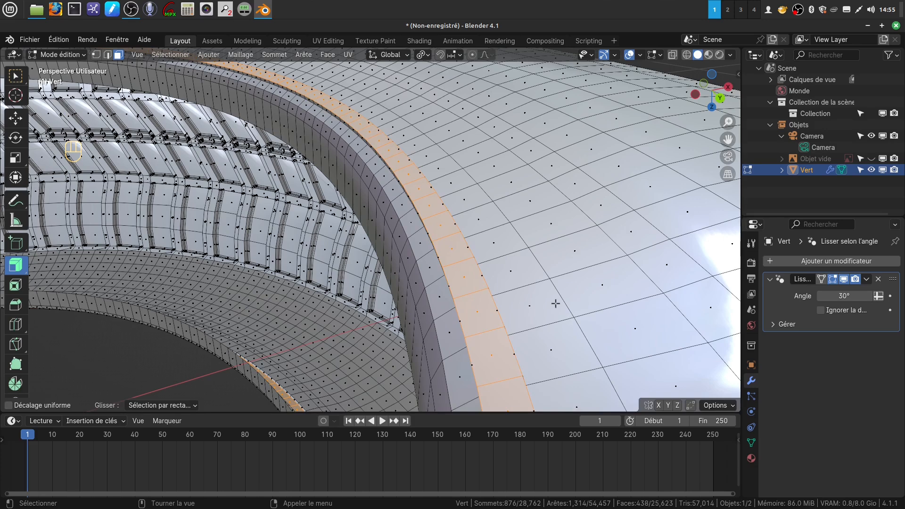
Try to sink the two selected bands along their normals with Shrink/Fatten, about -0.008 m.
{"action": "key", "text": "alt"}
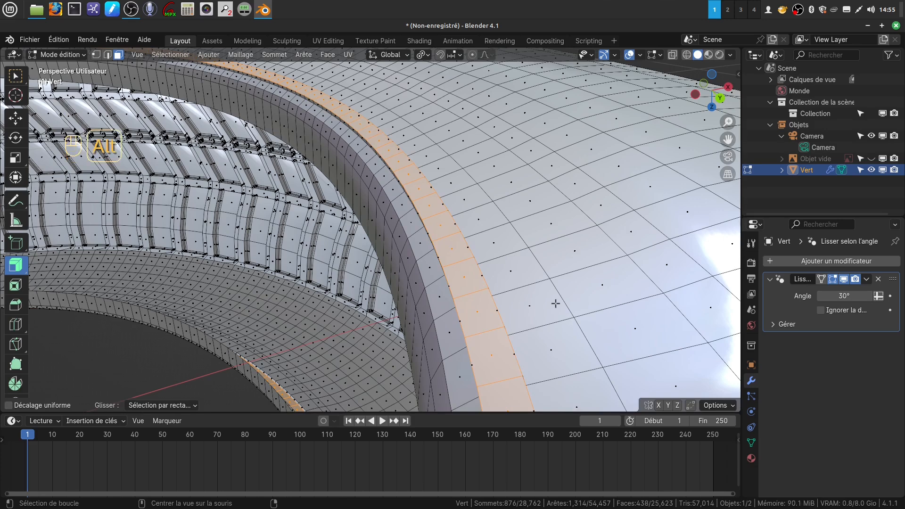
{"action": "key", "text": "alt+s"}
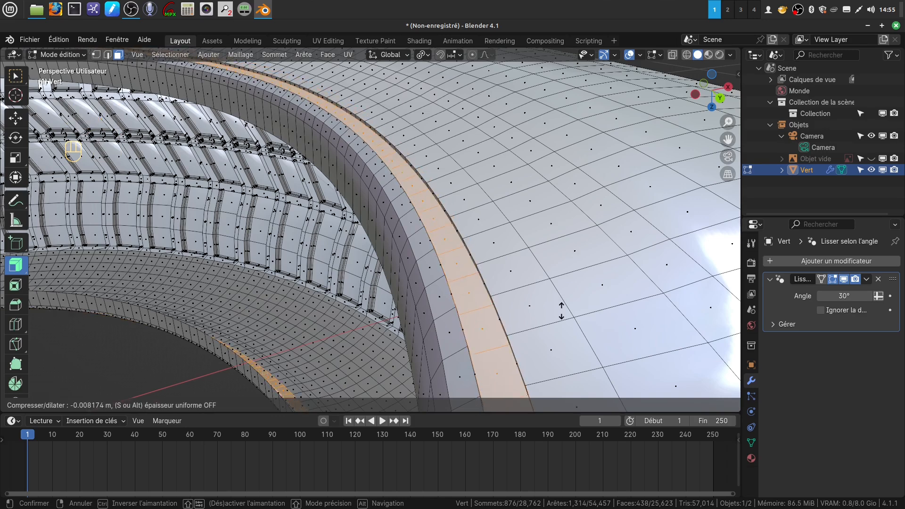
{"action": "left_click", "coordinate": [561, 306]}
{"action": "middle_click_drag", "start_coordinate": [529, 300], "coordinate": [509, 249]}
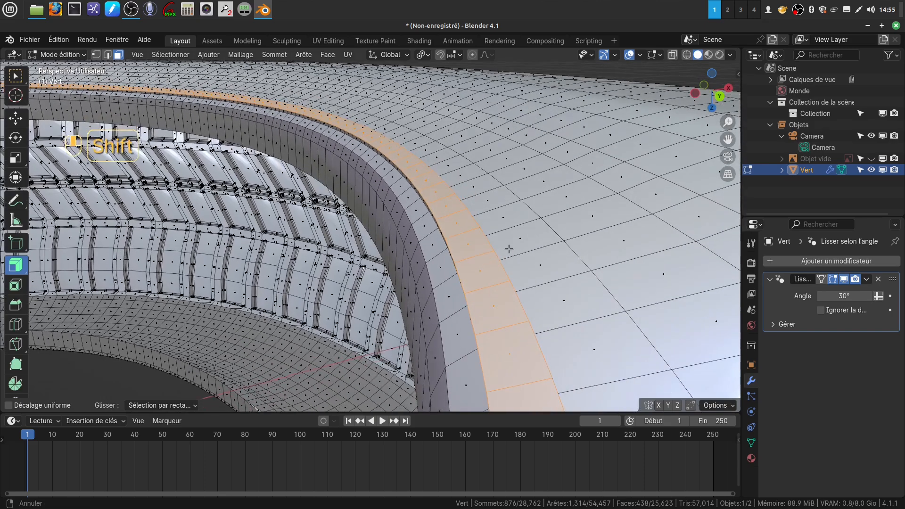
In edge selection mode, scale only the raised band's rim-side edge loop outward to about 1.0037.
{"action": "middle_click_drag", "start_coordinate": [477, 279], "coordinate": [459, 272]}
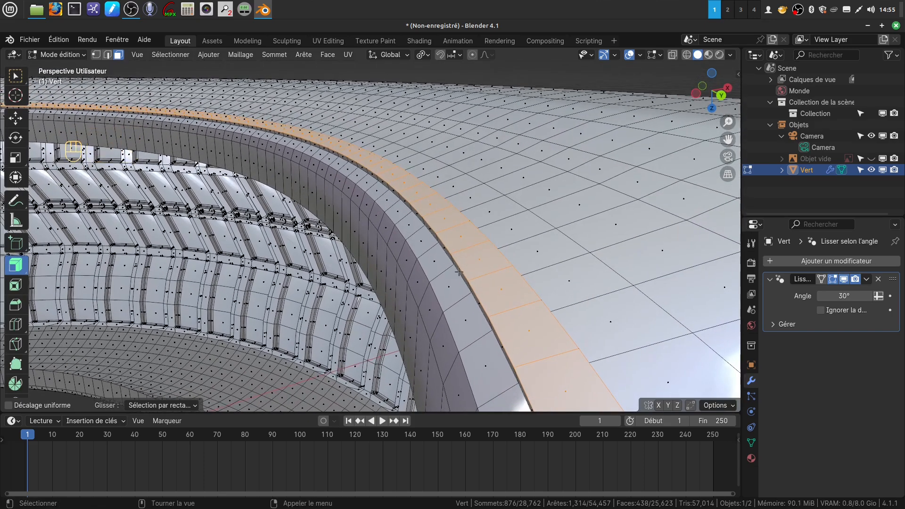
{"action": "left_click", "coordinate": [108, 56]}
{"action": "key", "text": "alt+a"}
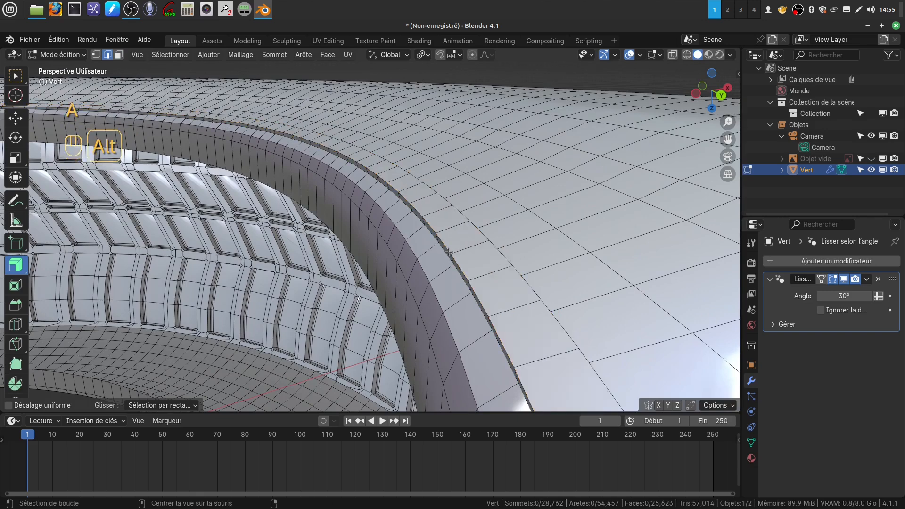
{"action": "left_click", "coordinate": [448, 247], "text": "alt"}
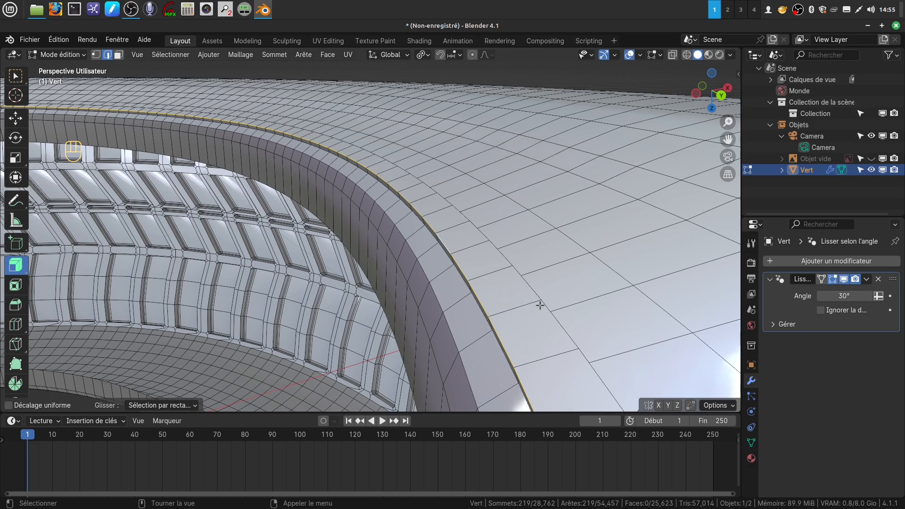
{"action": "key", "text": "s"}
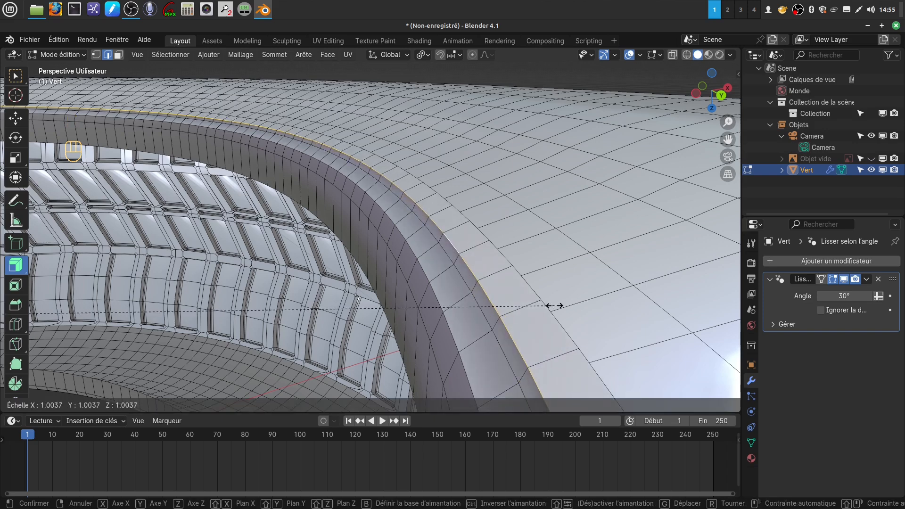
{"action": "left_click", "coordinate": [555, 305]}
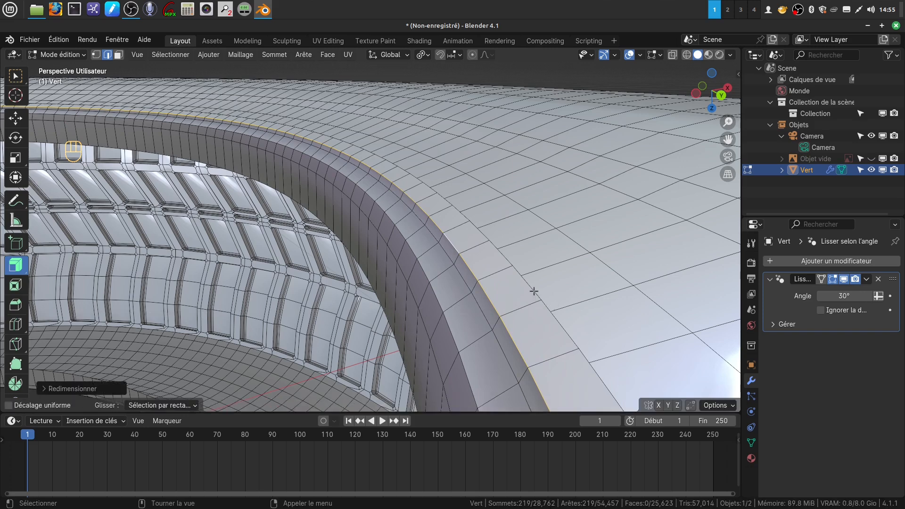
Scale the raised band's outer edge loop inward to about 0.9966 to narrow its top.
{"action": "left_click", "coordinate": [542, 301], "text": "alt"}
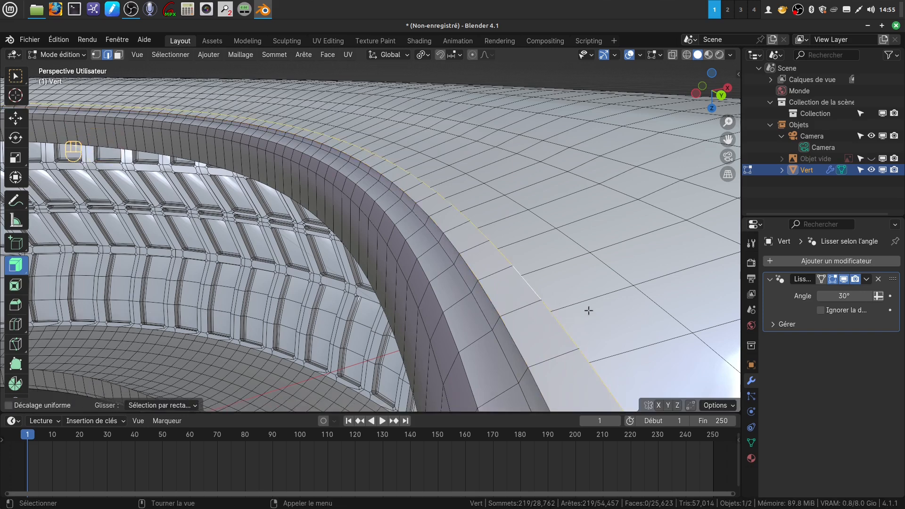
{"action": "key", "text": "s"}
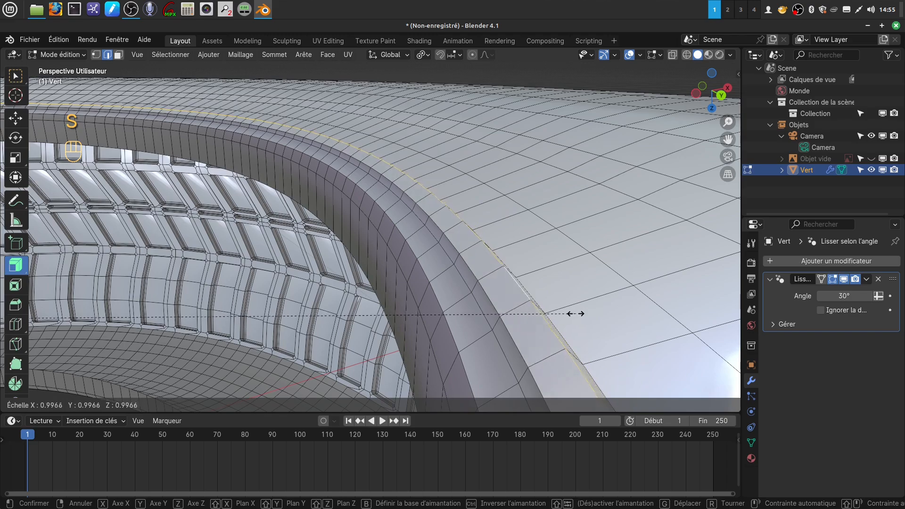
{"action": "left_click", "coordinate": [574, 315]}
On the opposite sidewall, scale the raised band's outer edge loop inward to about 0.997.
{"action": "middle_click_drag", "start_coordinate": [574, 314], "coordinate": [467, 245]}
{"action": "scroll", "coordinate": [467, 245], "scroll_direction": "down", "scroll_amount": 1}
{"action": "scroll", "coordinate": [468, 273], "scroll_direction": "down", "scroll_amount": 3}
{"action": "middle_click_drag", "start_coordinate": [545, 360], "coordinate": [549, 346]}
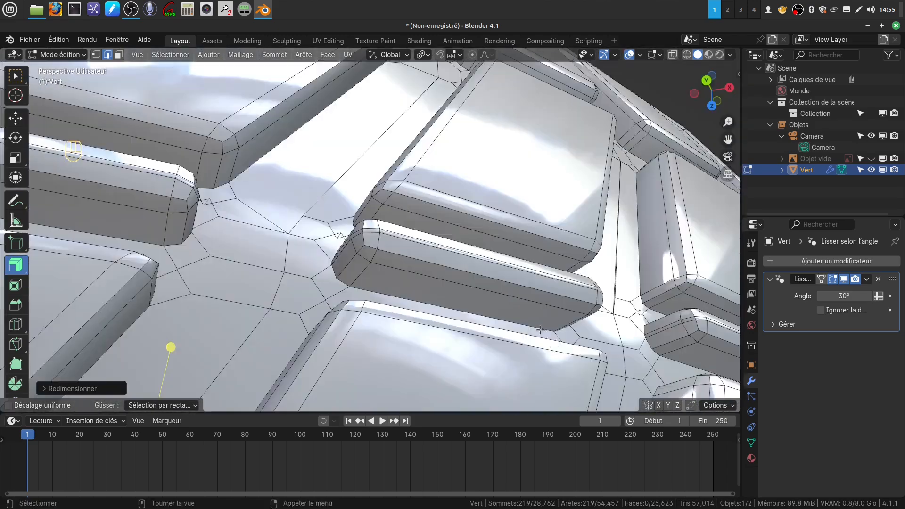
{"action": "scroll", "coordinate": [547, 344], "scroll_direction": "down", "scroll_amount": 4}
{"action": "scroll", "coordinate": [540, 343], "scroll_direction": "down", "scroll_amount": 5}
{"action": "middle_click_drag", "start_coordinate": [478, 353], "coordinate": [475, 312]}
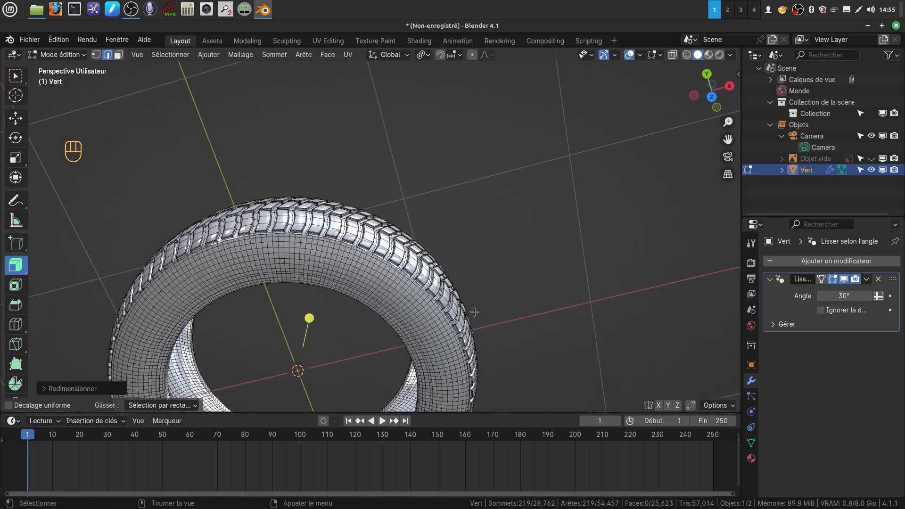
{"action": "scroll", "coordinate": [415, 292], "scroll_direction": "up", "scroll_amount": 4}
{"action": "middle_click_drag", "start_coordinate": [420, 339], "coordinate": [401, 257], "text": "shift"}
{"action": "scroll", "coordinate": [467, 265], "scroll_direction": "up", "scroll_amount": 5}
{"action": "scroll", "coordinate": [385, 266], "scroll_direction": "up", "scroll_amount": 4}
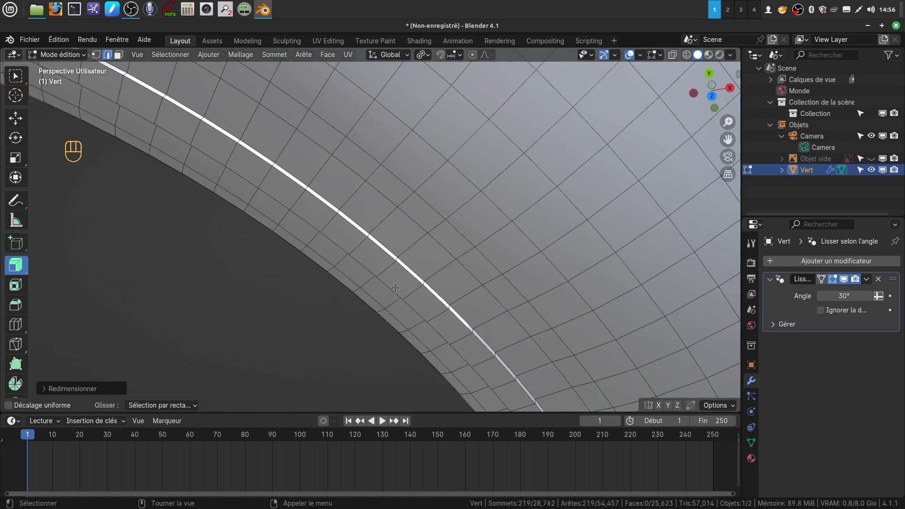
{"action": "left_click", "coordinate": [388, 255], "text": "alt"}
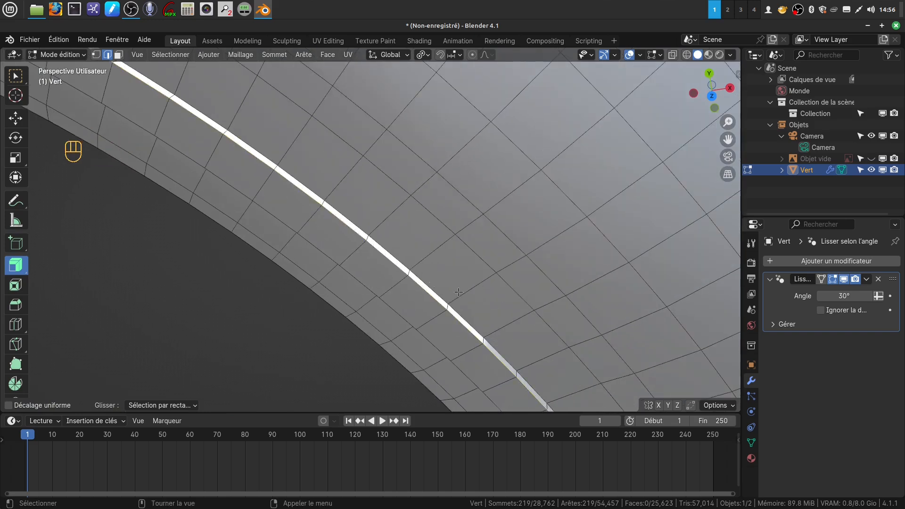
{"action": "key", "text": "s"}
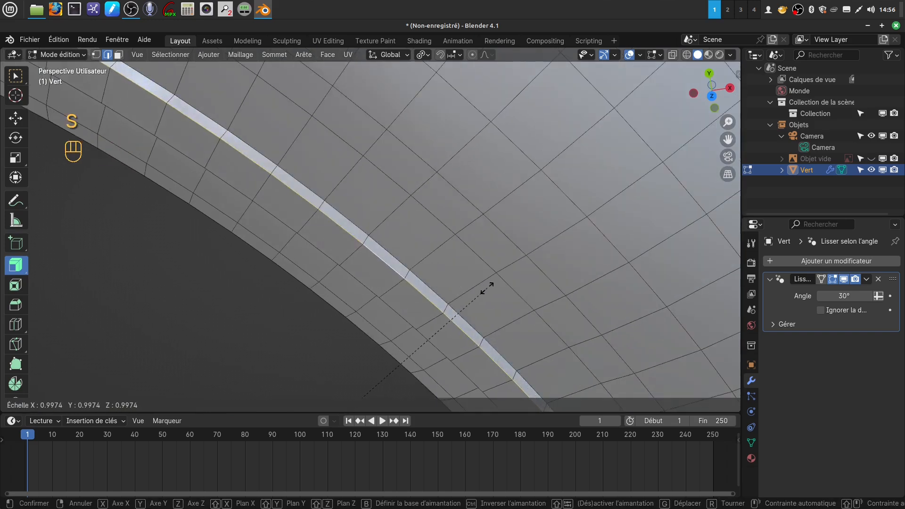
{"action": "left_click", "coordinate": [431, 309]}
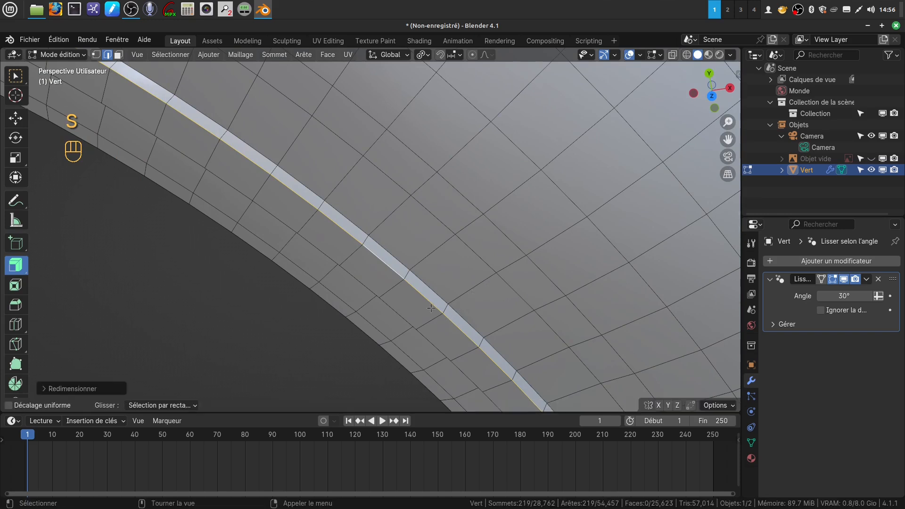
Scale the rim-side edge loop of the opposite sidewall's raised band slightly outward.
{"action": "left_click", "coordinate": [401, 313], "text": "alt"}
{"action": "key", "text": "s"}
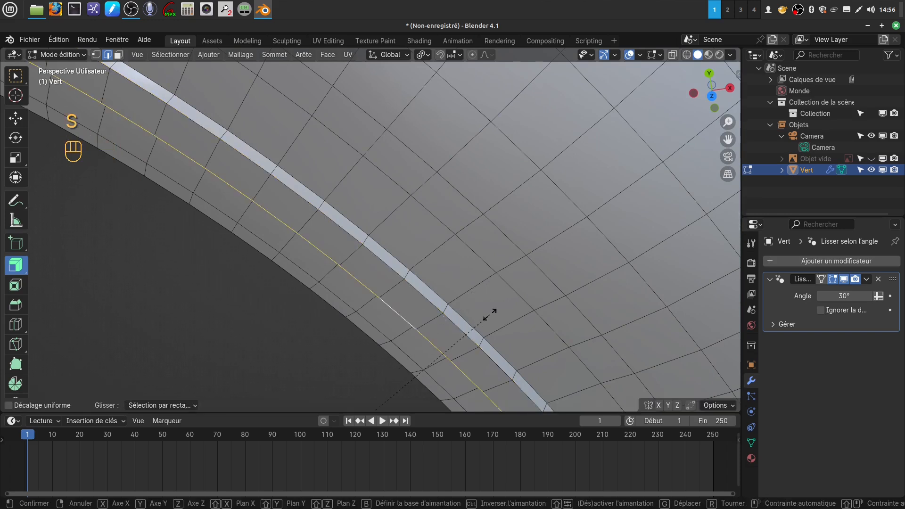
{"action": "left_click", "coordinate": [493, 314]}
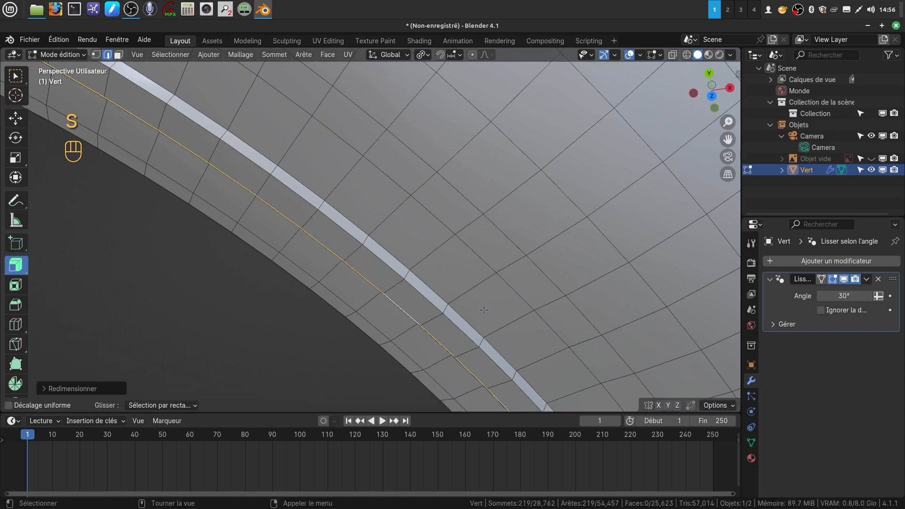
Select the four edge loops outlining the raised band on each sidewall and bevel them about 0.0016 m with two segments.
{"action": "left_click", "coordinate": [425, 295], "text": "alt+shift"}
{"action": "middle_click_drag", "start_coordinate": [425, 295], "coordinate": [444, 283]}
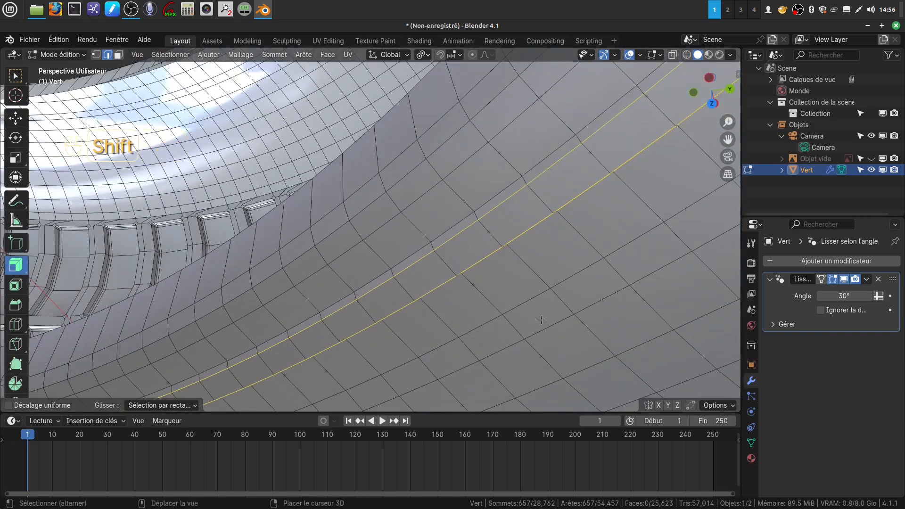
{"action": "left_click", "coordinate": [413, 252], "text": "alt+shift"}
{"action": "middle_click_drag", "start_coordinate": [412, 252], "coordinate": [418, 340]}
{"action": "scroll", "coordinate": [486, 327], "scroll_direction": "up", "scroll_amount": 3}
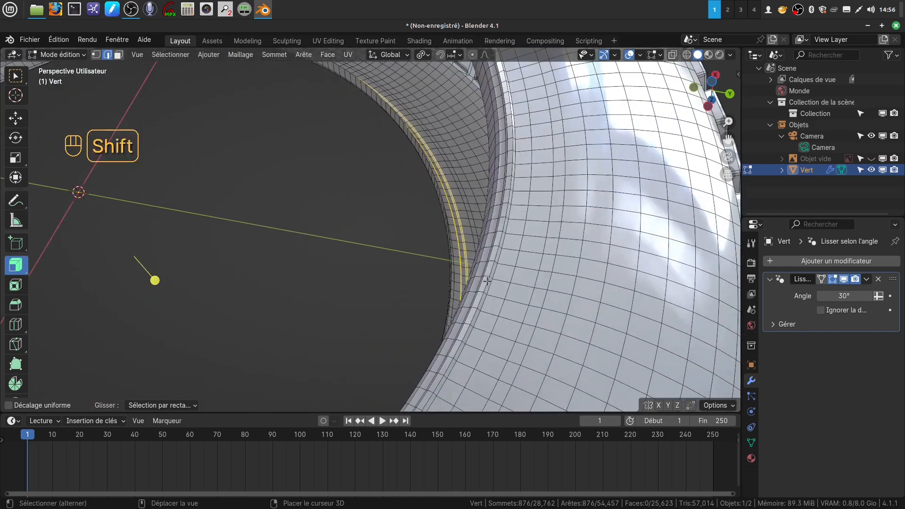
{"action": "middle_click_drag", "start_coordinate": [459, 283], "coordinate": [400, 282], "text": "shift"}
{"action": "scroll", "coordinate": [418, 294], "scroll_direction": "up", "scroll_amount": 2}
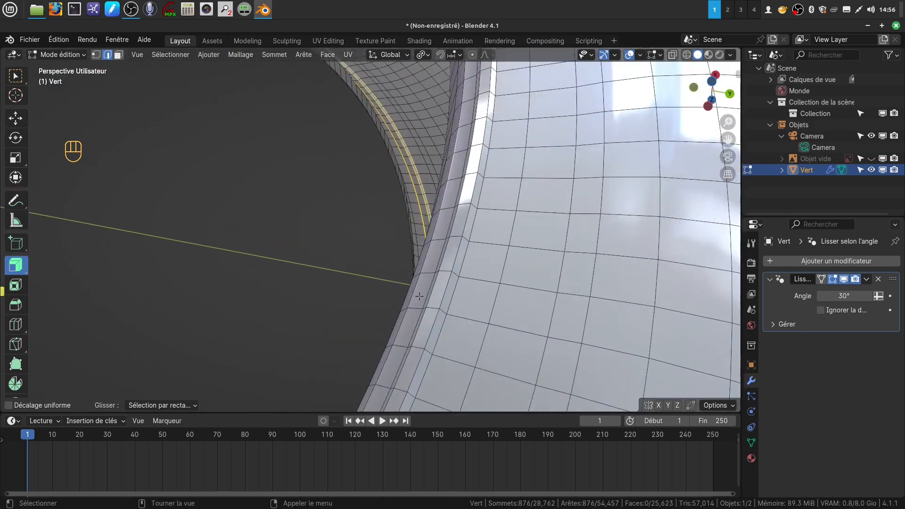
{"action": "left_click", "coordinate": [452, 299], "text": "alt+shift"}
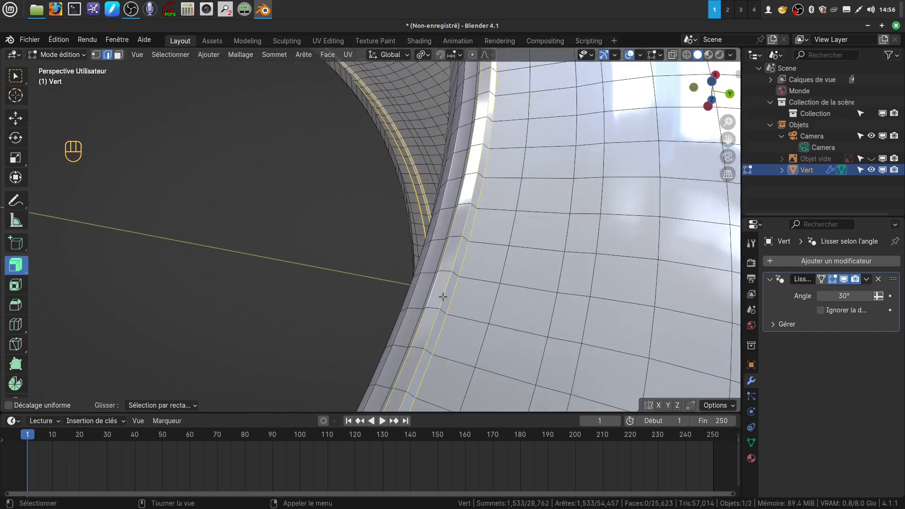
{"action": "middle_click_drag", "start_coordinate": [452, 298], "coordinate": [371, 266]}
{"action": "left_click", "coordinate": [426, 308], "text": "alt+shift"}
{"action": "middle_click_drag", "start_coordinate": [486, 337], "coordinate": [467, 298]}
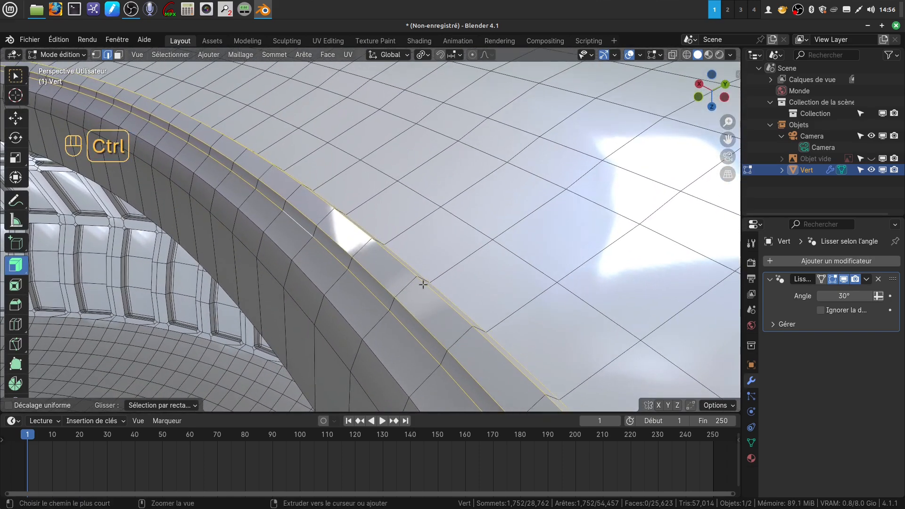
{"action": "key", "text": "ctrl+b"}
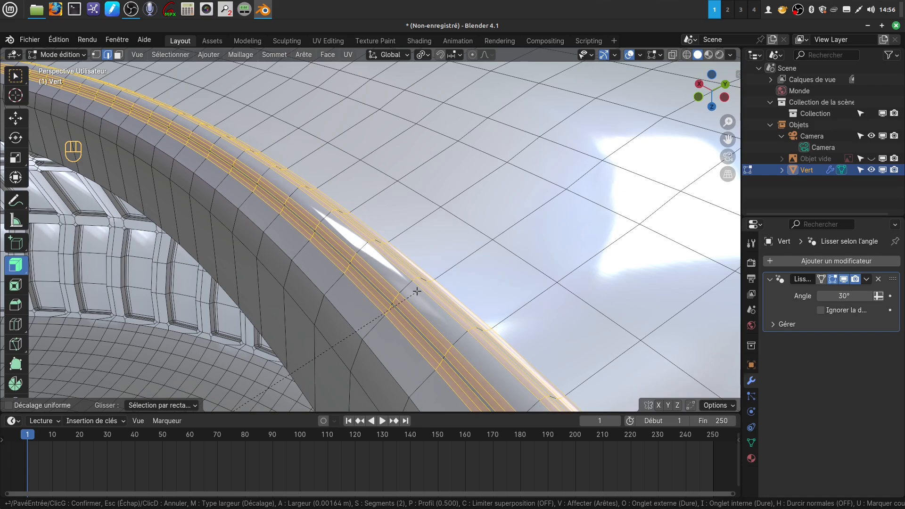
{"action": "left_click", "coordinate": [417, 291]}
Bevel the edge loop along the inner rim lip about 0.0055 m with two segments.
{"action": "middle_click_drag", "start_coordinate": [454, 287], "coordinate": [368, 283]}
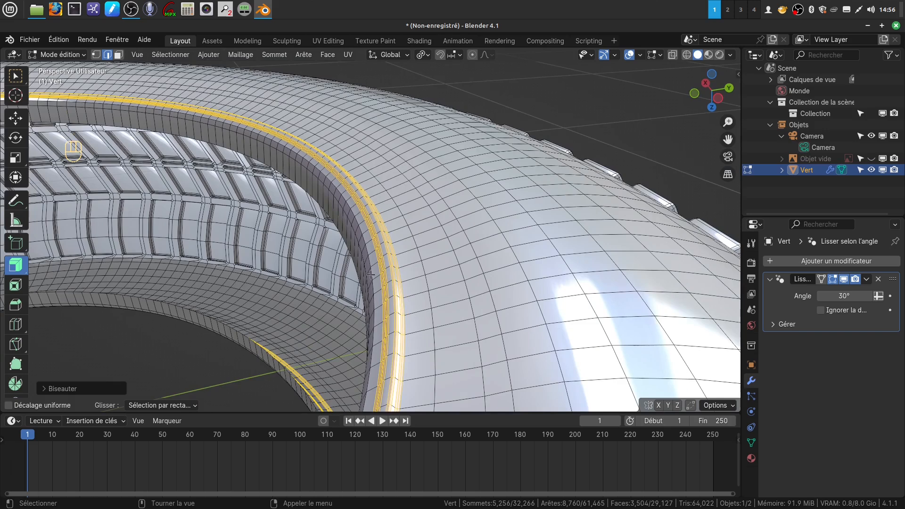
{"action": "left_click", "coordinate": [371, 275], "text": "alt"}
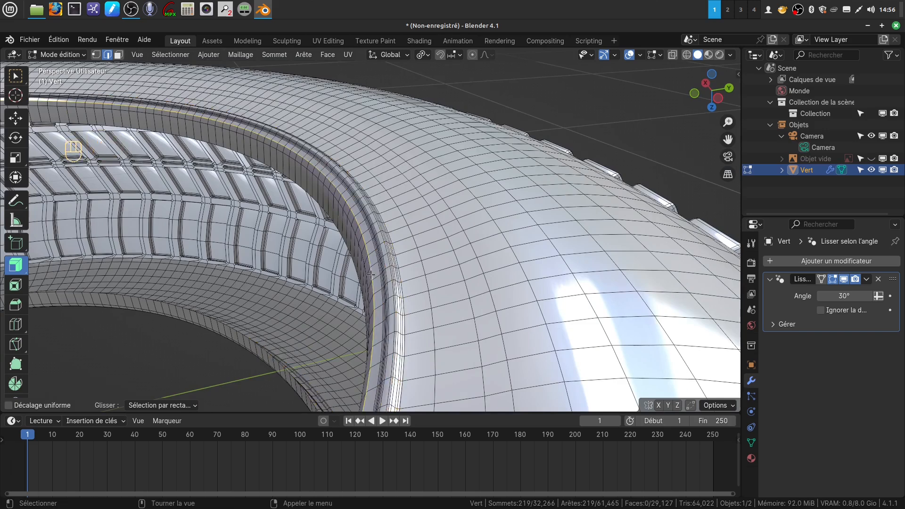
{"action": "key", "text": "ctrl+b"}
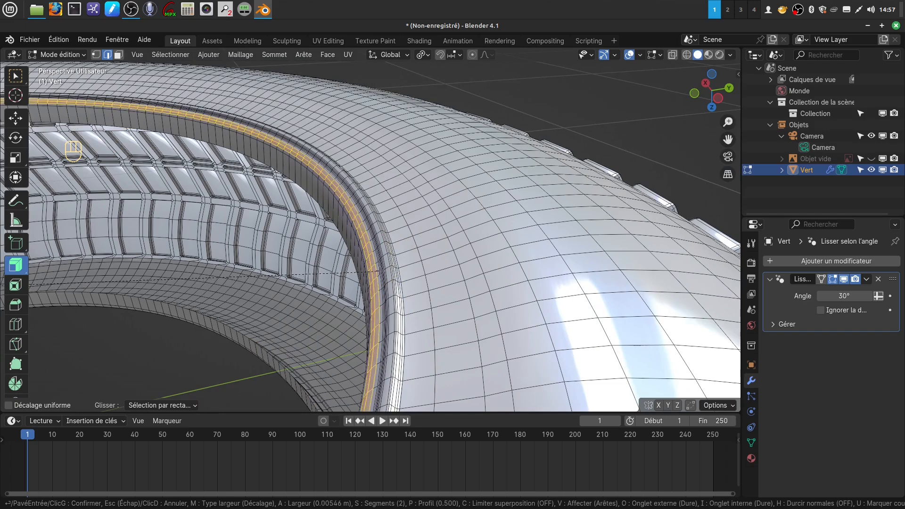
{"action": "left_click", "coordinate": [381, 272]}
Bevel the matching rim lip edge loop on the opposite sidewall about 0.0037 m with two segments.
{"action": "scroll", "coordinate": [435, 310], "scroll_direction": "down", "scroll_amount": 4}
{"action": "middle_click_drag", "start_coordinate": [406, 281], "coordinate": [423, 298]}
{"action": "left_click", "coordinate": [412, 231], "text": "alt"}
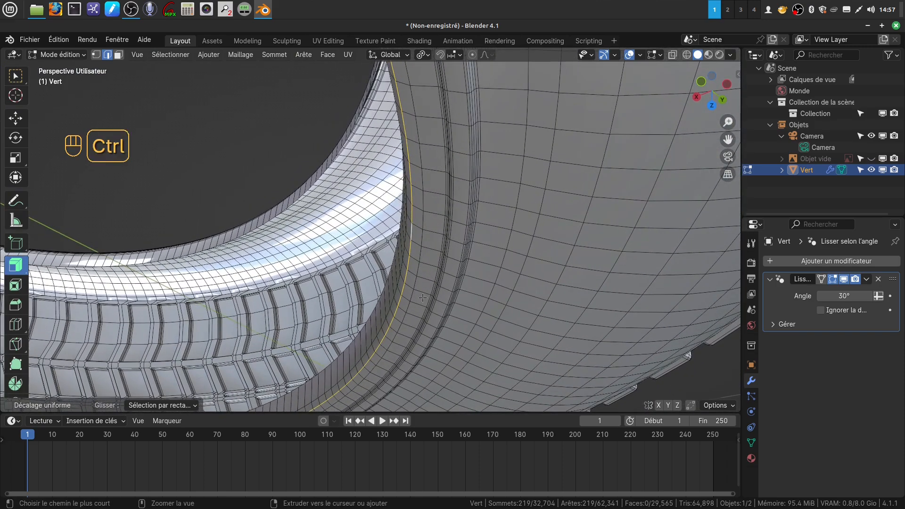
{"action": "key", "text": "ctrl+b"}
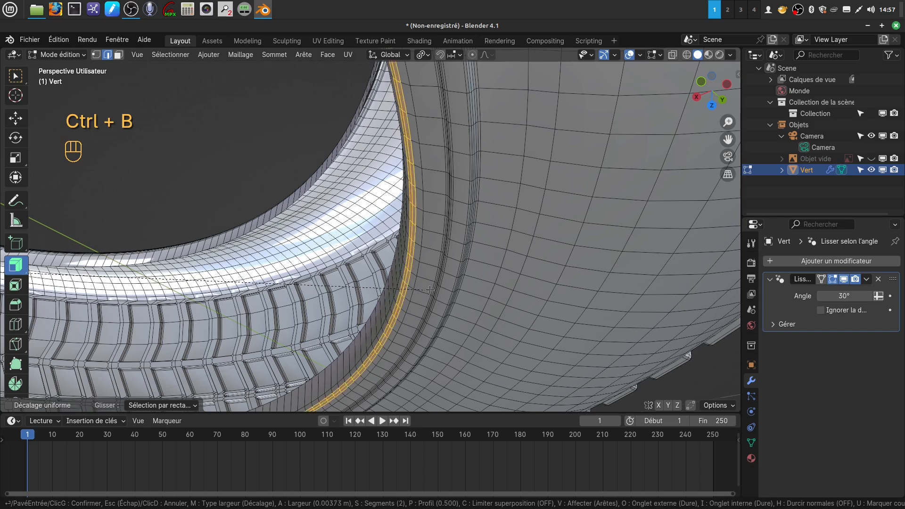
{"action": "left_click", "coordinate": [432, 287]}
Return to Object Mode and view the whole tyre from the front.
{"action": "middle_click_drag", "start_coordinate": [432, 287], "coordinate": [398, 344]}
{"action": "key", "text": "Tab"}
{"action": "scroll", "coordinate": [378, 307], "scroll_direction": "down", "scroll_amount": 3}
{"action": "middle_click_drag", "start_coordinate": [349, 281], "coordinate": [420, 211], "text": "shift"}
{"action": "scroll", "coordinate": [409, 282], "scroll_direction": "up", "scroll_amount": 4}
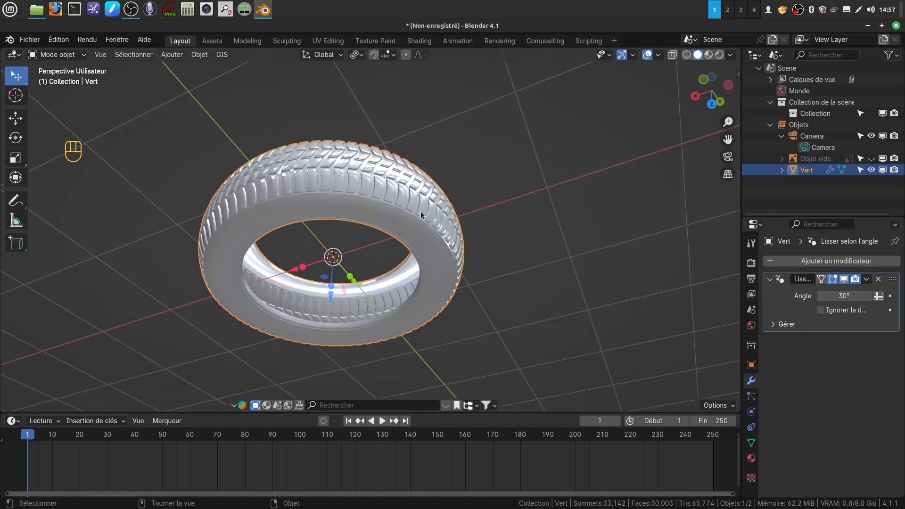
{"action": "key", "text": "KP_1"}
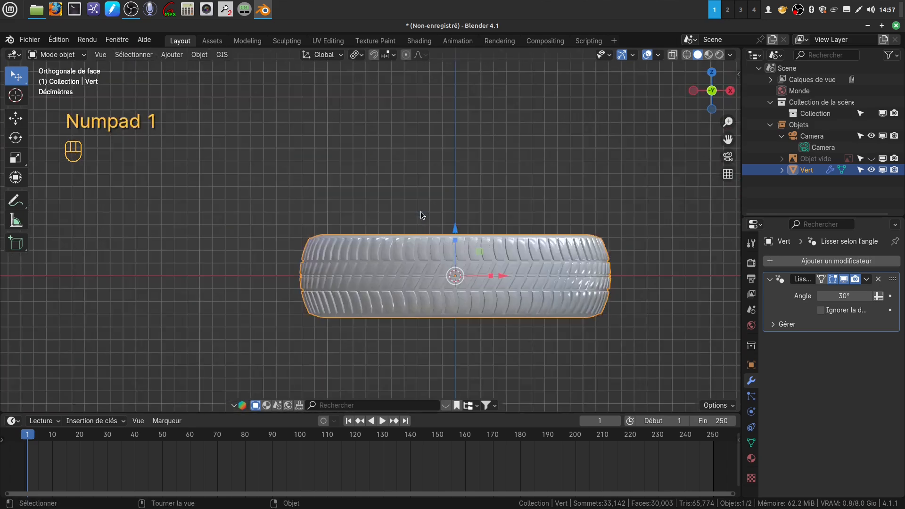
{"action": "middle_click_drag", "start_coordinate": [464, 251], "coordinate": [387, 237], "text": "shift"}
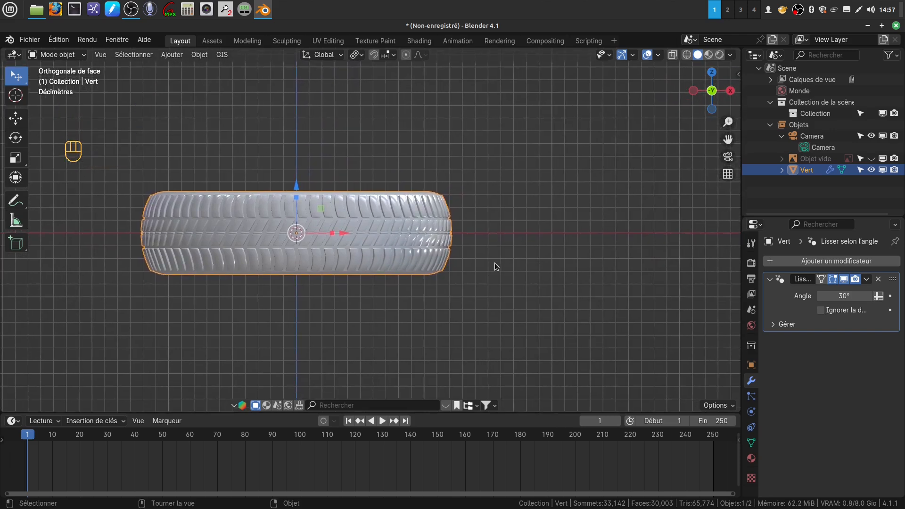
Create a new material on the tyre with a near-black base colour, value about 0.025.
{"action": "left_click", "coordinate": [751, 459]}
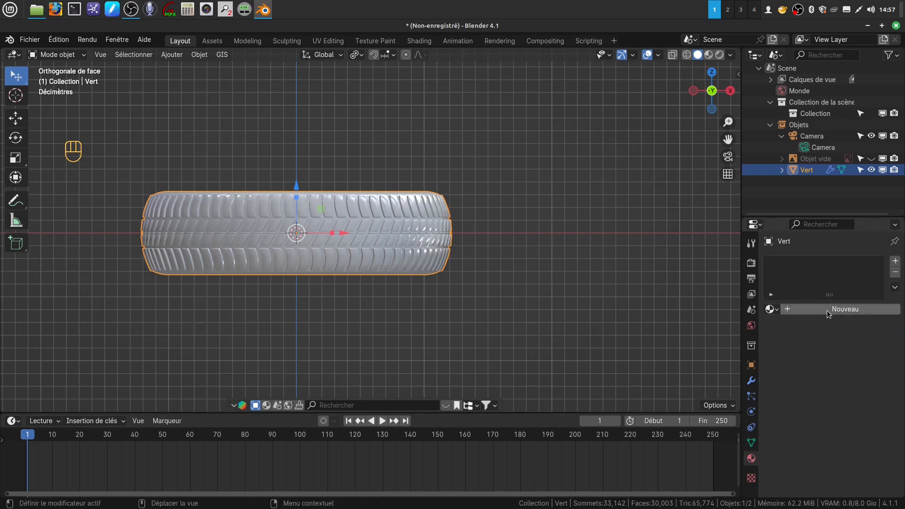
{"action": "left_click", "coordinate": [827, 311]}
{"action": "left_click", "coordinate": [842, 400]}
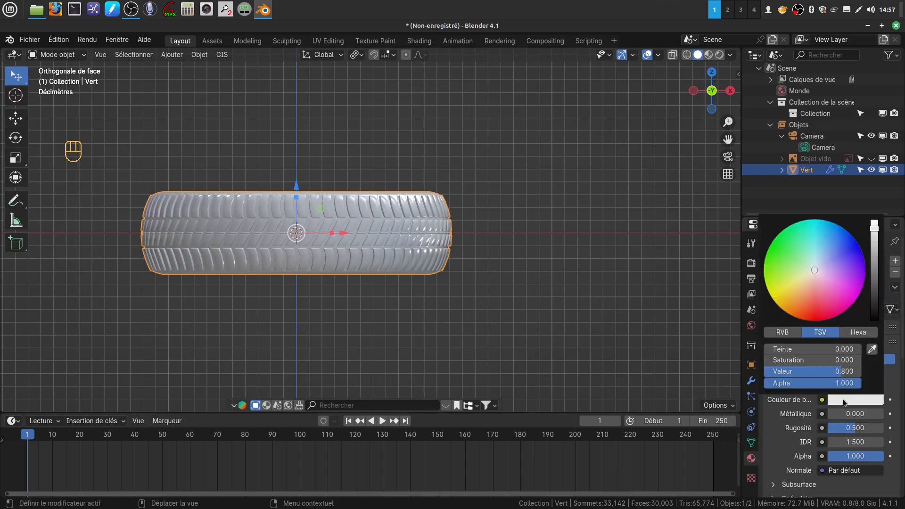
{"action": "left_click_drag", "start_coordinate": [876, 234], "coordinate": [874, 303]}
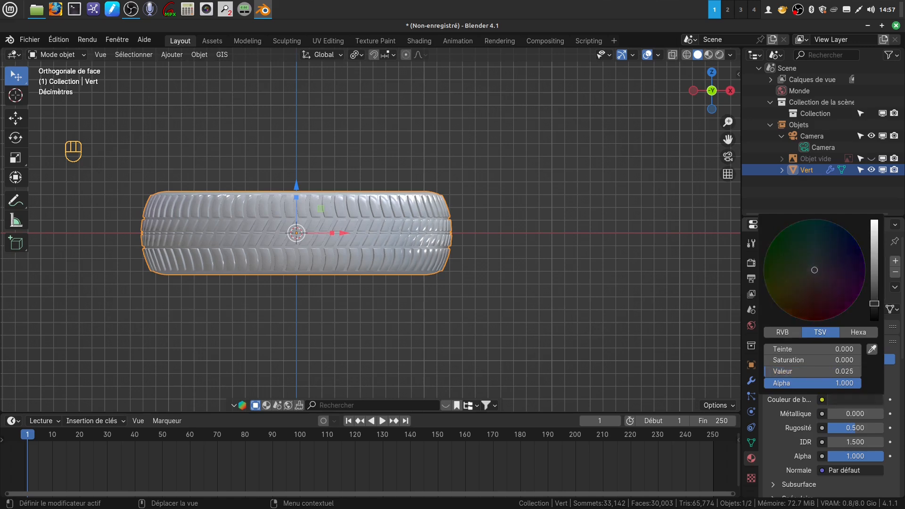
Switch the viewport to rendered shading and view the tyre's tread from slightly above.
{"action": "left_click", "coordinate": [719, 54]}
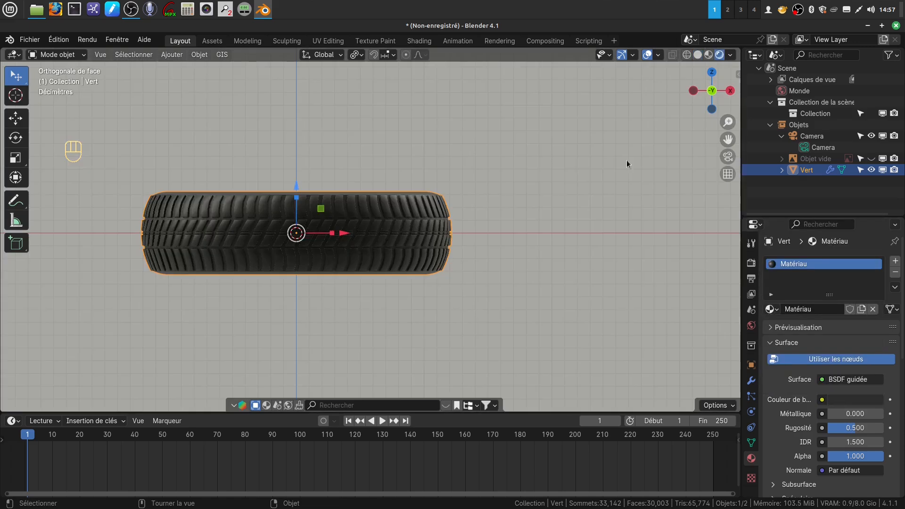
{"action": "scroll", "coordinate": [541, 295], "scroll_direction": "up", "scroll_amount": 3}
{"action": "middle_click_drag", "start_coordinate": [535, 253], "coordinate": [536, 280]}
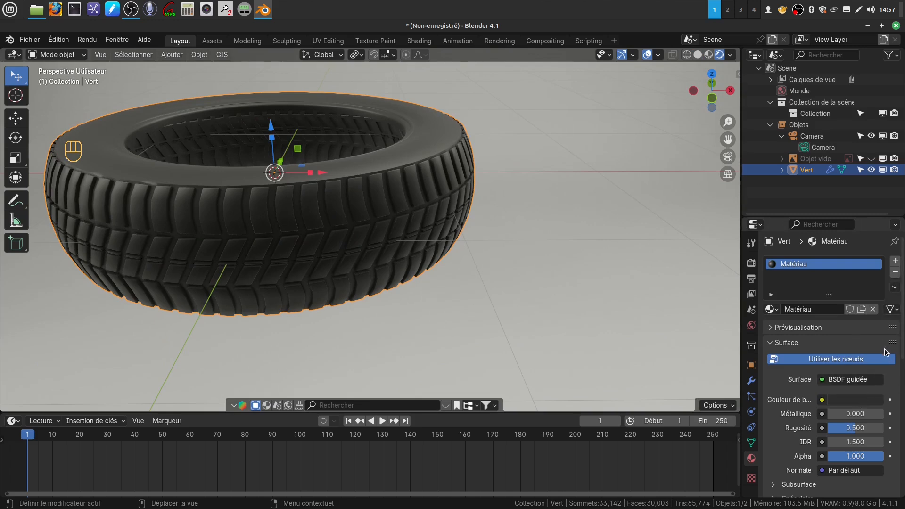
Darken the tyre material's base colour to a value of about 0.014 and check it around the tyre.
{"action": "left_click", "coordinate": [864, 402]}
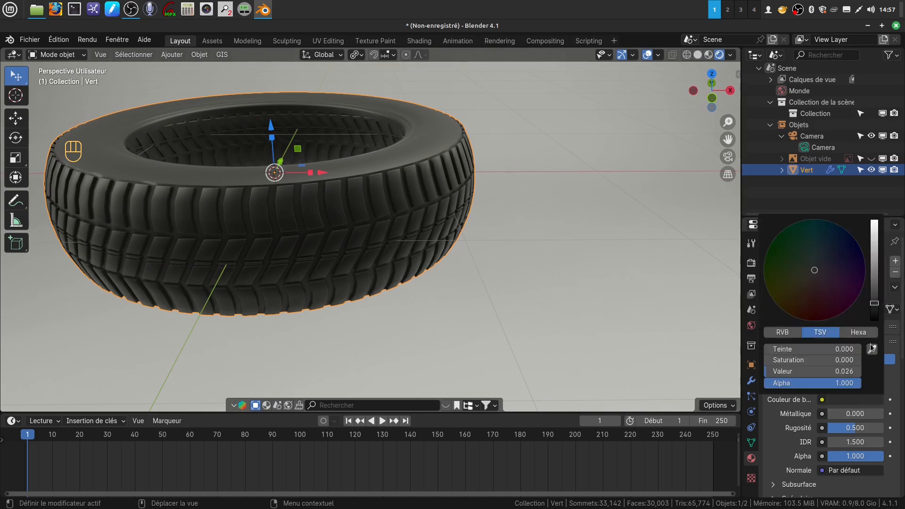
{"action": "left_click_drag", "start_coordinate": [875, 307], "coordinate": [875, 309]}
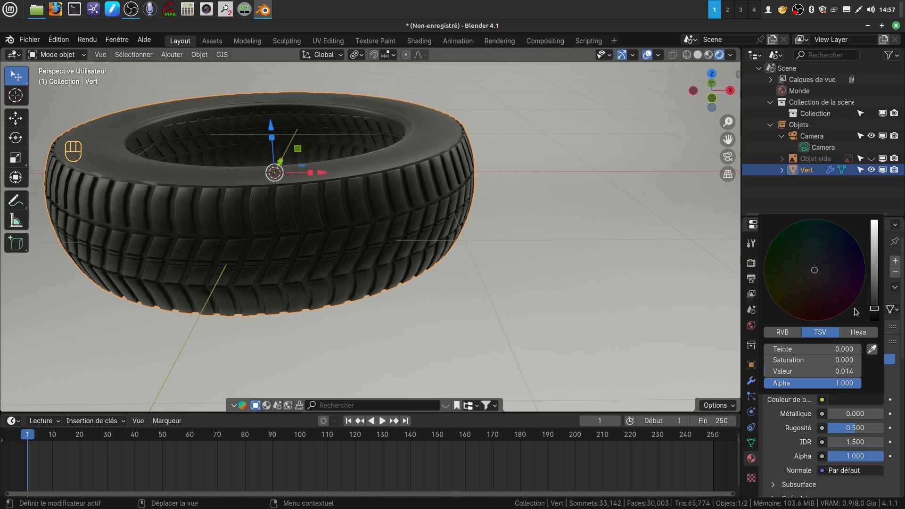
{"action": "middle_click_drag", "start_coordinate": [544, 265], "coordinate": [605, 241]}
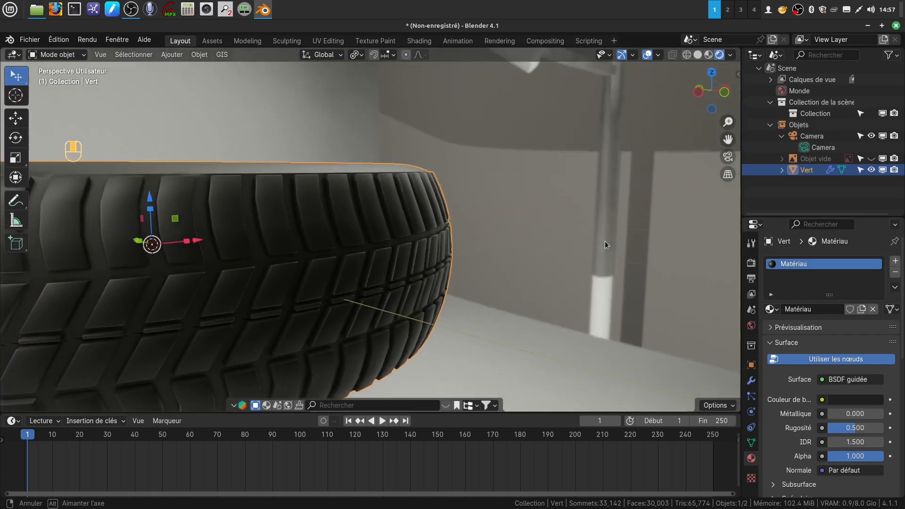
{"action": "scroll", "coordinate": [602, 263], "scroll_direction": "down", "scroll_amount": 3}
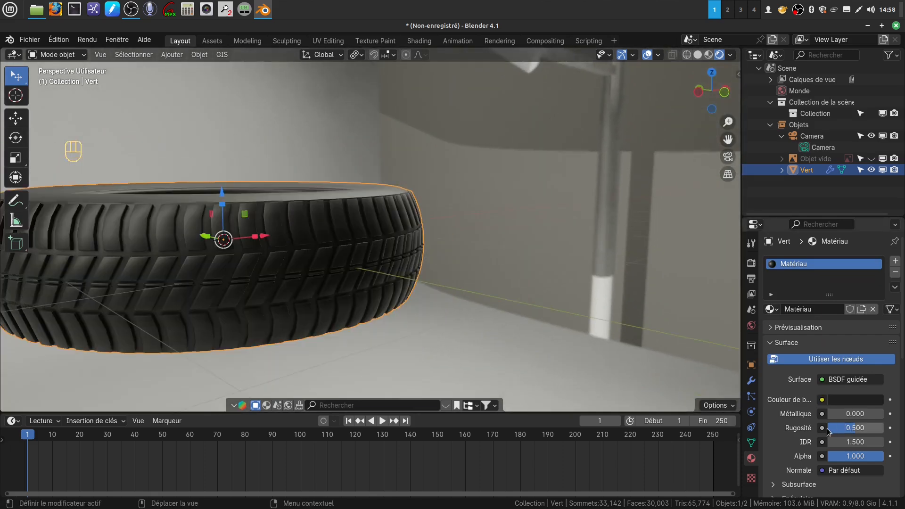
{"action": "middle_click_drag", "start_coordinate": [457, 318], "coordinate": [394, 270]}
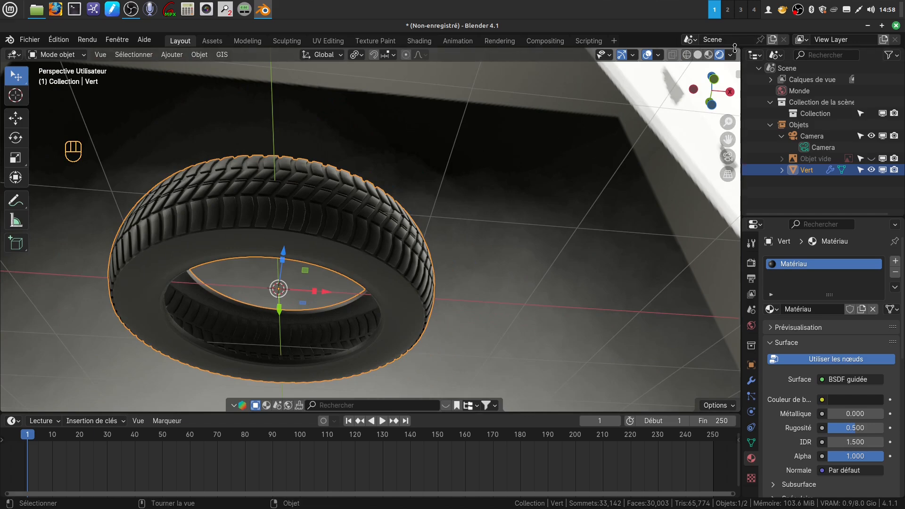
Split the 3D viewport vertically, turn the new area into a Shader Editor without its sidebar, and frame the tread in the remaining viewport.
{"action": "left_click_drag", "start_coordinate": [739, 46], "coordinate": [344, 54]}
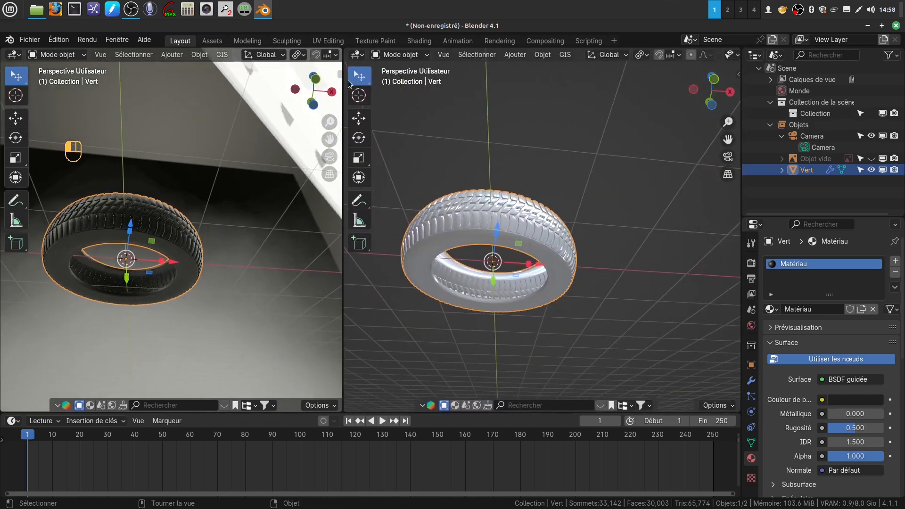
{"action": "left_click", "coordinate": [357, 54]}
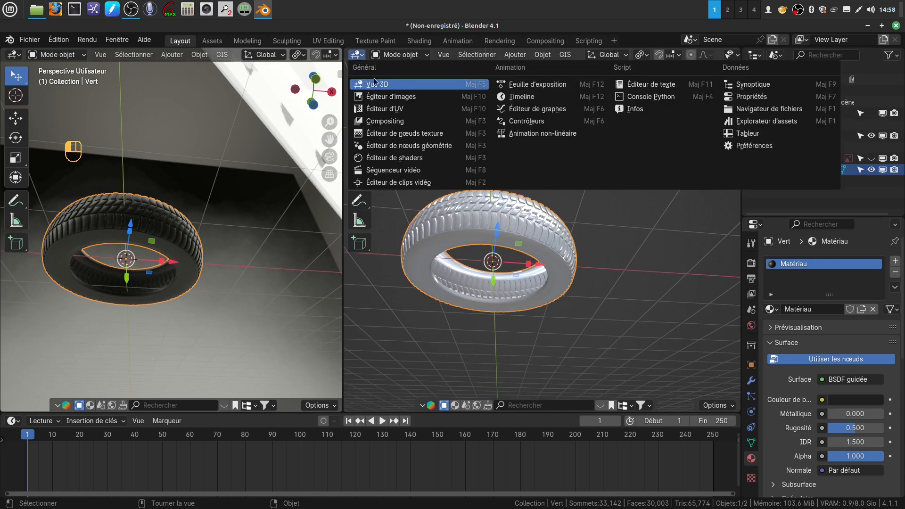
{"action": "left_click", "coordinate": [415, 158]}
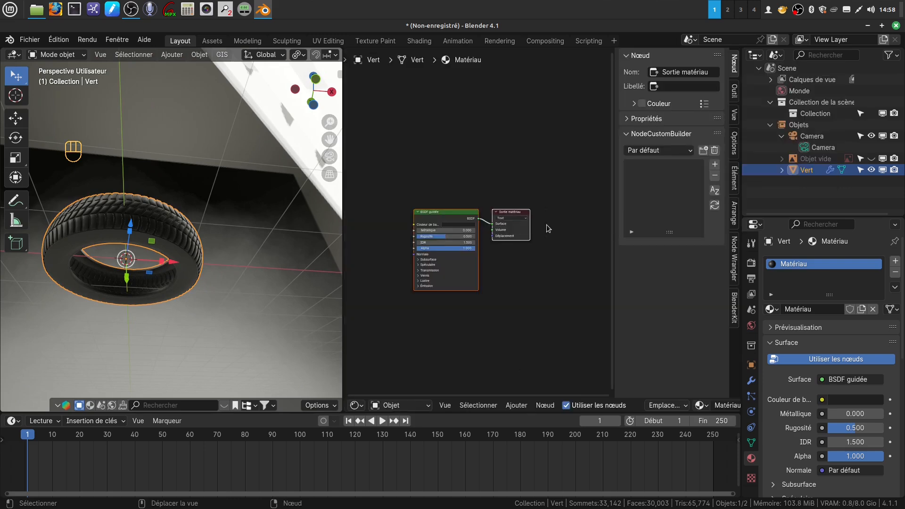
{"action": "key", "text": "n"}
{"action": "middle_click_drag", "start_coordinate": [548, 229], "coordinate": [580, 154]}
{"action": "scroll", "coordinate": [197, 240], "scroll_direction": "up", "scroll_amount": 2}
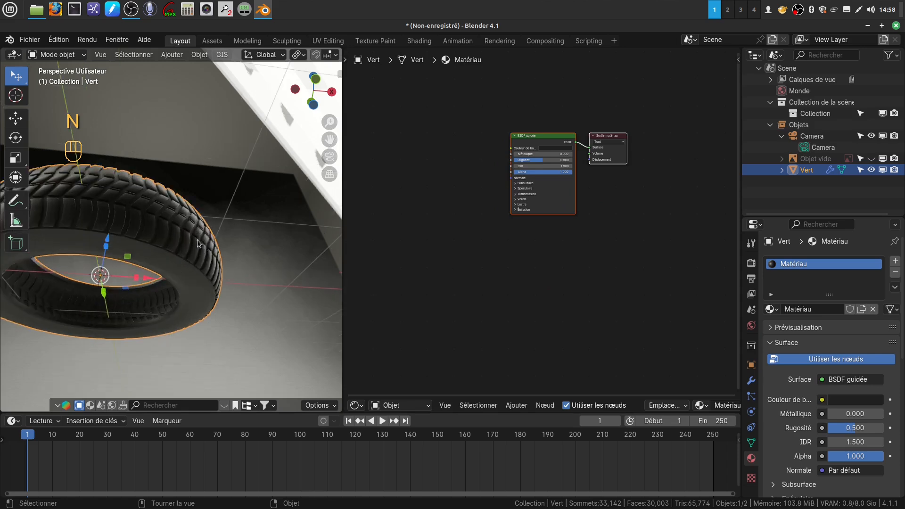
{"action": "middle_click_drag", "start_coordinate": [205, 251], "coordinate": [236, 284], "text": "shift"}
{"action": "scroll", "coordinate": [267, 275], "scroll_direction": "up", "scroll_amount": 2}
{"action": "middle_click_drag", "start_coordinate": [236, 284], "coordinate": [251, 225], "text": "shift"}
{"action": "scroll", "coordinate": [254, 241], "scroll_direction": "up", "scroll_amount": 1}
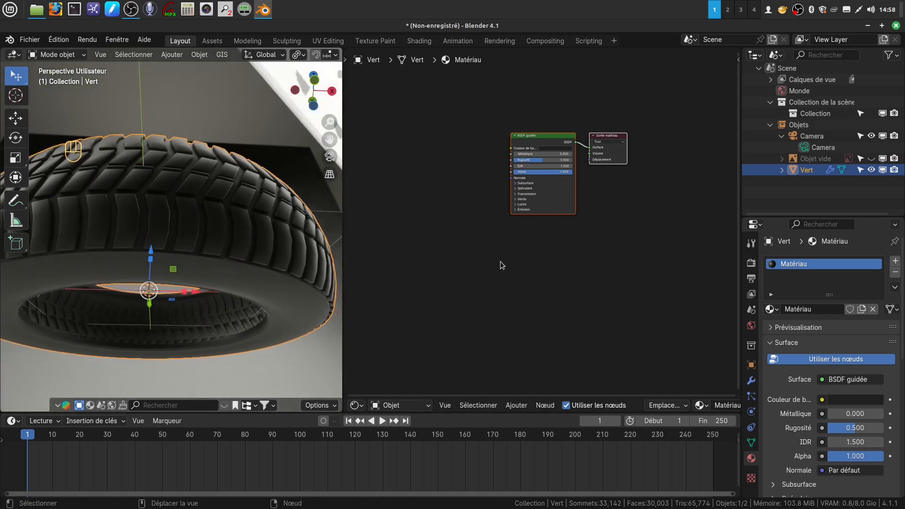
Add a Bump (Relief) node below and before the Principled BSDF in the tyre's material.
{"action": "middle_click_drag", "start_coordinate": [502, 261], "coordinate": [539, 273]}
{"action": "left_click", "coordinate": [517, 406]}
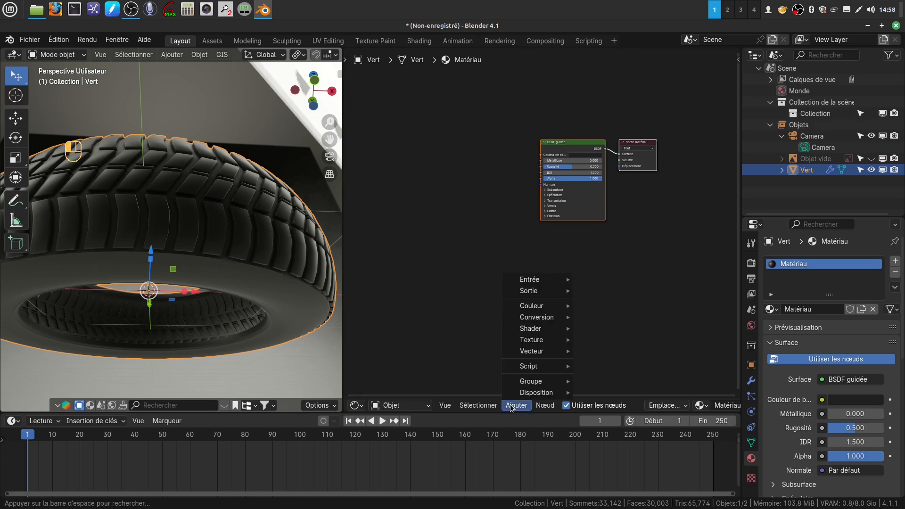
{"action": "mouse_move", "coordinate": [537, 355]}
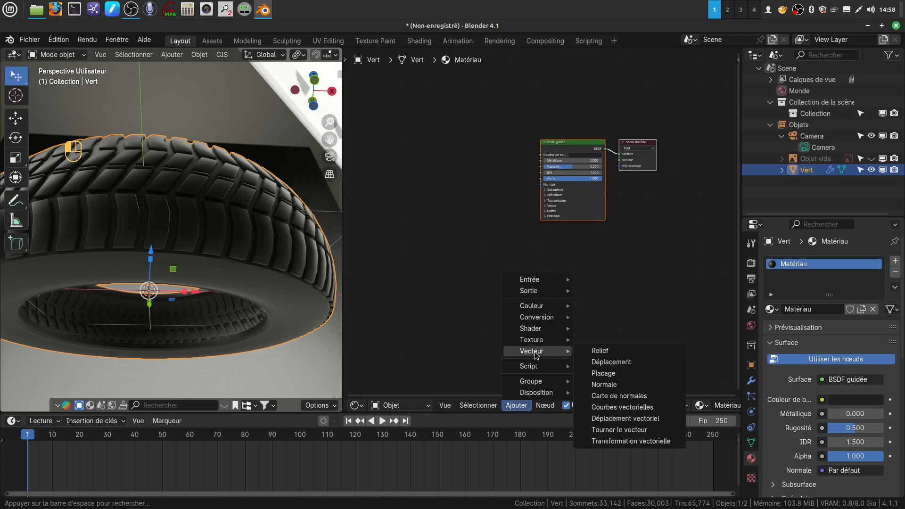
{"action": "left_click", "coordinate": [608, 352]}
{"action": "left_click", "coordinate": [494, 245]}
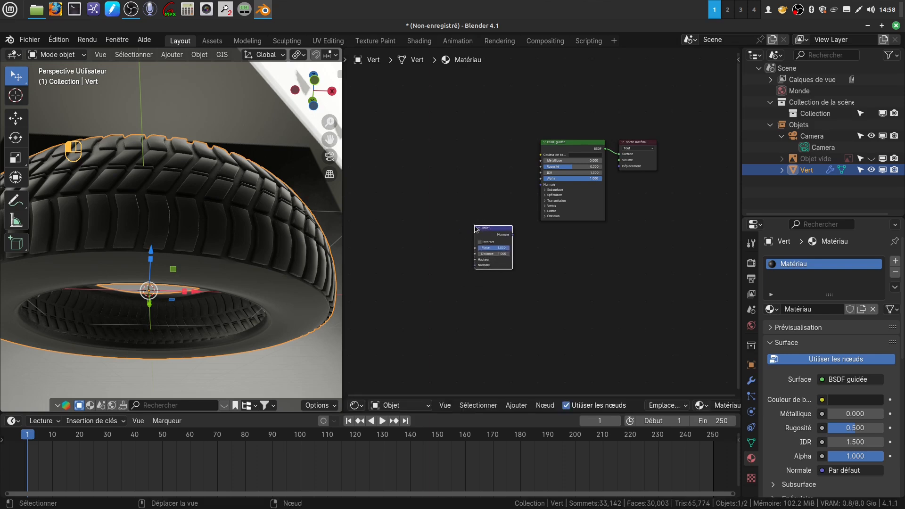
Add a Noise Texture (Texture bruit) node well ahead of the Bump node.
{"action": "left_click", "coordinate": [516, 406]}
{"action": "mouse_move", "coordinate": [529, 343]}
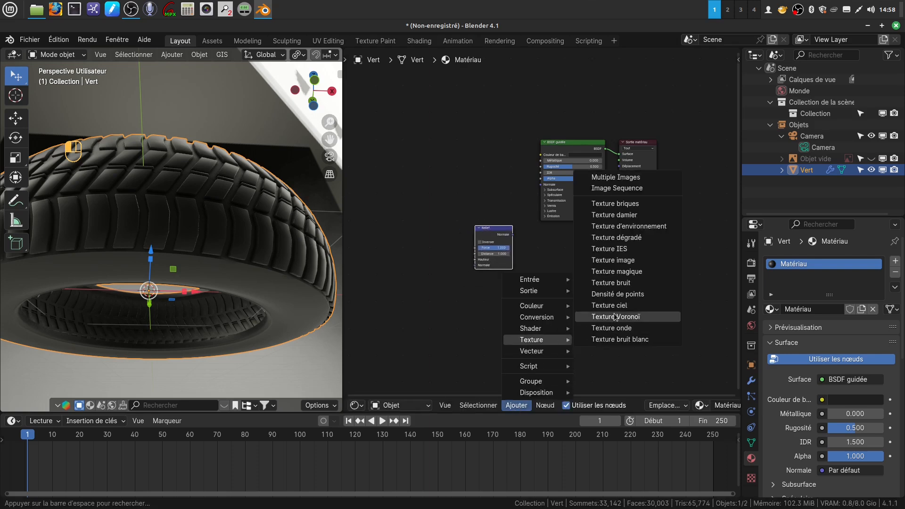
{"action": "left_click", "coordinate": [612, 283]}
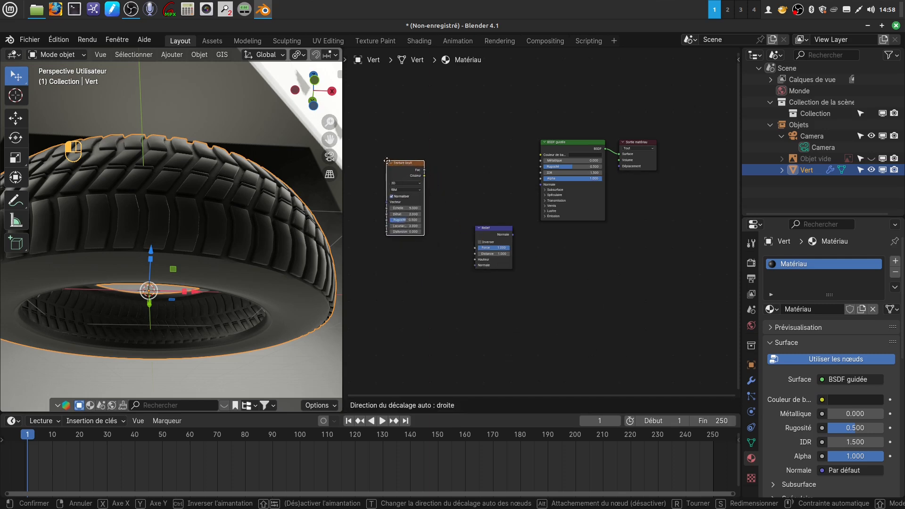
{"action": "left_click", "coordinate": [355, 152]}
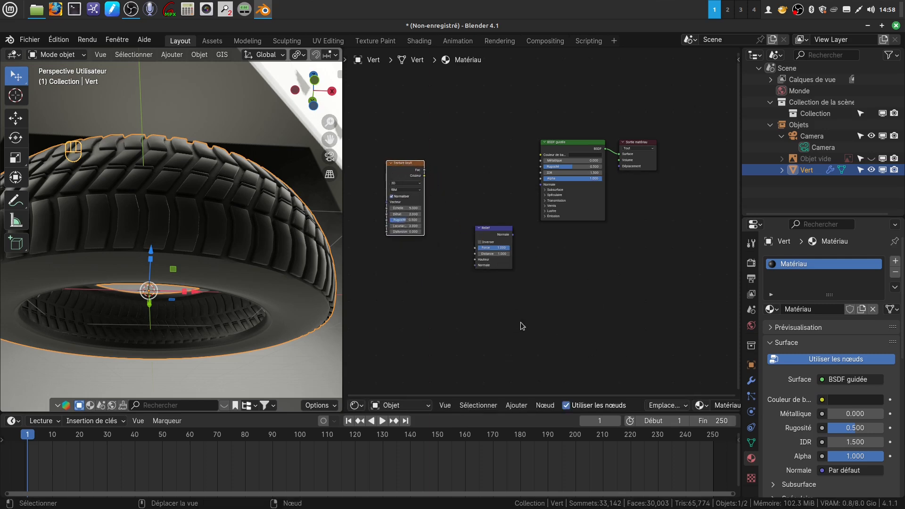
Add a Color Ramp (Dégradé de couleur) node between the Noise Texture and the Principled BSDF, and space out both added nodes.
{"action": "left_click", "coordinate": [522, 406]}
{"action": "mouse_move", "coordinate": [546, 321]}
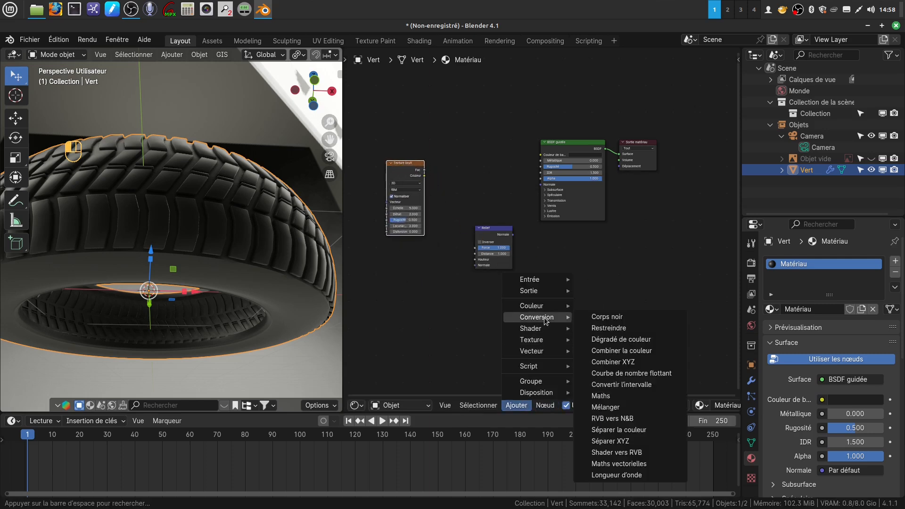
{"action": "left_click", "coordinate": [609, 339]}
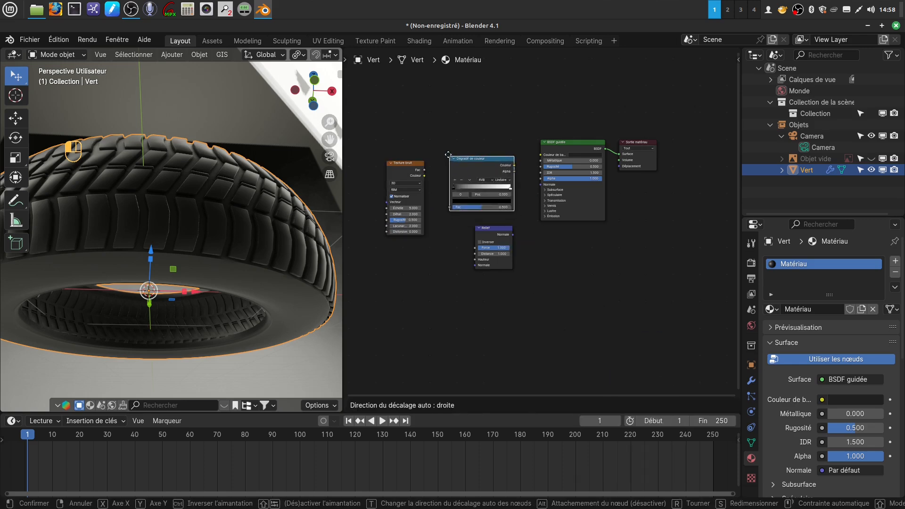
{"action": "left_click", "coordinate": [475, 184]}
{"action": "middle_click_drag", "start_coordinate": [480, 326], "coordinate": [557, 350]}
{"action": "scroll", "coordinate": [556, 347], "scroll_direction": "up", "scroll_amount": 2}
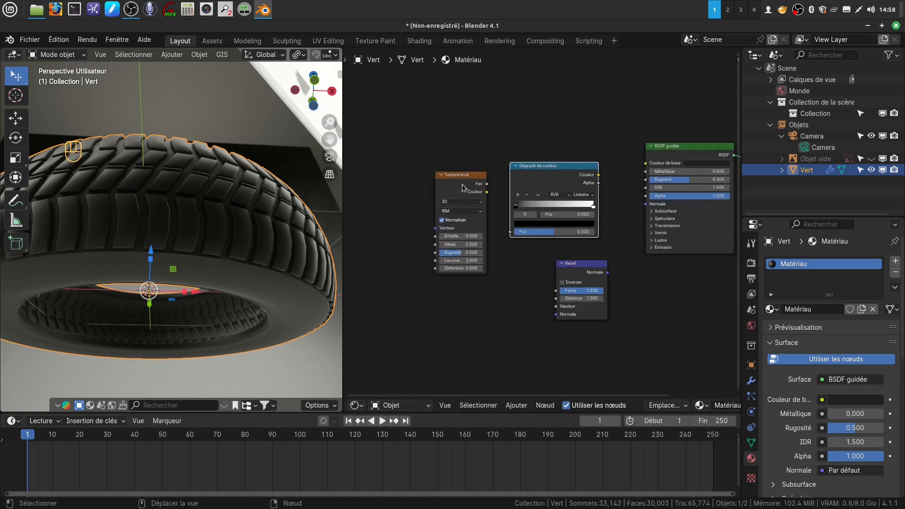
{"action": "left_click_drag", "start_coordinate": [458, 181], "coordinate": [393, 190]}
{"action": "left_click_drag", "start_coordinate": [529, 178], "coordinate": [468, 178]}
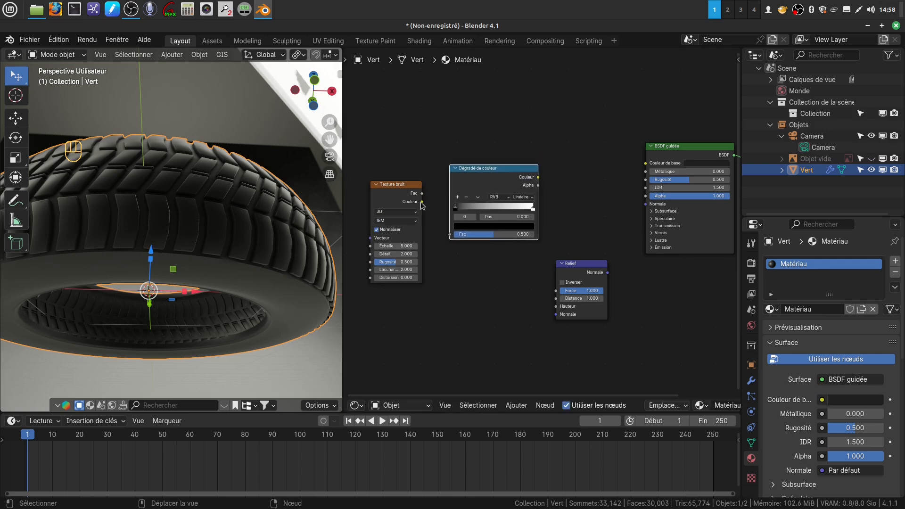
Connect the noise Color to the ramp's Fac, the ramp Color to the Bump's Height, and the Bump's Normal to the Principled BSDF.
{"action": "left_click_drag", "start_coordinate": [423, 202], "coordinate": [455, 235]}
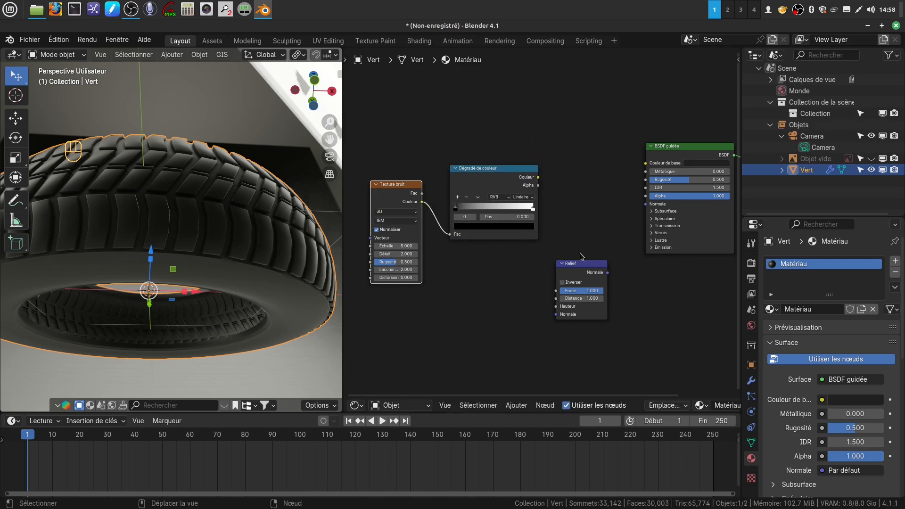
{"action": "left_click_drag", "start_coordinate": [539, 178], "coordinate": [555, 307]}
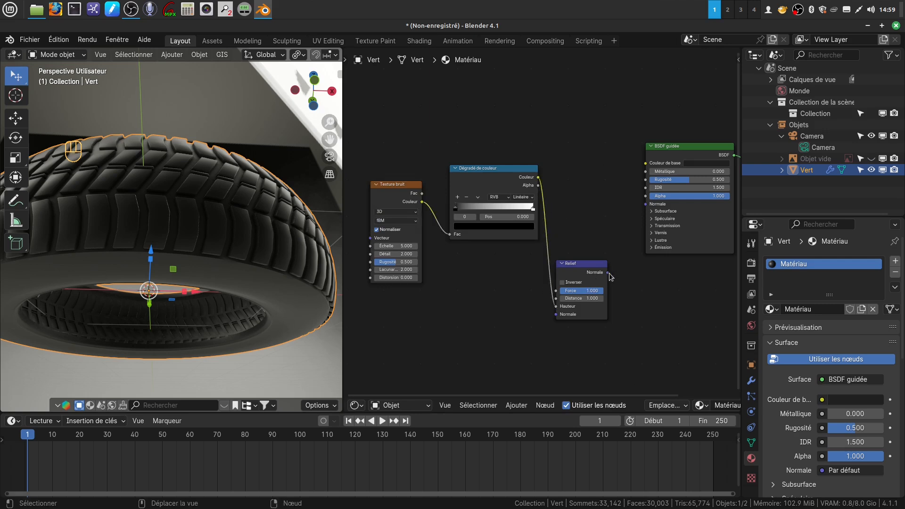
{"action": "left_click_drag", "start_coordinate": [608, 273], "coordinate": [646, 203]}
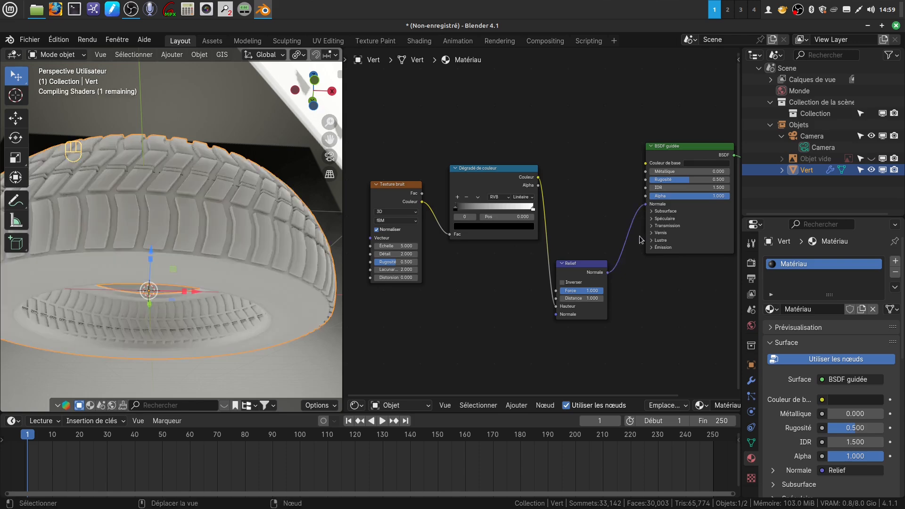
Reduce the Bump node's distance to 0.3 and its strength to about 0.231.
{"action": "scroll", "coordinate": [628, 302], "scroll_direction": "up", "scroll_amount": 1}
{"action": "scroll", "coordinate": [628, 299], "scroll_direction": "up", "scroll_amount": 3}
{"action": "middle_click_drag", "start_coordinate": [628, 299], "coordinate": [624, 211]}
{"action": "left_click_drag", "start_coordinate": [607, 248], "coordinate": [584, 247]}
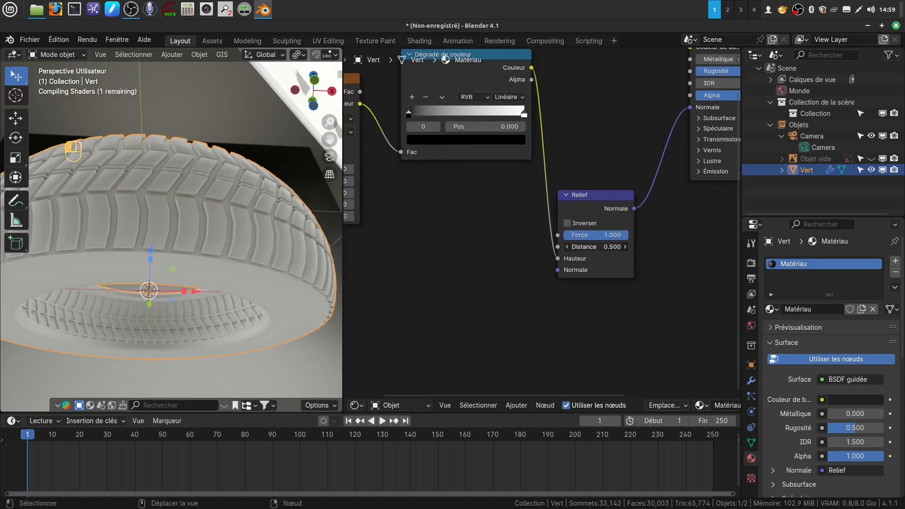
{"action": "mouse_move", "coordinate": [585, 248]}
{"action": "left_mouse_down"}
{"action": "mouse_move", "coordinate": [563, 248]}
{"action": "mouse_move", "coordinate": [639, 244]}
{"action": "mouse_move", "coordinate": [578, 235]}
{"action": "left_mouse_up"}
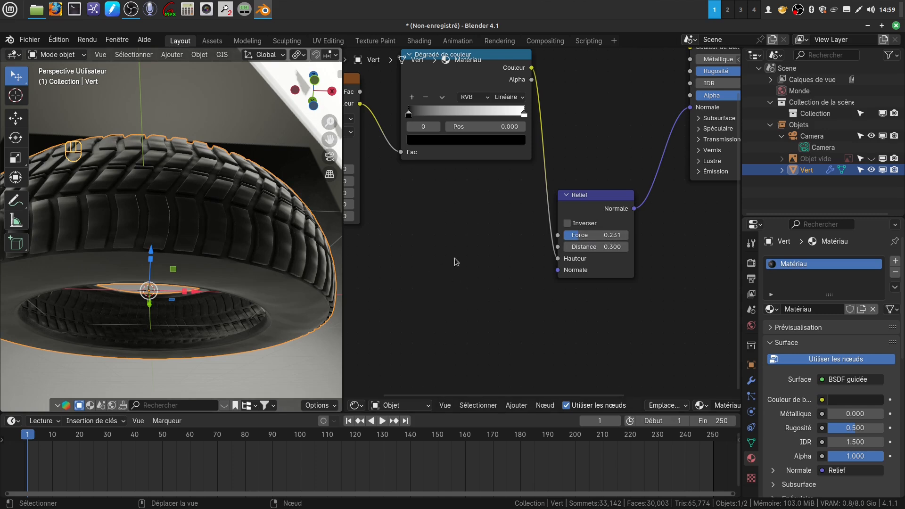
Move the Color Ramp's black stop to about a quarter and its white stop to about 70 percent of the gradient.
{"action": "middle_click_drag", "start_coordinate": [455, 259], "coordinate": [461, 281]}
{"action": "scroll", "coordinate": [467, 270], "scroll_direction": "down", "scroll_amount": 1}
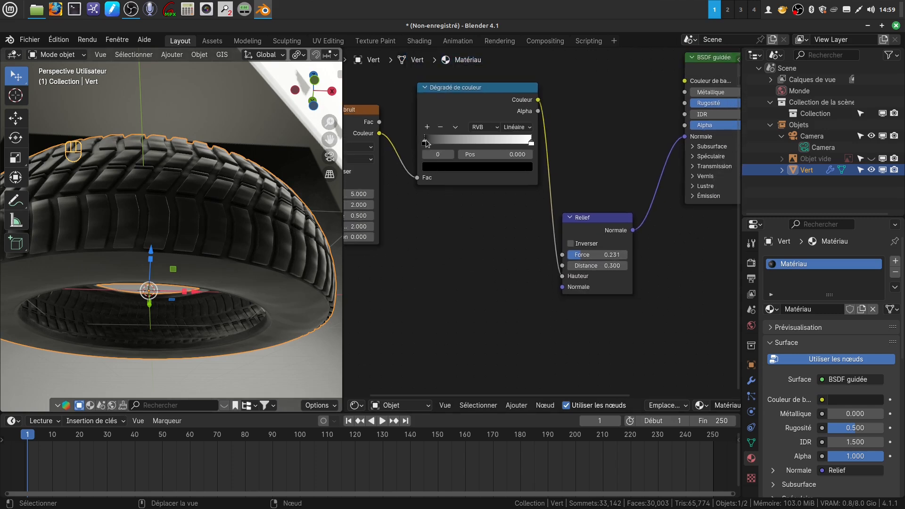
{"action": "left_click_drag", "start_coordinate": [426, 141], "coordinate": [454, 143]}
{"action": "left_click", "coordinate": [531, 141]}
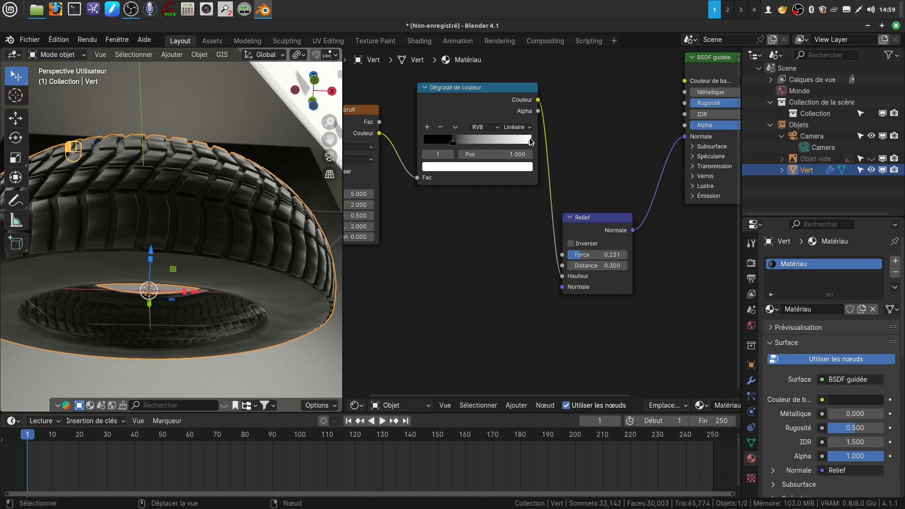
{"action": "left_click_drag", "start_coordinate": [531, 141], "coordinate": [499, 143]}
Raise the Noise Texture's scale to about 188.9 and check the rubber grain on the tread.
{"action": "middle_click_drag", "start_coordinate": [418, 257], "coordinate": [557, 302]}
{"action": "scroll", "coordinate": [502, 297], "scroll_direction": "up", "scroll_amount": 5}
{"action": "scroll", "coordinate": [542, 226], "scroll_direction": "up", "scroll_amount": 2}
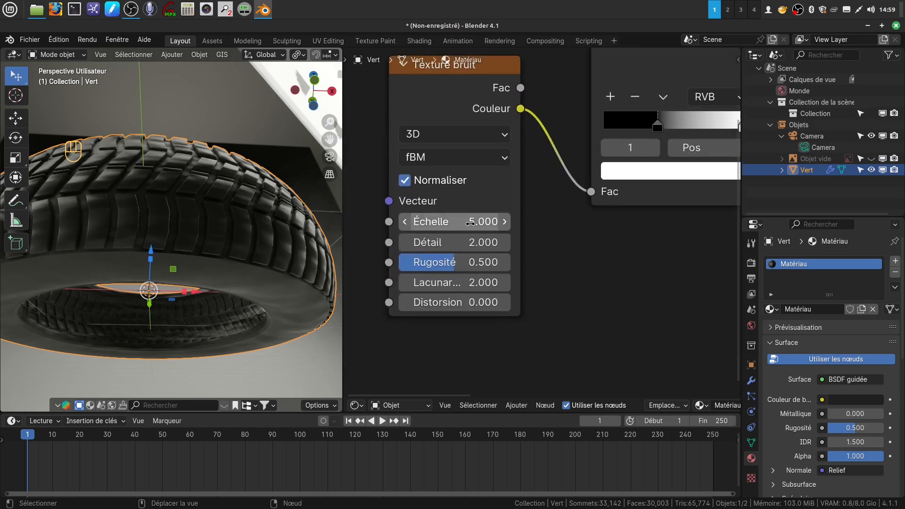
{"action": "left_click_drag", "start_coordinate": [431, 219], "coordinate": [528, 219]}
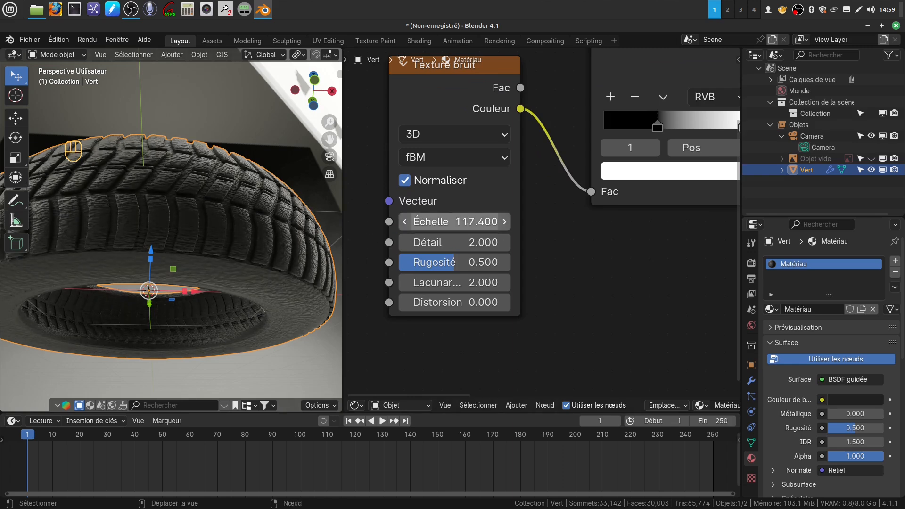
{"action": "left_click_drag", "start_coordinate": [453, 222], "coordinate": [518, 222]}
{"action": "scroll", "coordinate": [169, 188], "scroll_direction": "up", "scroll_amount": 2}
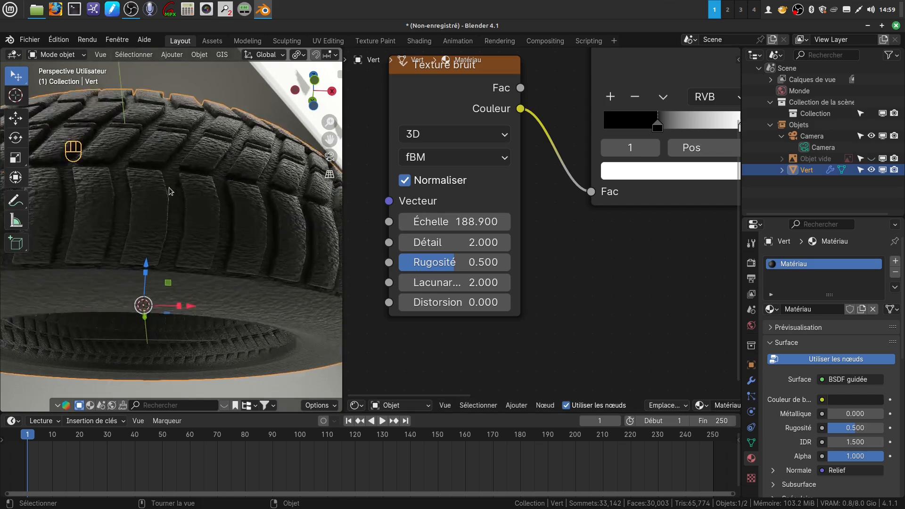
{"action": "middle_click_drag", "start_coordinate": [174, 186], "coordinate": [174, 211]}
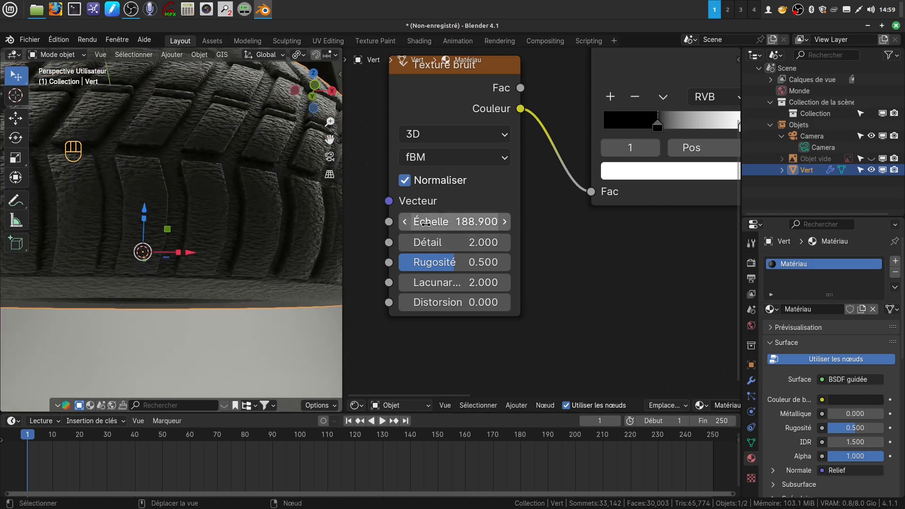
{"action": "scroll", "coordinate": [237, 195], "scroll_direction": "down", "scroll_amount": 5}
Add a Mapping node before the Noise Texture and connect its Vector output to the noise's Vector input.
{"action": "middle_click_drag", "start_coordinate": [625, 253], "coordinate": [674, 266]}
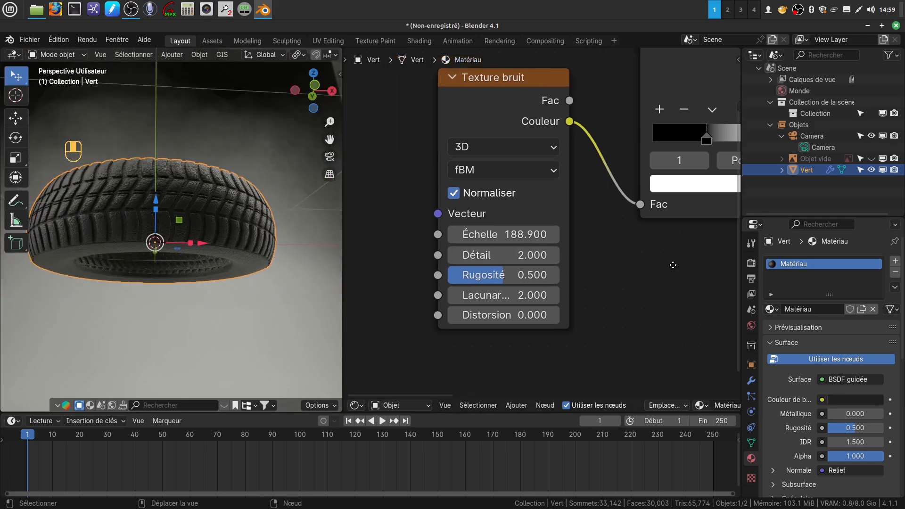
{"action": "scroll", "coordinate": [650, 257], "scroll_direction": "down", "scroll_amount": 1}
{"action": "left_click", "coordinate": [517, 406]}
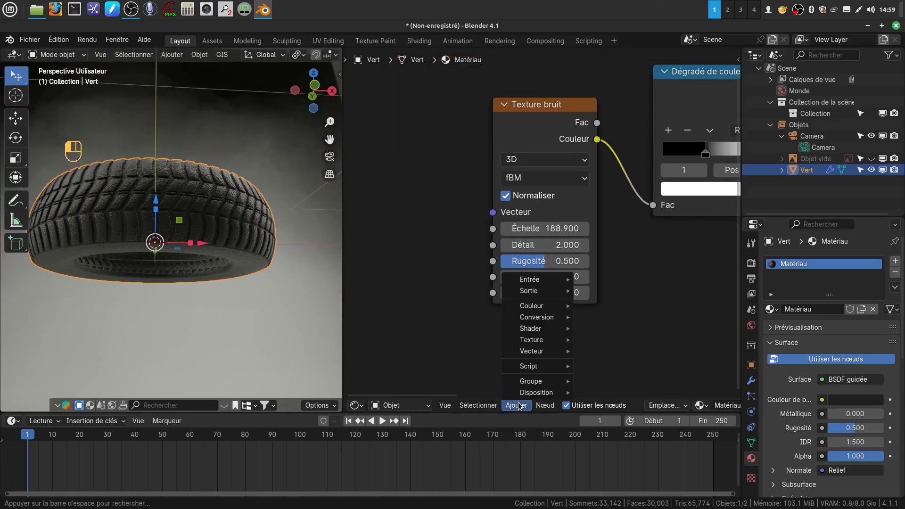
{"action": "mouse_move", "coordinate": [529, 333]}
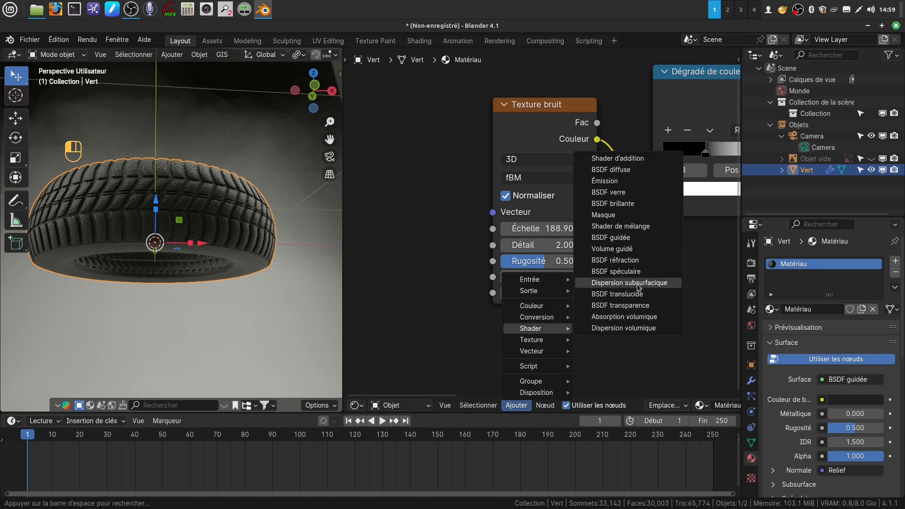
{"action": "mouse_move", "coordinate": [548, 319]}
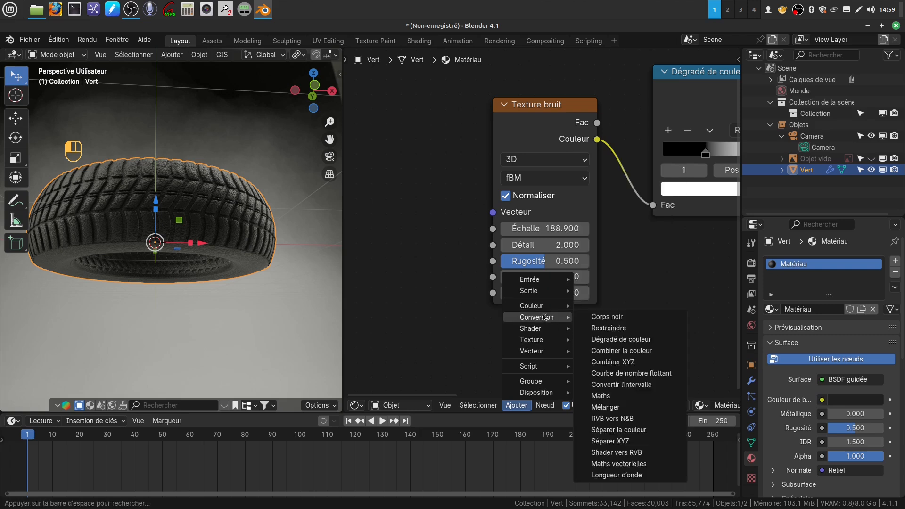
{"action": "mouse_move", "coordinate": [545, 351]}
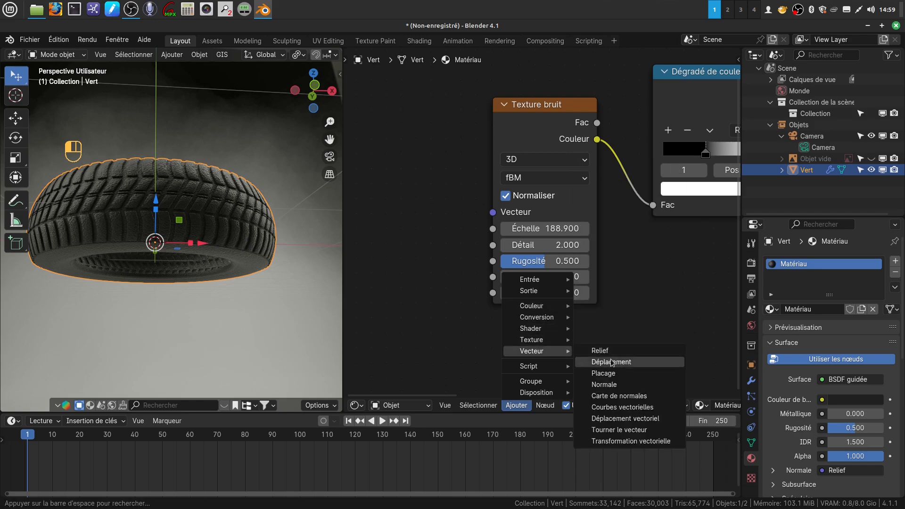
{"action": "left_click", "coordinate": [604, 373]}
{"action": "left_click", "coordinate": [389, 179]}
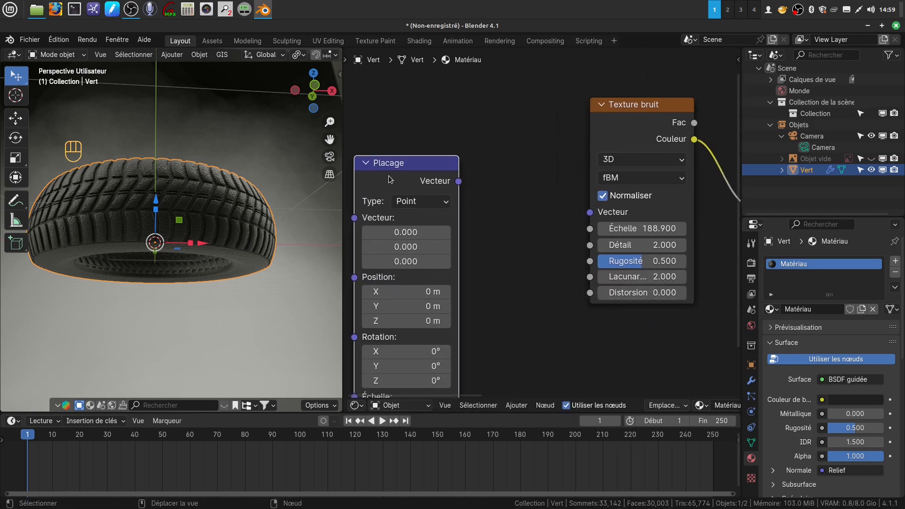
{"action": "left_click_drag", "start_coordinate": [423, 182], "coordinate": [583, 222]}
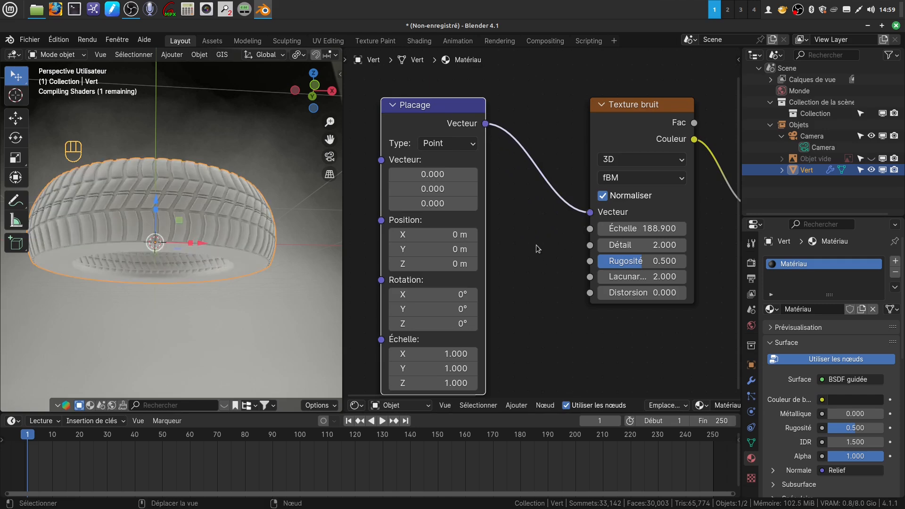
Check the tread, disconnect the Mapping node from the Noise Texture, and lower the noise scale to 135.5.
{"action": "middle_click_drag", "start_coordinate": [538, 249], "coordinate": [585, 220]}
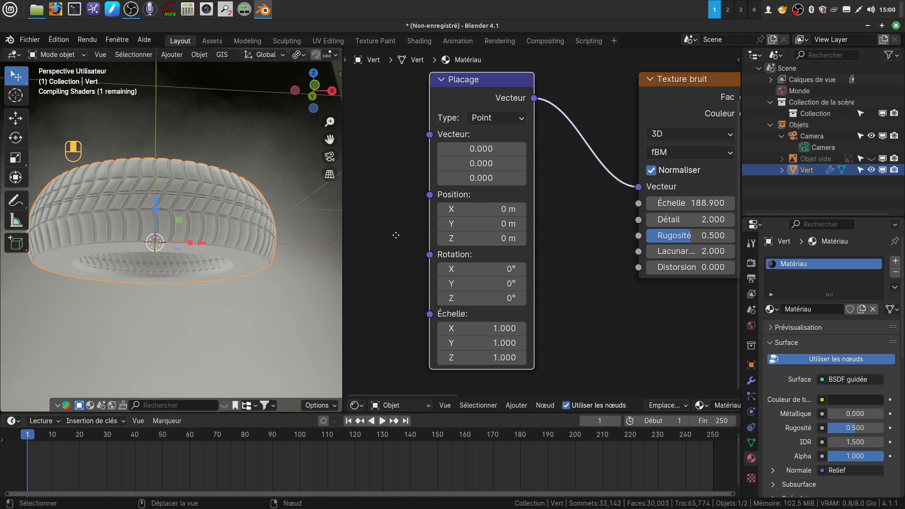
{"action": "middle_click_drag", "start_coordinate": [396, 236], "coordinate": [404, 239]}
{"action": "scroll", "coordinate": [151, 210], "scroll_direction": "up", "scroll_amount": 1}
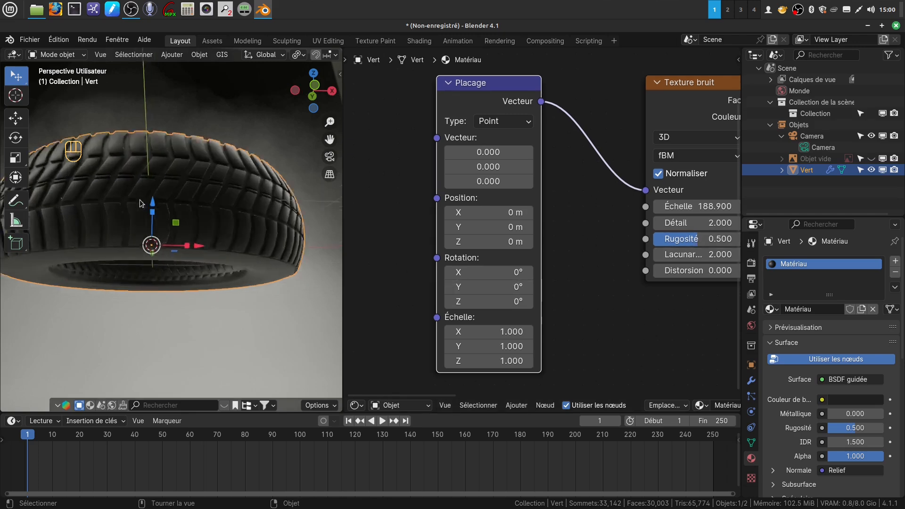
{"action": "scroll", "coordinate": [140, 204], "scroll_direction": "up", "scroll_amount": 3}
{"action": "scroll", "coordinate": [561, 311], "scroll_direction": "down", "scroll_amount": 1}
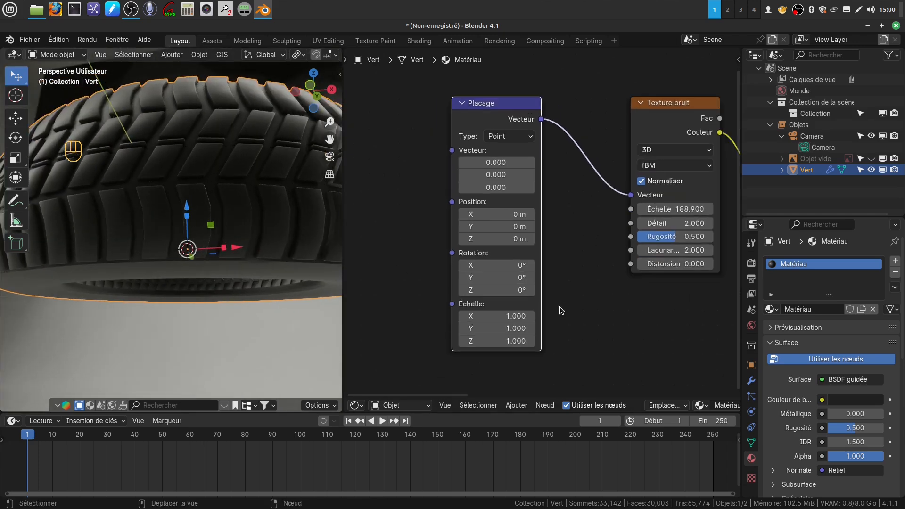
{"action": "middle_click_drag", "start_coordinate": [562, 310], "coordinate": [503, 299]}
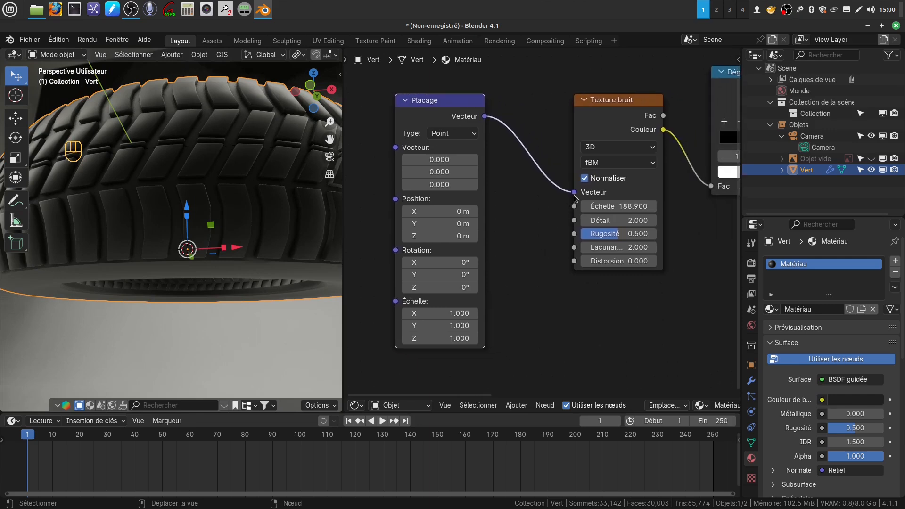
{"action": "left_click_drag", "start_coordinate": [575, 195], "coordinate": [546, 207]}
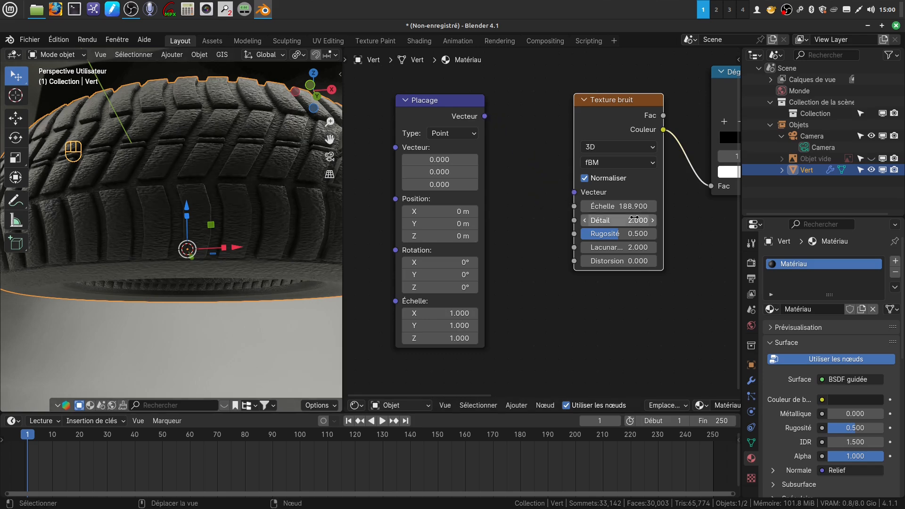
{"action": "left_click_drag", "start_coordinate": [619, 206], "coordinate": [598, 207]}
Add a Texture Coordinate node before the Mapping node and connect its Generated output to the Mapping's Vector input.
{"action": "scroll", "coordinate": [578, 320], "scroll_direction": "down", "scroll_amount": 2}
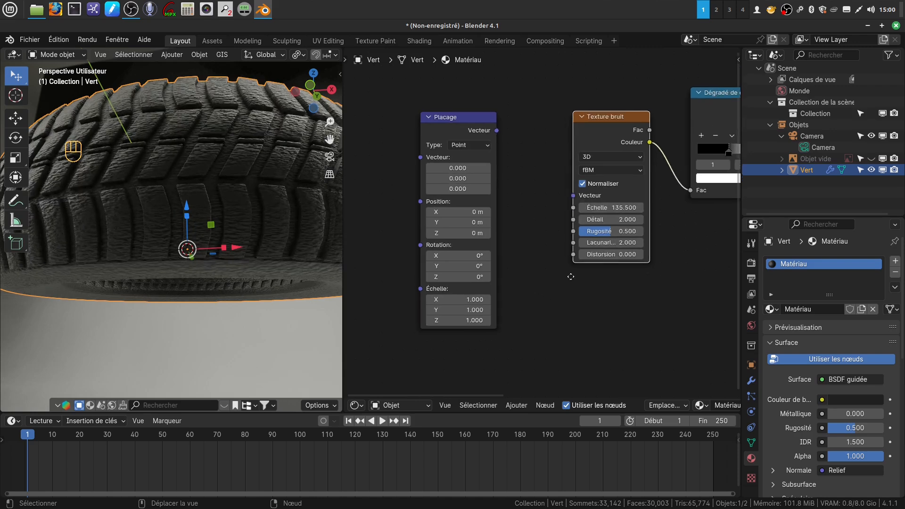
{"action": "middle_click_drag", "start_coordinate": [578, 320], "coordinate": [626, 326]}
{"action": "left_click", "coordinate": [517, 406]}
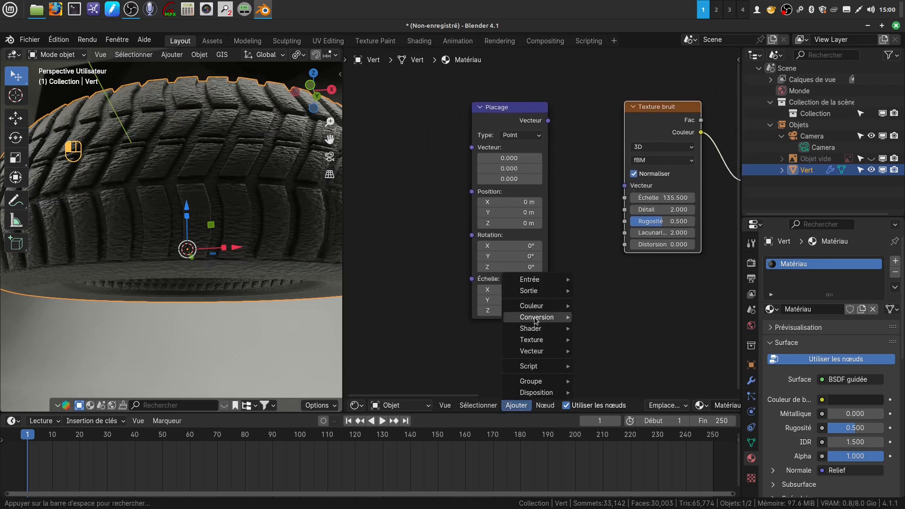
{"action": "mouse_move", "coordinate": [536, 283]}
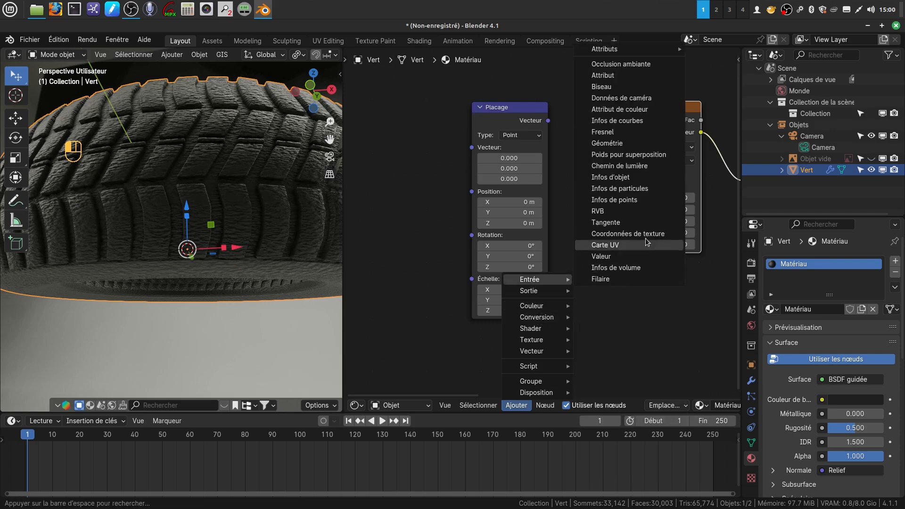
{"action": "left_click", "coordinate": [628, 234]}
{"action": "left_click", "coordinate": [366, 110]}
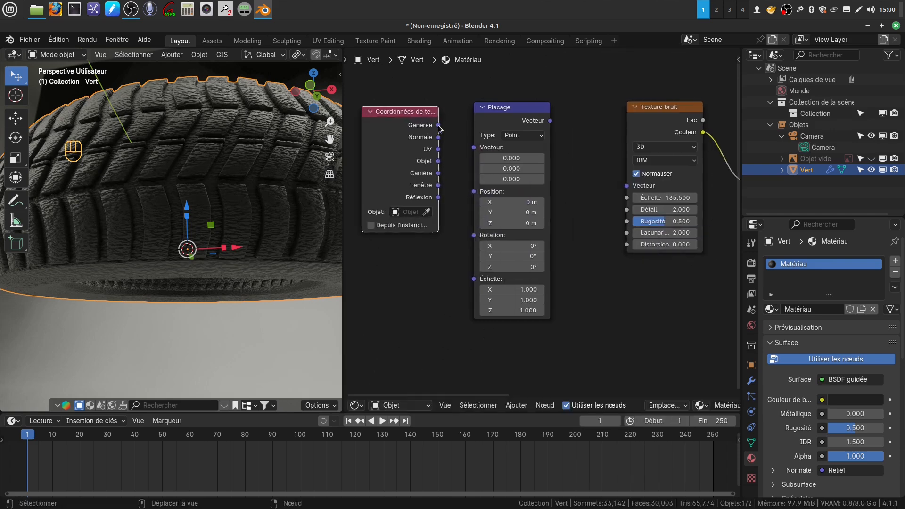
{"action": "left_click_drag", "start_coordinate": [438, 126], "coordinate": [471, 155]}
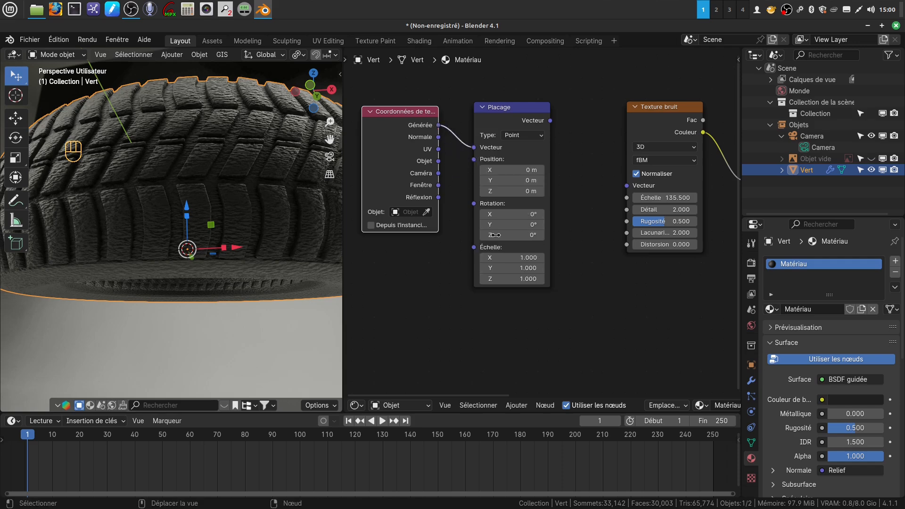
Set the Mapping node's Z scale to 0.3 and connect its Vector output to the Noise Texture's Vector input.
{"action": "scroll", "coordinate": [592, 319], "scroll_direction": "up", "scroll_amount": 1}
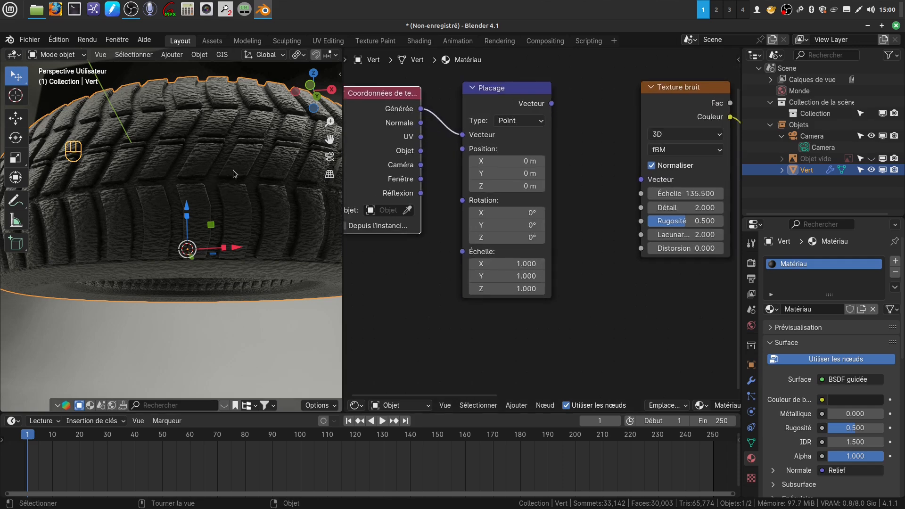
{"action": "middle_click_drag", "start_coordinate": [242, 203], "coordinate": [260, 237]}
{"action": "scroll", "coordinate": [527, 338], "scroll_direction": "up", "scroll_amount": 1}
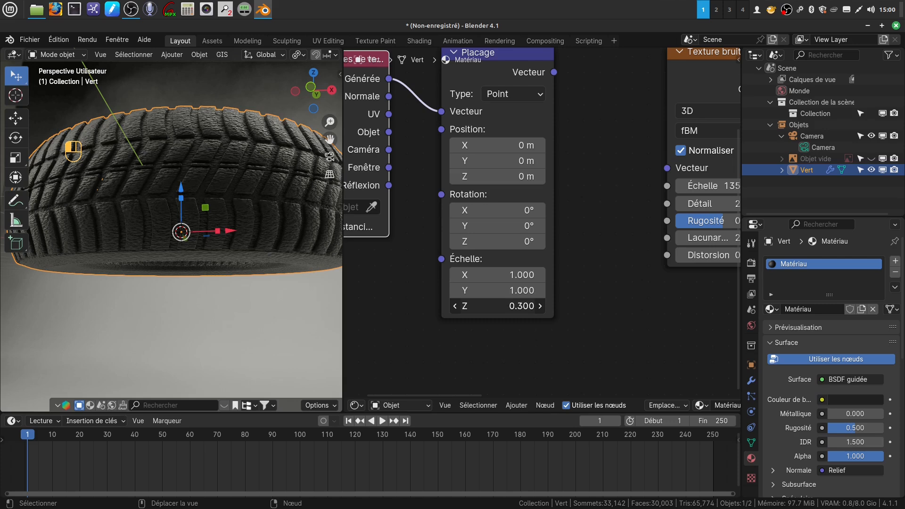
{"action": "scroll", "coordinate": [557, 248], "scroll_direction": "down", "scroll_amount": 2}
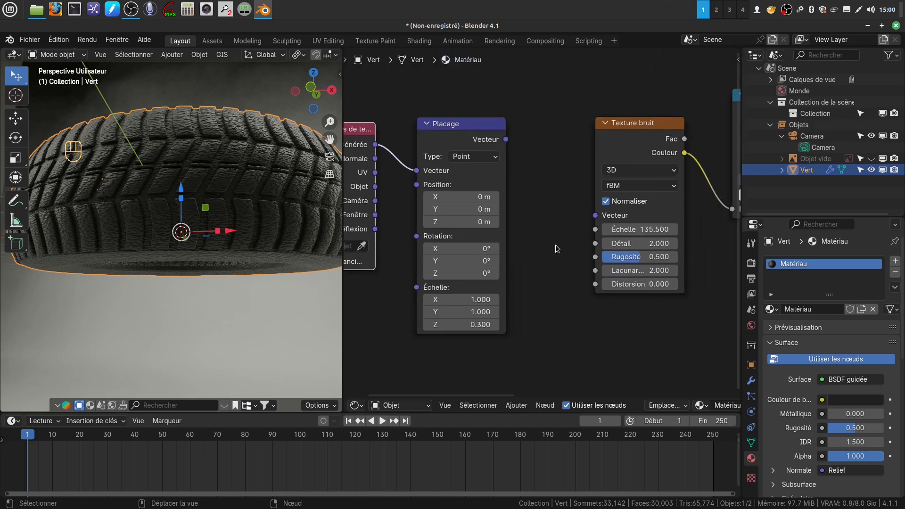
{"action": "mouse_move", "coordinate": [506, 140]}
{"action": "left_mouse_down"}
{"action": "mouse_move", "coordinate": [561, 204]}
{"action": "mouse_move", "coordinate": [590, 216]}
{"action": "left_mouse_up"}
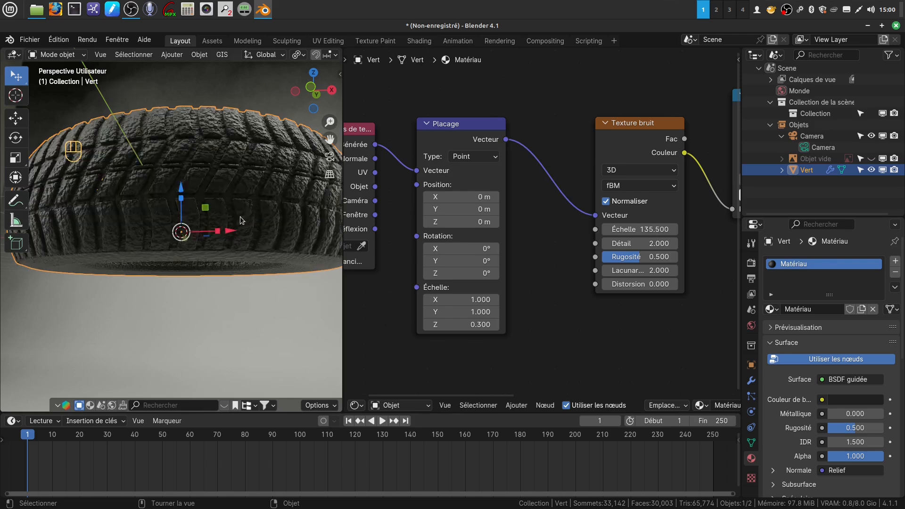
{"action": "scroll", "coordinate": [260, 198], "scroll_direction": "up", "scroll_amount": 1}
{"action": "middle_click_drag", "start_coordinate": [260, 197], "coordinate": [250, 207]}
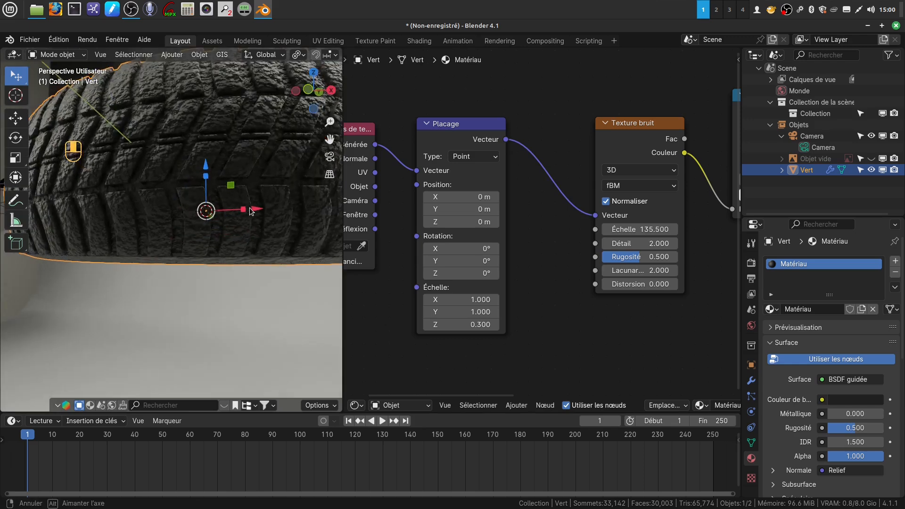
Raise the Noise Texture's scale to about 814.4 and check the finer grain on the tread and sidewall.
{"action": "middle_click_drag", "start_coordinate": [564, 309], "coordinate": [400, 296]}
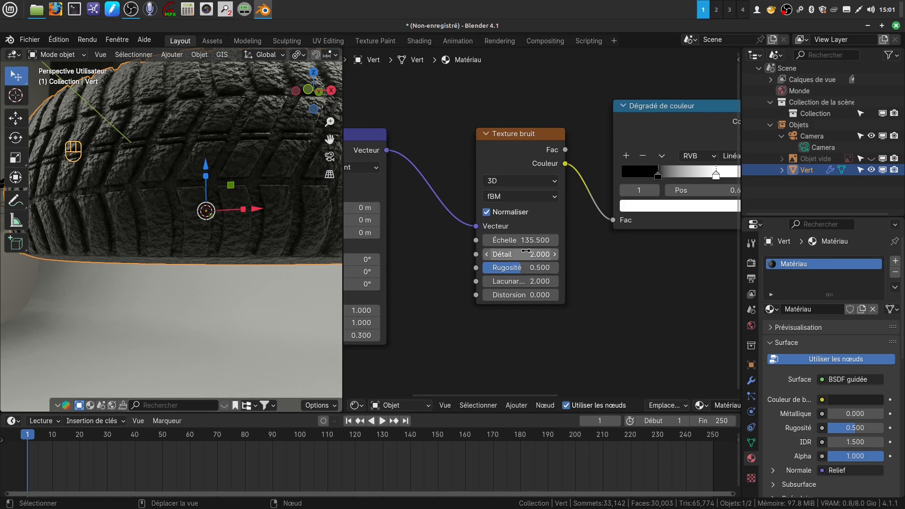
{"action": "left_click_drag", "start_coordinate": [499, 240], "coordinate": [559, 240]}
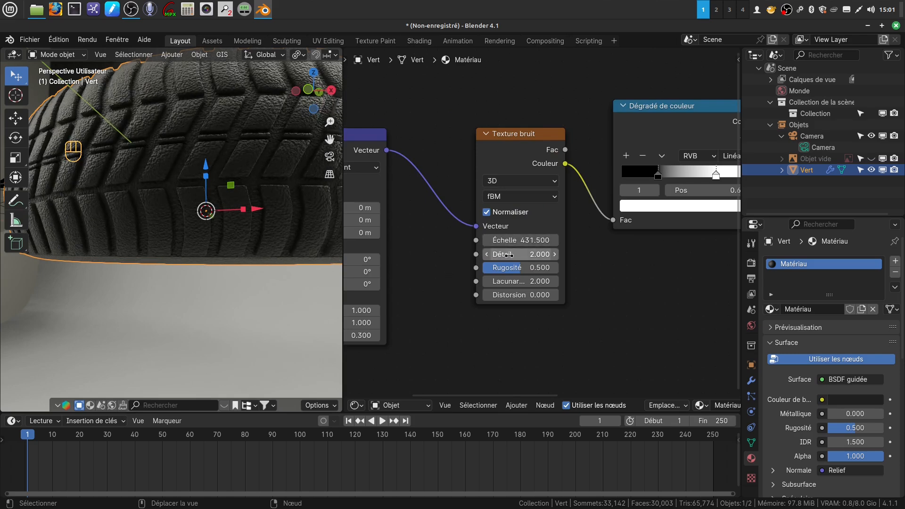
{"action": "left_click_drag", "start_coordinate": [497, 241], "coordinate": [544, 240]}
{"action": "middle_click_drag", "start_coordinate": [170, 166], "coordinate": [210, 88]}
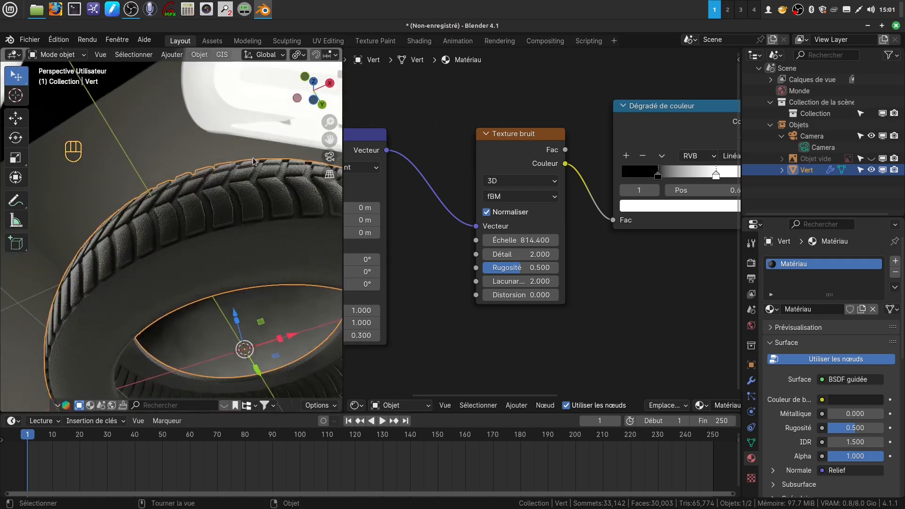
{"action": "scroll", "coordinate": [253, 162], "scroll_direction": "up", "scroll_amount": 3}
Adjust the contrast of the Color Ramp by moving its white stop to about 0.561.
{"action": "middle_click_drag", "start_coordinate": [695, 273], "coordinate": [550, 274]}
{"action": "scroll", "coordinate": [575, 321], "scroll_direction": "down", "scroll_amount": 1}
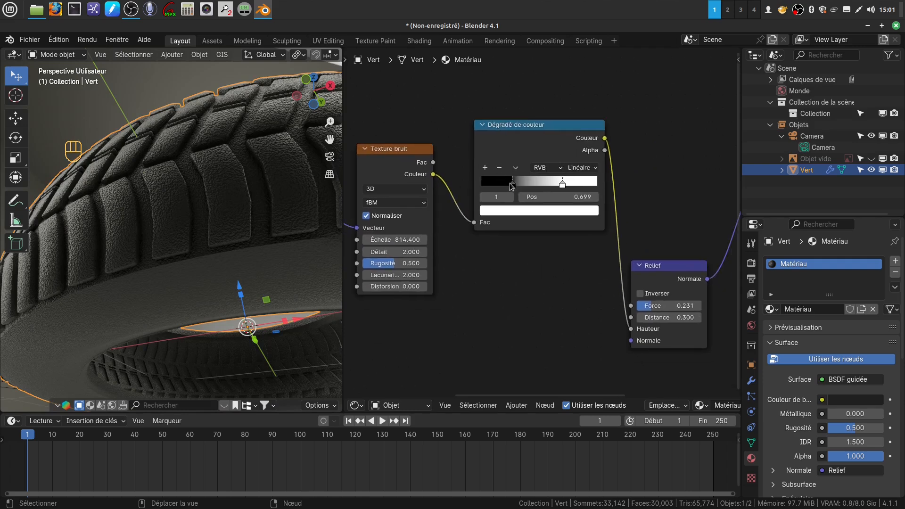
{"action": "mouse_move", "coordinate": [513, 188]}
{"action": "left_mouse_down"}
{"action": "mouse_move", "coordinate": [485, 187]}
{"action": "mouse_move", "coordinate": [543, 185]}
{"action": "mouse_move", "coordinate": [530, 184]}
{"action": "left_mouse_up"}
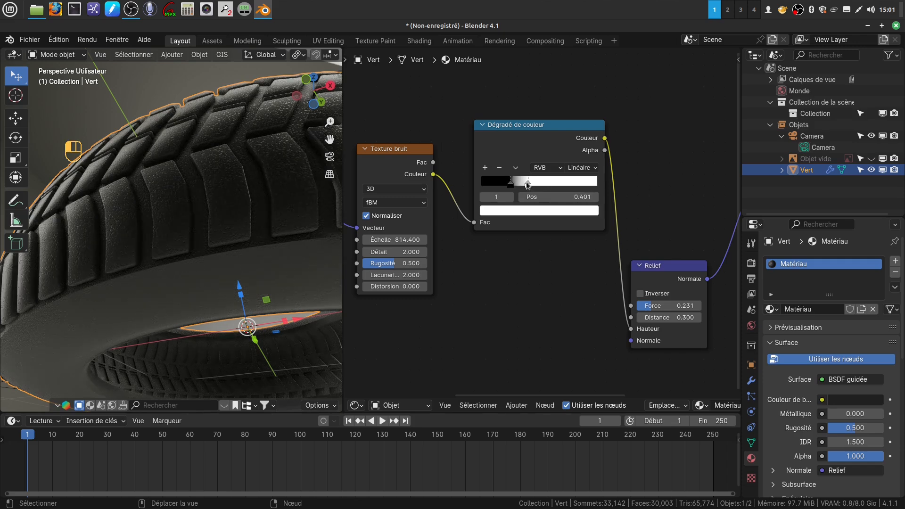
{"action": "left_click_drag", "start_coordinate": [528, 184], "coordinate": [533, 181]}
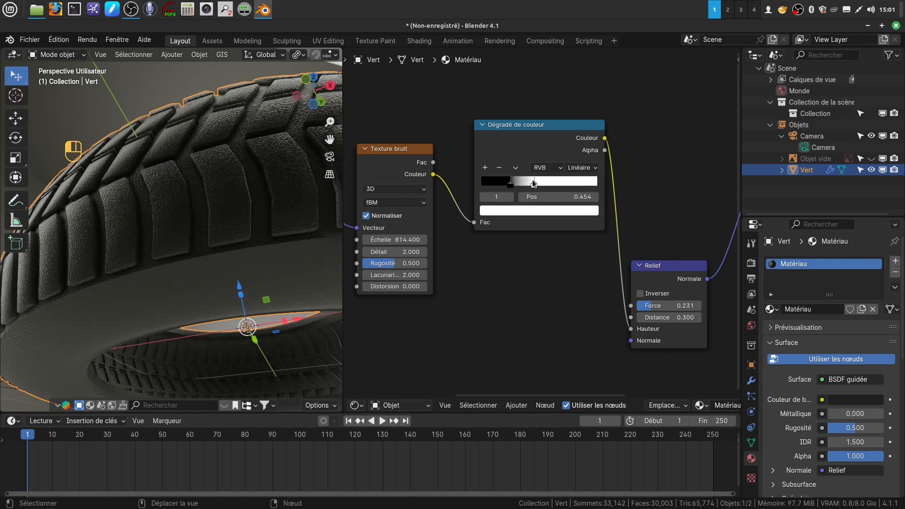
{"action": "middle_click_drag", "start_coordinate": [289, 225], "coordinate": [300, 178]}
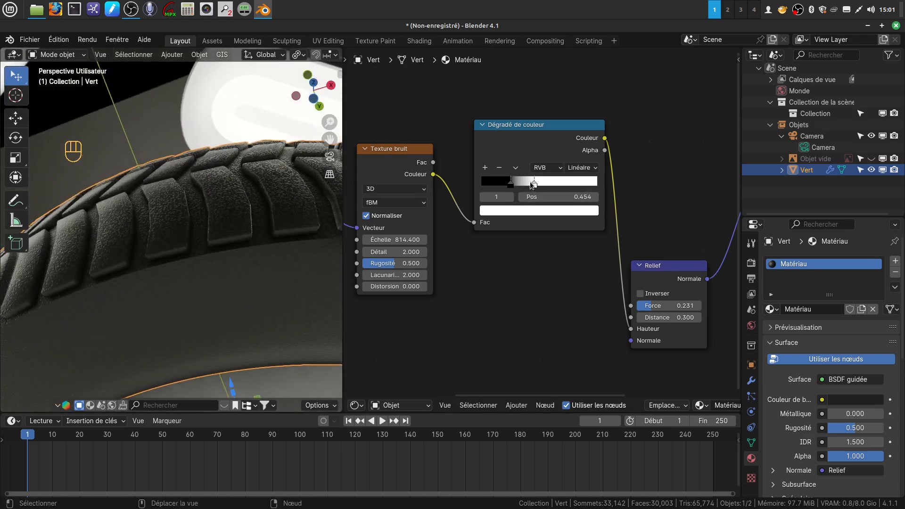
{"action": "left_click_drag", "start_coordinate": [537, 185], "coordinate": [549, 185]}
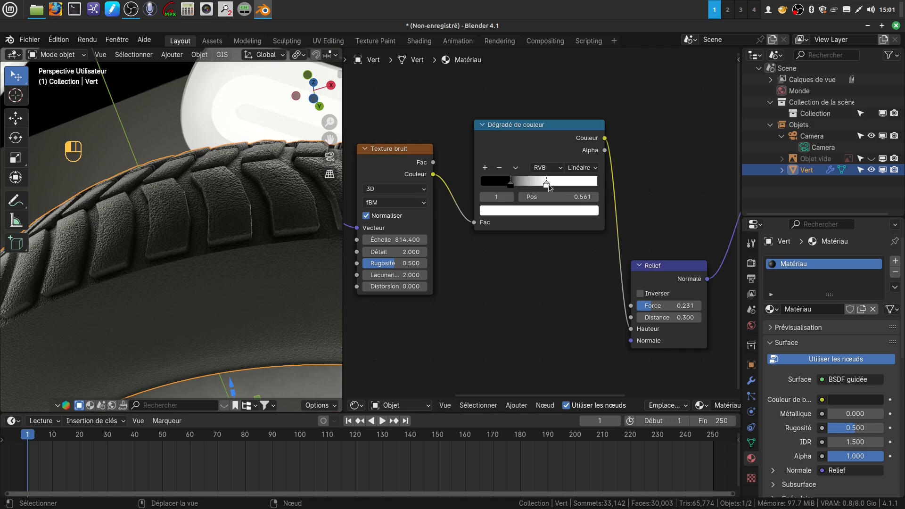
Reduce the Bump node's strength to about 0.177 and inspect the whole tyre.
{"action": "left_click_drag", "start_coordinate": [670, 306], "coordinate": [656, 306]}
{"action": "middle_click_drag", "start_coordinate": [227, 264], "coordinate": [263, 294]}
{"action": "scroll", "coordinate": [437, 263], "scroll_direction": "down", "scroll_amount": 4}
{"action": "middle_click_drag", "start_coordinate": [502, 238], "coordinate": [473, 322]}
{"action": "scroll", "coordinate": [215, 242], "scroll_direction": "up", "scroll_amount": 2}
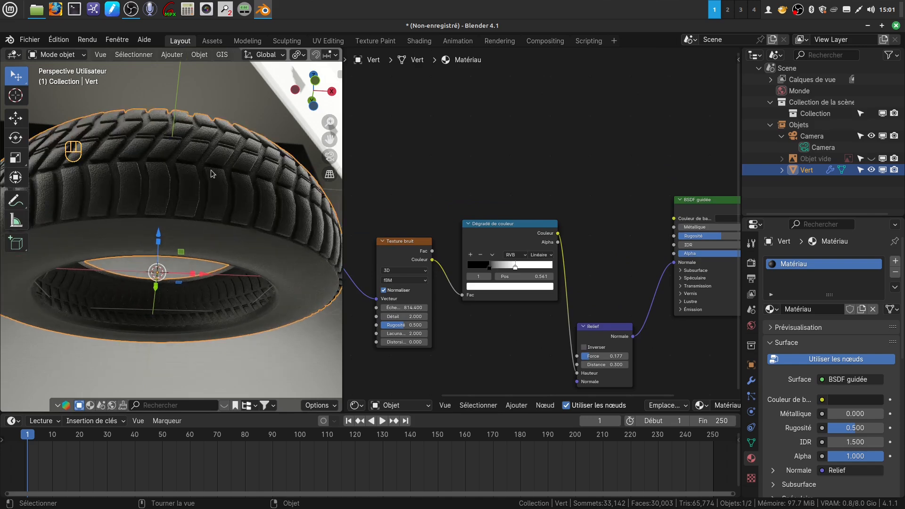
Duplicate the Color Ramp node and place the copy just above the original.
{"action": "left_click", "coordinate": [490, 237]}
{"action": "right_click", "coordinate": [491, 236]}
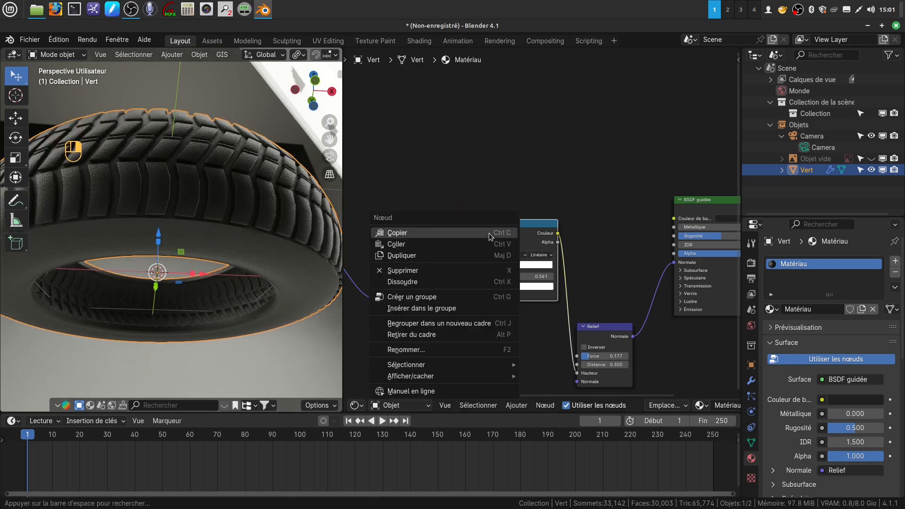
{"action": "left_click", "coordinate": [470, 256]}
{"action": "left_click", "coordinate": [465, 159]}
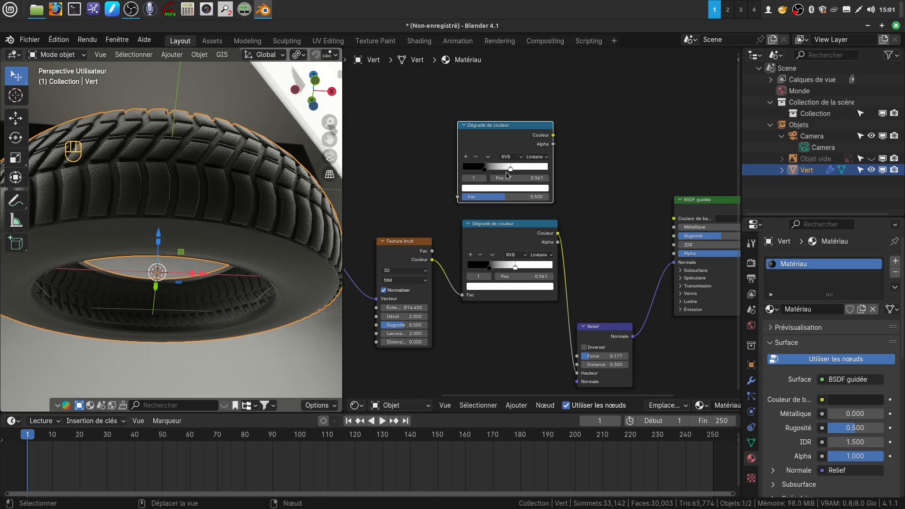
Move the duplicated ramp's black stop to about 0.301 and connect the noise Color output to its Fac.
{"action": "left_click", "coordinate": [488, 168]}
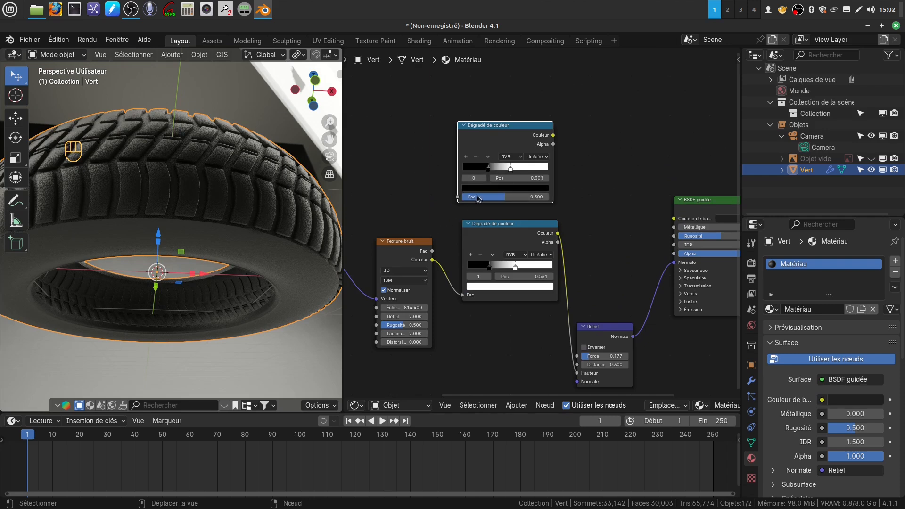
{"action": "left_click_drag", "start_coordinate": [433, 261], "coordinate": [458, 204]}
{"action": "middle_click_drag", "start_coordinate": [573, 197], "coordinate": [506, 221]}
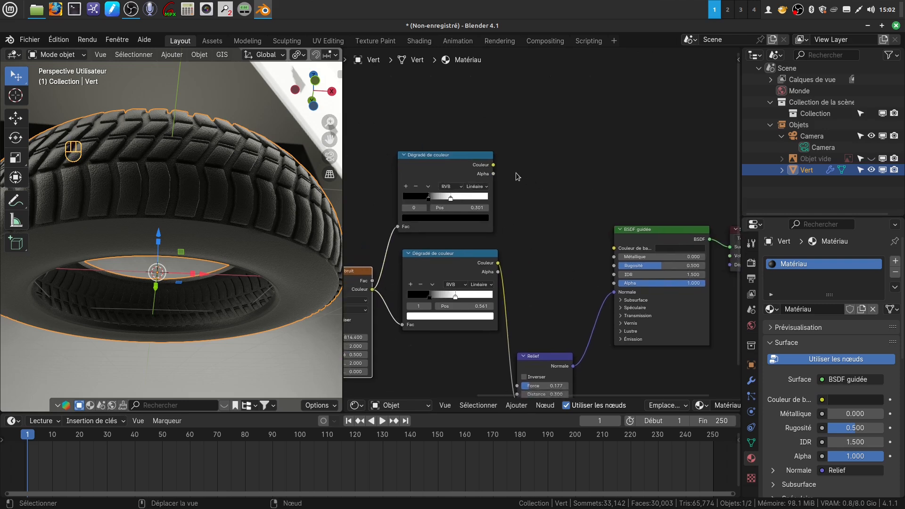
Connect the upper Color Ramp's Color output to the Roughness input of the Principled BSDF and inspect the tread up close.
{"action": "left_click_drag", "start_coordinate": [494, 165], "coordinate": [614, 266]}
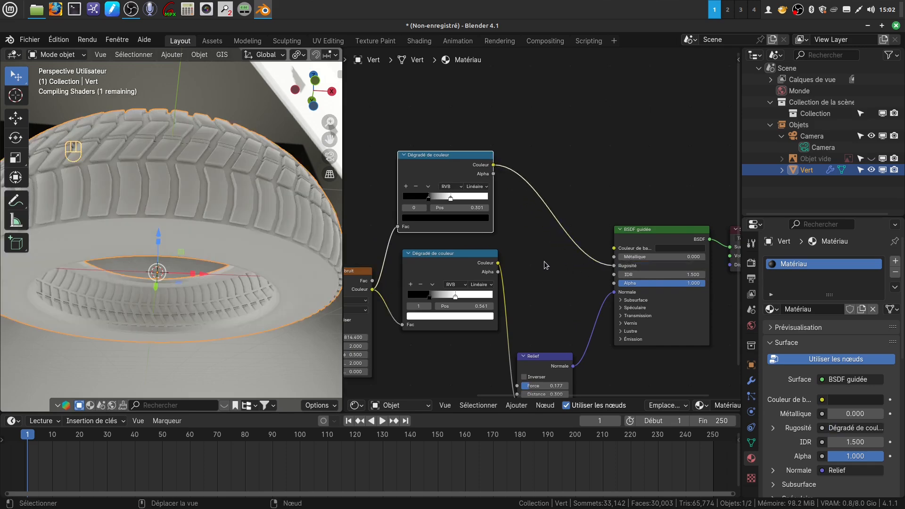
{"action": "scroll", "coordinate": [542, 261], "scroll_direction": "up", "scroll_amount": 2}
{"action": "middle_click_drag", "start_coordinate": [537, 259], "coordinate": [616, 253]}
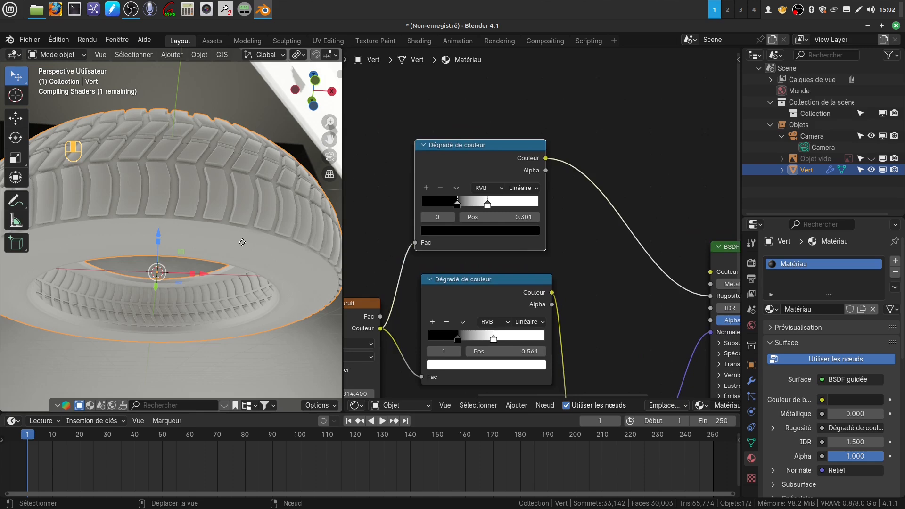
{"action": "middle_click_drag", "start_coordinate": [615, 239], "coordinate": [633, 245]}
{"action": "scroll", "coordinate": [634, 246], "scroll_direction": "up", "scroll_amount": 1}
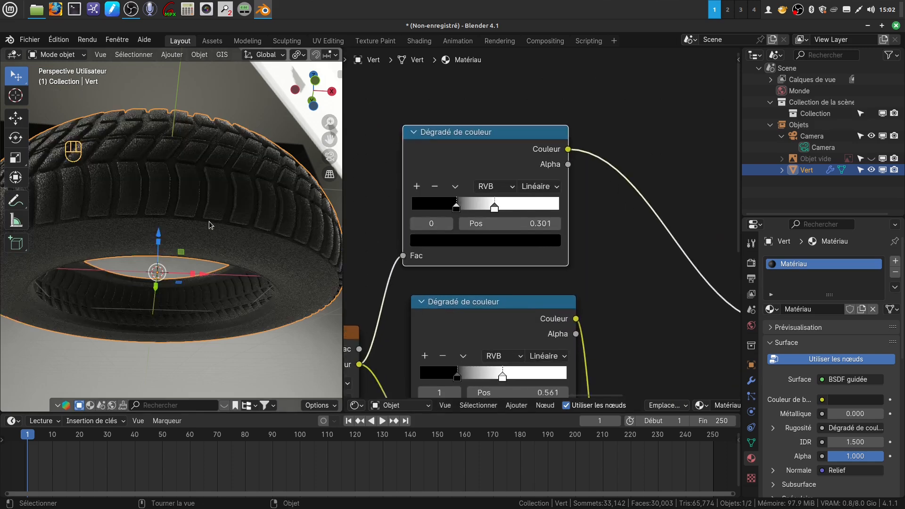
{"action": "scroll", "coordinate": [255, 200], "scroll_direction": "up", "scroll_amount": 4}
{"action": "middle_click_drag", "start_coordinate": [256, 199], "coordinate": [257, 166]}
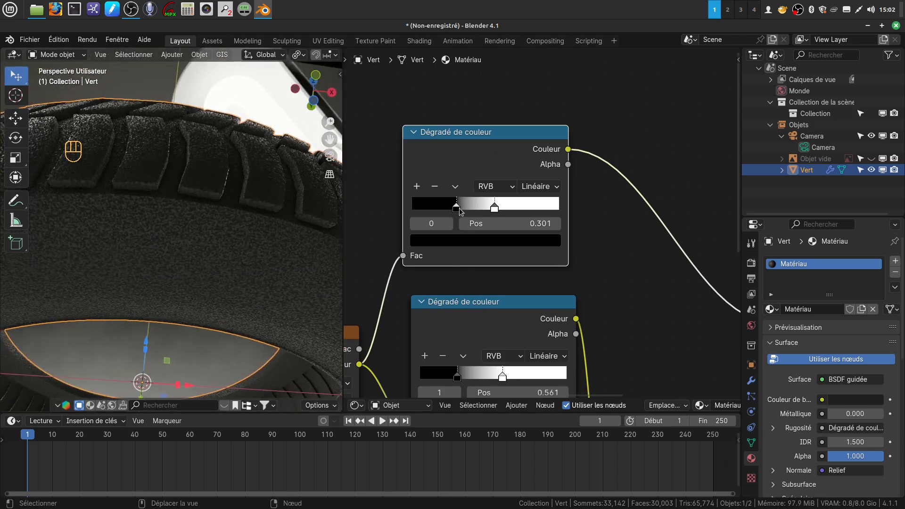
Invert the roughness ramp by moving its black stop to about 0.918 and its white stop to about 0.190.
{"action": "left_click_drag", "start_coordinate": [463, 209], "coordinate": [554, 220]}
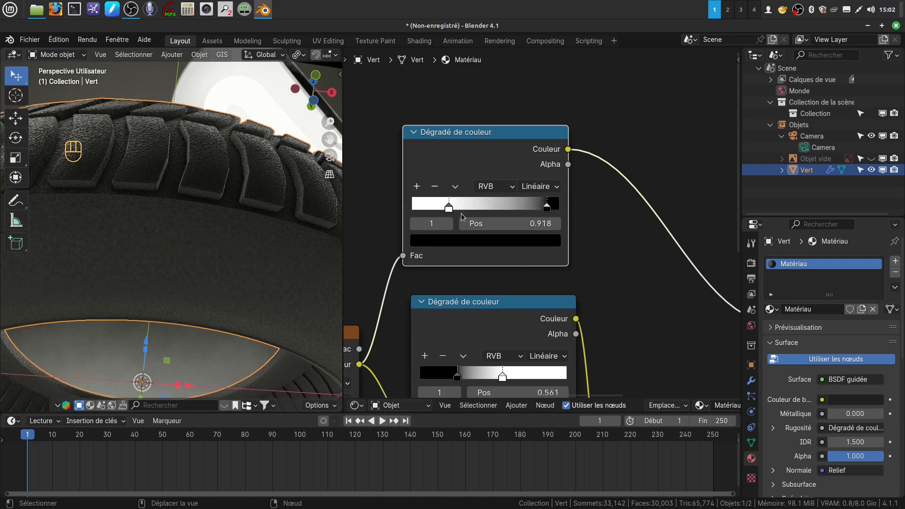
{"action": "mouse_move", "coordinate": [449, 211]}
{"action": "left_mouse_down"}
{"action": "mouse_move", "coordinate": [429, 210]}
{"action": "mouse_move", "coordinate": [449, 211]}
{"action": "left_mouse_up"}
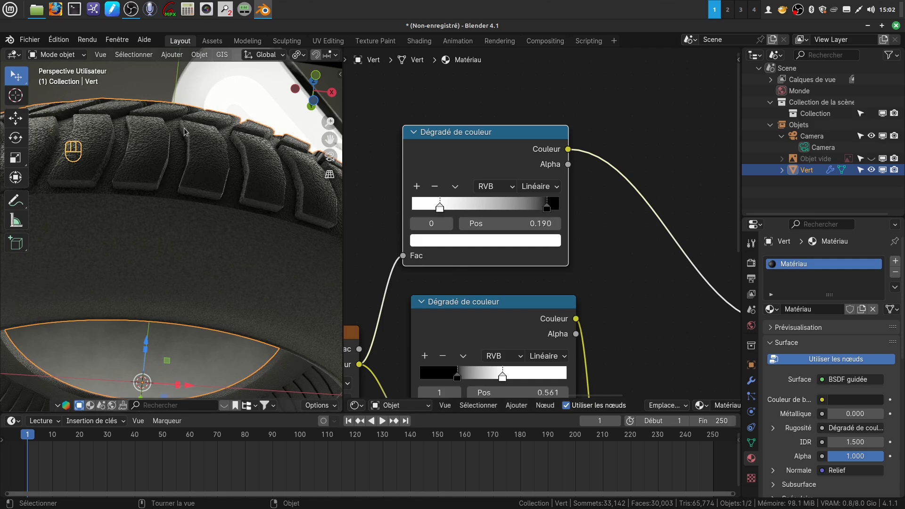
{"action": "middle_click_drag", "start_coordinate": [185, 129], "coordinate": [195, 172]}
{"action": "scroll", "coordinate": [555, 245], "scroll_direction": "down", "scroll_amount": 1}
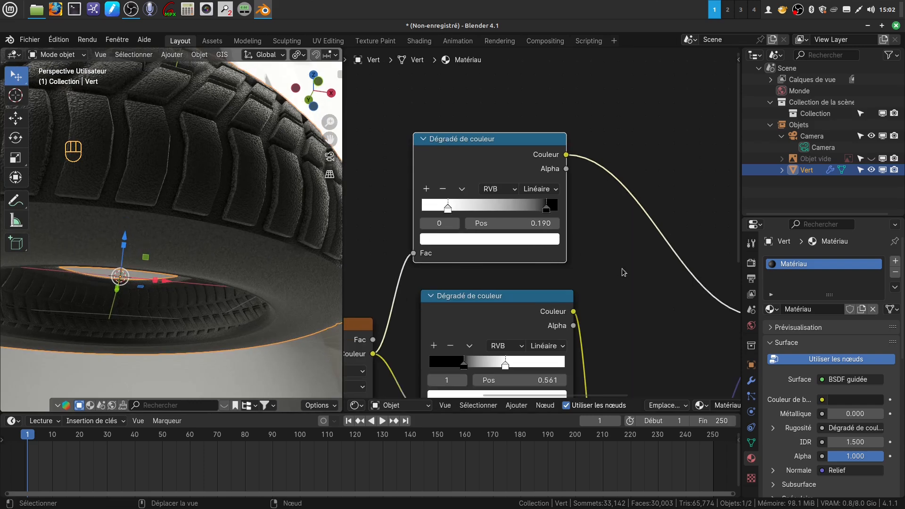
Expand the Specular section of the Principled BSDF and reduce its IOR Level to about 0.151.
{"action": "middle_click_drag", "start_coordinate": [624, 272], "coordinate": [419, 198]}
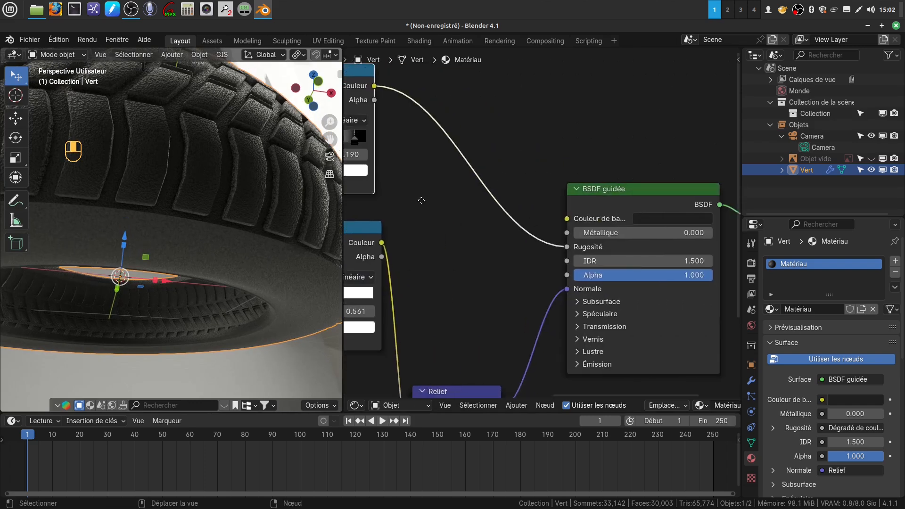
{"action": "left_click", "coordinate": [559, 311]}
{"action": "left_click_drag", "start_coordinate": [624, 345], "coordinate": [568, 346]}
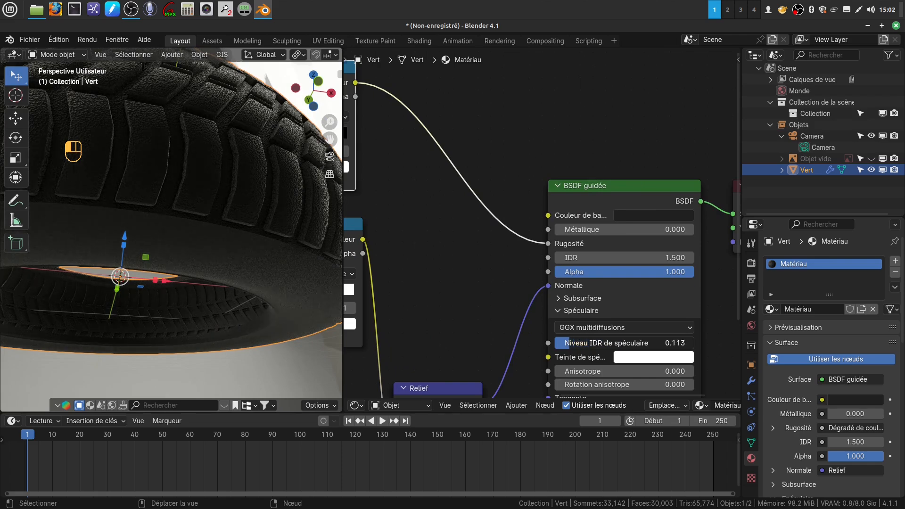
{"action": "left_click_drag", "start_coordinate": [568, 345], "coordinate": [567, 345]}
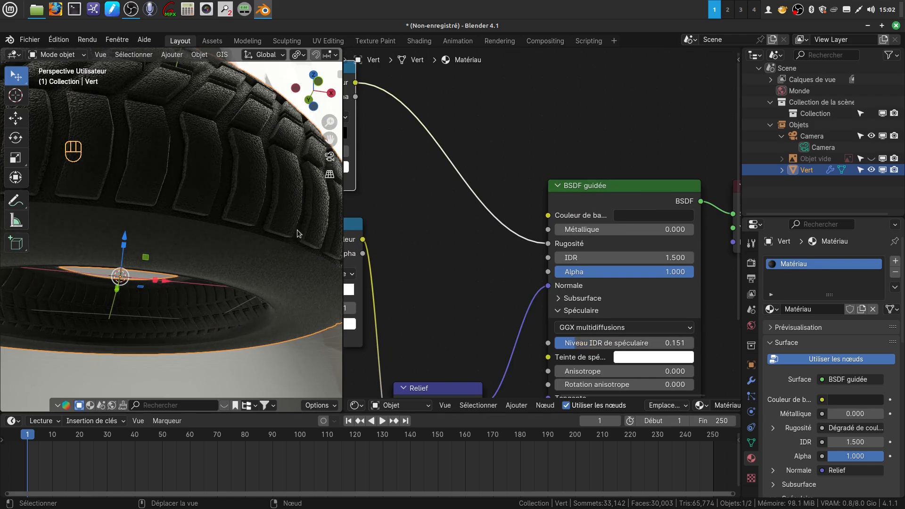
{"action": "middle_click_drag", "start_coordinate": [292, 207], "coordinate": [401, 241]}
Refine the roughness ramp with its black stop at about 0.955 and its white stop at about 0.312.
{"action": "middle_click_drag", "start_coordinate": [421, 244], "coordinate": [627, 328]}
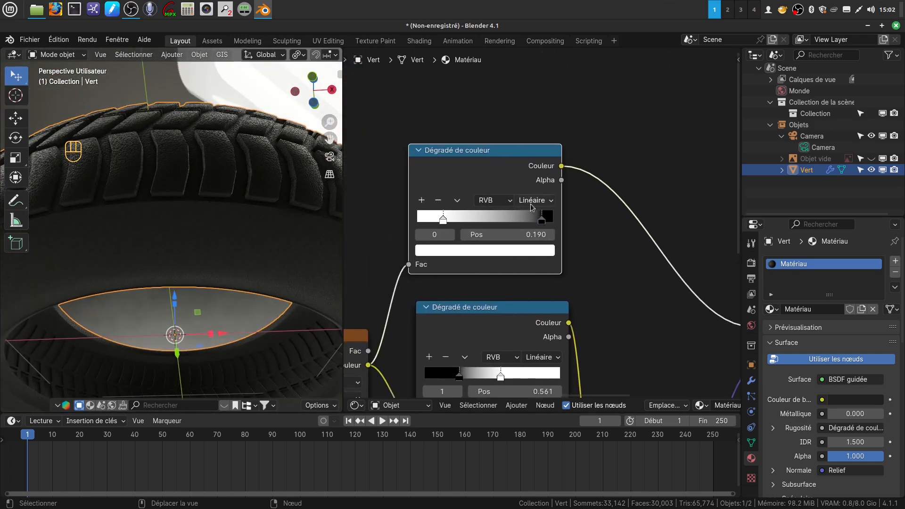
{"action": "mouse_move", "coordinate": [443, 221]}
{"action": "left_mouse_down"}
{"action": "mouse_move", "coordinate": [491, 222]}
{"action": "mouse_move", "coordinate": [427, 224]}
{"action": "mouse_move", "coordinate": [435, 224]}
{"action": "left_mouse_up"}
{"action": "left_click_drag", "start_coordinate": [542, 221], "coordinate": [548, 229]}
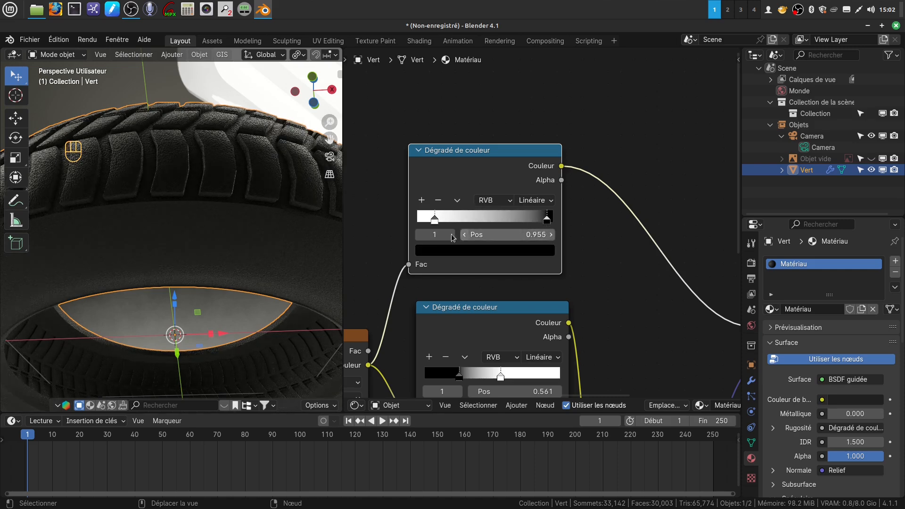
{"action": "left_click_drag", "start_coordinate": [435, 220], "coordinate": [471, 222]}
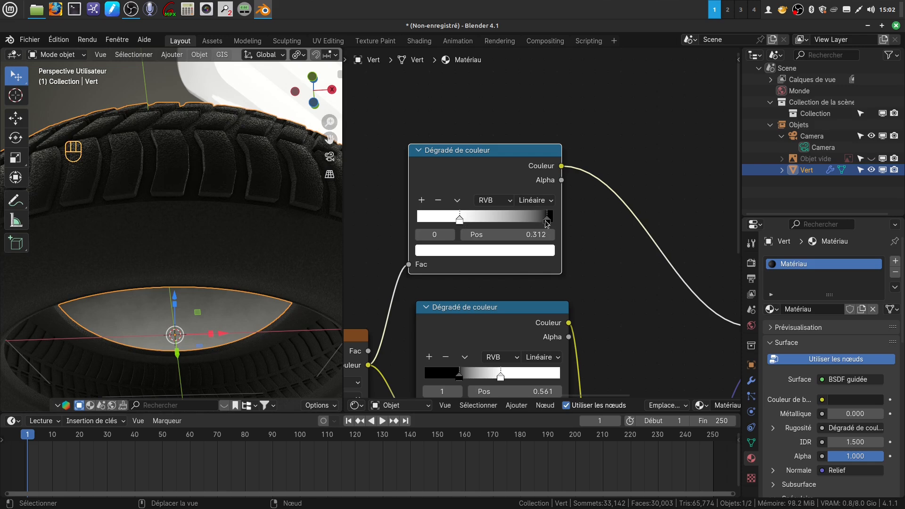
{"action": "scroll", "coordinate": [219, 178], "scroll_direction": "down", "scroll_amount": 3}
{"action": "middle_click_drag", "start_coordinate": [228, 214], "coordinate": [323, 250]}
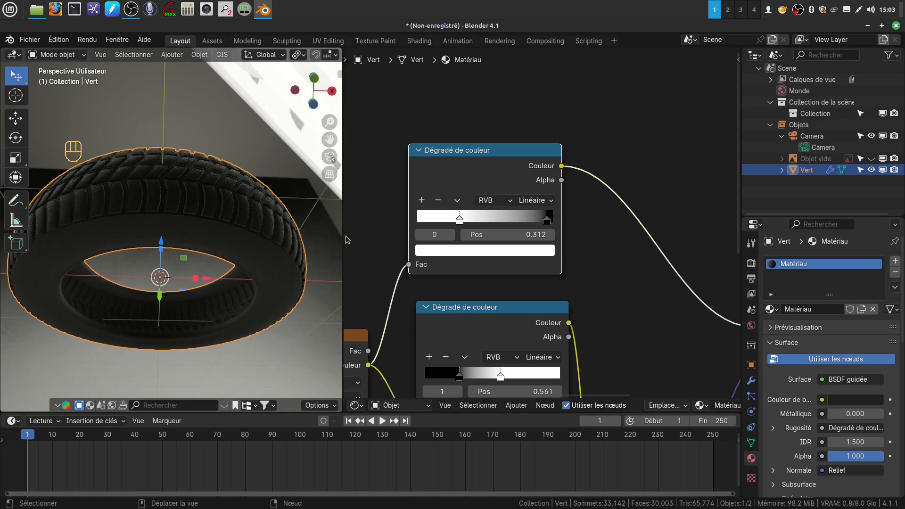
Join the 3D viewport with the Shader Editor area so that the viewport fills the space.
{"action": "right_click", "coordinate": [343, 234]}
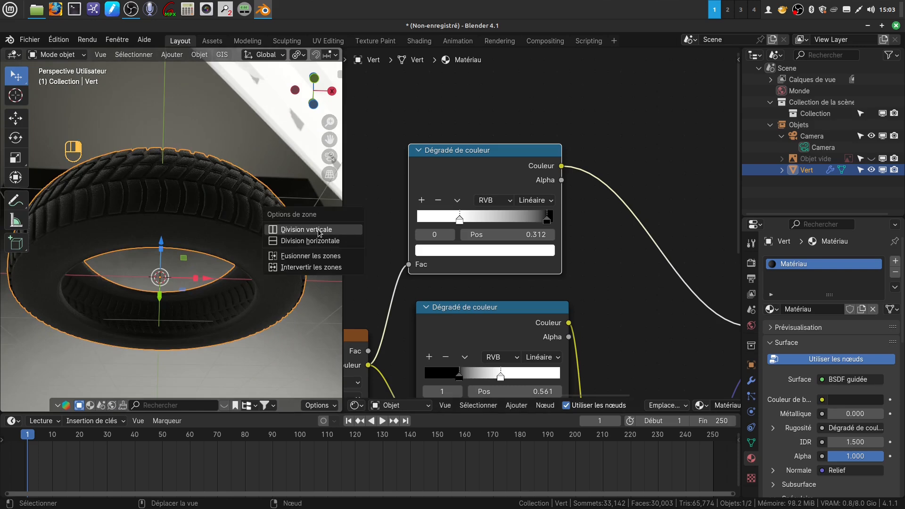
{"action": "left_click", "coordinate": [320, 256]}
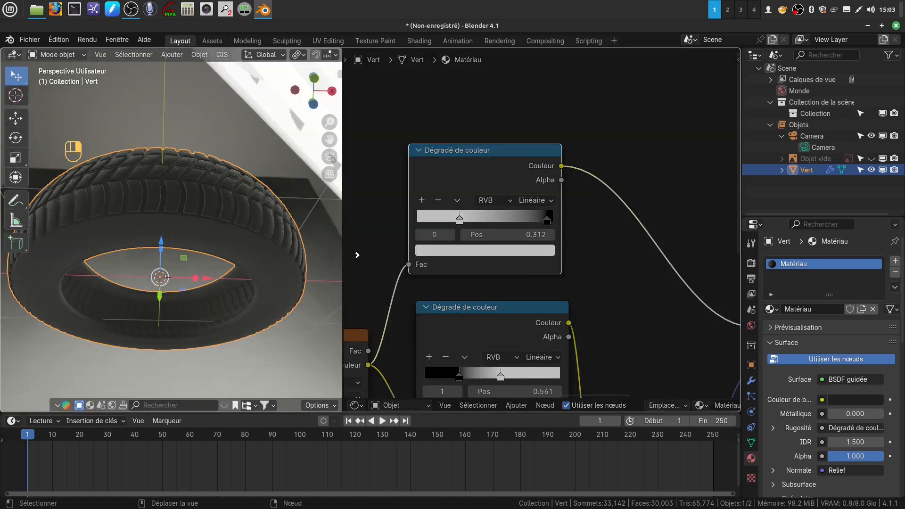
{"action": "left_click", "coordinate": [345, 264]}
{"action": "middle_click_drag", "start_coordinate": [345, 264], "coordinate": [355, 199]}
{"action": "scroll", "coordinate": [356, 199], "scroll_direction": "down", "scroll_amount": 2}
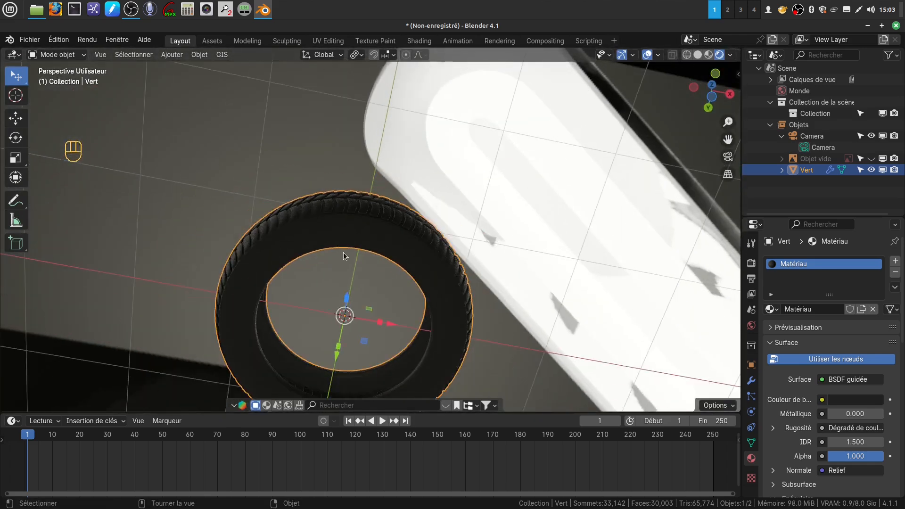
Scale the tyre up slightly along the Z axis to make it a little wider.
{"action": "middle_click_drag", "start_coordinate": [338, 238], "coordinate": [322, 149], "text": "shift"}
{"action": "left_click", "coordinate": [431, 338]}
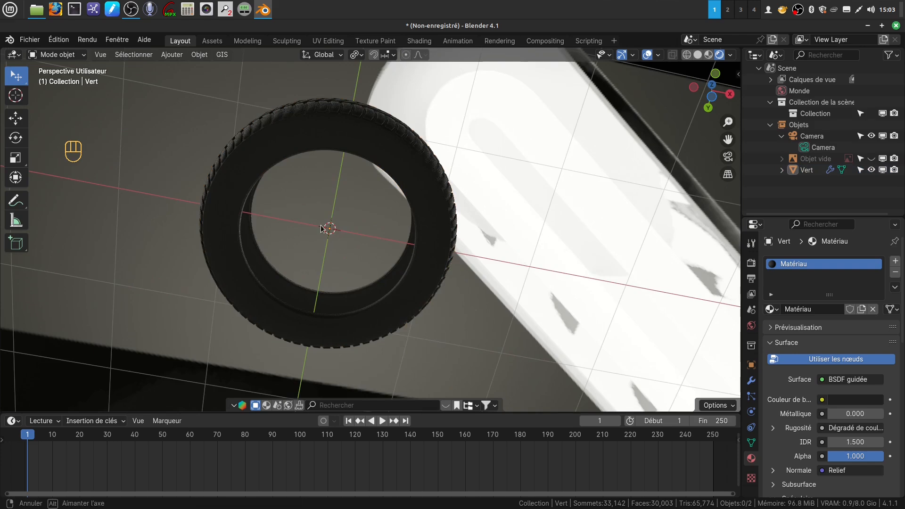
{"action": "middle_click_drag", "start_coordinate": [431, 338], "coordinate": [276, 346]}
{"action": "middle_click_drag", "start_coordinate": [319, 233], "coordinate": [339, 278], "text": "shift"}
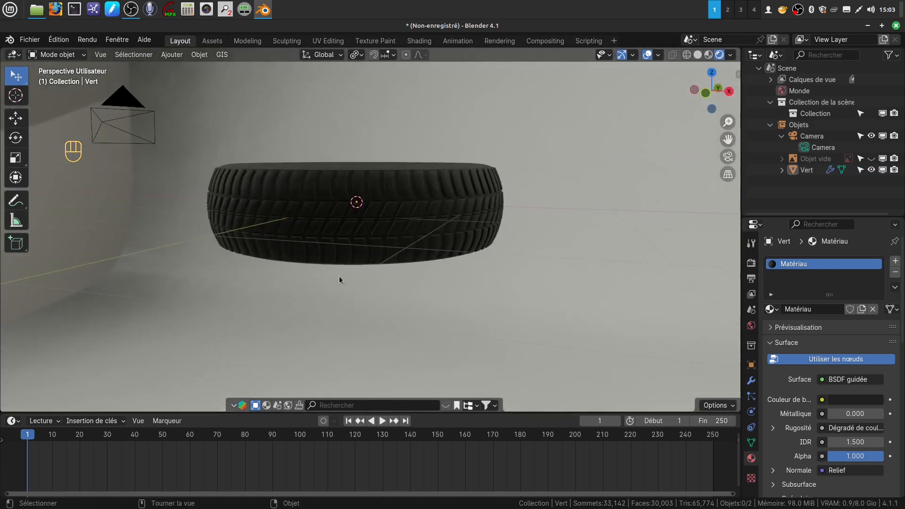
{"action": "scroll", "coordinate": [343, 255], "scroll_direction": "up", "scroll_amount": 1}
{"action": "left_click", "coordinate": [345, 232]}
{"action": "left_click_drag", "start_coordinate": [355, 161], "coordinate": [355, 154]}
{"action": "middle_click_drag", "start_coordinate": [399, 241], "coordinate": [363, 117]}
{"action": "scroll", "coordinate": [384, 180], "scroll_direction": "down", "scroll_amount": 2}
{"action": "middle_click_drag", "start_coordinate": [358, 189], "coordinate": [399, 145]}
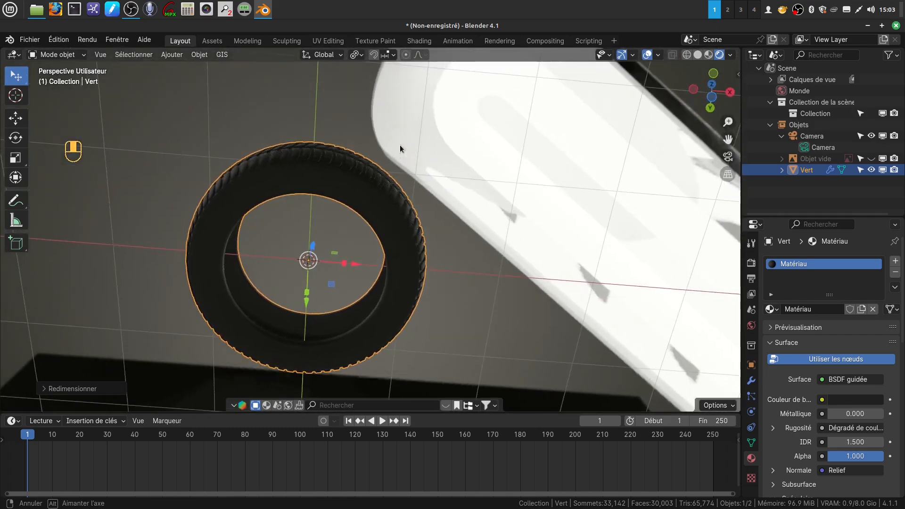
Deselect the tyre, inspect its tread and sidewall, and make the material's base colour a slightly lighter near-black.
{"action": "left_click", "coordinate": [451, 297]}
{"action": "scroll", "coordinate": [368, 245], "scroll_direction": "up", "scroll_amount": 4}
{"action": "middle_click_drag", "start_coordinate": [374, 204], "coordinate": [382, 281]}
{"action": "middle_click_drag", "start_coordinate": [348, 162], "coordinate": [411, 290], "text": "shift"}
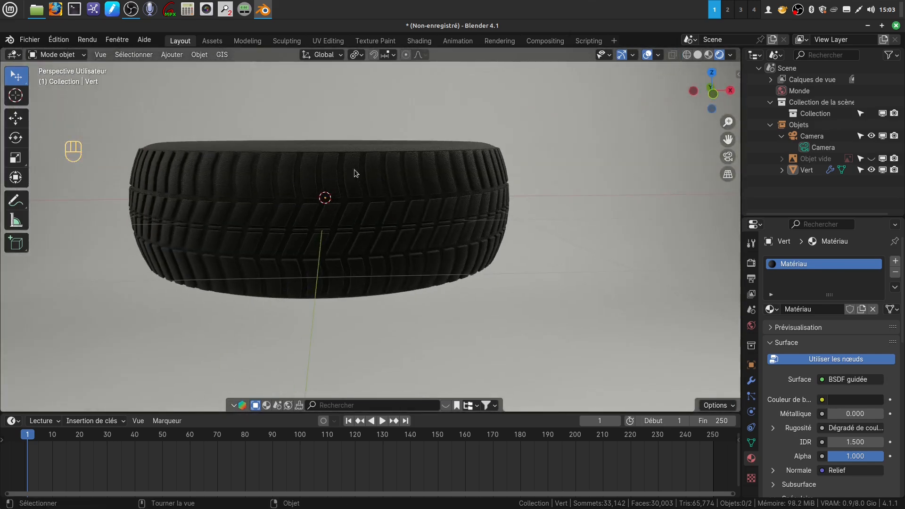
{"action": "scroll", "coordinate": [371, 243], "scroll_direction": "up", "scroll_amount": 1}
{"action": "middle_click_drag", "start_coordinate": [377, 254], "coordinate": [250, 183]}
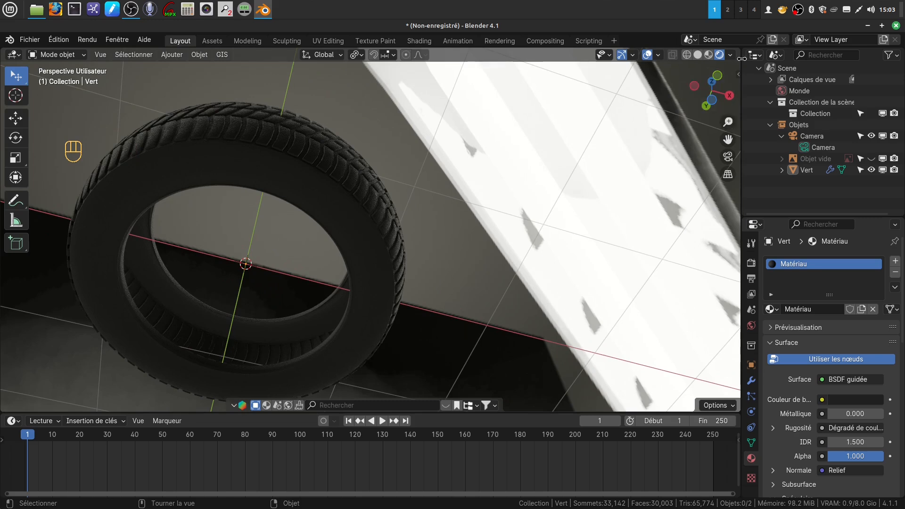
{"action": "left_click", "coordinate": [852, 400]}
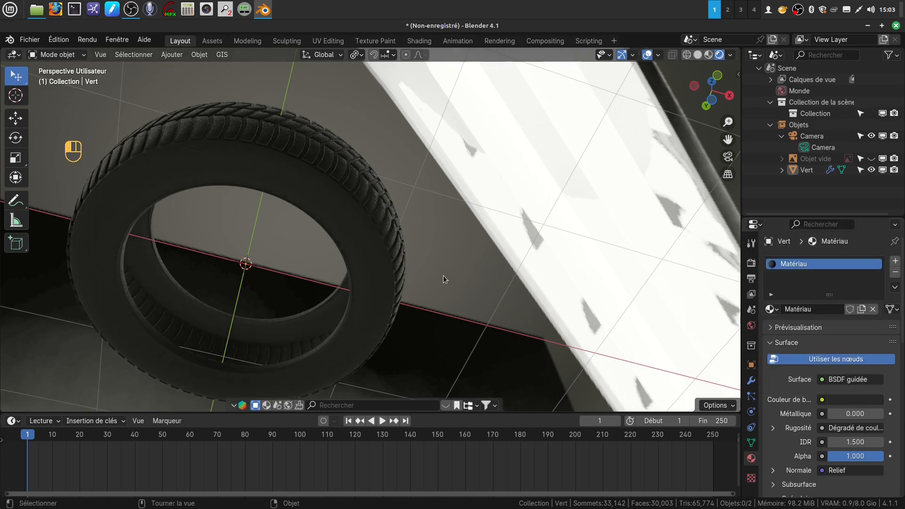
{"action": "middle_click_drag", "start_coordinate": [443, 275], "coordinate": [307, 263]}
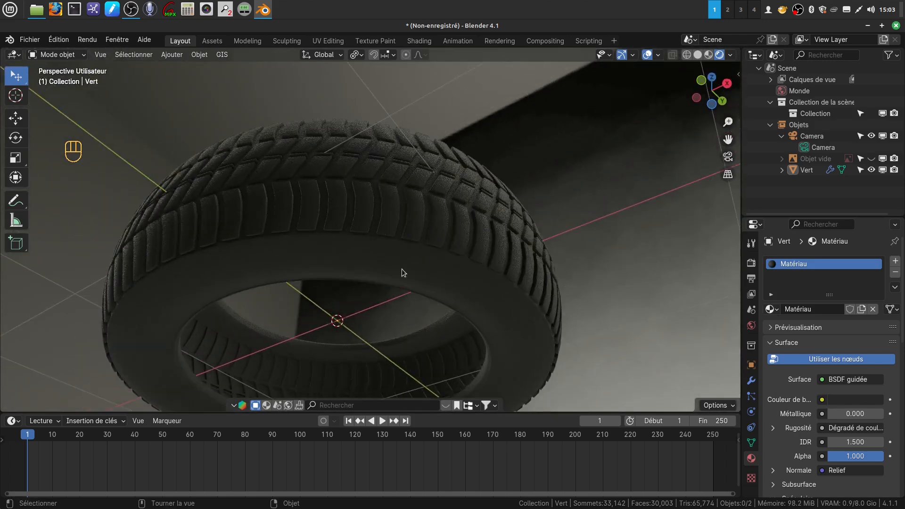
{"action": "middle_click_drag", "start_coordinate": [403, 272], "coordinate": [432, 214]}
Stand the tyre upright by rotating it 90° about the global X axis in the front view.
{"action": "key", "text": "KP_1"}
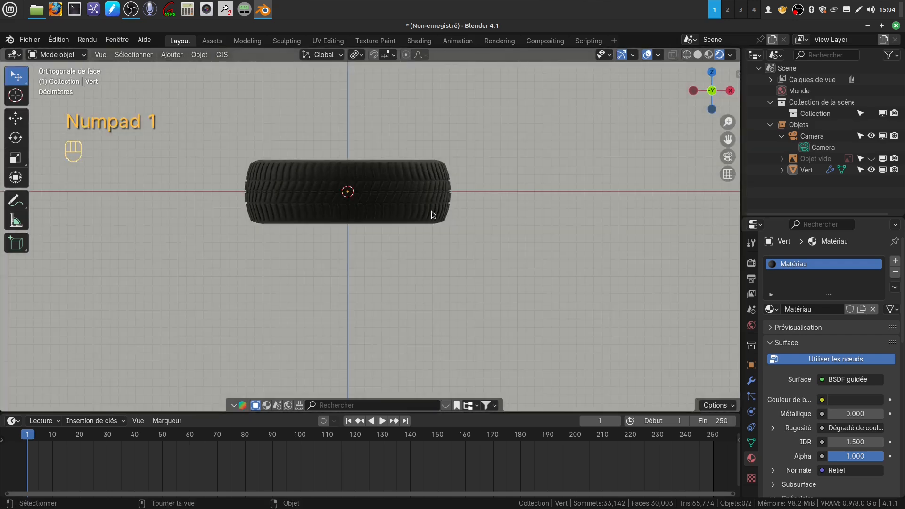
{"action": "middle_click_drag", "start_coordinate": [416, 224], "coordinate": [417, 242], "text": "shift"}
{"action": "left_click", "coordinate": [415, 236]}
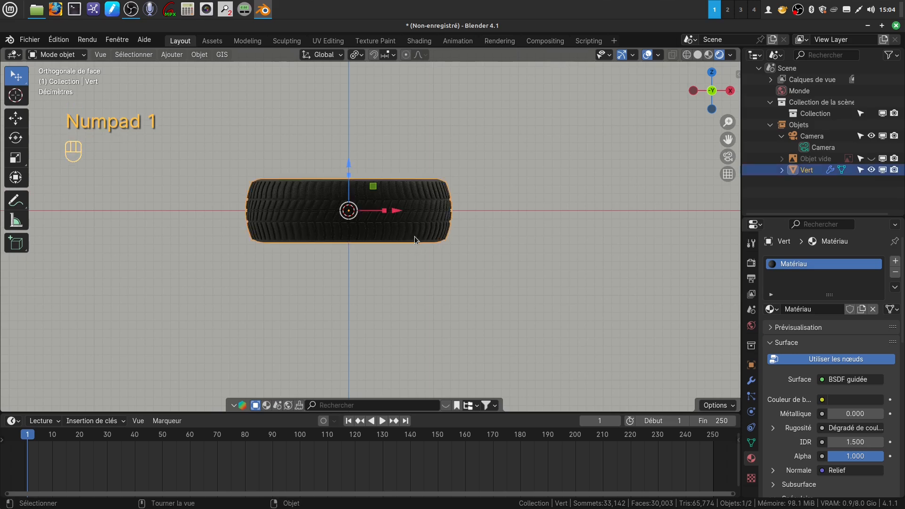
{"action": "scroll", "coordinate": [526, 271], "scroll_direction": "up", "scroll_amount": 2}
{"action": "middle_click_drag", "start_coordinate": [548, 267], "coordinate": [537, 271], "text": "shift"}
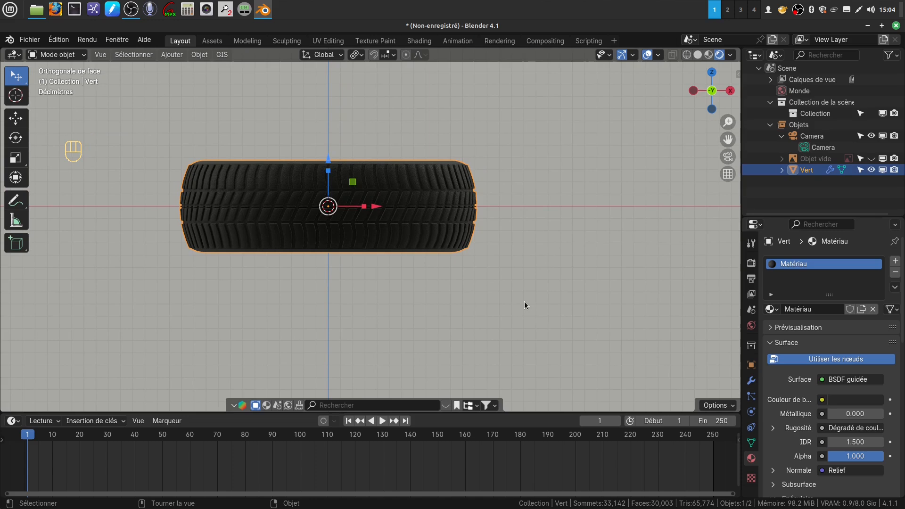
{"action": "type", "text": "r90"}
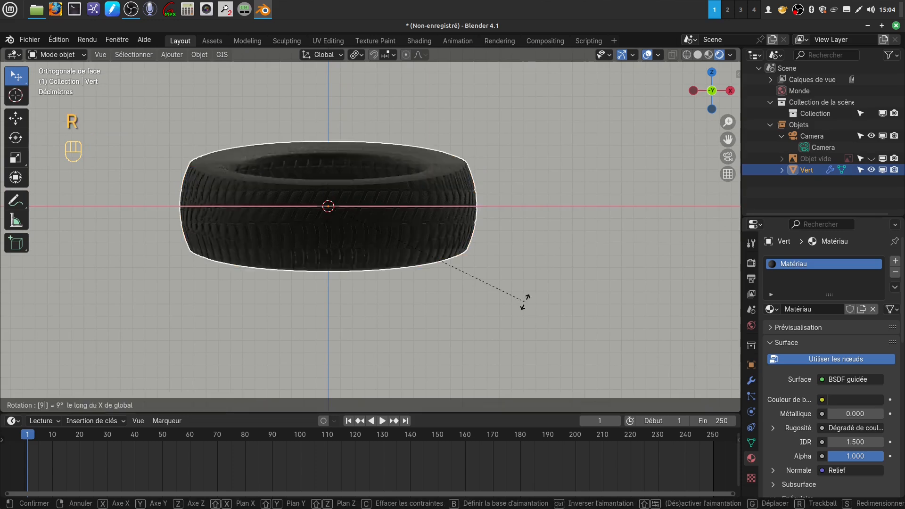
{"action": "key", "text": "Return"}
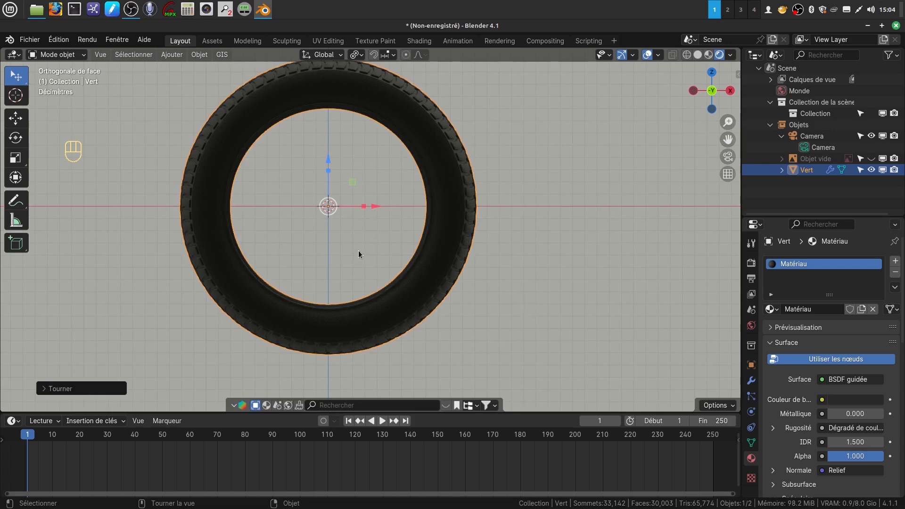
Rename the tyre object as z.
{"action": "key", "text": "F2"}
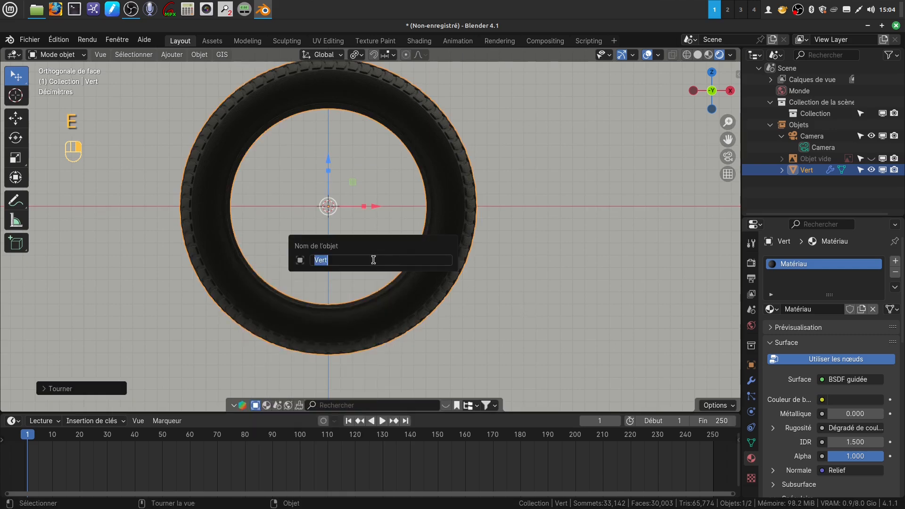
{"action": "type", "text": "z"}
{"action": "key", "text": "Return"}
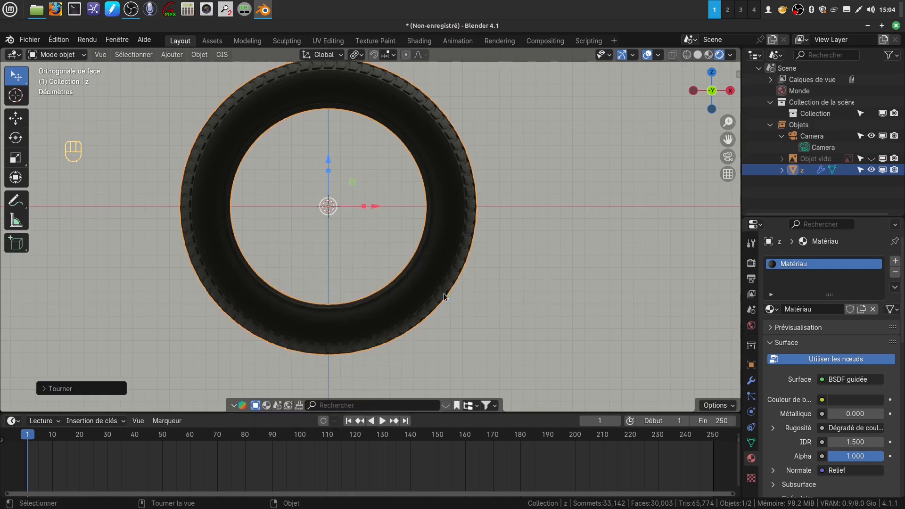
Rotate the upright tyre about the global Z axis so that it shows its tread in a three-quarter pose.
{"action": "middle_click_drag", "start_coordinate": [489, 308], "coordinate": [502, 302]}
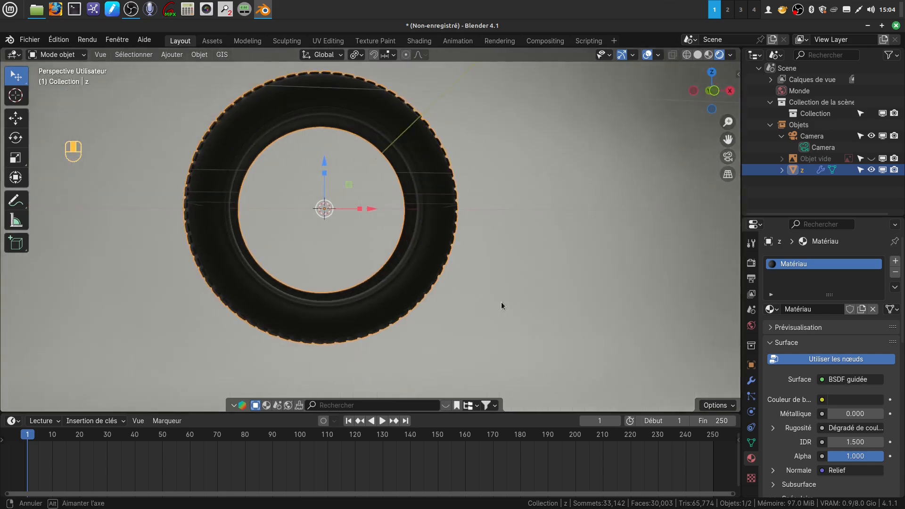
{"action": "key", "text": "r"}
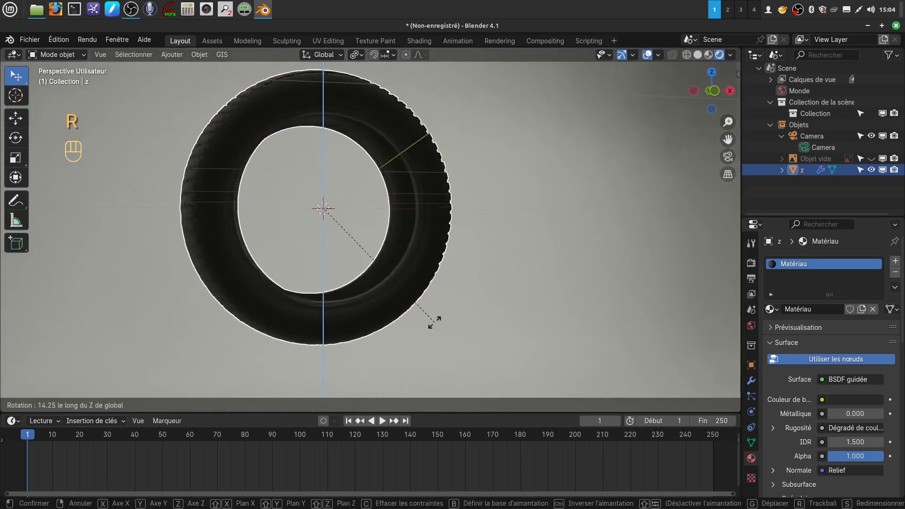
{"action": "left_click", "coordinate": [416, 244]}
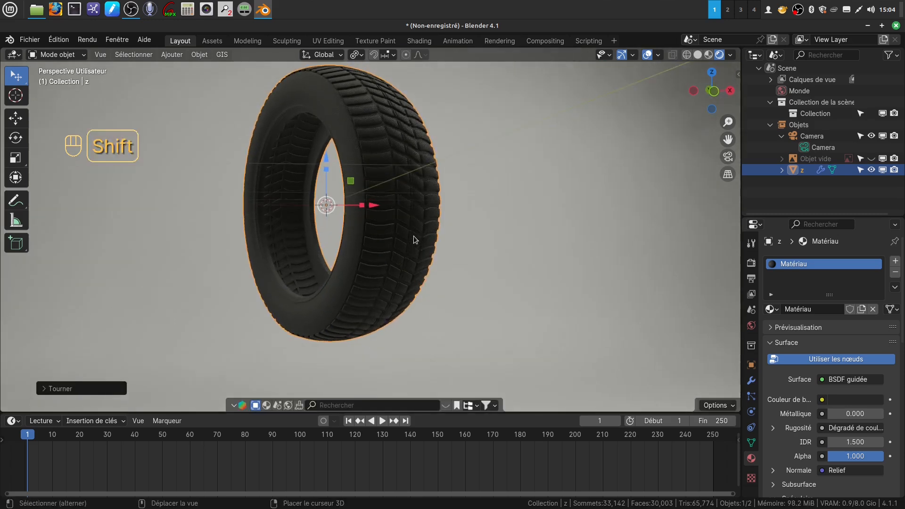
{"action": "middle_click_drag", "start_coordinate": [414, 235], "coordinate": [454, 264], "text": "shift"}
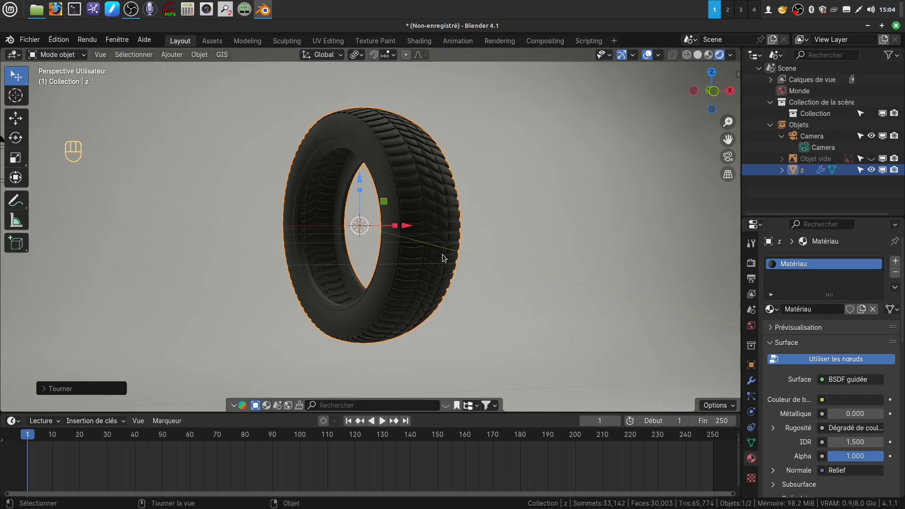
Align the active camera to the current perspective view of the whole upright tyre.
{"action": "scroll", "coordinate": [443, 254], "scroll_direction": "down", "scroll_amount": 2}
{"action": "key", "text": "ctrl+alt+KP_0"}
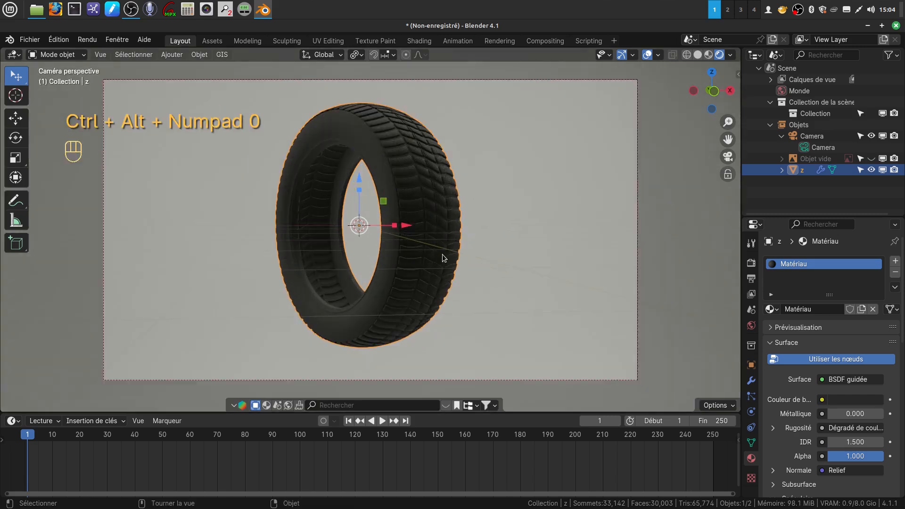
{"action": "middle_click_drag", "start_coordinate": [437, 260], "coordinate": [446, 266], "text": "shift"}
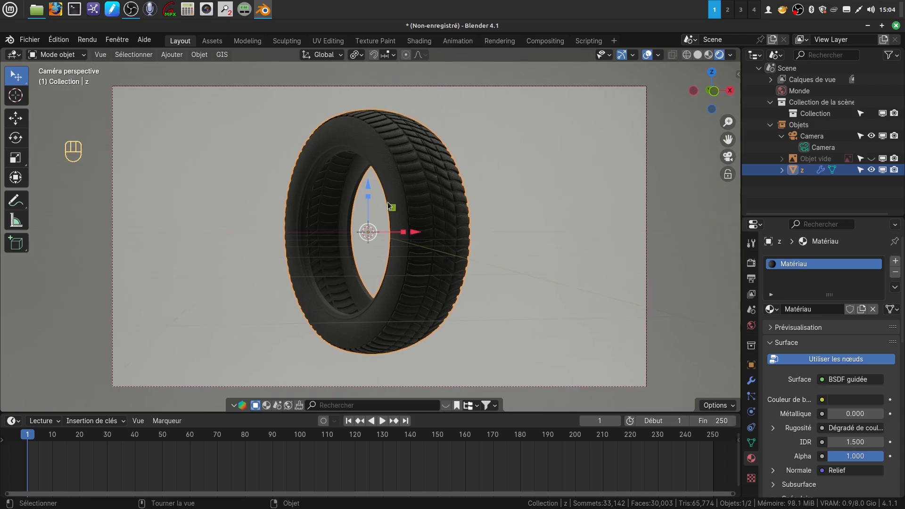
Lock the camera to the view, orbit it to a tilted three-quarter framing of the tyre, and unlock it again.
{"action": "key", "text": "q"}
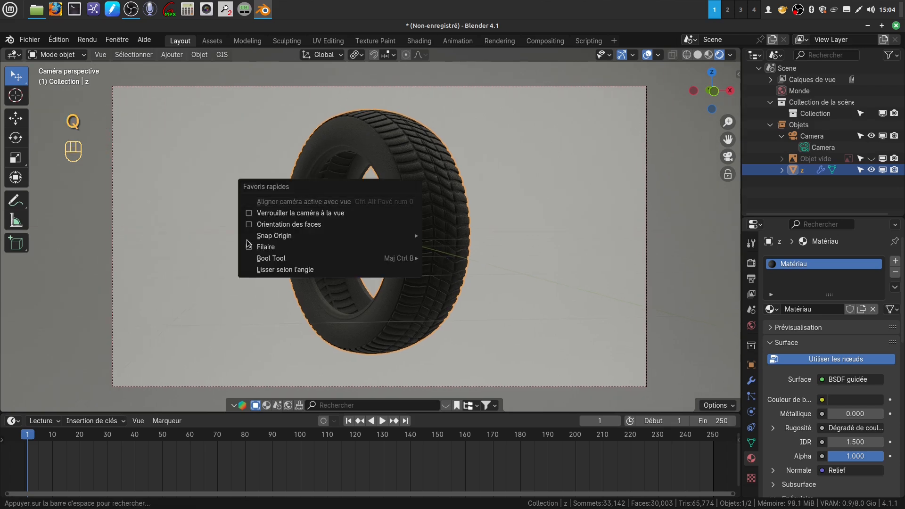
{"action": "left_click", "coordinate": [250, 213]}
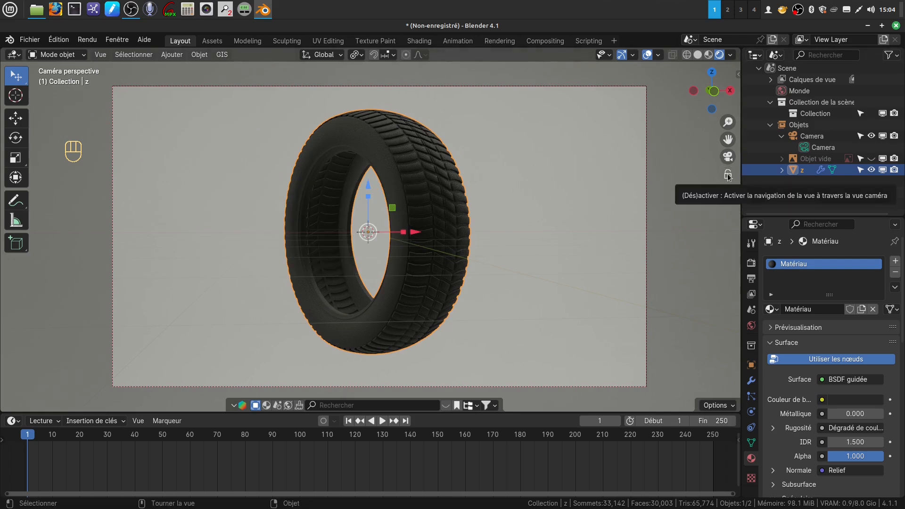
{"action": "key", "text": "q"}
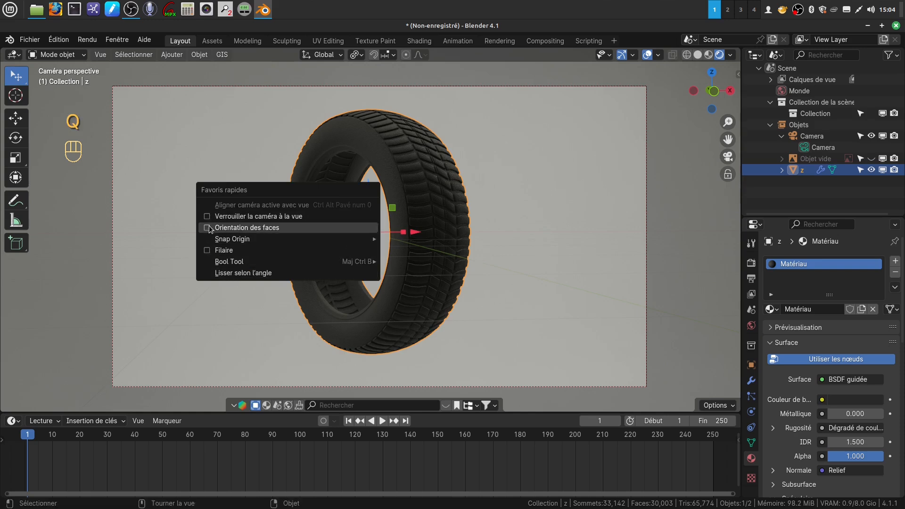
{"action": "left_click", "coordinate": [729, 175]}
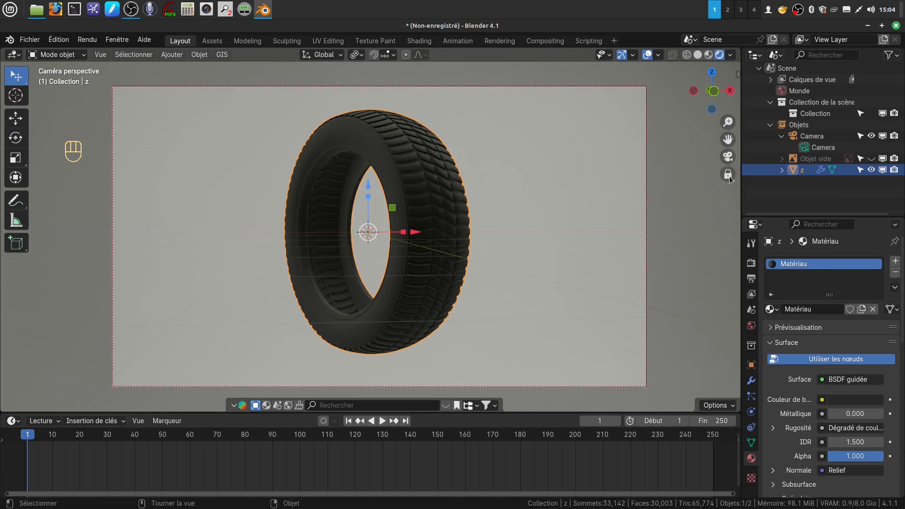
{"action": "middle_click_drag", "start_coordinate": [470, 224], "coordinate": [457, 208]}
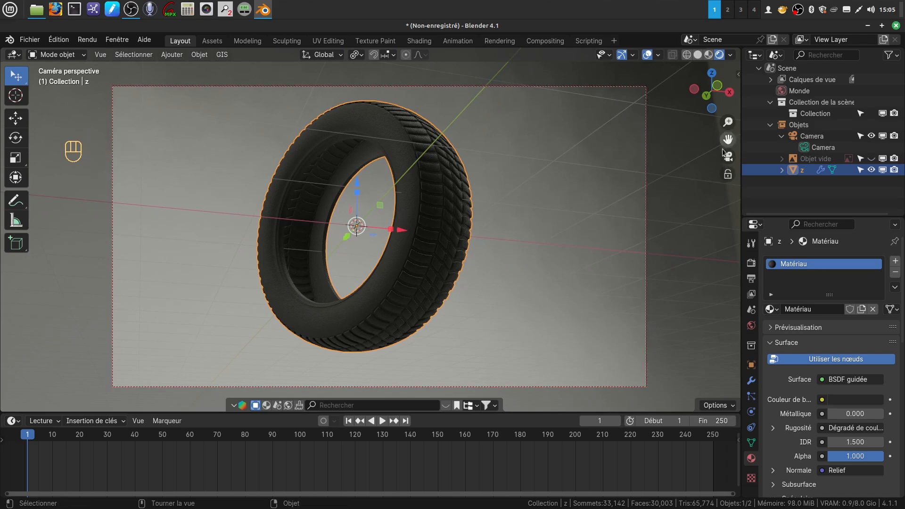
{"action": "middle_click_drag", "start_coordinate": [532, 233], "coordinate": [462, 233]}
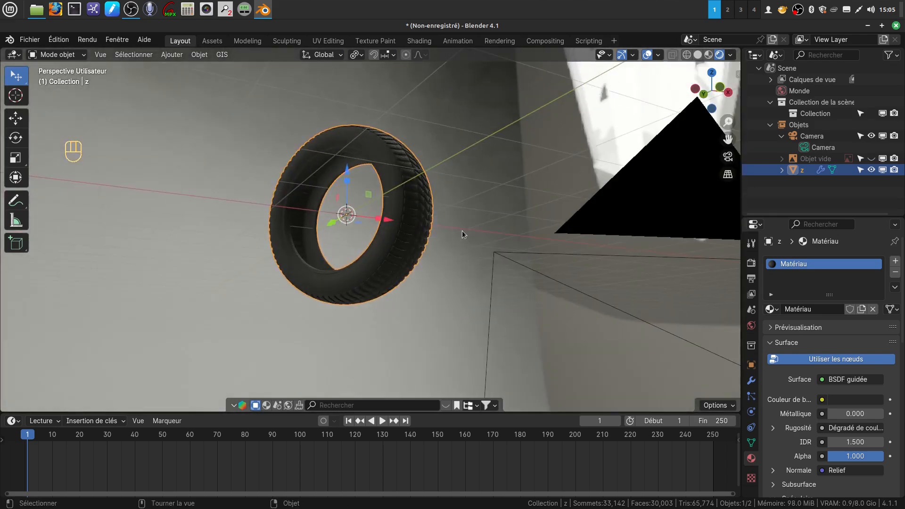
{"action": "key", "text": "KP_0"}
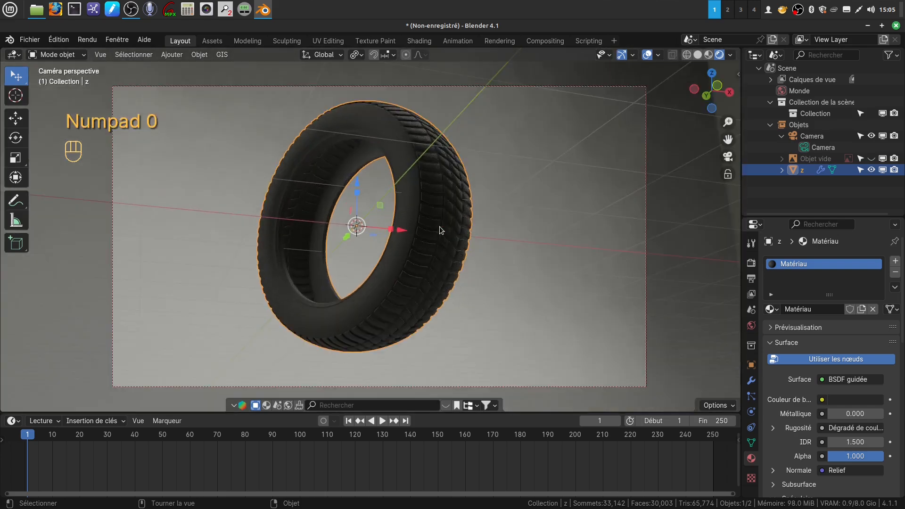
Deselect the tyre and render the camera view as a still image with EEVEE.
{"action": "left_click", "coordinate": [427, 191], "text": "shift"}
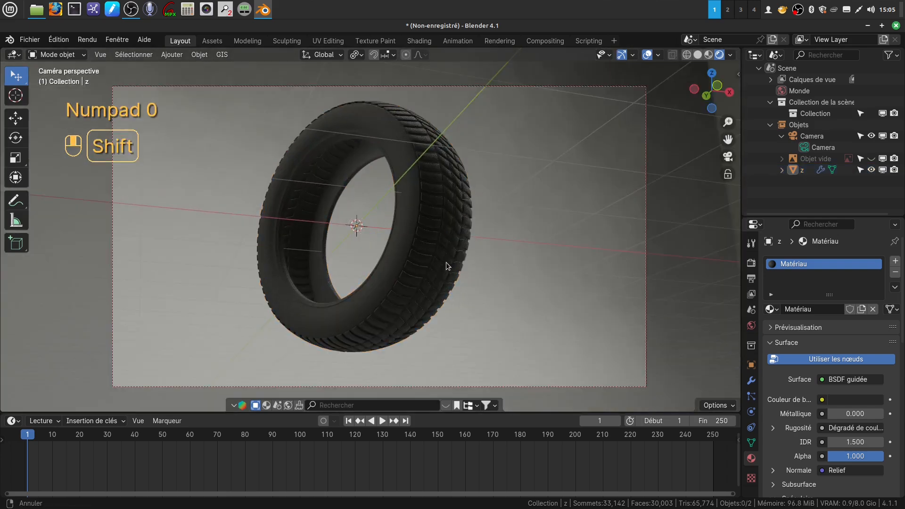
{"action": "middle_click_drag", "start_coordinate": [446, 263], "coordinate": [456, 258], "text": "shift"}
{"action": "scroll", "coordinate": [455, 274], "scroll_direction": "up", "scroll_amount": 1}
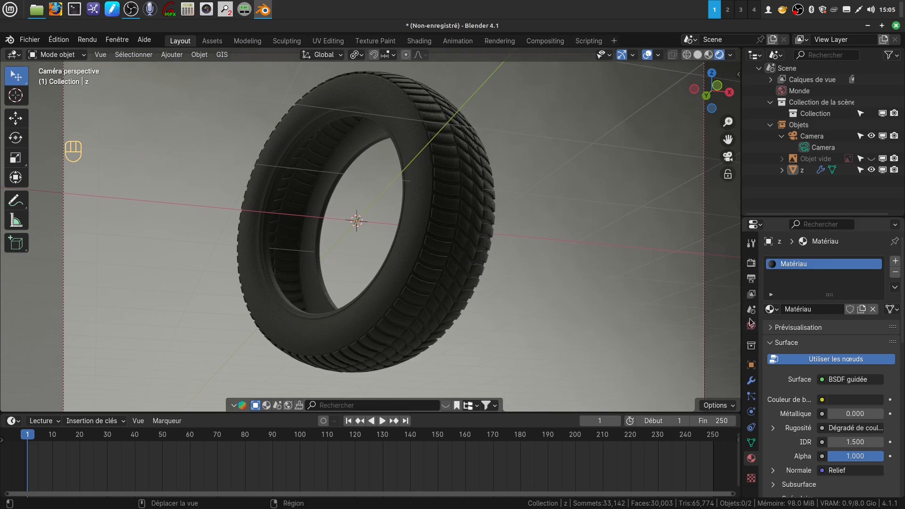
{"action": "left_click", "coordinate": [752, 263]}
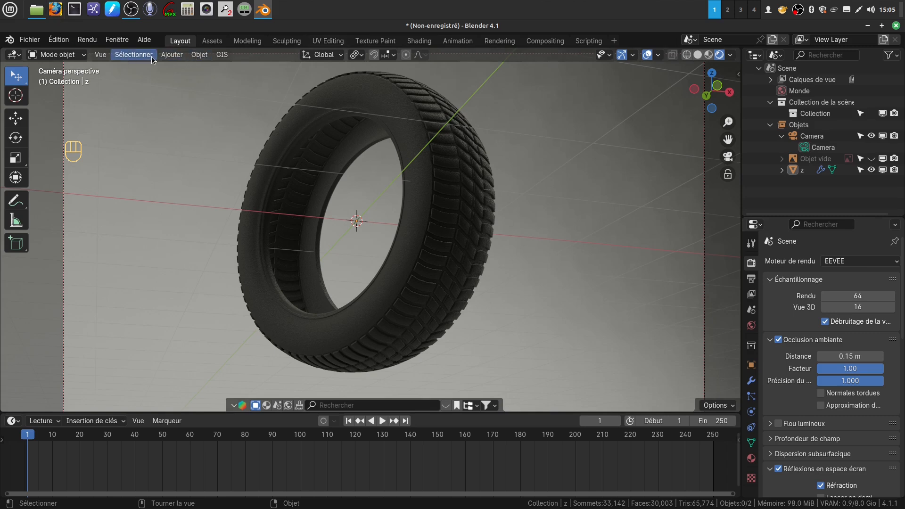
{"action": "left_click", "coordinate": [87, 39]}
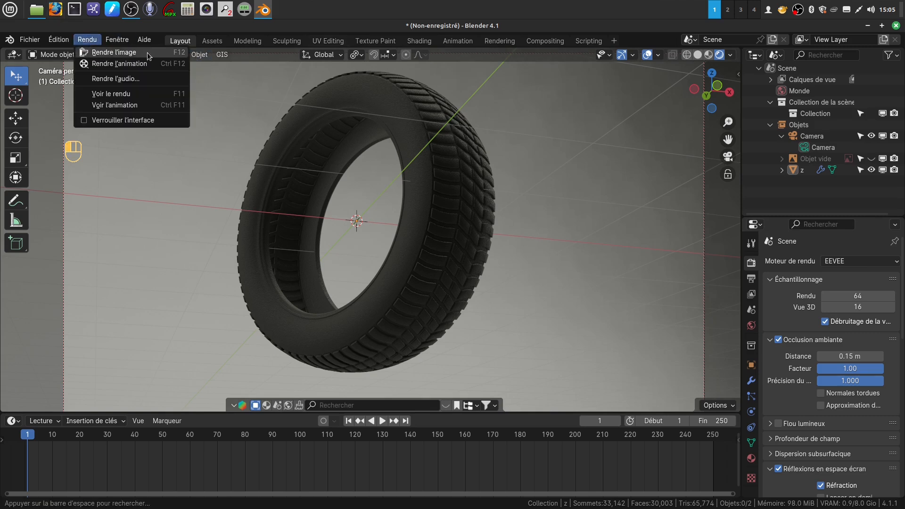
{"action": "left_click", "coordinate": [87, 40]}
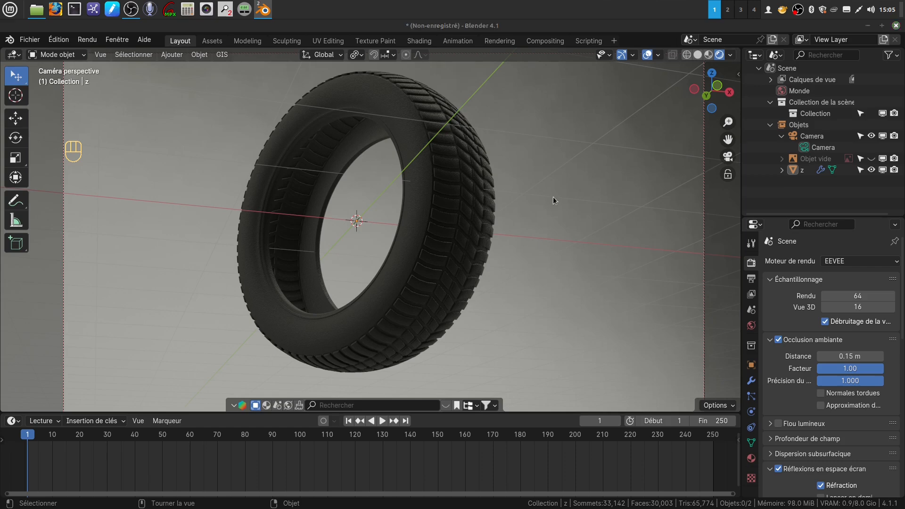
{"action": "key", "text": "F12"}
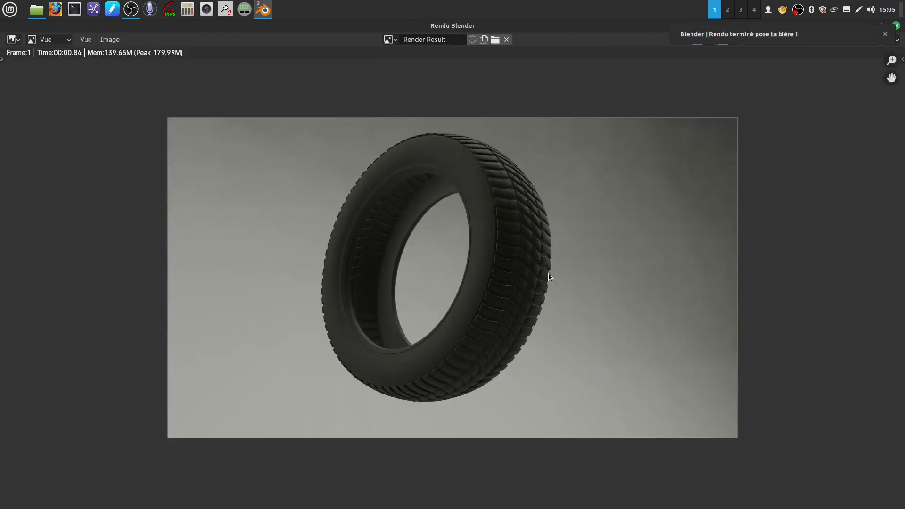
{"action": "scroll", "coordinate": [548, 273], "scroll_direction": "up", "scroll_amount": 2}
{"action": "scroll", "coordinate": [550, 277], "scroll_direction": "down", "scroll_amount": 2}
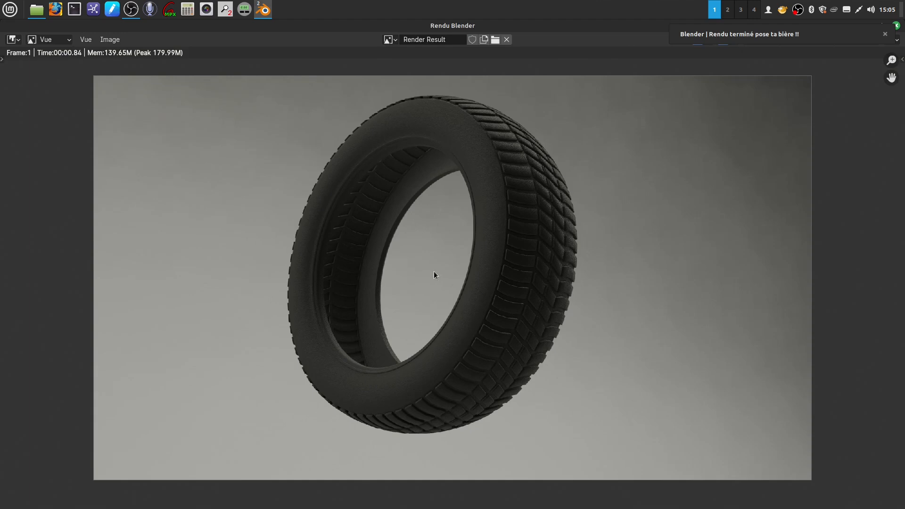
Prepare to save the render under the name pneu tuto.png in the recent project folder that holds the tire-marks reference image.
{"action": "left_click", "coordinate": [109, 40]}
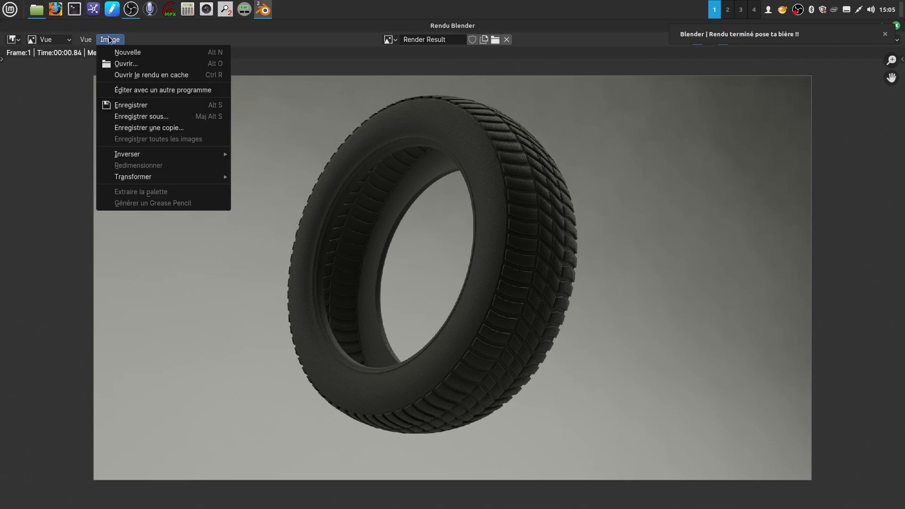
{"action": "left_click", "coordinate": [138, 117]}
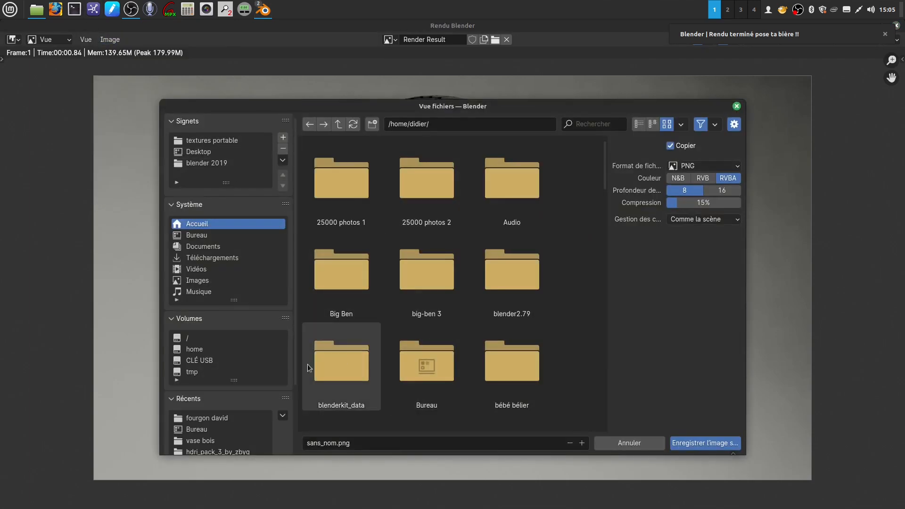
{"action": "left_click", "coordinate": [212, 419]}
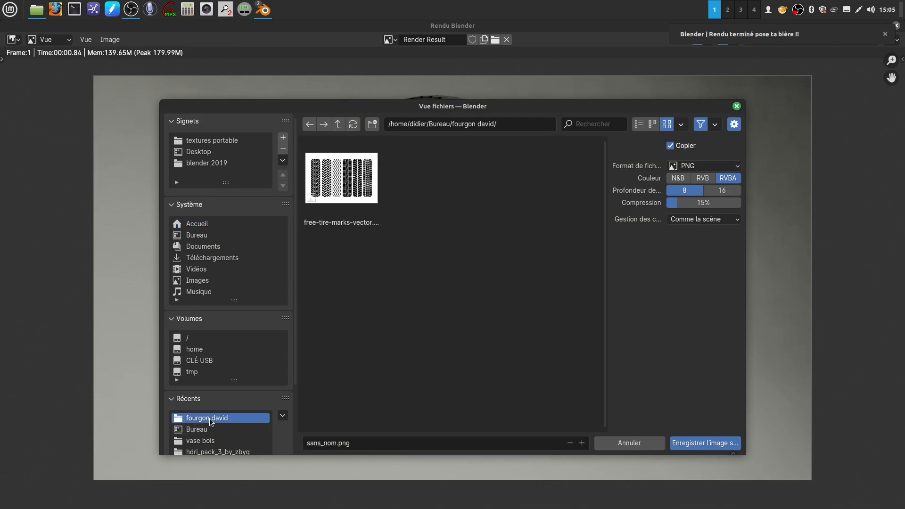
{"action": "left_click", "coordinate": [333, 445]}
{"action": "key", "text": "BackSpace"}
{"action": "key", "text": "BackSpace"}
{"action": "key", "text": "BackSpace"}
{"action": "key", "text": "BackSpace"}
{"action": "key", "text": "BackSpace"}
{"action": "key", "text": "BackSpace"}
{"action": "key", "text": "BackSpace"}
{"action": "key", "text": "BackSpace"}
{"action": "type", "text": "pneu tuto"}
Save the render with PNG compression set to 0% and close the render window.
{"action": "left_click", "coordinate": [670, 368]}
{"action": "left_click_drag", "start_coordinate": [694, 203], "coordinate": [674, 203]}
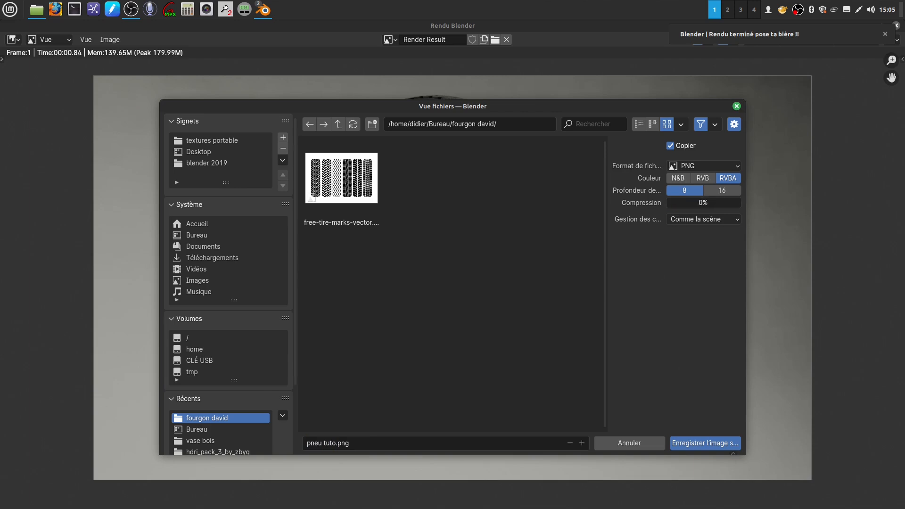
{"action": "left_click", "coordinate": [701, 444]}
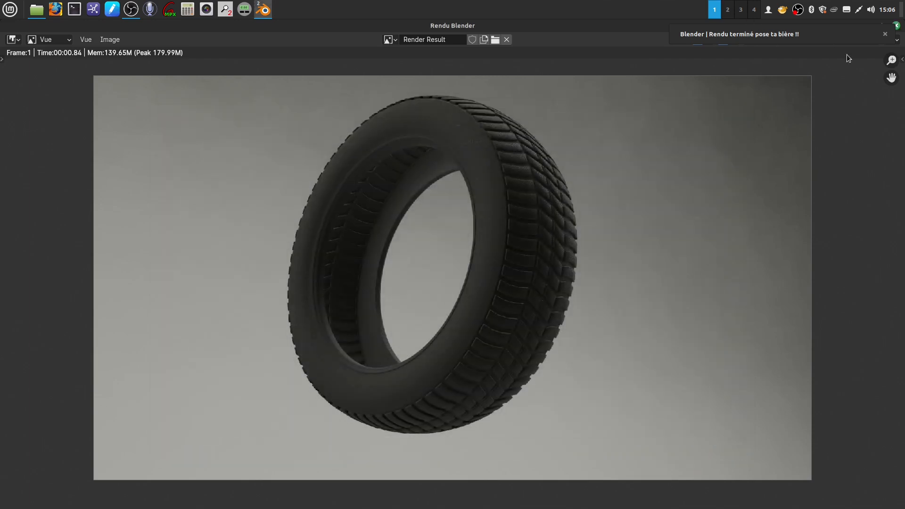
{"action": "left_click", "coordinate": [885, 34]}
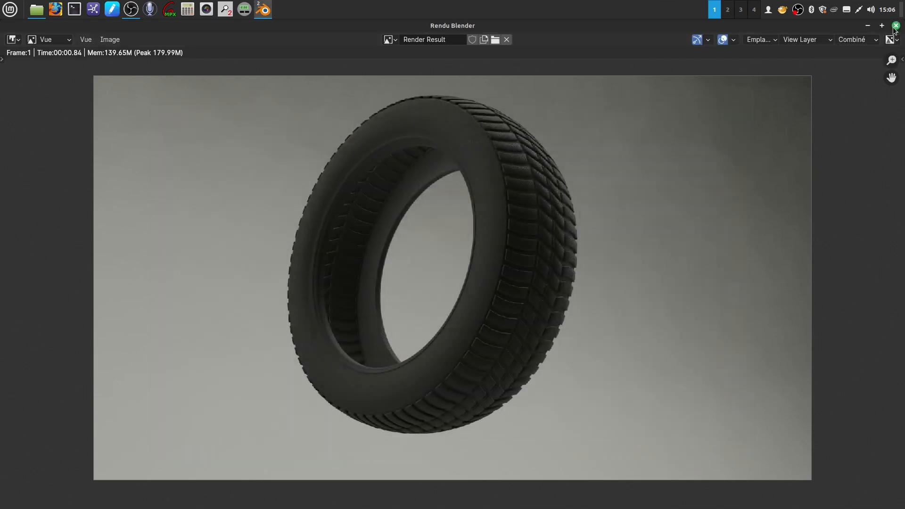
{"action": "left_click", "coordinate": [896, 27]}
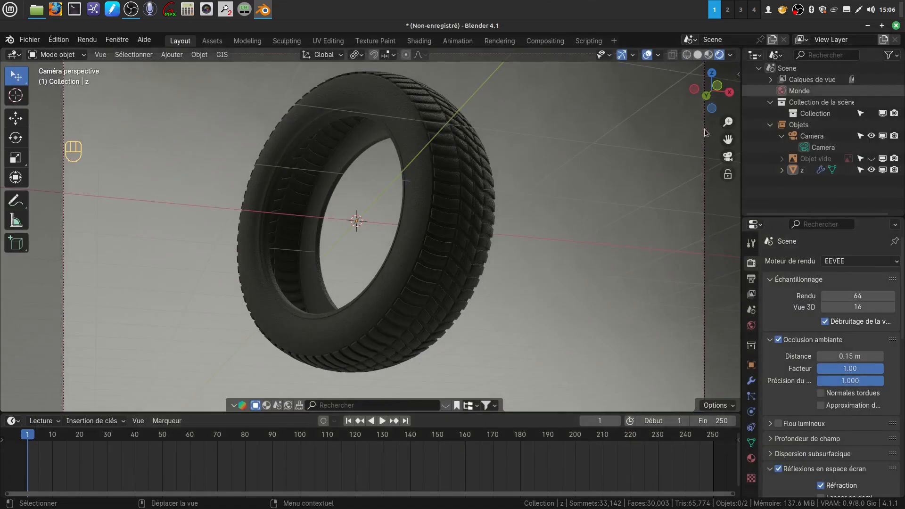
Minimise Blender and open pneu tuto.png from the project folder on the desktop to examine the rendered tyre.
{"action": "left_click", "coordinate": [869, 26]}
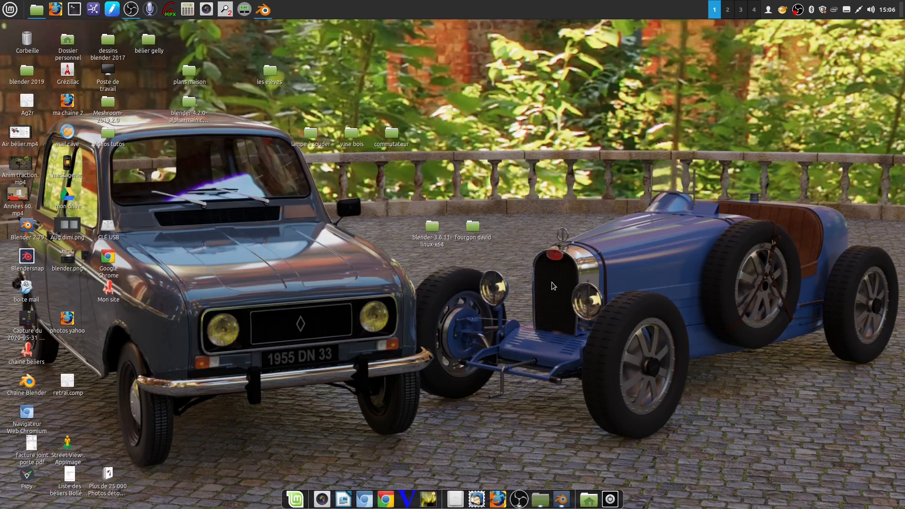
{"action": "double_click", "coordinate": [474, 228]}
{"action": "double_click", "coordinate": [432, 91]}
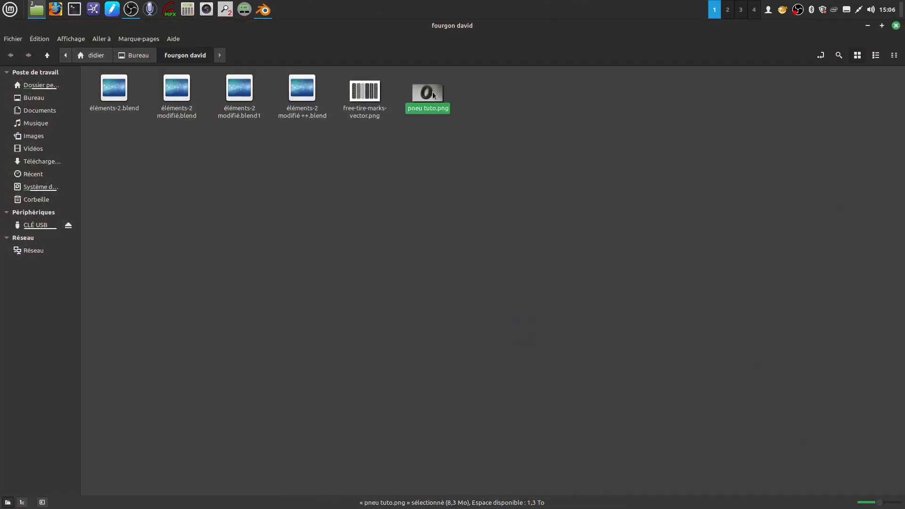
{"action": "scroll", "coordinate": [573, 311], "scroll_direction": "up", "scroll_amount": 1}
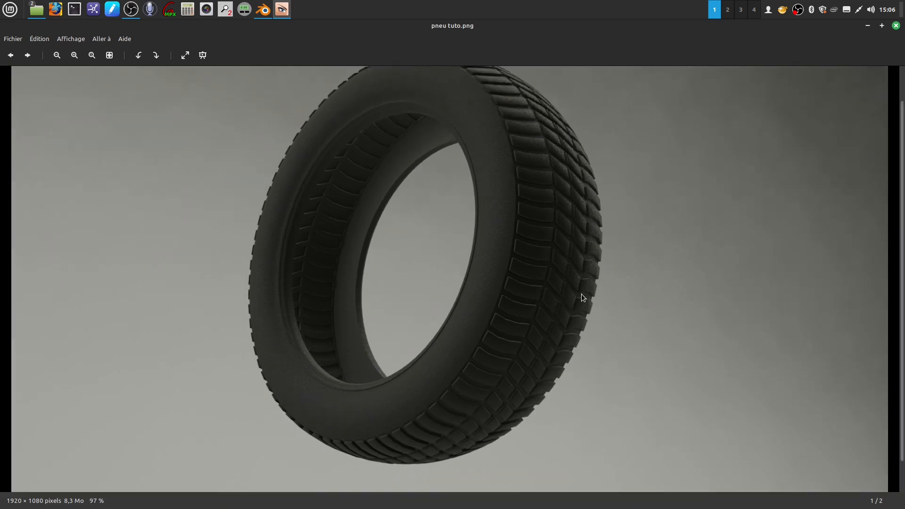
{"action": "scroll", "coordinate": [581, 296], "scroll_direction": "down", "scroll_amount": 1}
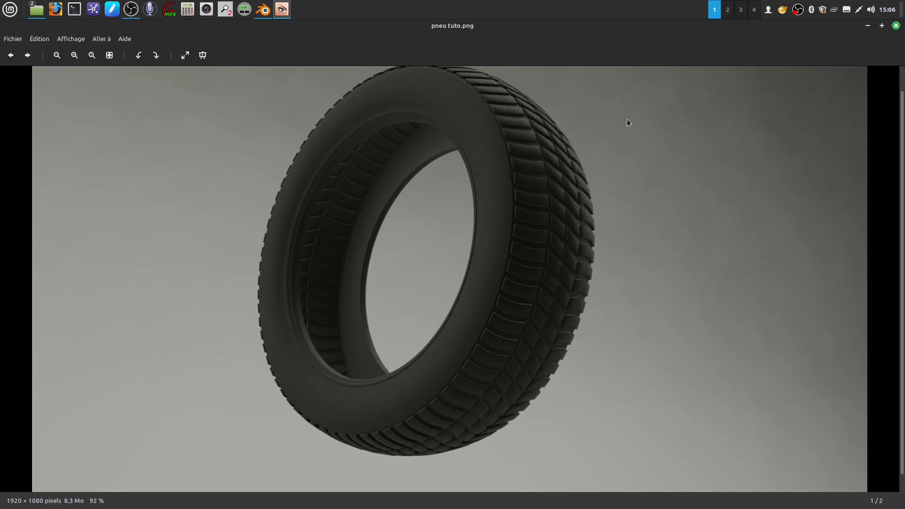
{"action": "right_click", "coordinate": [798, 9]}
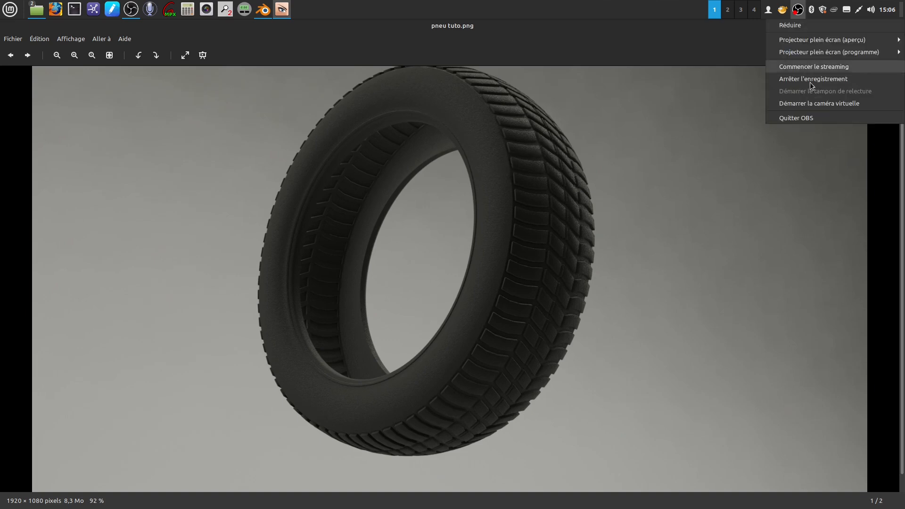